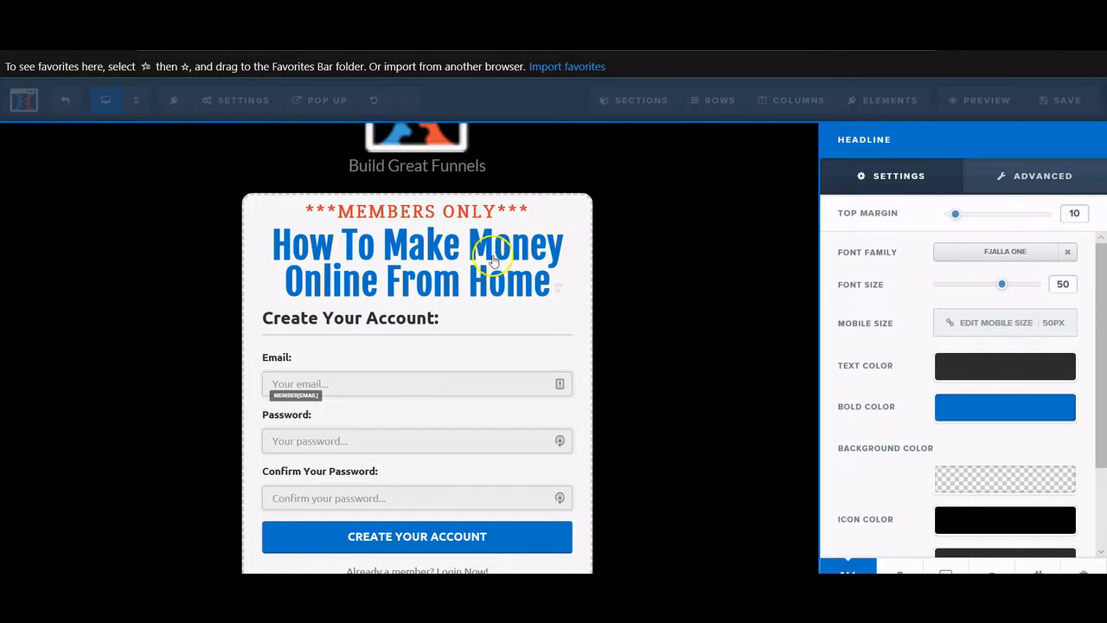
- Close the Headline settings for 'How To Make Money Online From Home' and return to the canvas
{"action": "left_click", "coordinate": [538, 275]}
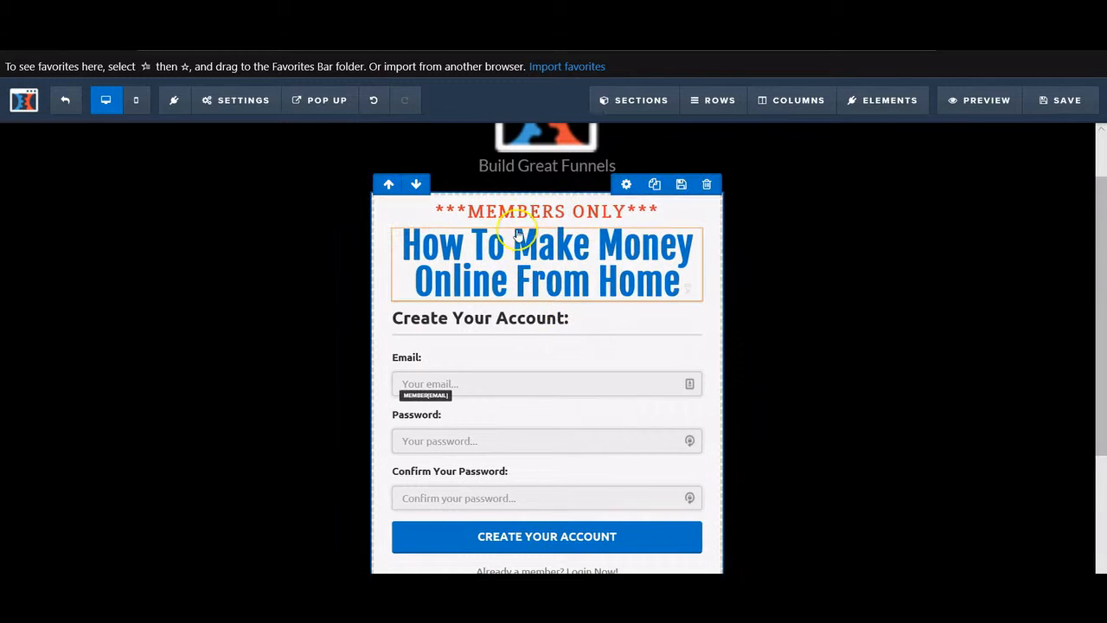
{"action": "left_click", "coordinate": [632, 246]}
{"action": "left_click", "coordinate": [781, 296]}
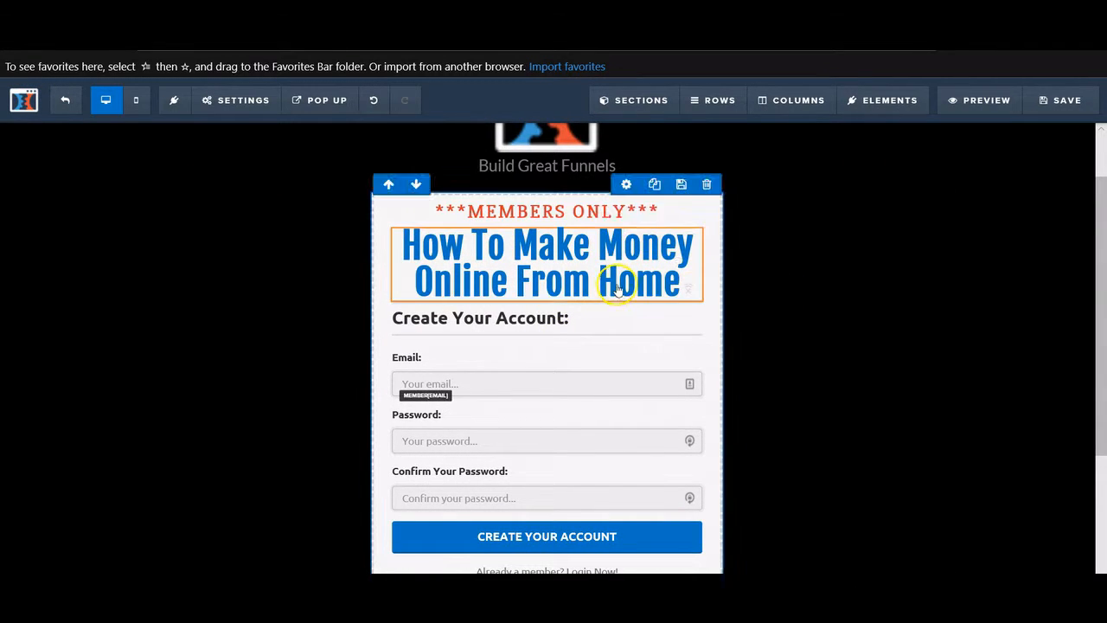
{"action": "left_click", "coordinate": [649, 220]}
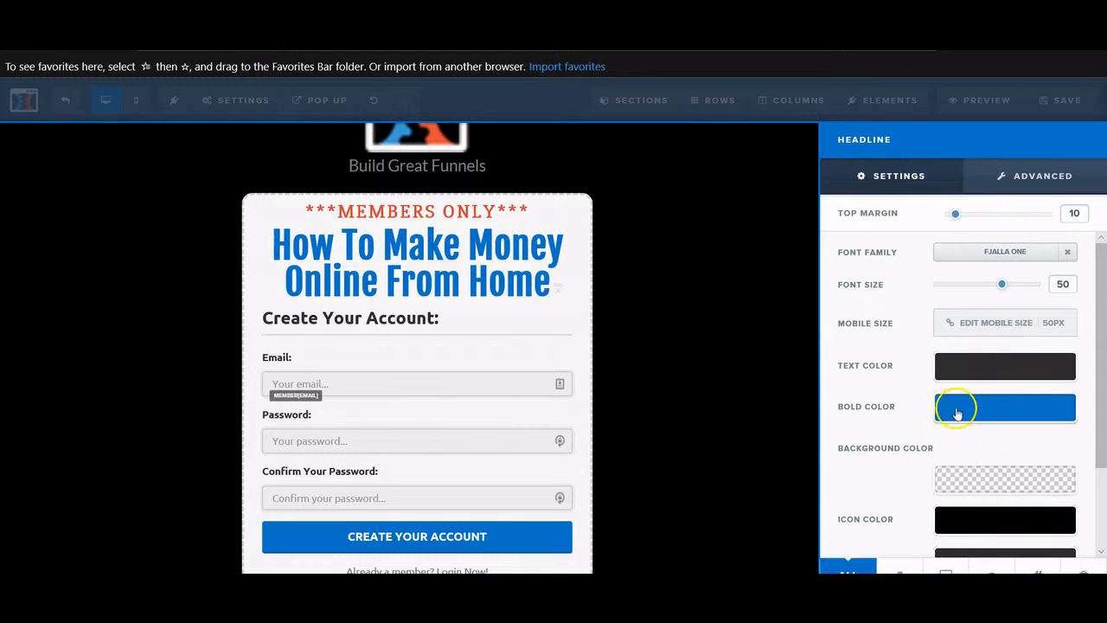
{"action": "left_click", "coordinate": [543, 299]}
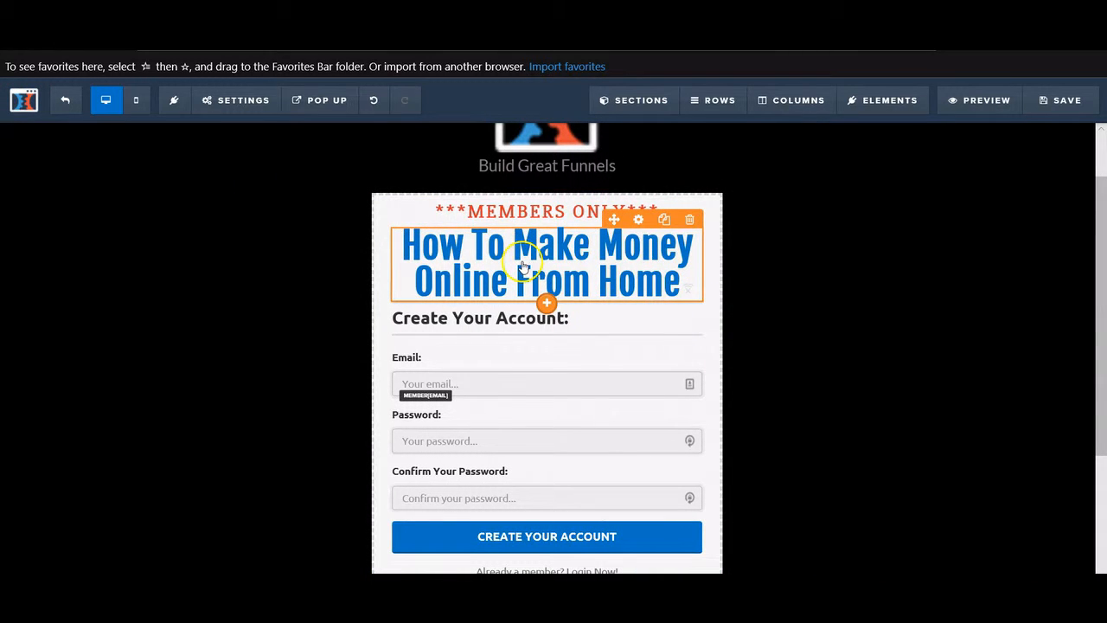
- Remove bold from the whole headline, then bold only the words 'From Home'
{"action": "left_click", "coordinate": [523, 268]}
{"action": "left_click_drag", "start_coordinate": [692, 270], "coordinate": [405, 245]}
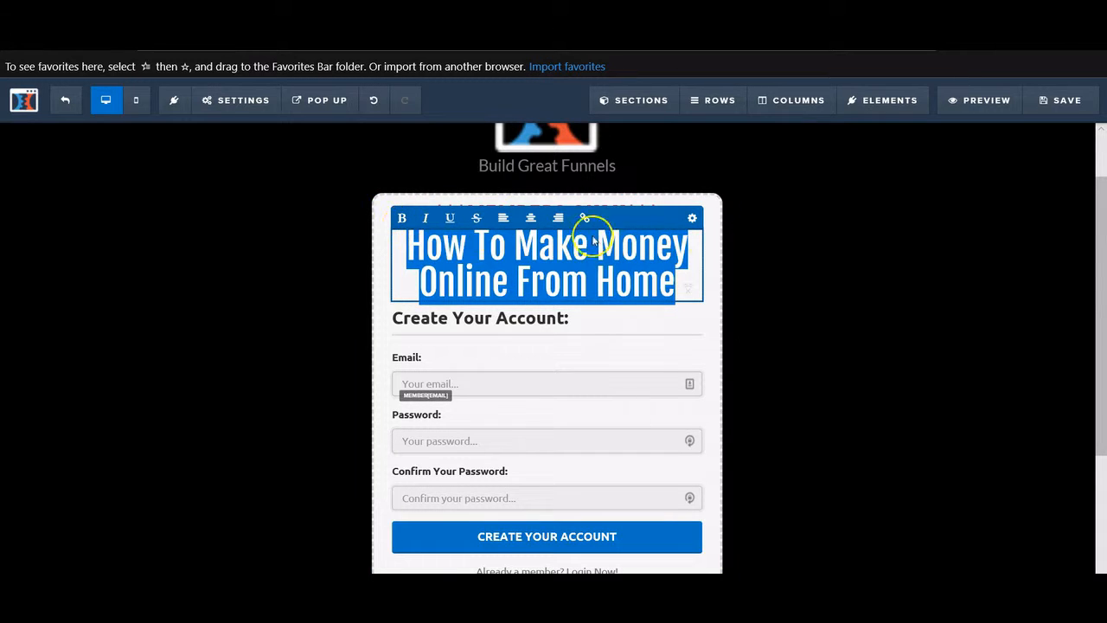
{"action": "left_click", "coordinate": [776, 272]}
{"action": "left_click", "coordinate": [571, 278]}
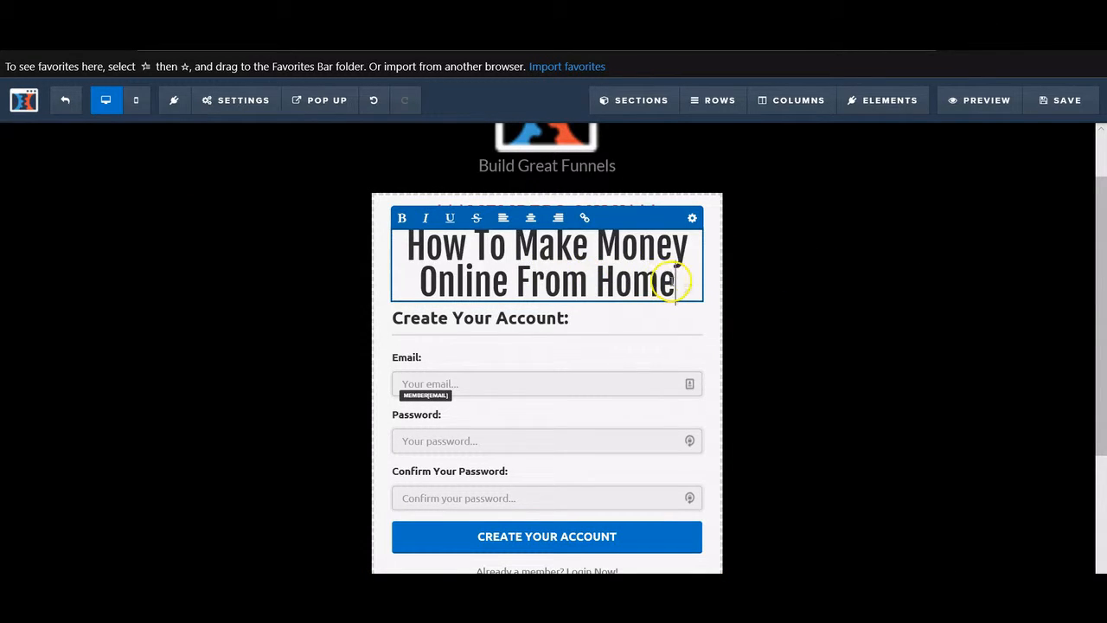
{"action": "left_click_drag", "start_coordinate": [677, 281], "coordinate": [519, 286]}
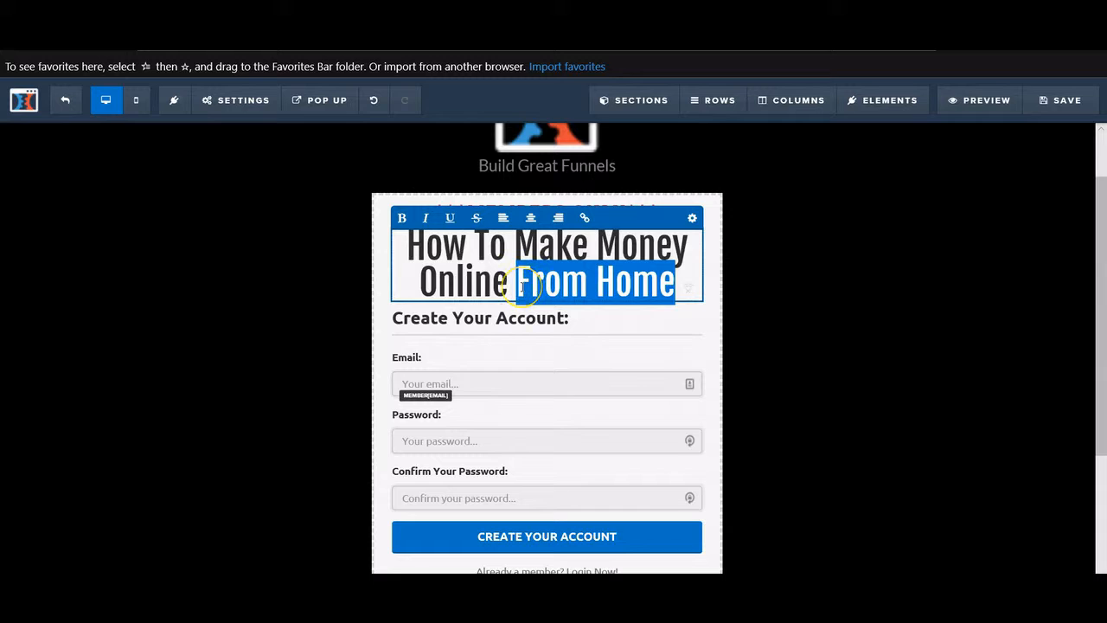
{"action": "left_click", "coordinate": [401, 218]}
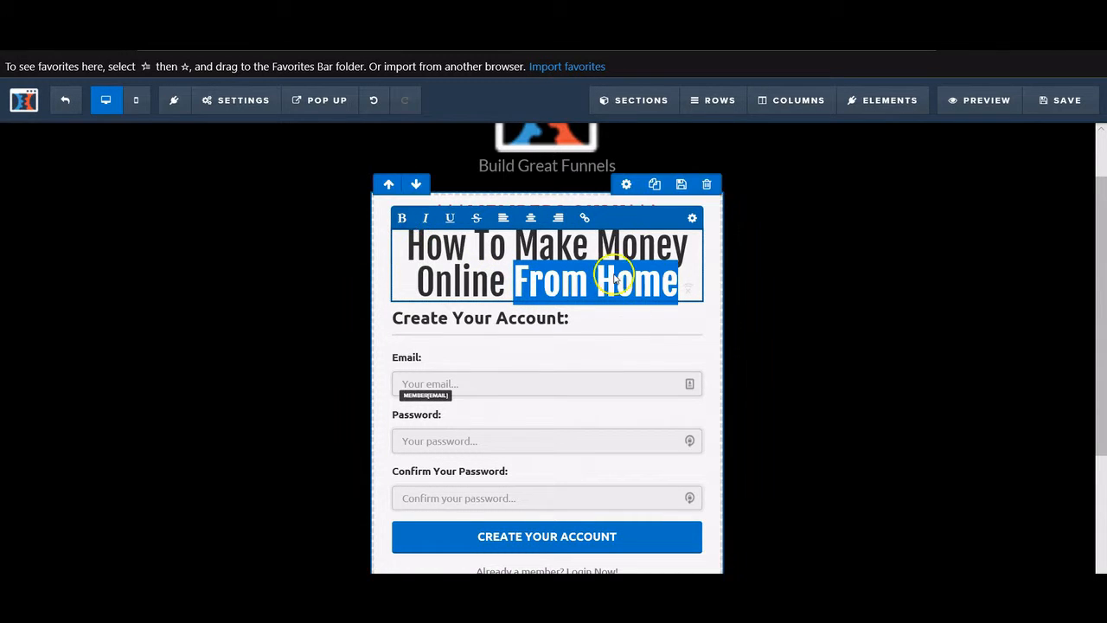
{"action": "left_click", "coordinate": [684, 276]}
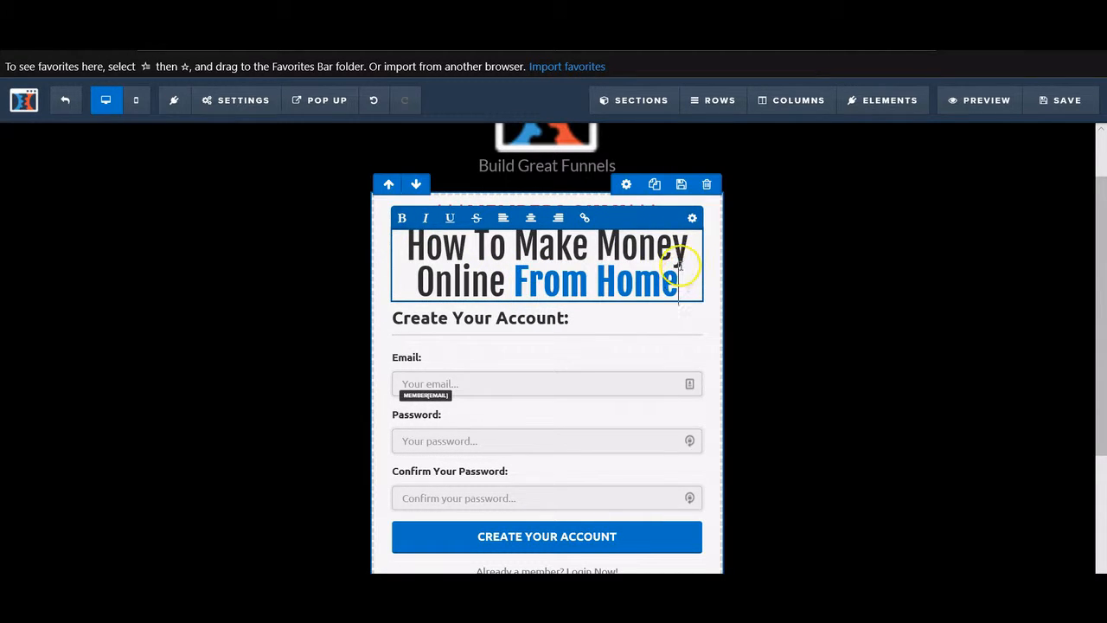
{"action": "left_click", "coordinate": [797, 273]}
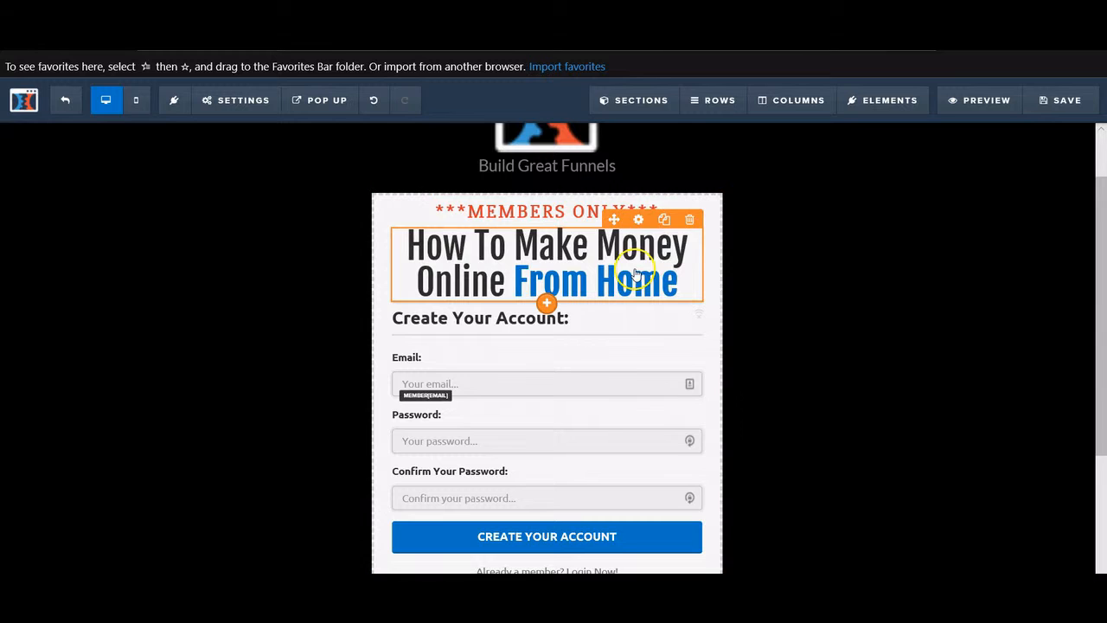
- Set the headline's Bold Color to the red swatch so 'From Home' turns red
{"action": "left_click", "coordinate": [639, 219]}
{"action": "left_click", "coordinate": [974, 411]}
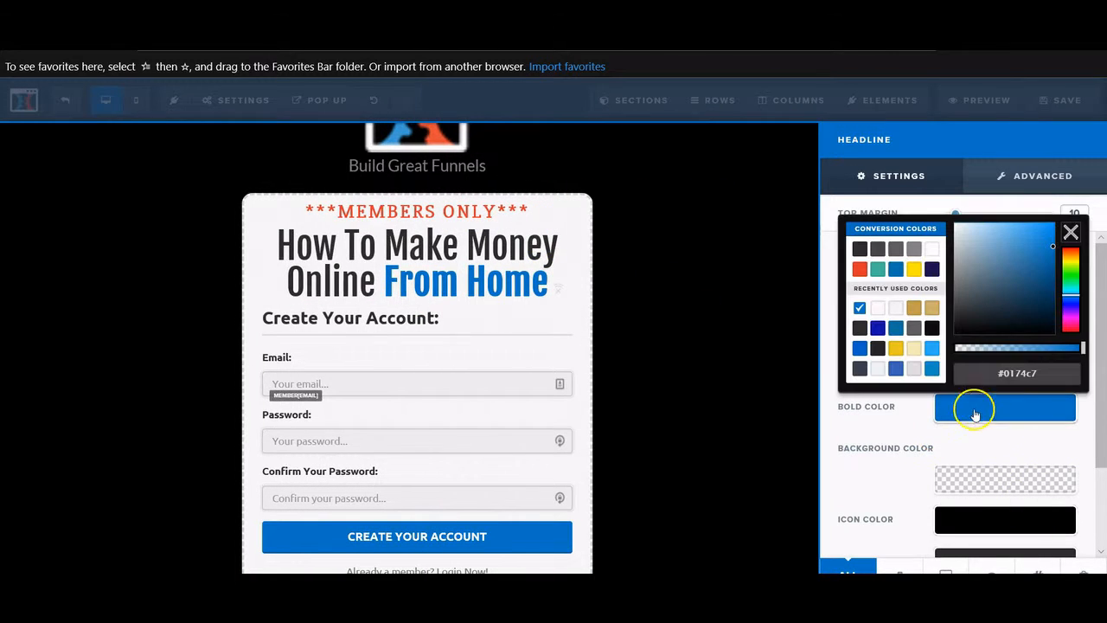
{"action": "left_click", "coordinate": [860, 271]}
{"action": "left_click", "coordinate": [693, 324]}
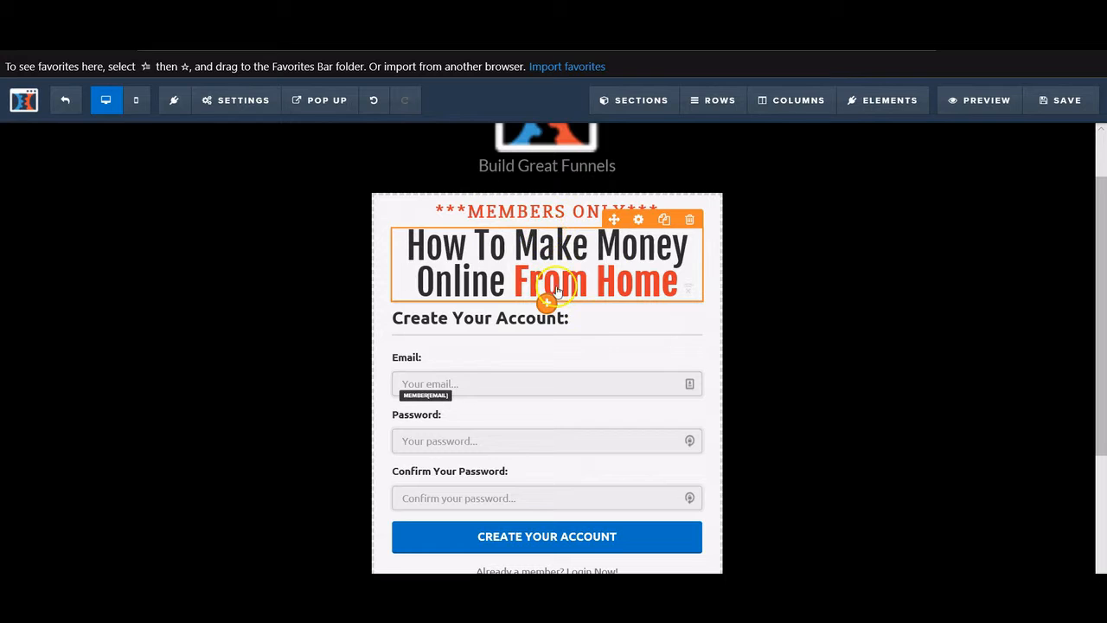
{"action": "scroll", "coordinate": [732, 364], "scroll_direction": "down", "scroll_amount": 1}
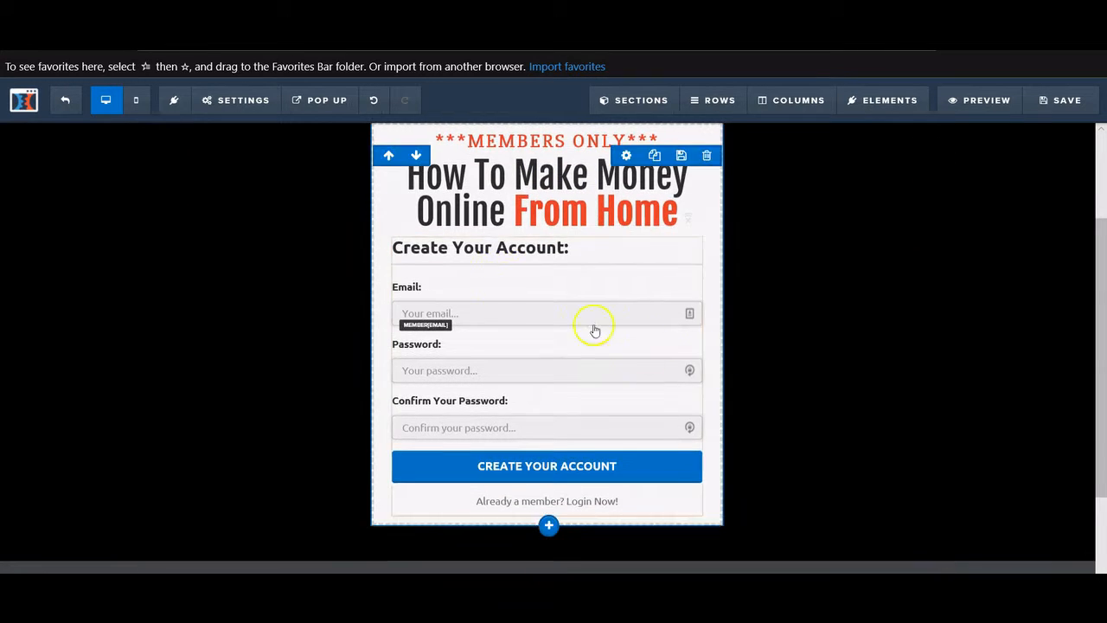
- Insert FREE into the form's Register Headline so it reads 'Create Your FREE Account:'
{"action": "scroll", "coordinate": [626, 312], "scroll_direction": "up", "scroll_amount": 1}
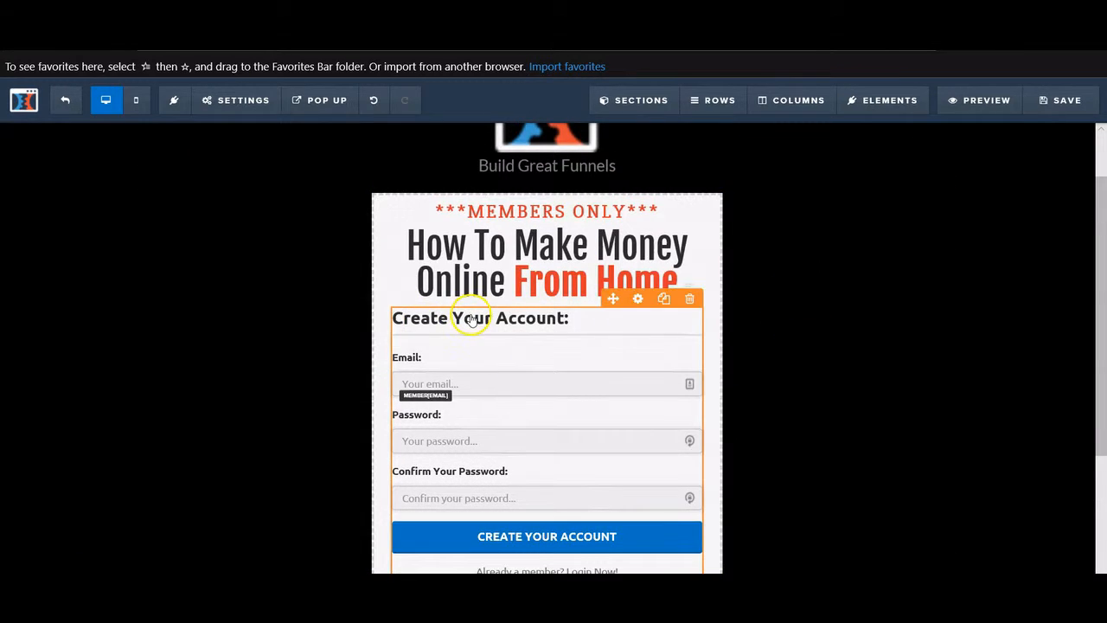
{"action": "left_click", "coordinate": [508, 336]}
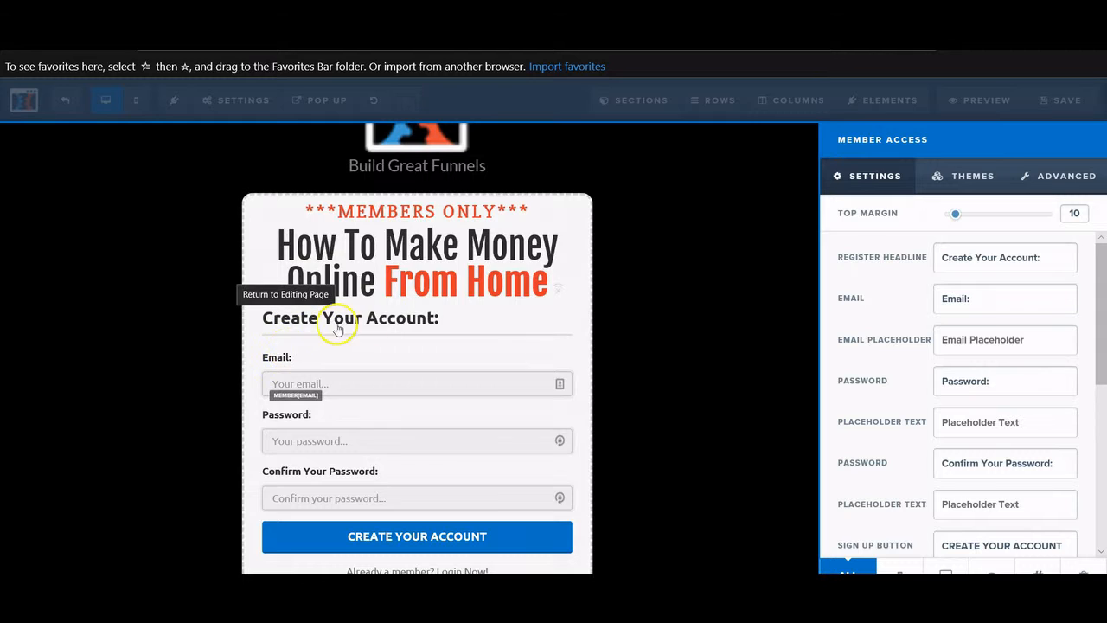
{"action": "left_click", "coordinate": [1001, 257]}
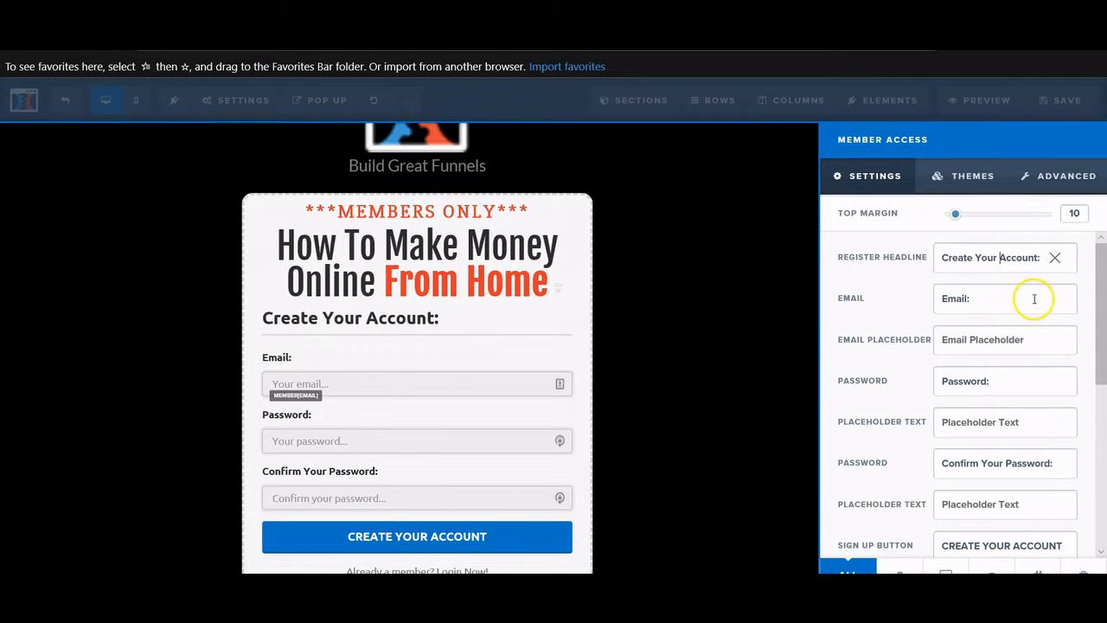
{"action": "key", "text": "Caps_Lock"}
{"action": "type", "text": "FREE"}
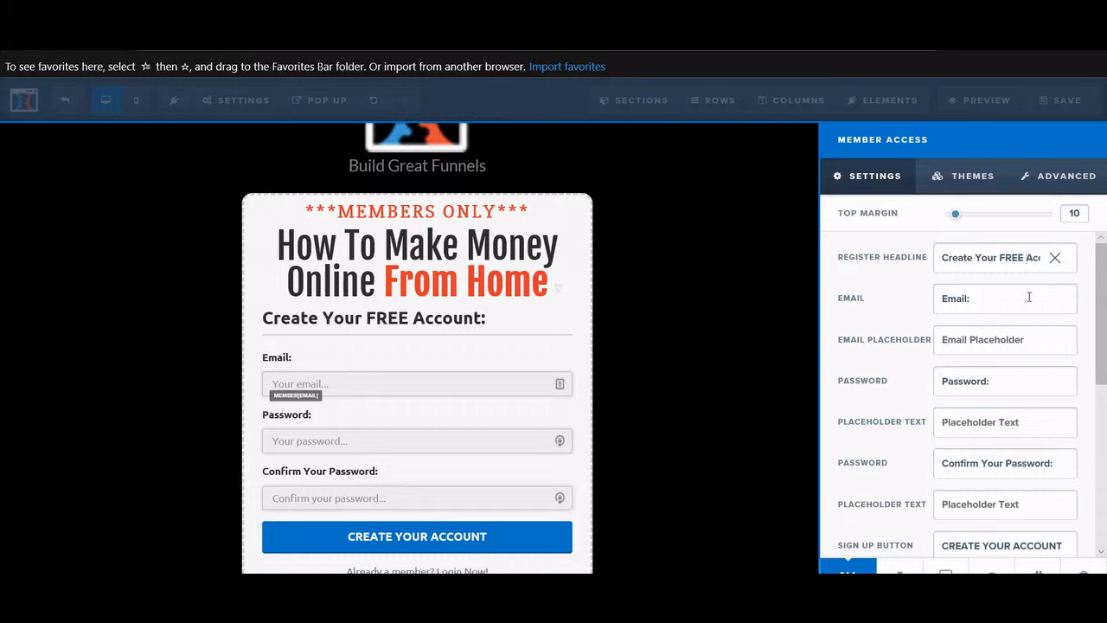
{"action": "key", "text": "Caps_Lock"}
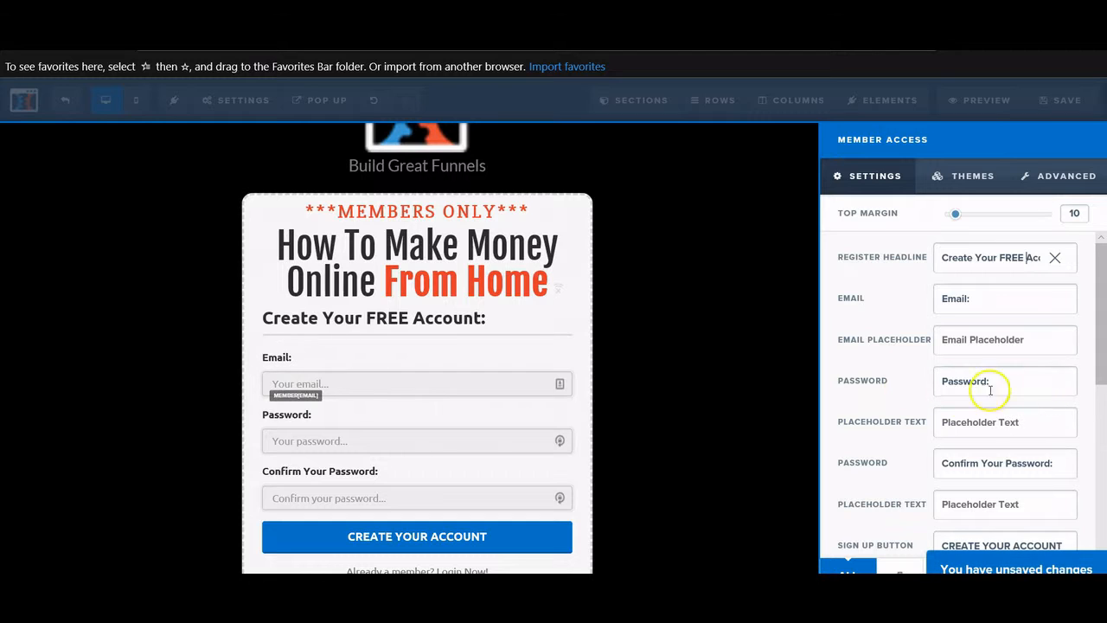
{"action": "scroll", "coordinate": [1018, 332], "scroll_direction": "down", "scroll_amount": 1}
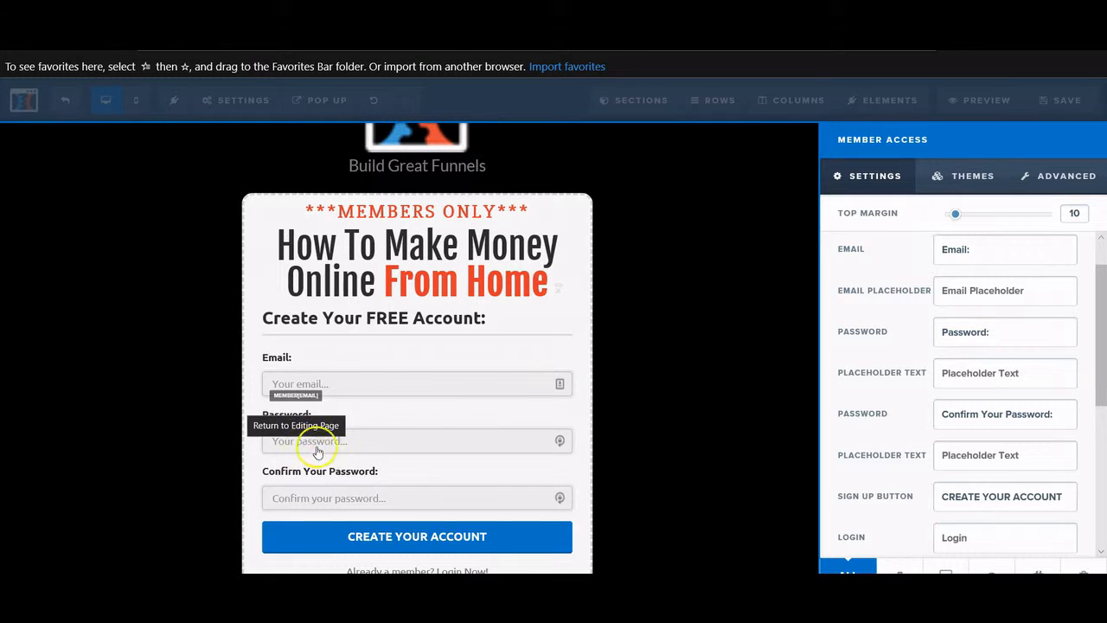
{"action": "left_click", "coordinate": [984, 331]}
{"action": "scroll", "coordinate": [993, 344], "scroll_direction": "up", "scroll_amount": 1}
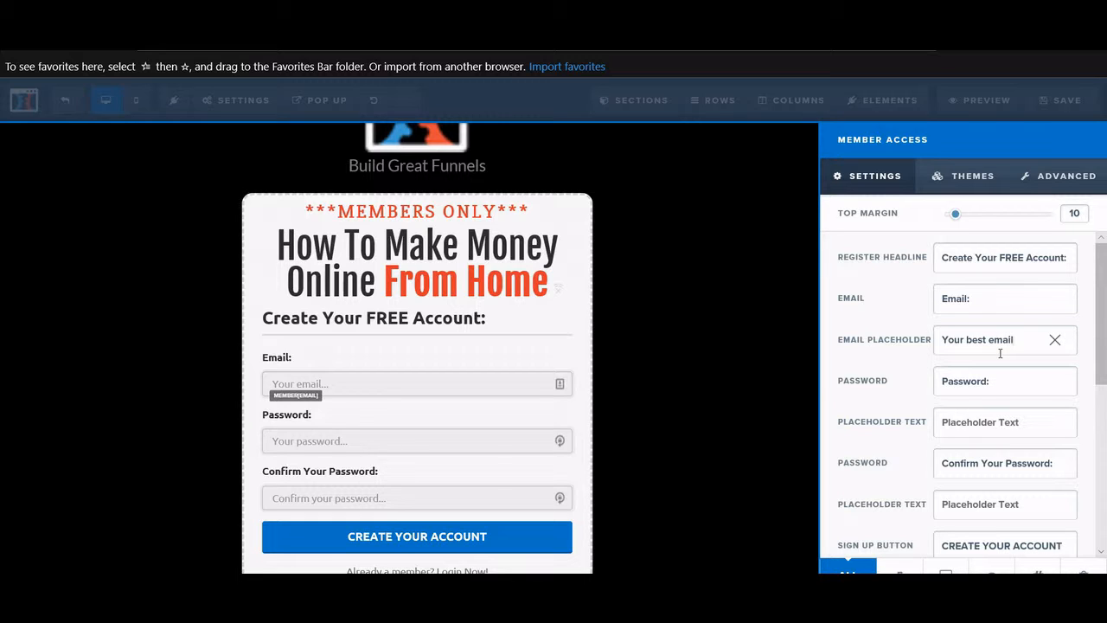
- Close and reopen the Member Access settings, reverting Email Placeholder to its default
{"action": "left_click", "coordinate": [1016, 385]}
{"action": "left_click", "coordinate": [374, 390]}
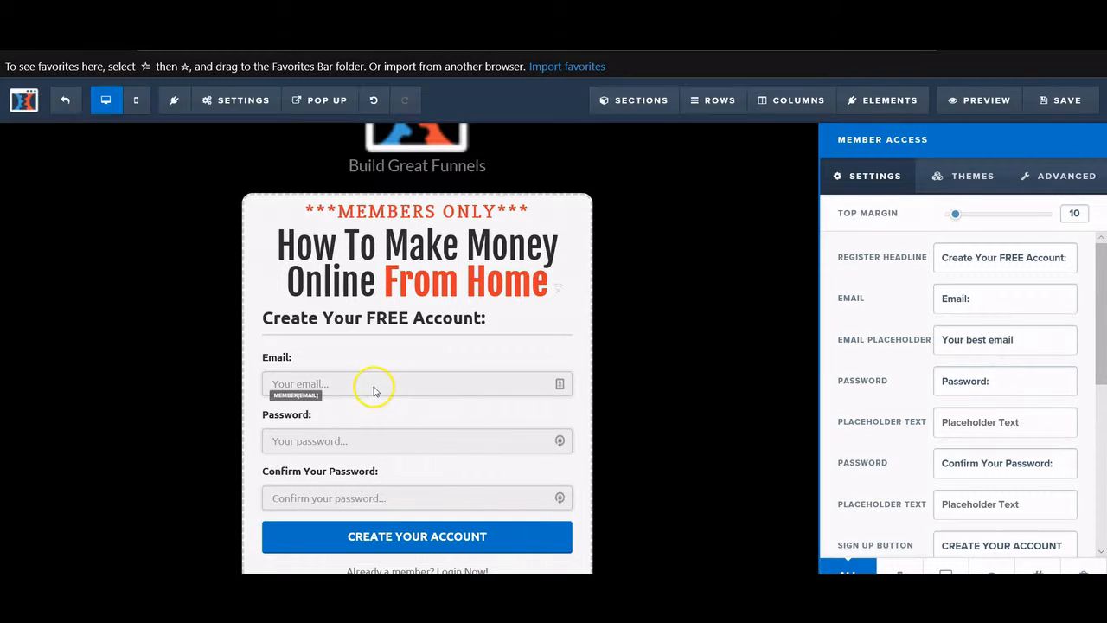
{"action": "left_click", "coordinate": [554, 390]}
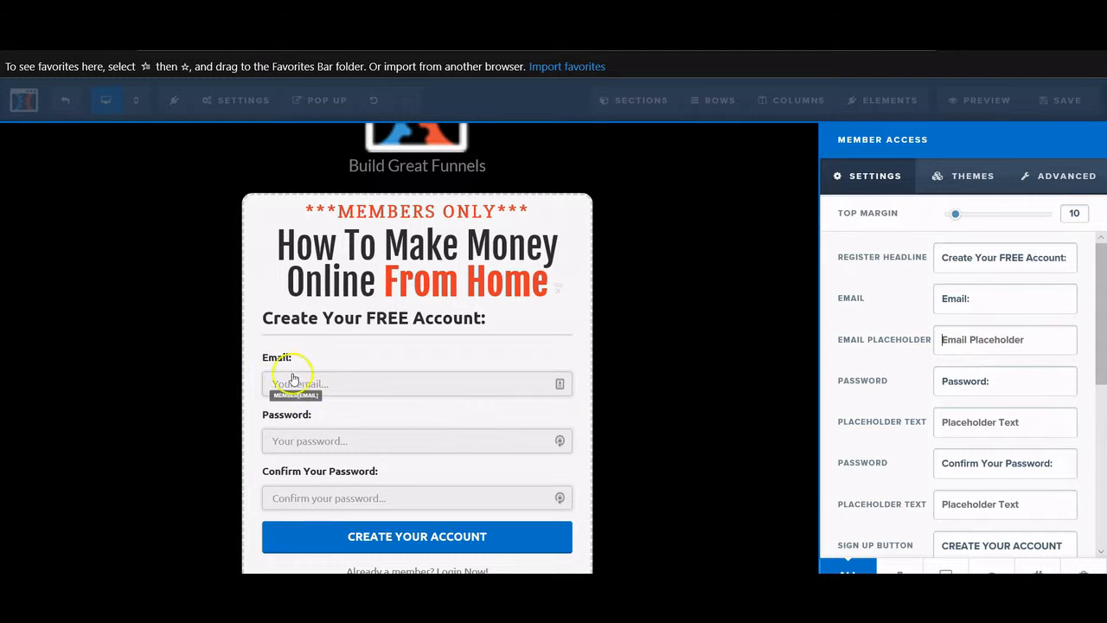
{"action": "left_click", "coordinate": [336, 385]}
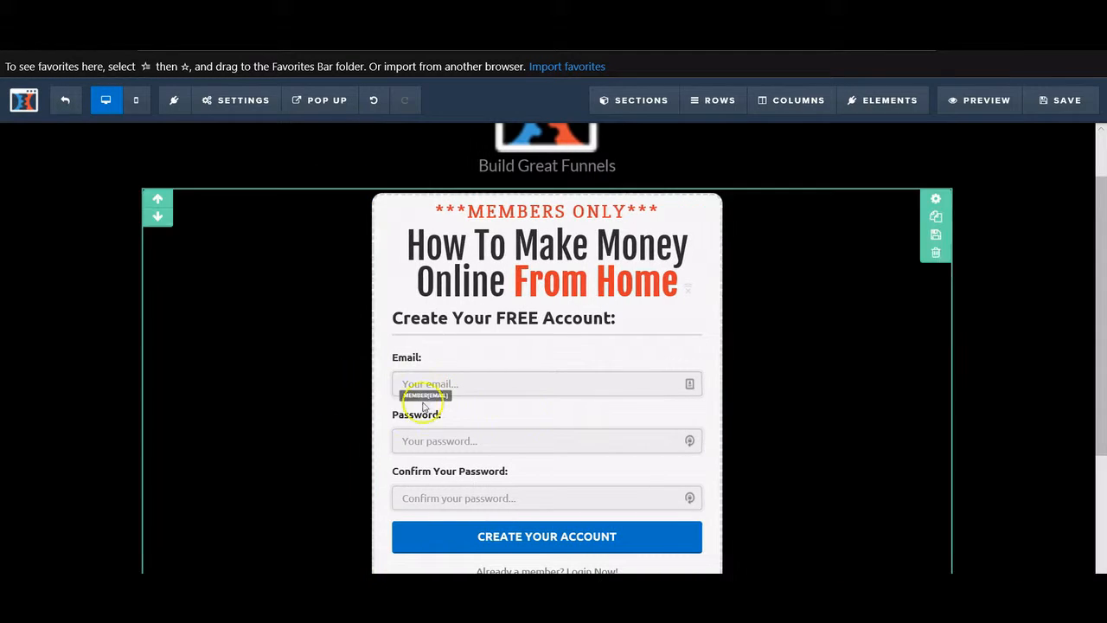
{"action": "left_click", "coordinate": [534, 395]}
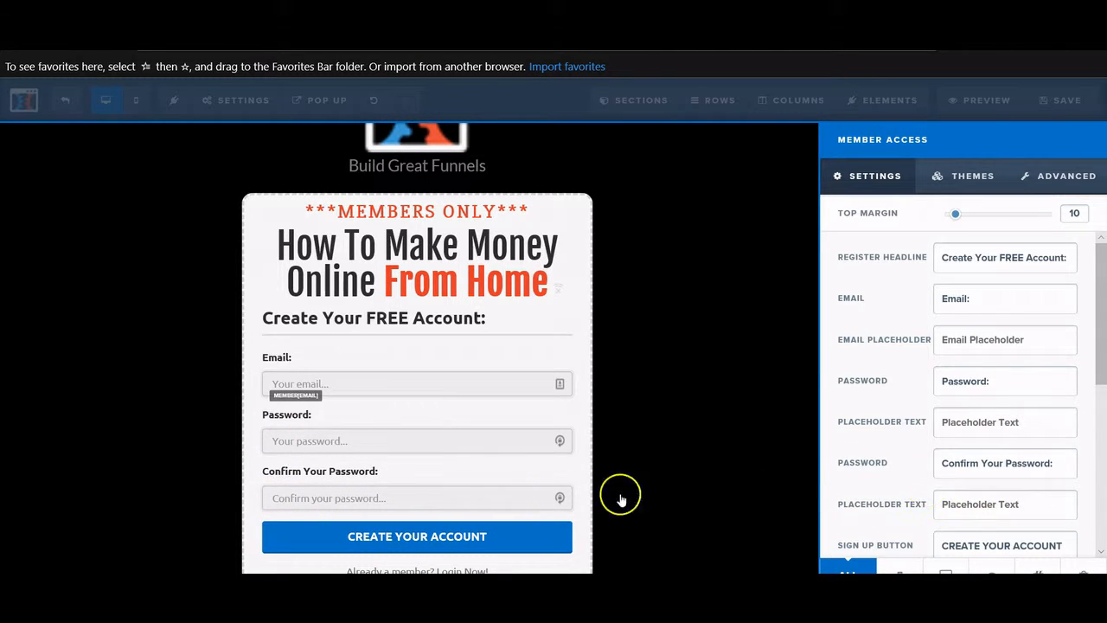
{"action": "scroll", "coordinate": [967, 494], "scroll_direction": "down", "scroll_amount": 1}
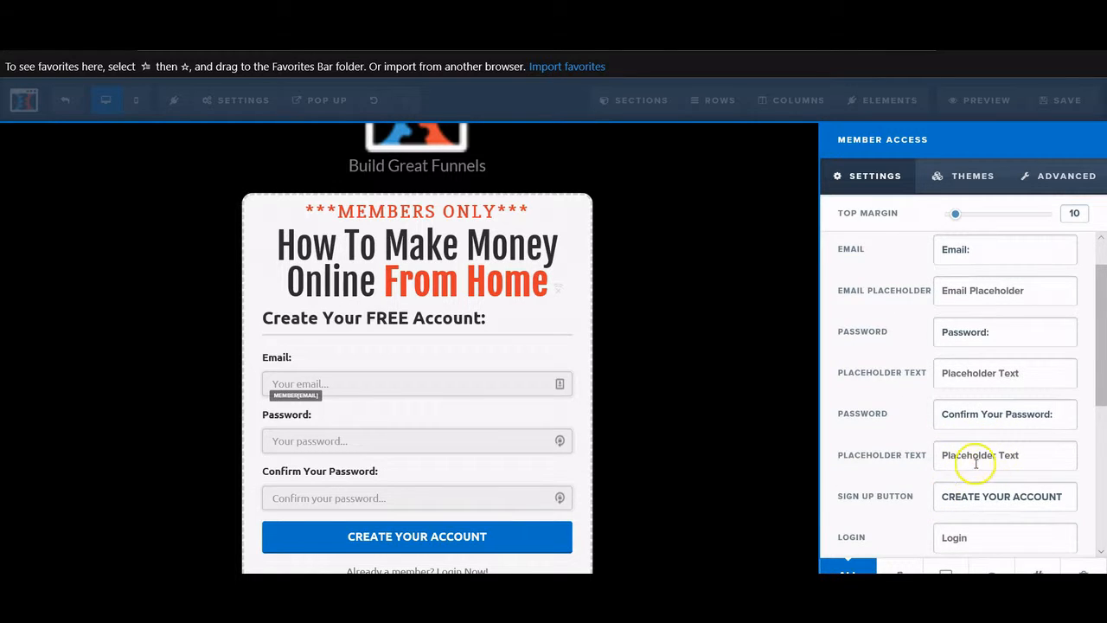
{"action": "scroll", "coordinate": [976, 463], "scroll_direction": "down", "scroll_amount": 1}
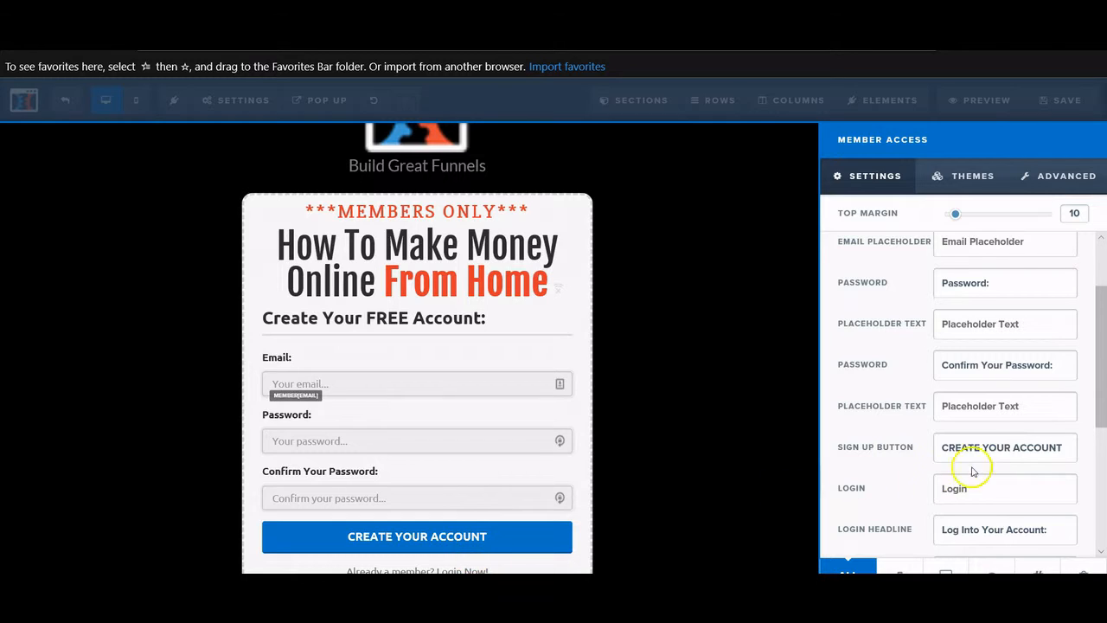
- Add FREE to the sign-up button text so it reads 'CREATE YOUR FREE ACCOUNT'
{"action": "left_click", "coordinate": [1008, 448]}
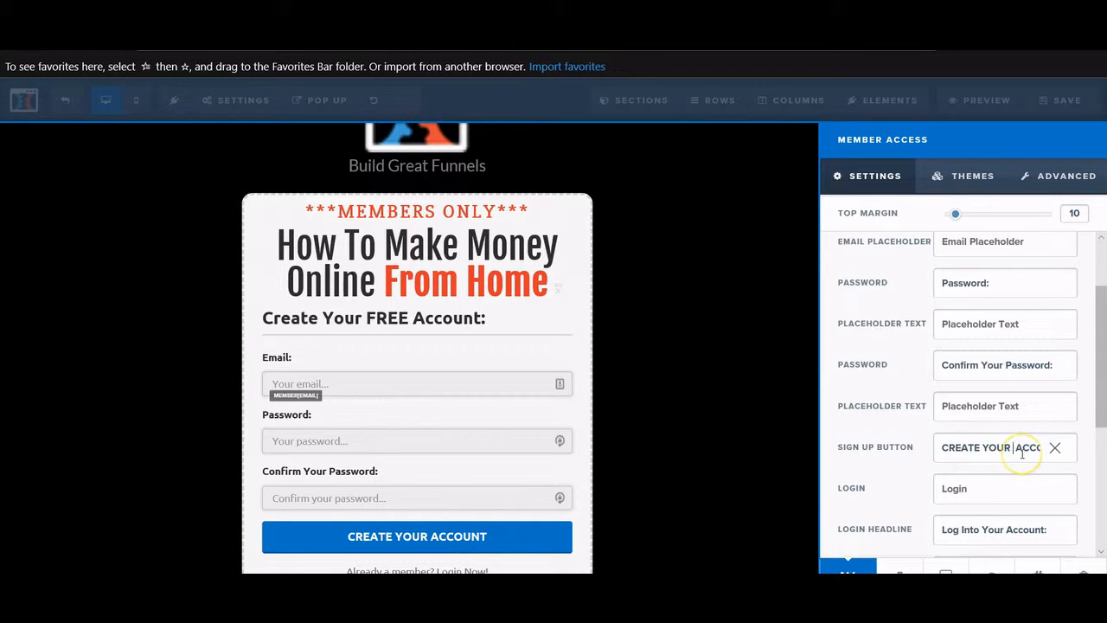
{"action": "type", "text": "FREE"}
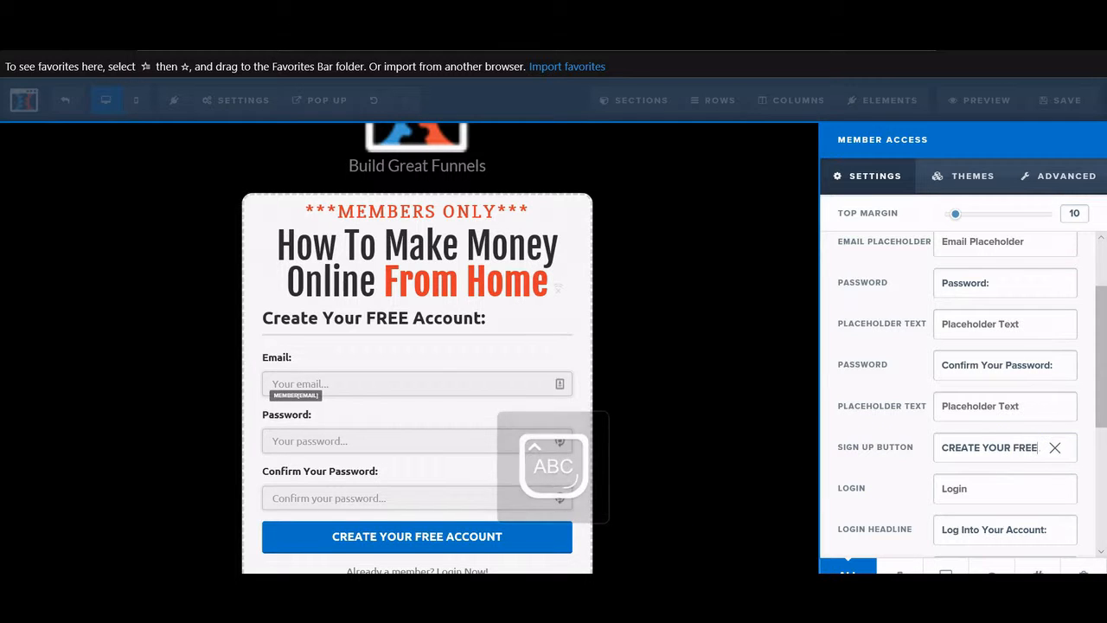
{"action": "scroll", "coordinate": [910, 422], "scroll_direction": "down", "scroll_amount": 1}
{"action": "scroll", "coordinate": [911, 422], "scroll_direction": "down", "scroll_amount": 2}
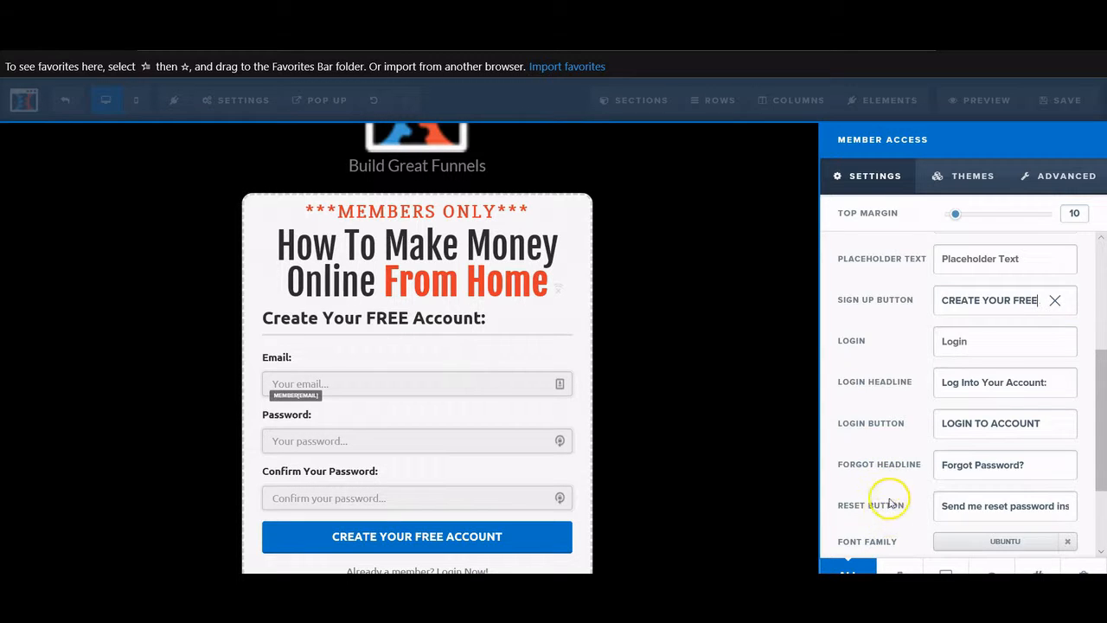
{"action": "scroll", "coordinate": [893, 491], "scroll_direction": "down", "scroll_amount": 1}
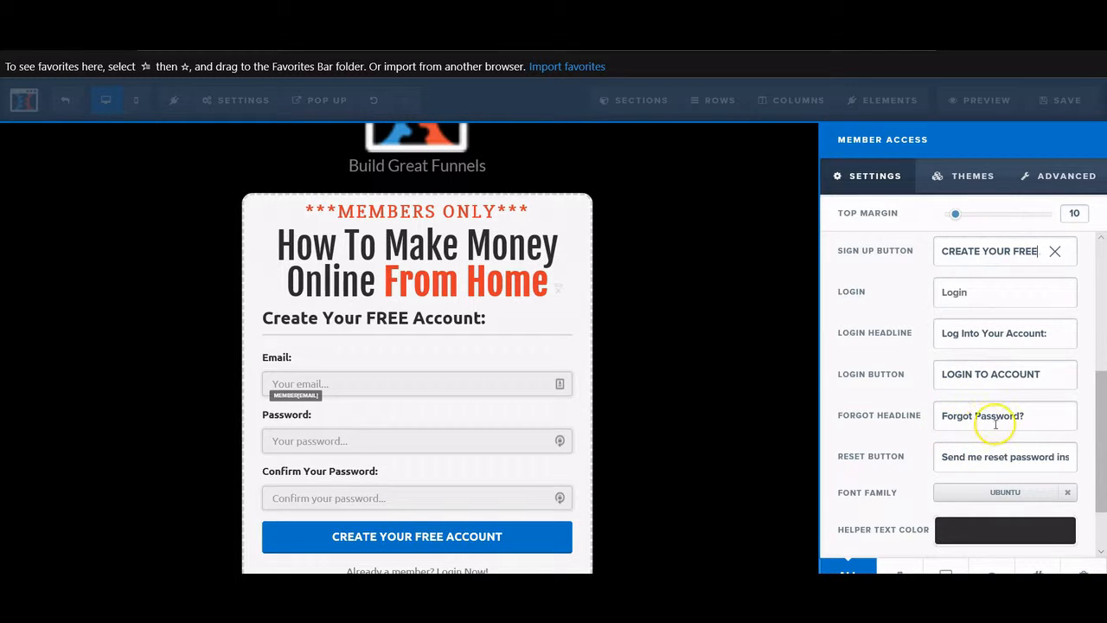
{"action": "scroll", "coordinate": [995, 429], "scroll_direction": "down", "scroll_amount": 1}
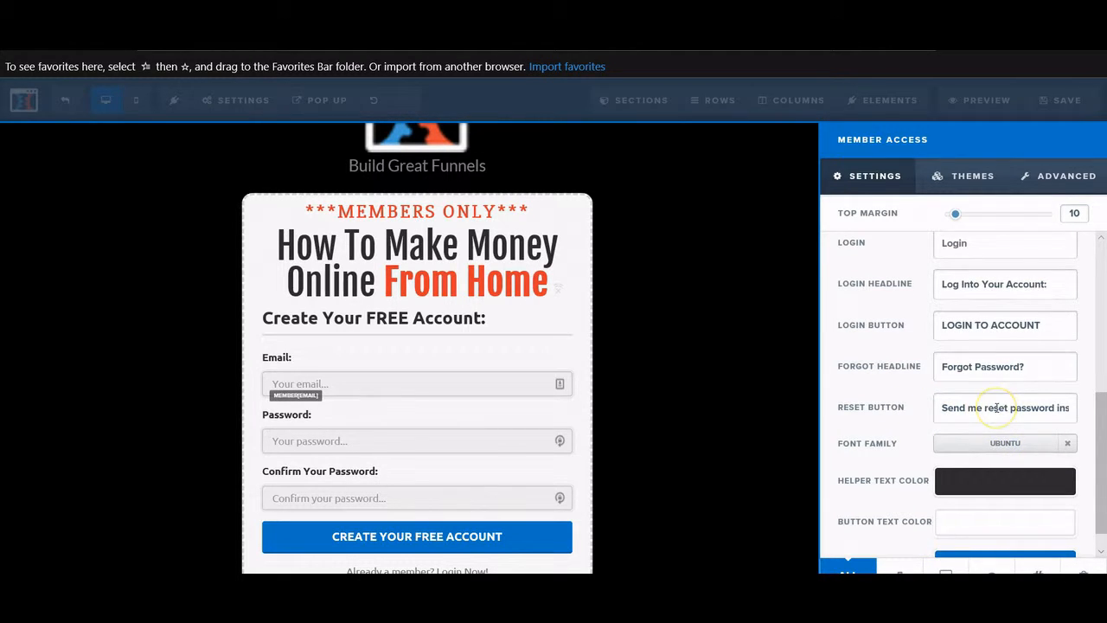
{"action": "scroll", "coordinate": [997, 408], "scroll_direction": "down", "scroll_amount": 1}
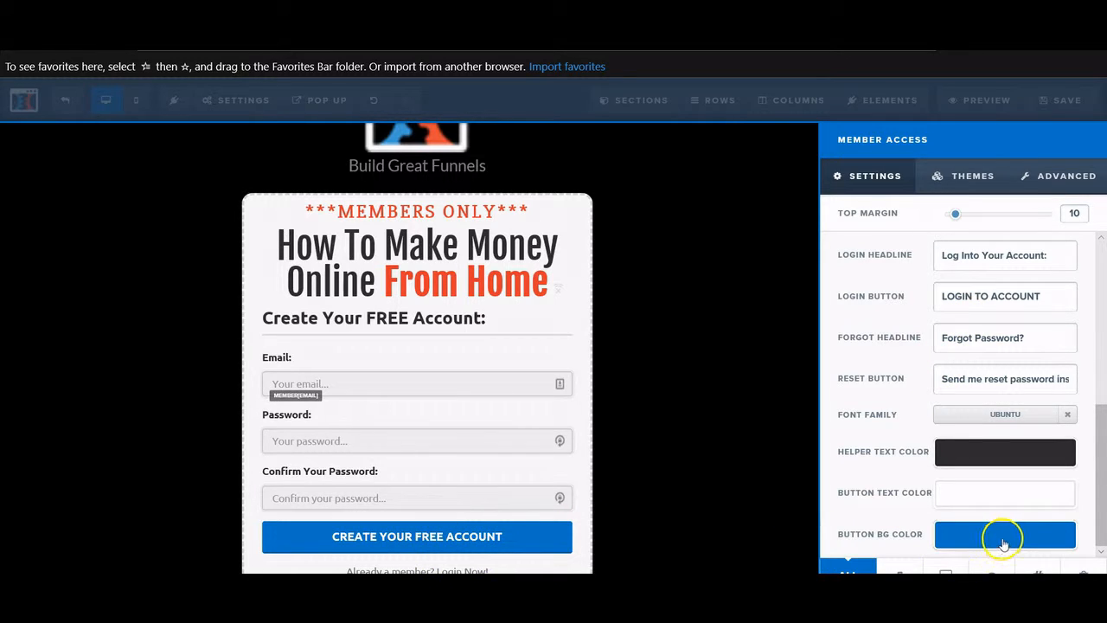
- Set the sign-up button's background colour to red #e43b2c and close the form settings
{"action": "left_click", "coordinate": [960, 535]}
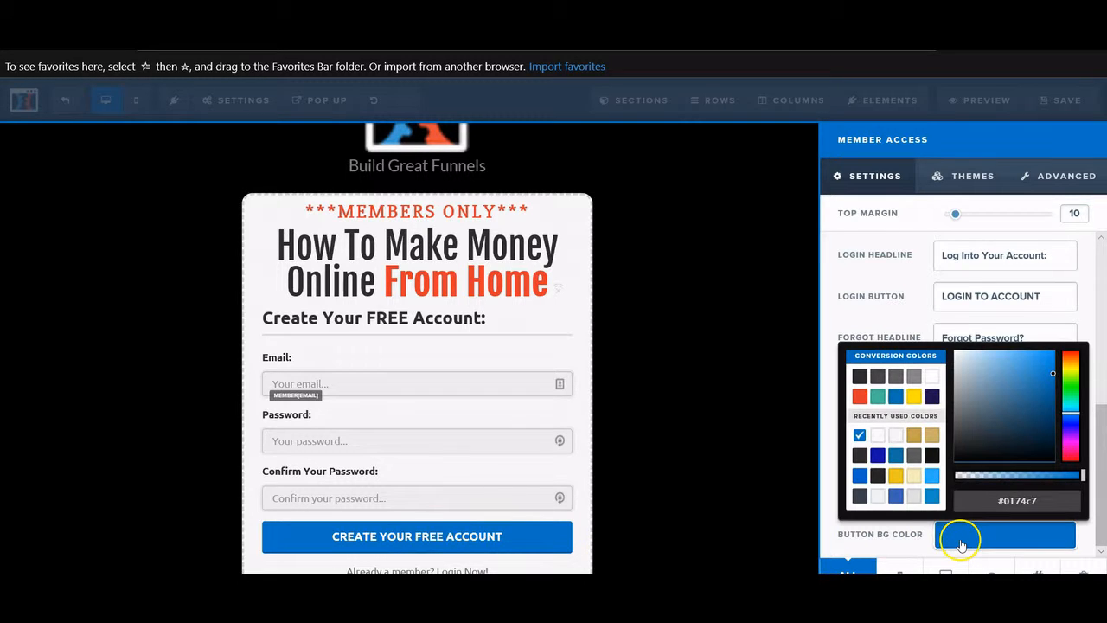
{"action": "left_click", "coordinate": [860, 397]}
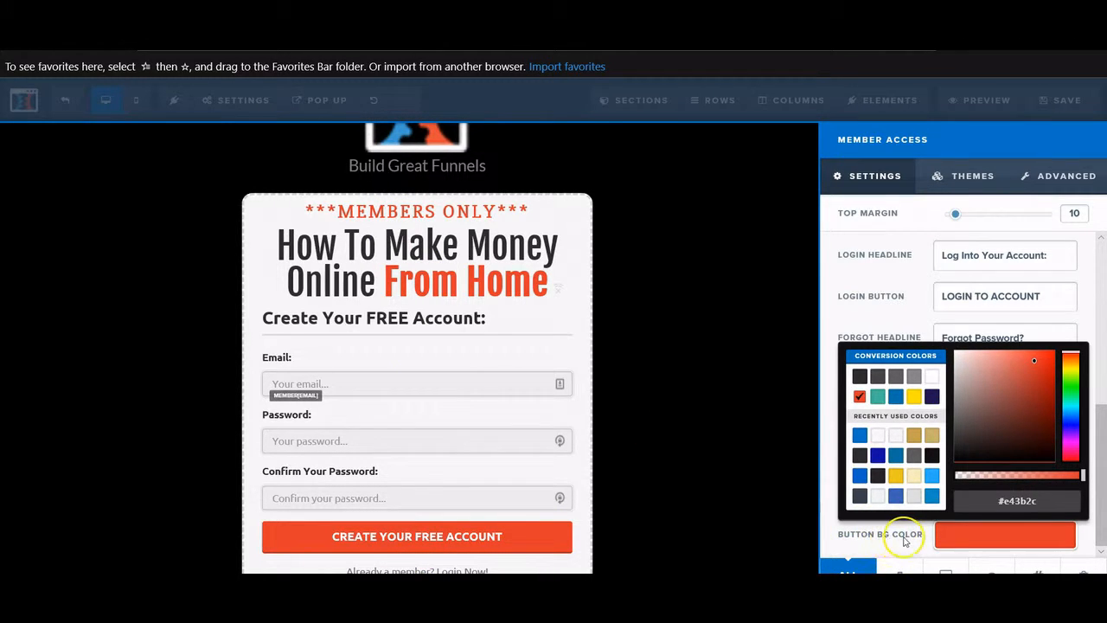
{"action": "left_click", "coordinate": [906, 542]}
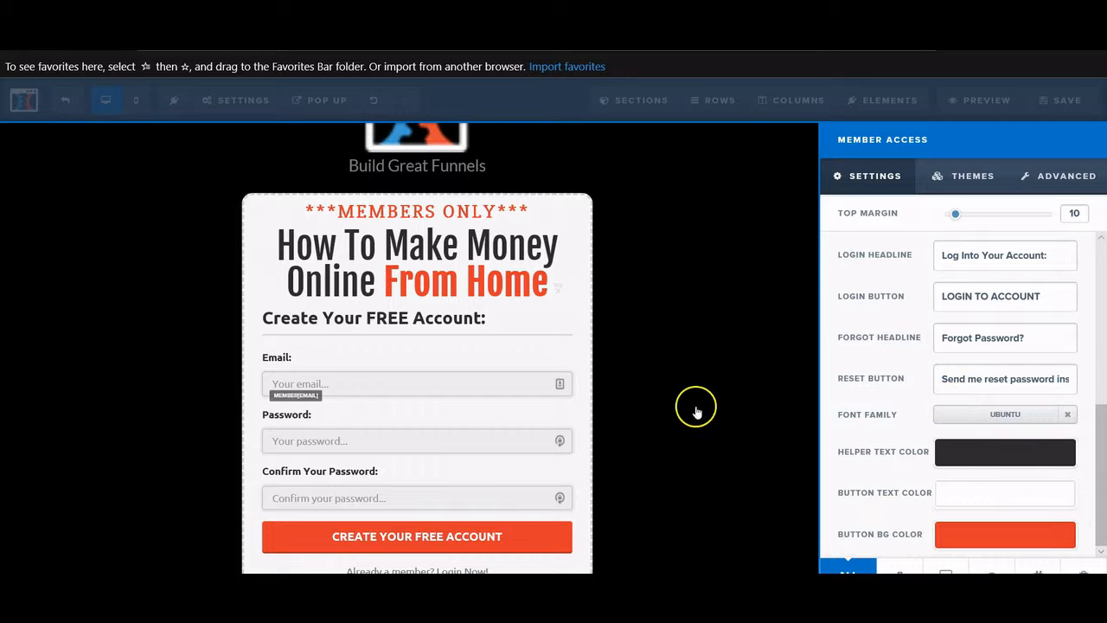
{"action": "left_click", "coordinate": [694, 406]}
{"action": "scroll", "coordinate": [756, 438], "scroll_direction": "down", "scroll_amount": 3}
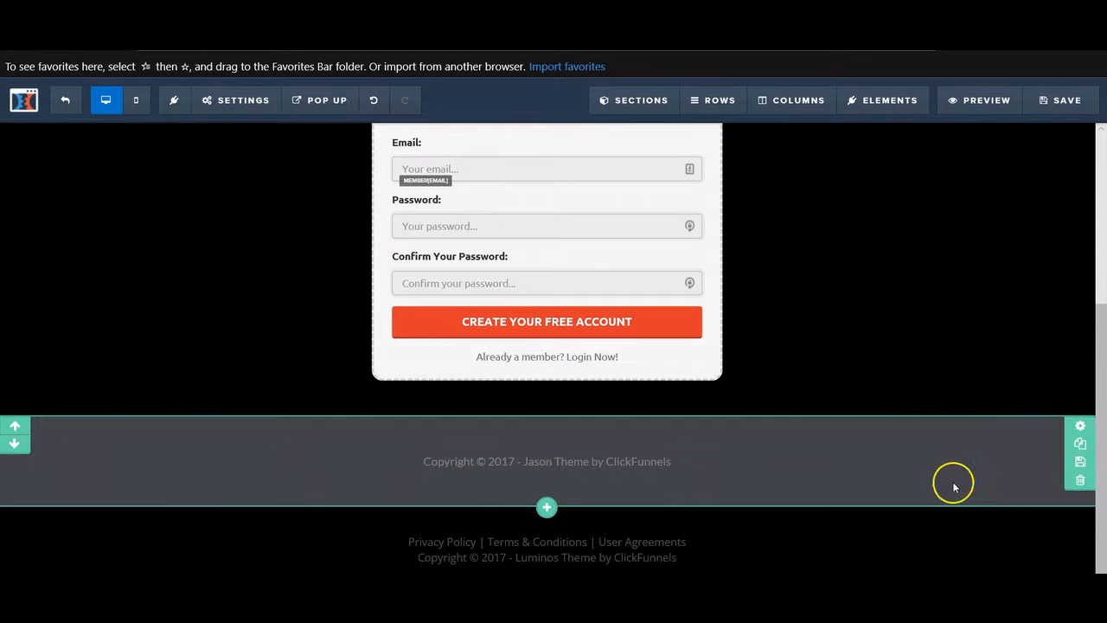
- Give the copyright footer section a red background with padding 0 top and 5 bottom
{"action": "left_click", "coordinate": [925, 441]}
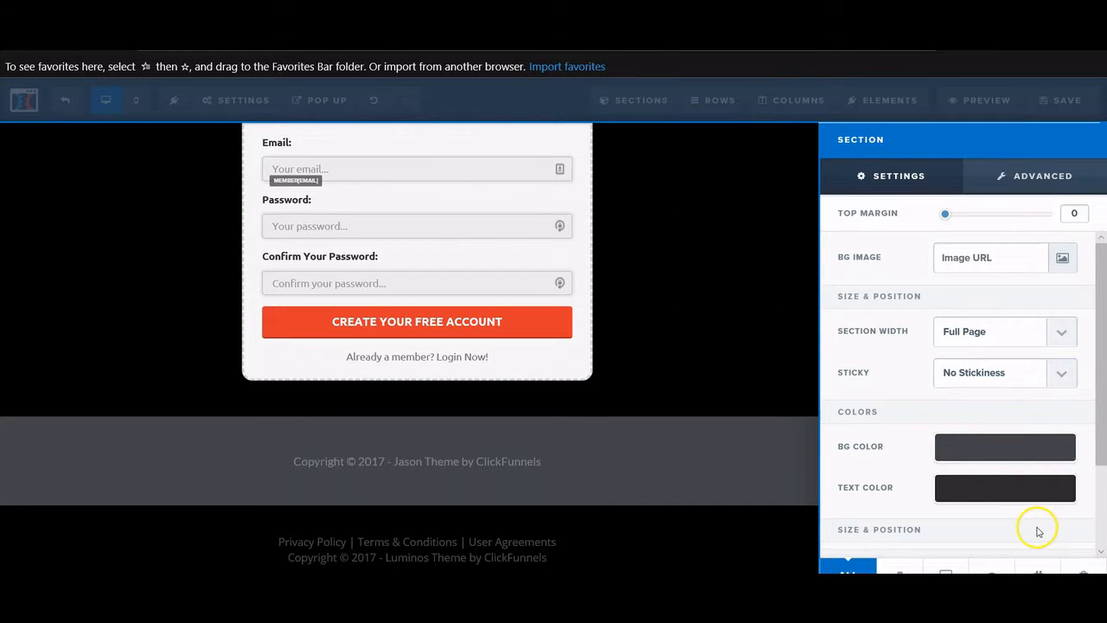
{"action": "left_click", "coordinate": [960, 447]}
{"action": "left_click", "coordinate": [860, 310]}
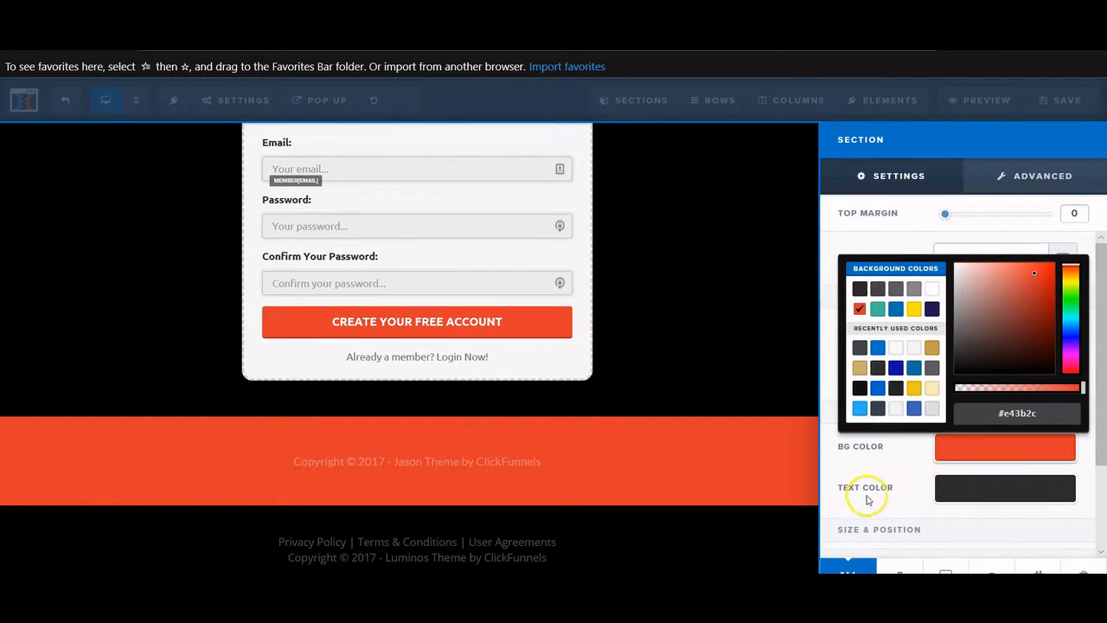
{"action": "left_click", "coordinate": [733, 459]}
{"action": "scroll", "coordinate": [877, 453], "scroll_direction": "down", "scroll_amount": 3}
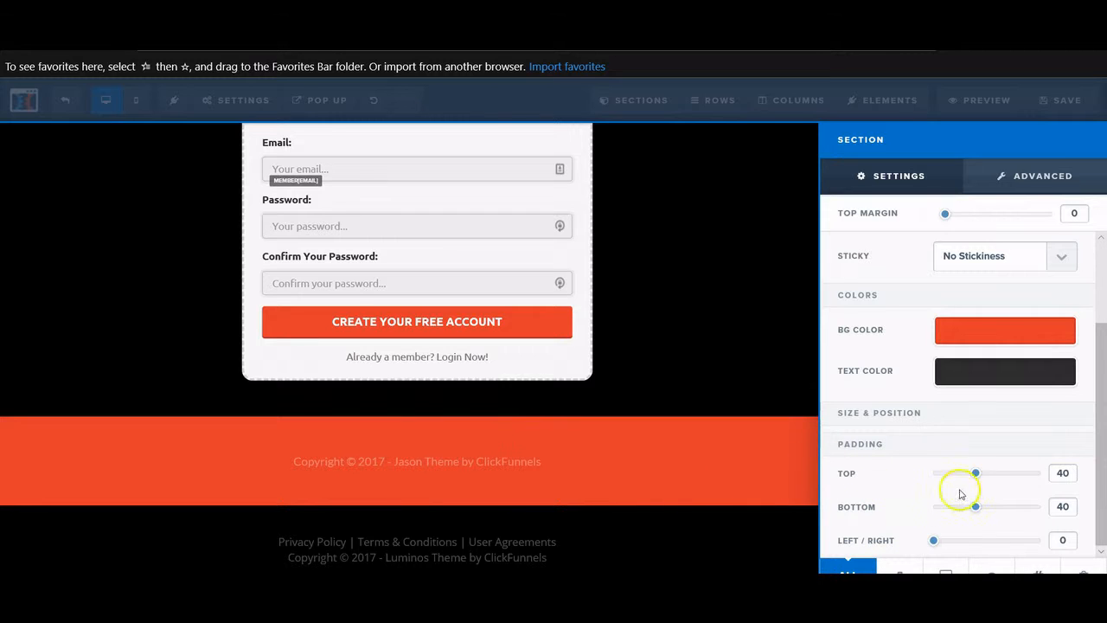
{"action": "left_click_drag", "start_coordinate": [976, 476], "coordinate": [924, 478]}
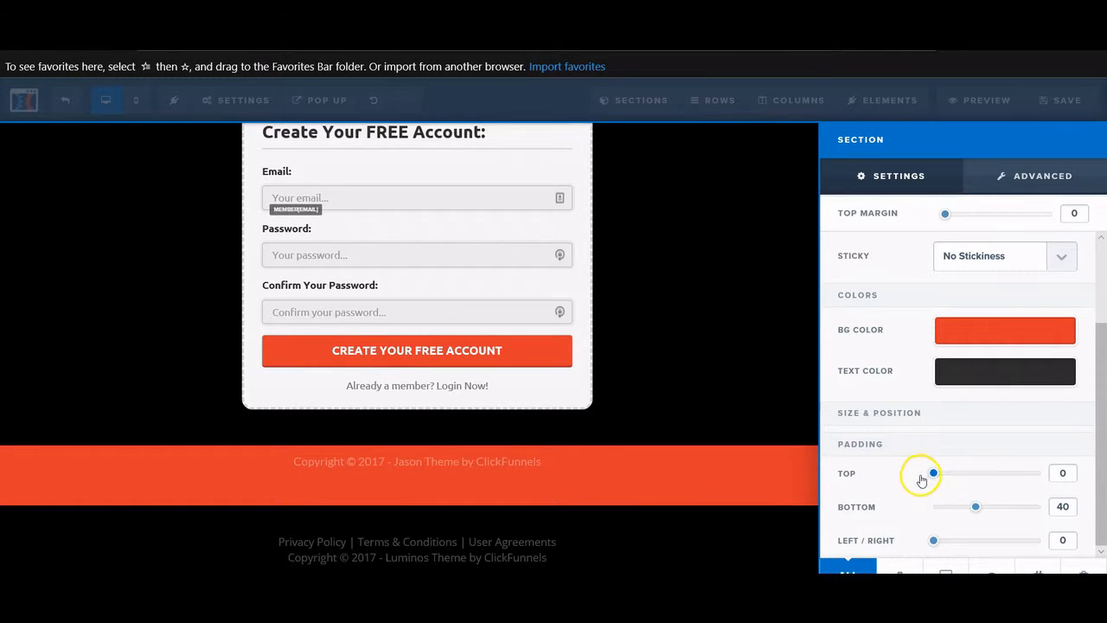
{"action": "left_click_drag", "start_coordinate": [976, 507], "coordinate": [940, 509]}
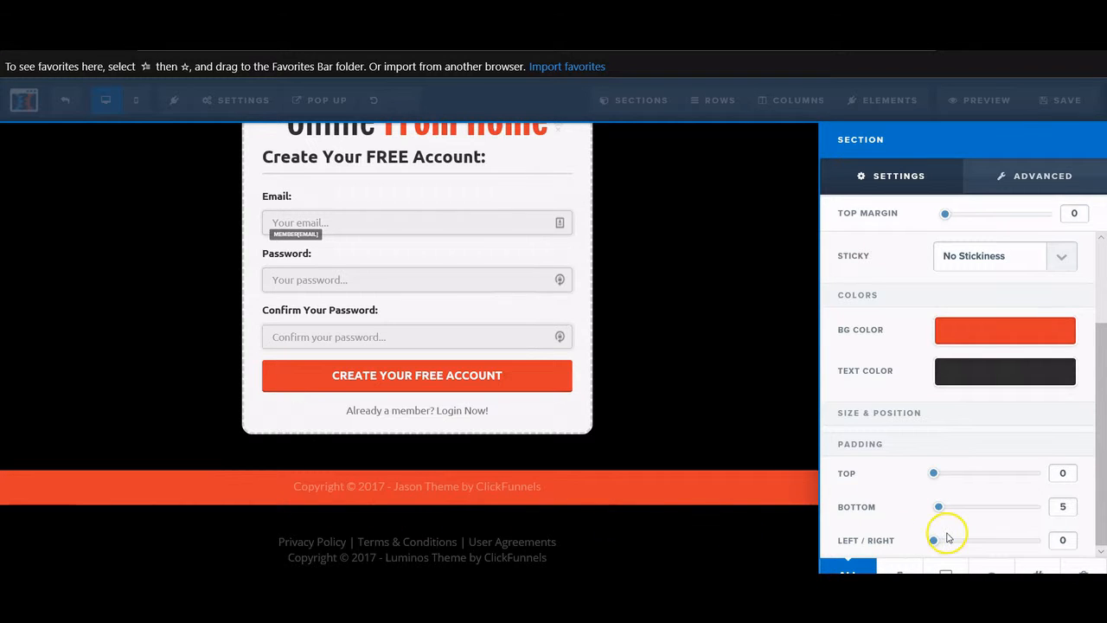
{"action": "left_click", "coordinate": [673, 483]}
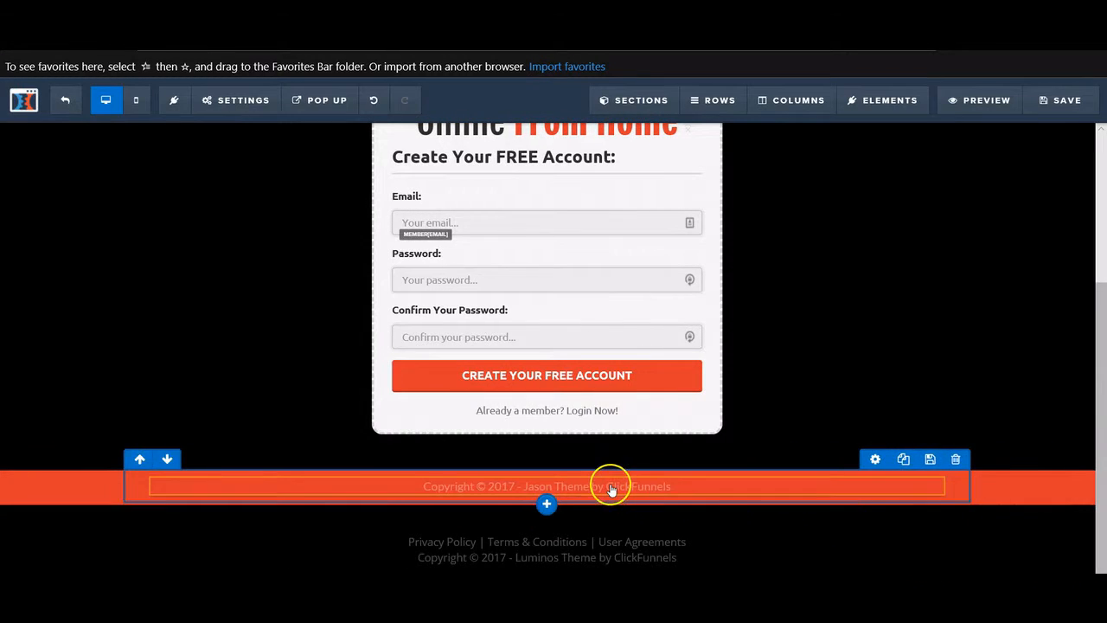
- Set the copyright paragraph's text colour to dark grey #2d2d2d
{"action": "mouse_move", "coordinate": [718, 489]}
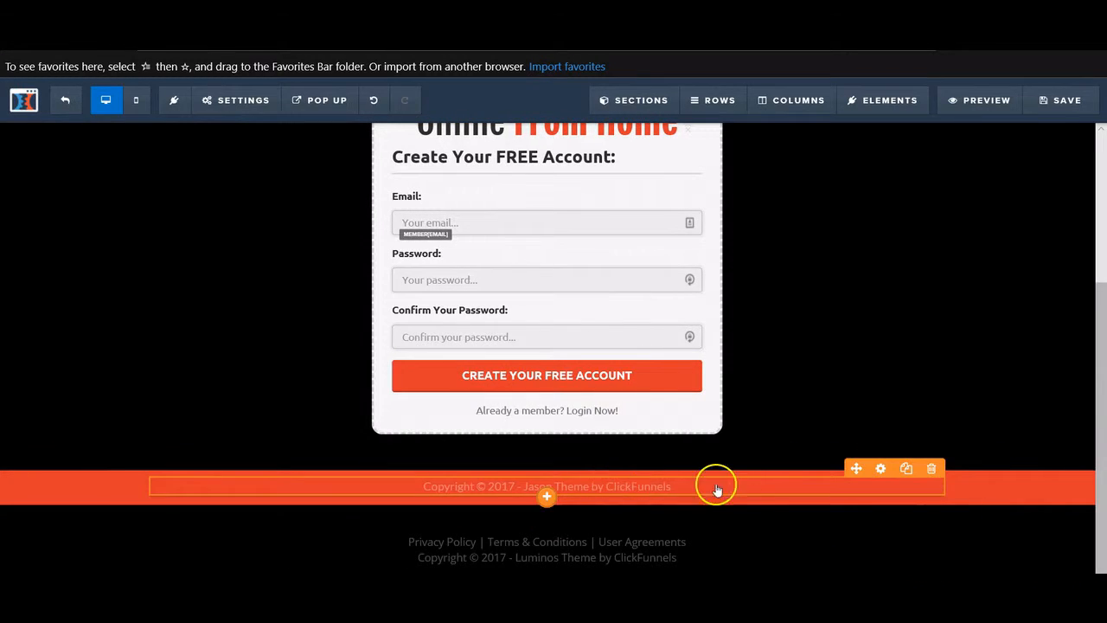
{"action": "left_click", "coordinate": [881, 468]}
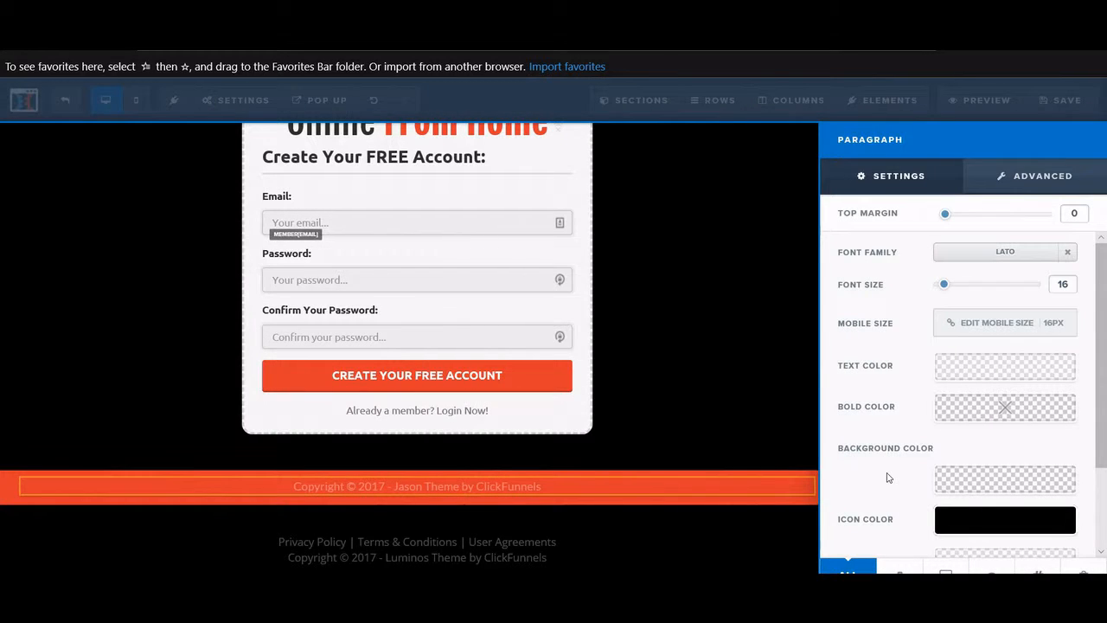
{"action": "scroll", "coordinate": [922, 396], "scroll_direction": "down", "scroll_amount": 1}
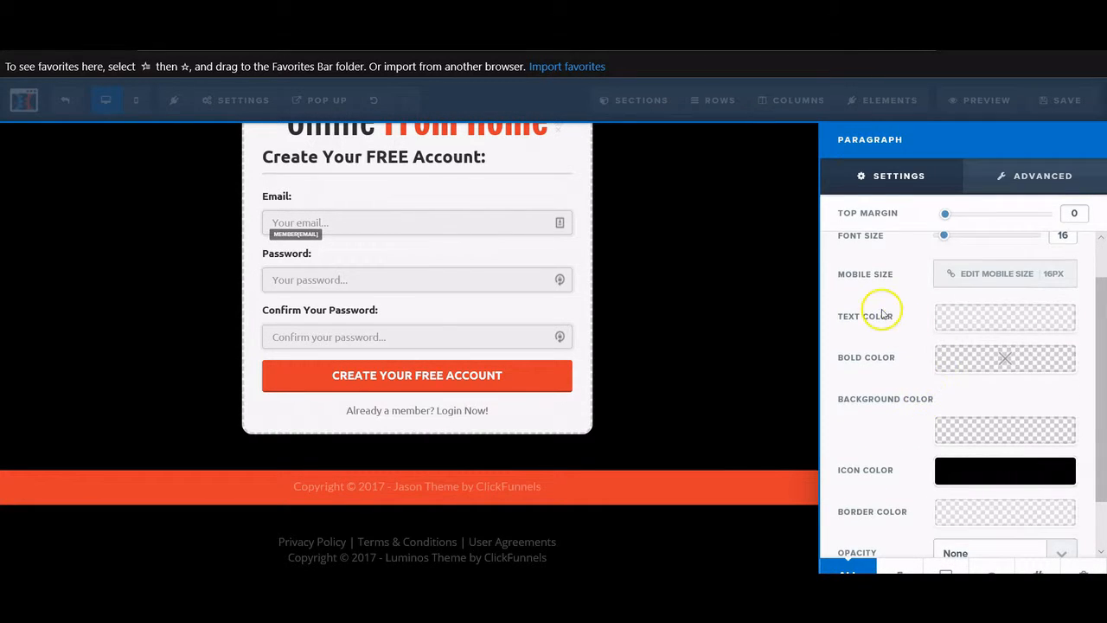
{"action": "left_click", "coordinate": [969, 323]}
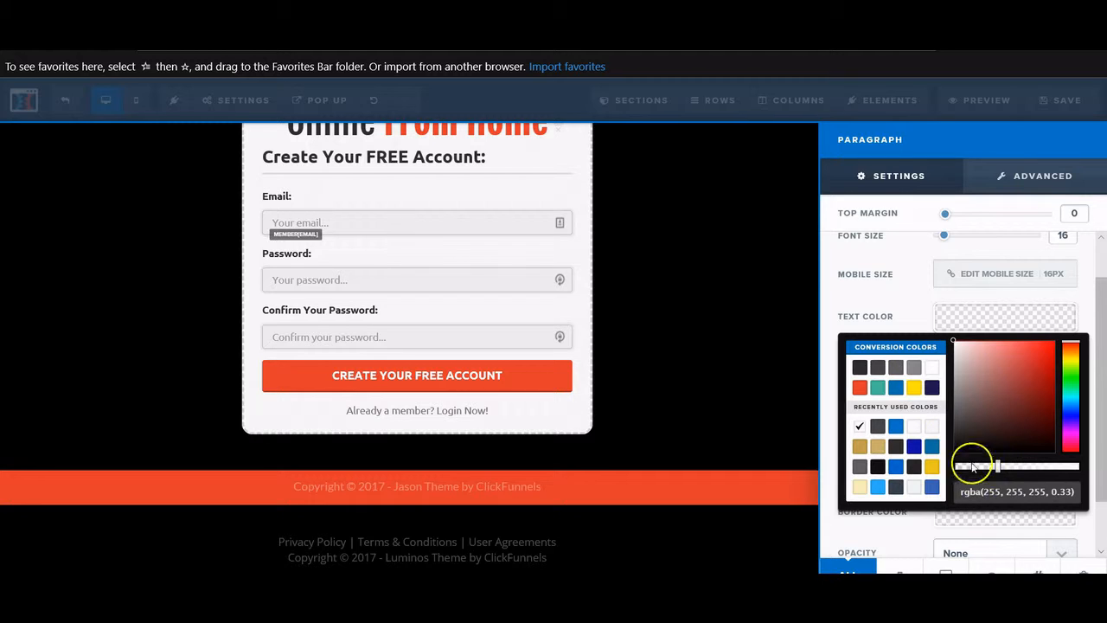
{"action": "left_click", "coordinate": [860, 369]}
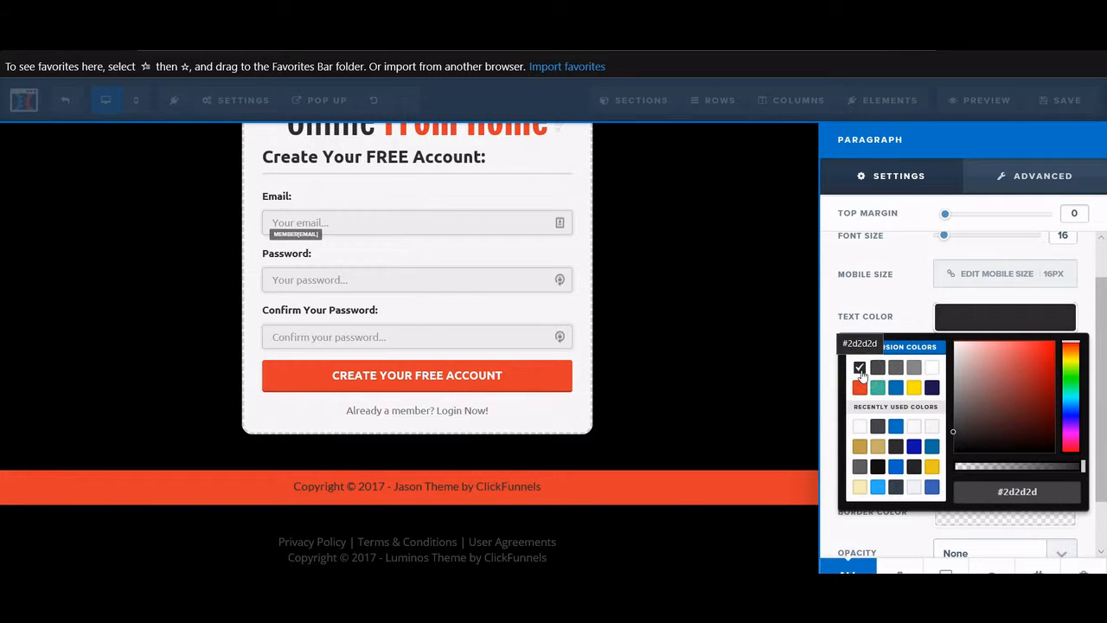
- Edit the red strip's copyright to 'Copyright © 2019 - YourCompanyName', replacing the theme credit
{"action": "left_click", "coordinate": [637, 401]}
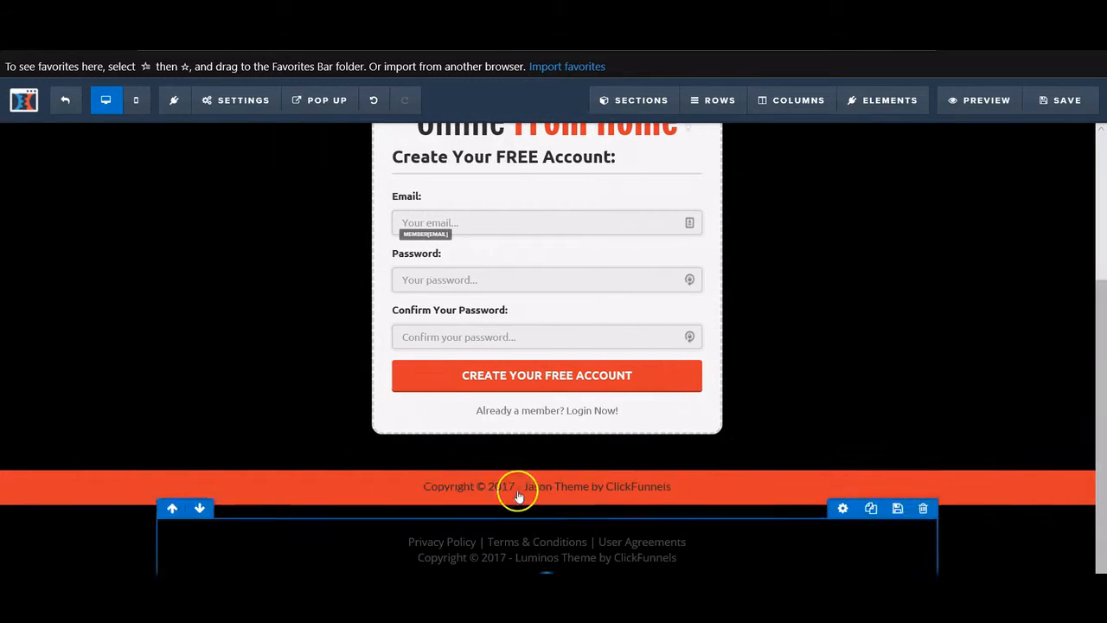
{"action": "left_click", "coordinate": [506, 489]}
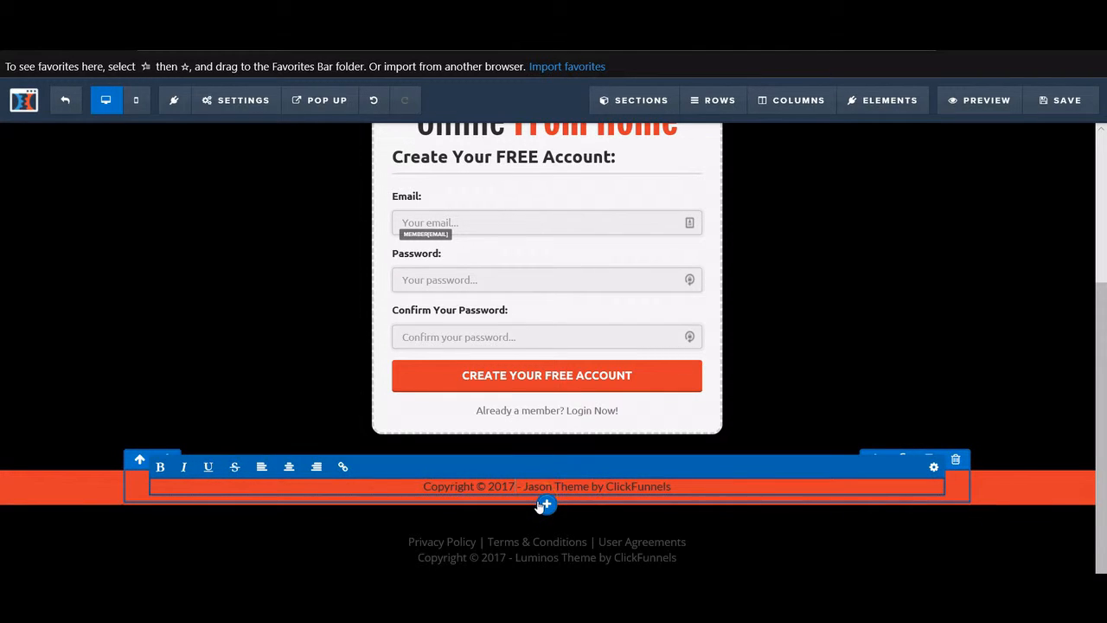
{"action": "key", "text": "BackSpace"}
{"action": "type", "text": "9"}
{"action": "left_click_drag", "start_coordinate": [702, 484], "coordinate": [530, 508]}
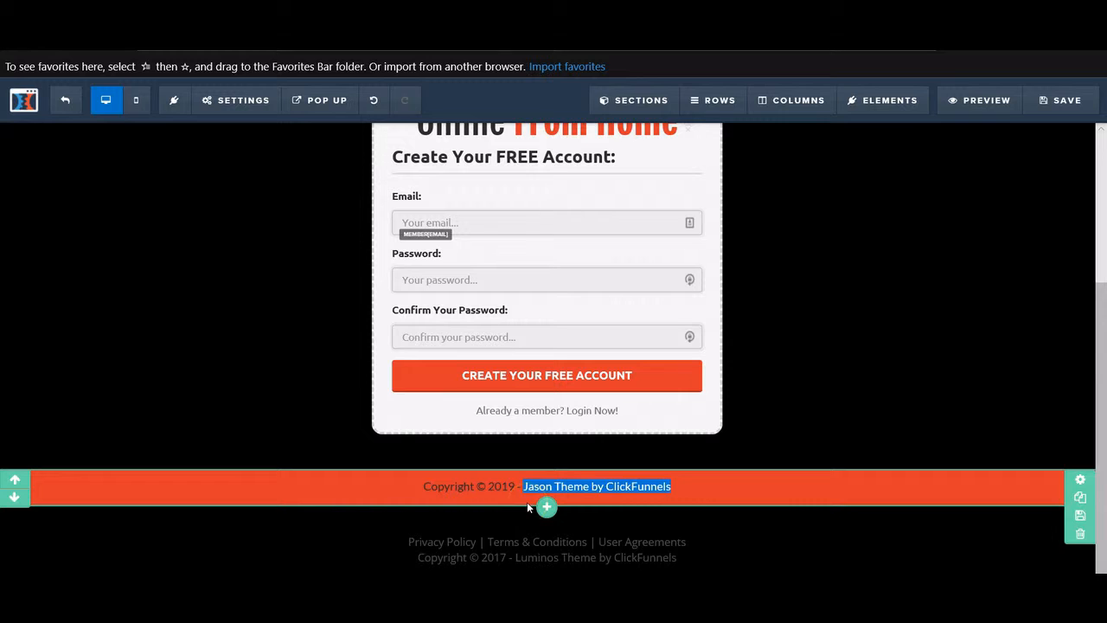
{"action": "left_click", "coordinate": [605, 481]}
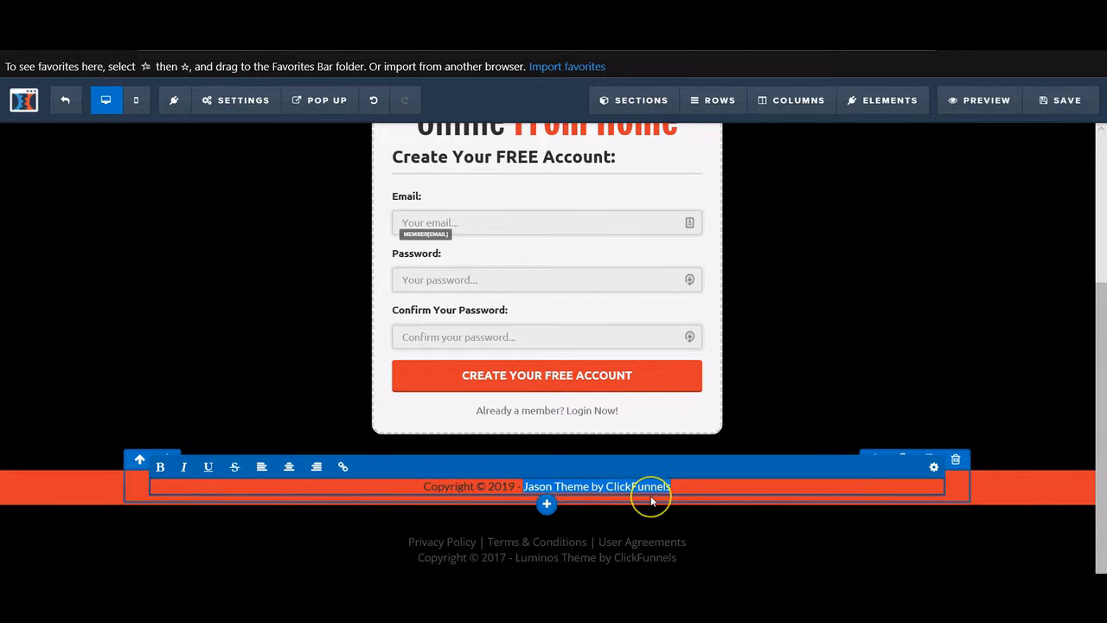
{"action": "type", "text": "yOUR"}
{"action": "key", "text": "BackSpace"}
{"action": "key", "text": "BackSpace"}
{"action": "key", "text": "BackSpace"}
{"action": "key", "text": "BackSpace"}
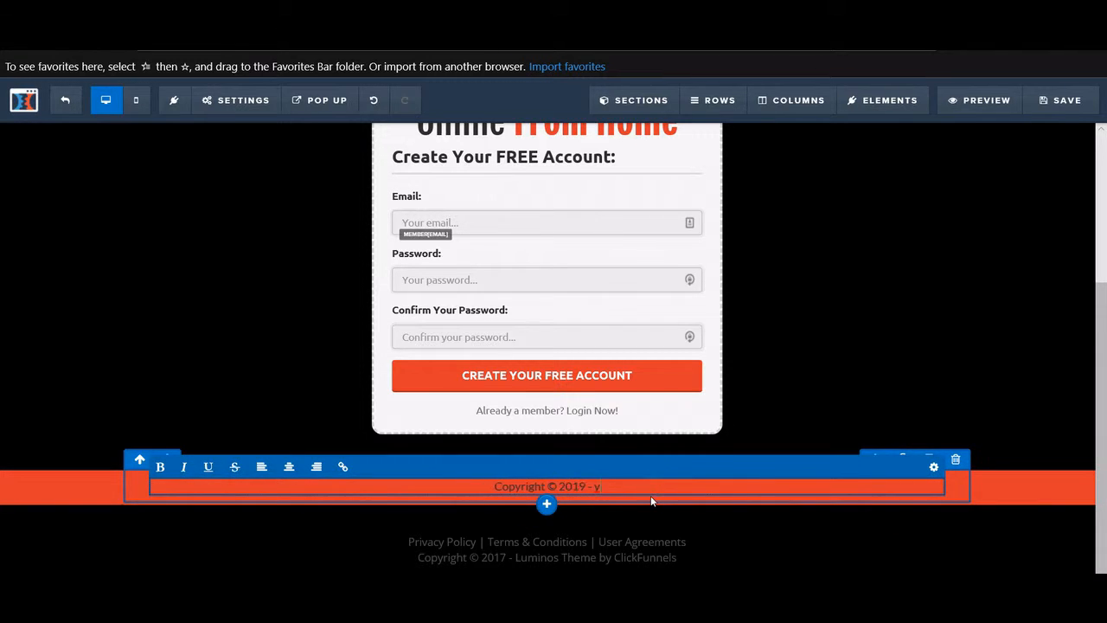
{"action": "key", "text": "Caps_Lock"}
{"action": "type", "text": "Your Company"}
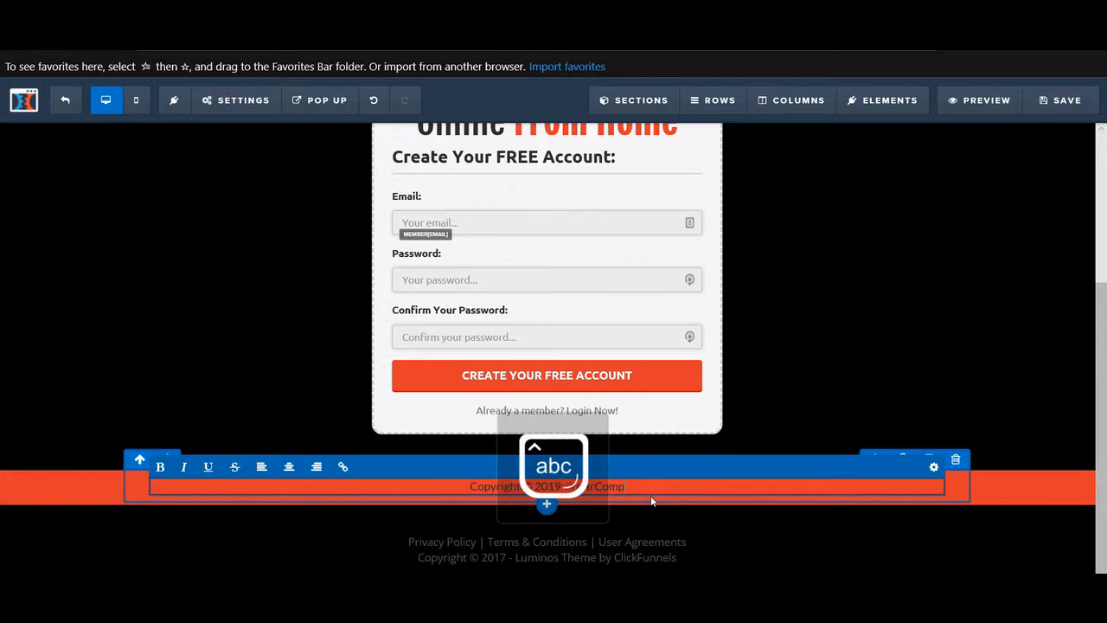
{"action": "type", "text": "Name"}
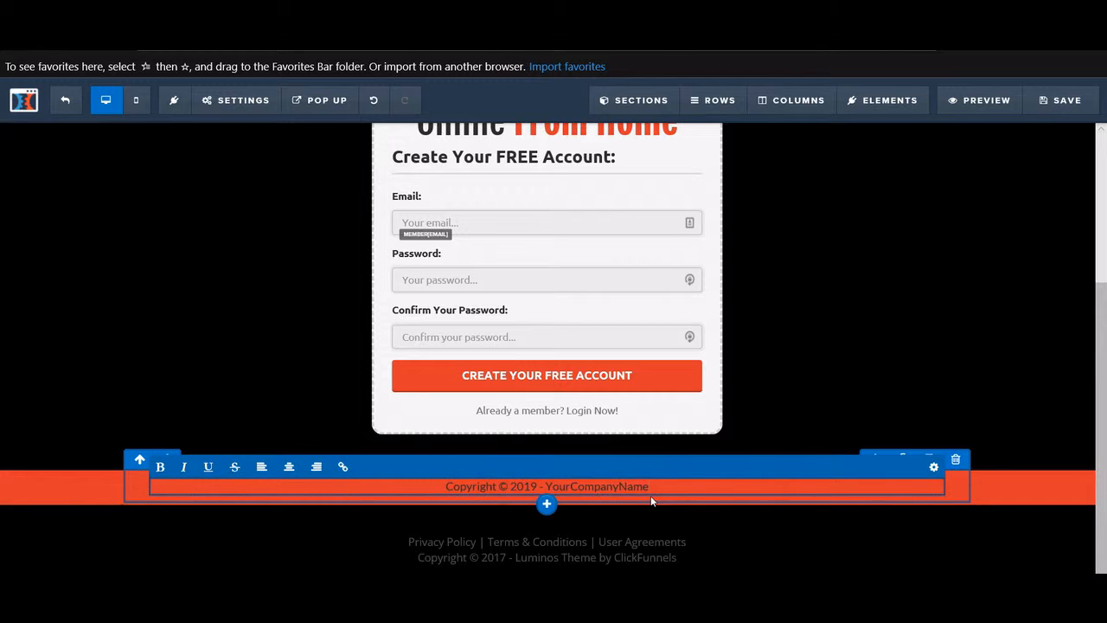
{"action": "left_click", "coordinate": [503, 558]}
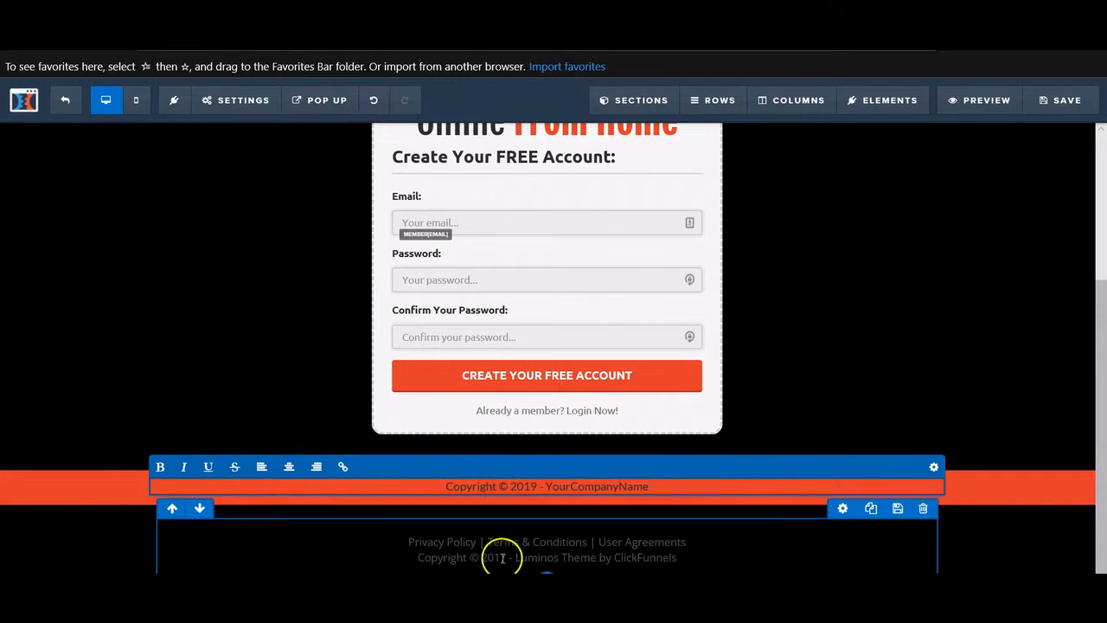
- Change the lower footer line to 'Copyright © 2019 - Your Company Name', replacing the Luminos credit
{"action": "left_click", "coordinate": [504, 558]}
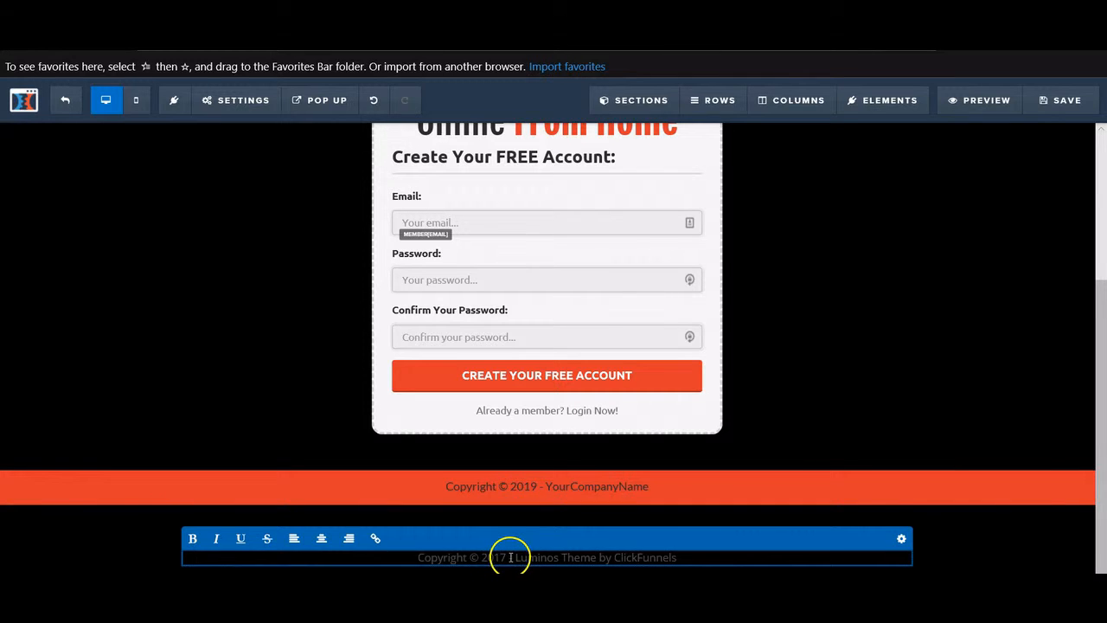
{"action": "left_click", "coordinate": [508, 557]}
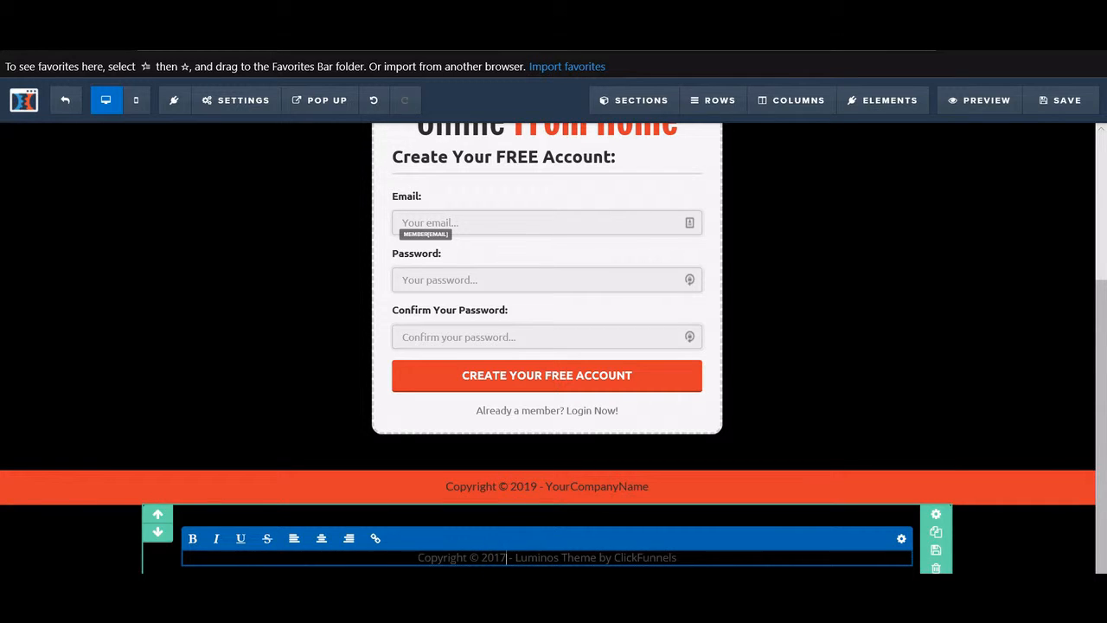
{"action": "key", "text": "BackSpace"}
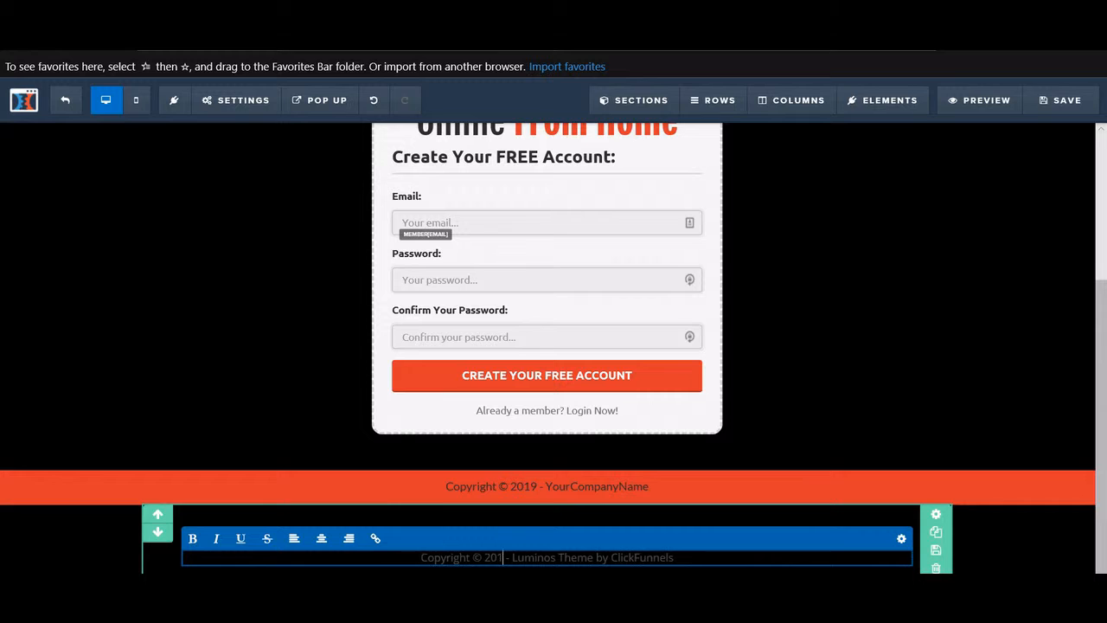
{"action": "type", "text": "9"}
{"action": "left_click_drag", "start_coordinate": [680, 557], "coordinate": [520, 558]}
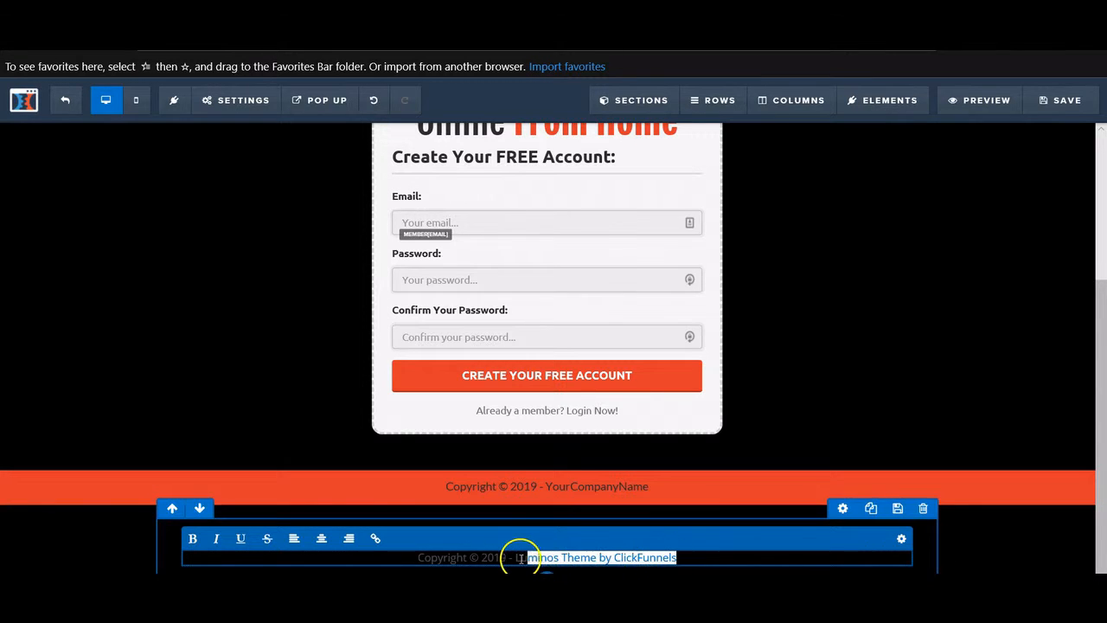
{"action": "type", "text": "Yo"}
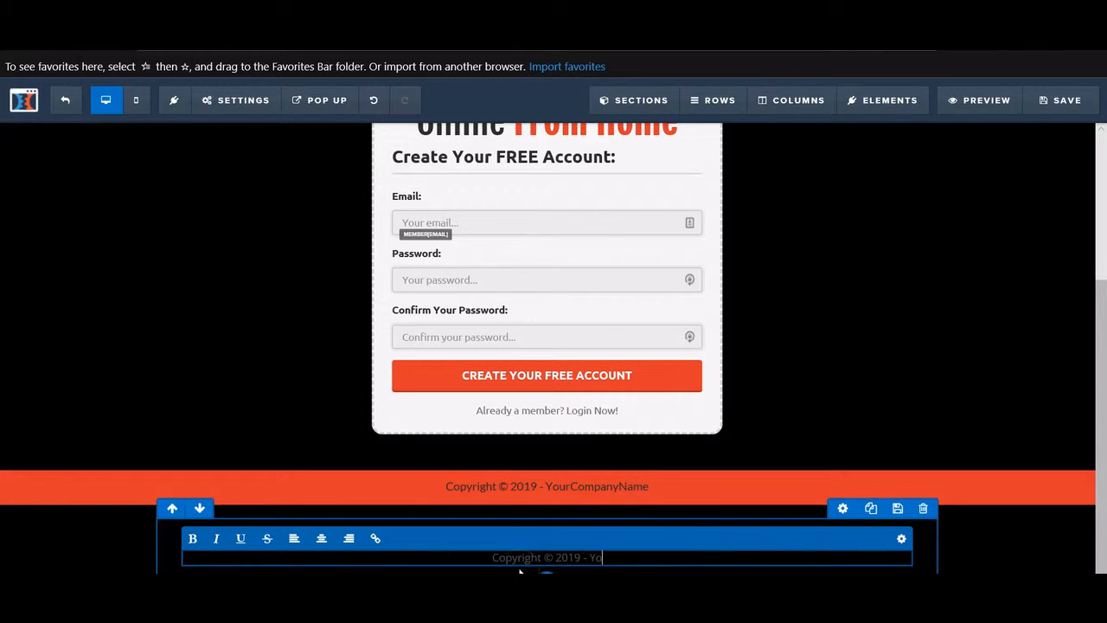
{"action": "type", "text": "ur Company Name"}
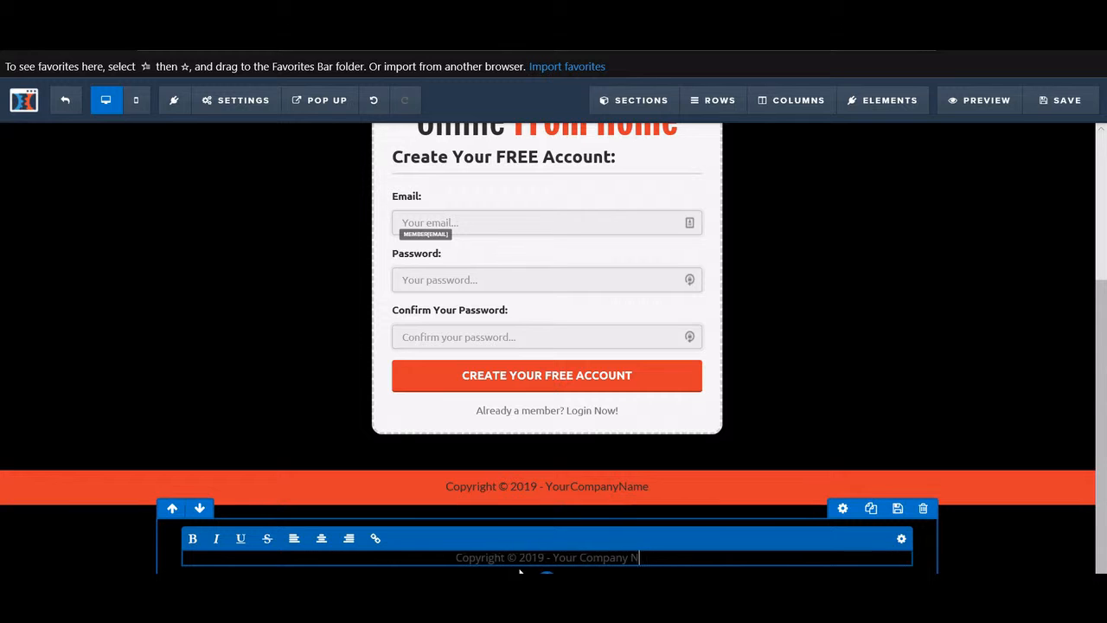
{"action": "left_click", "coordinate": [983, 346]}
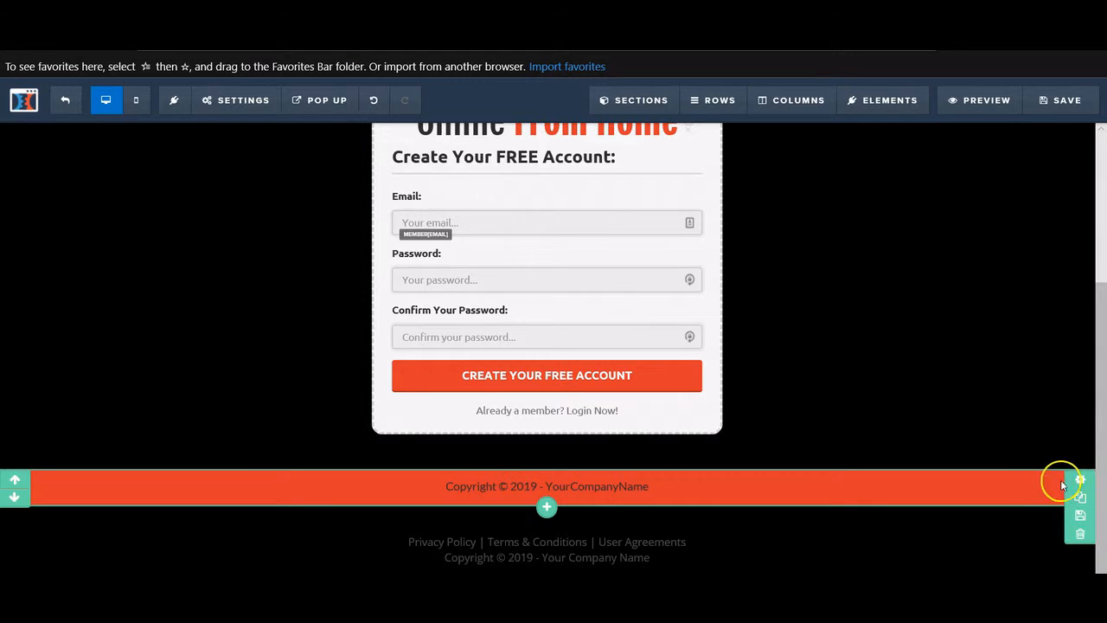
- Delete the red copyright row from the page
{"action": "left_click", "coordinate": [1080, 537]}
{"action": "left_click", "coordinate": [500, 381]}
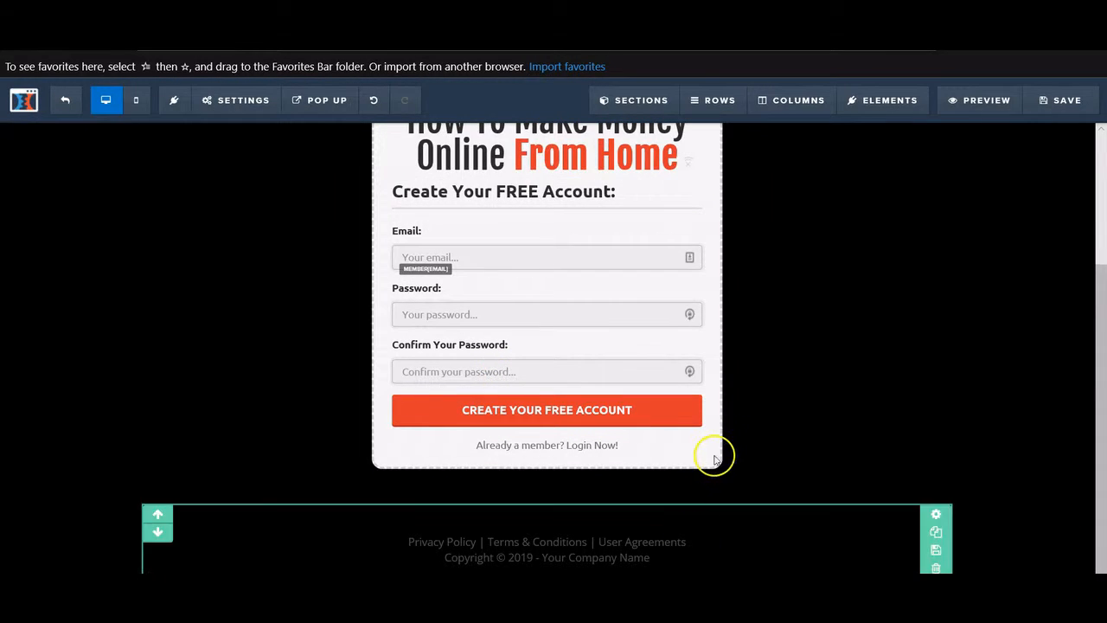
{"action": "scroll", "coordinate": [718, 453], "scroll_direction": "up", "scroll_amount": 4}
{"action": "scroll", "coordinate": [732, 438], "scroll_direction": "down", "scroll_amount": 4}
{"action": "scroll", "coordinate": [732, 439], "scroll_direction": "up", "scroll_amount": 3}
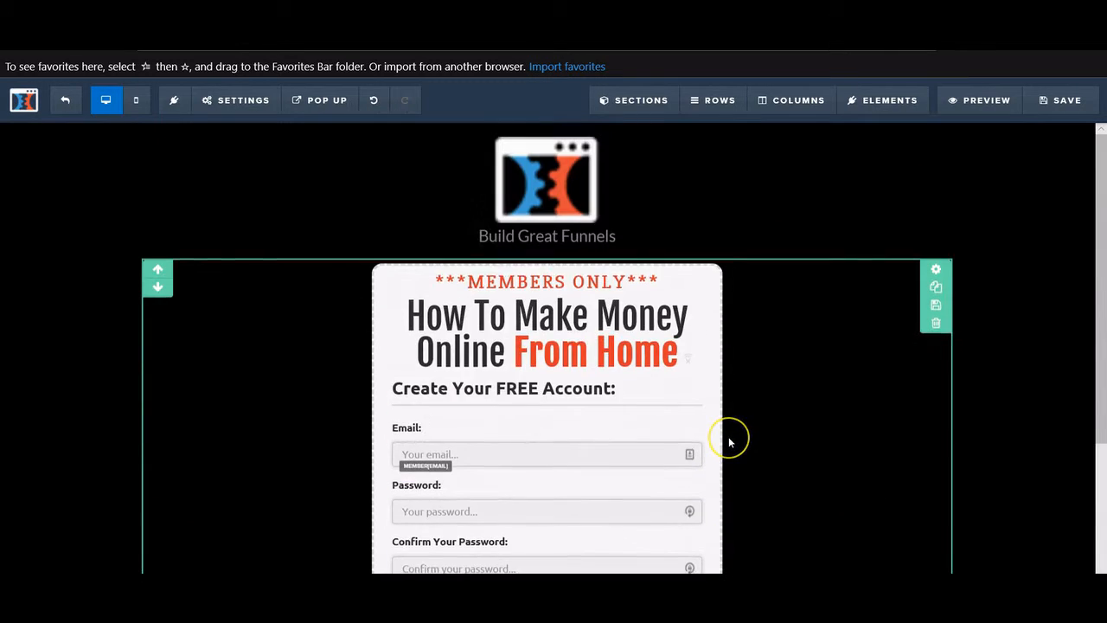
{"action": "scroll", "coordinate": [730, 438], "scroll_direction": "down", "scroll_amount": 1}
{"action": "scroll", "coordinate": [730, 438], "scroll_direction": "up", "scroll_amount": 1}
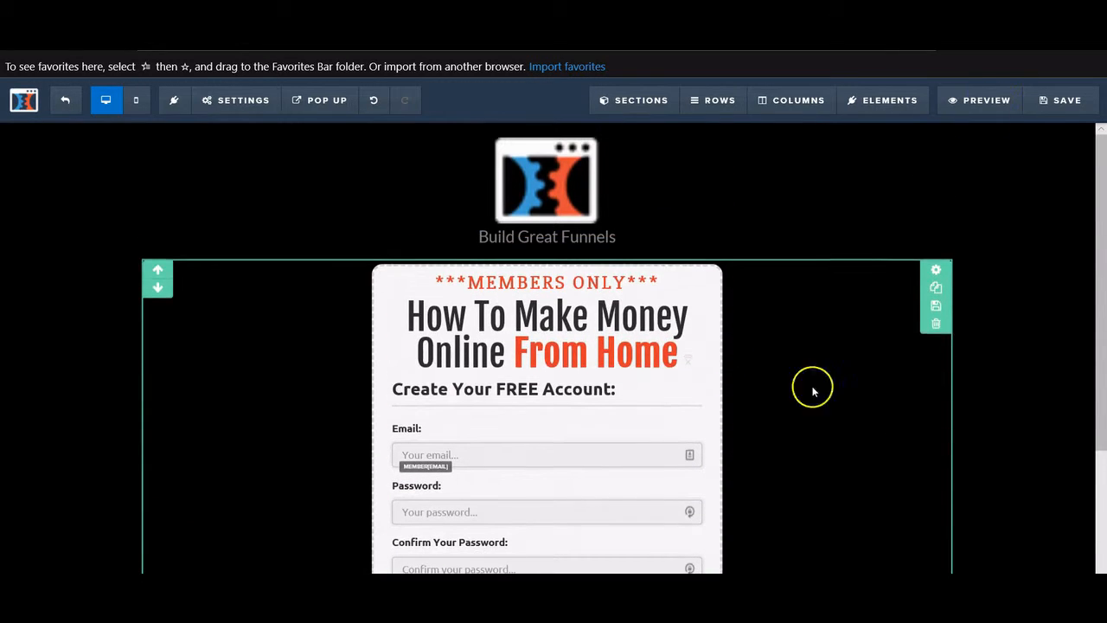
- Save the page and bring up the page-wide SETTINGS options
{"action": "left_click", "coordinate": [1038, 102]}
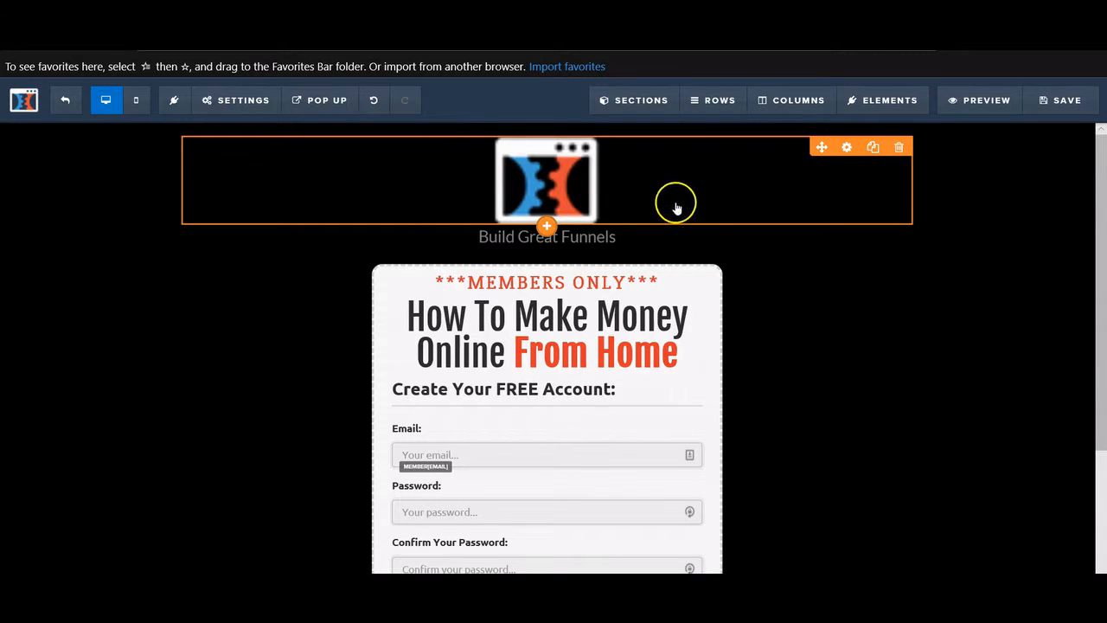
{"action": "left_click", "coordinate": [243, 104]}
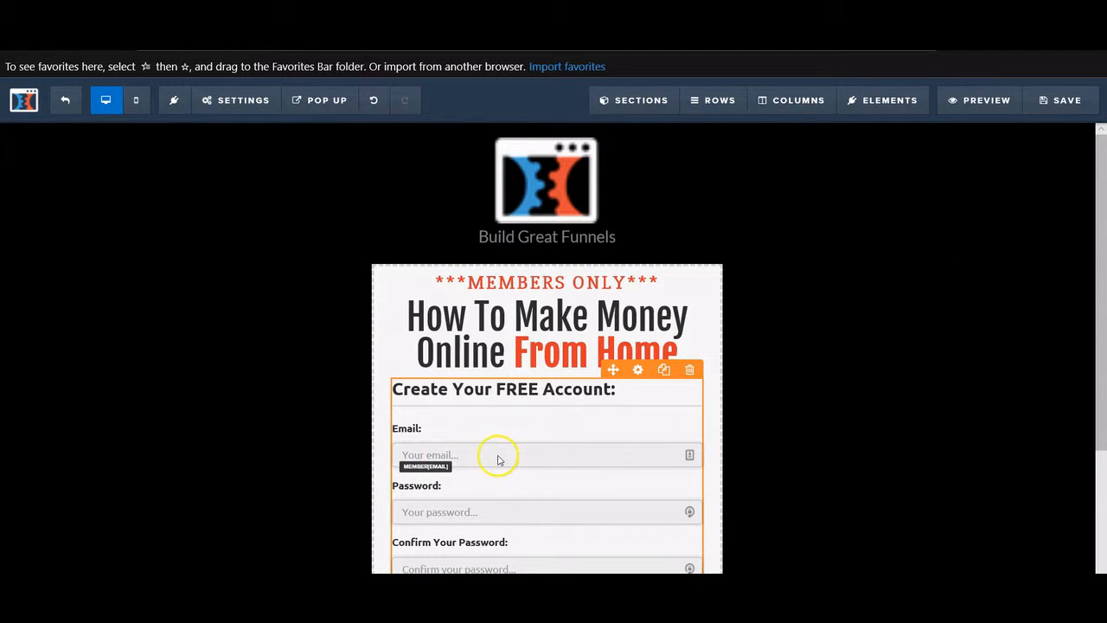
{"action": "scroll", "coordinate": [497, 460], "scroll_direction": "down", "scroll_amount": 3}
{"action": "scroll", "coordinate": [571, 428], "scroll_direction": "up", "scroll_amount": 3}
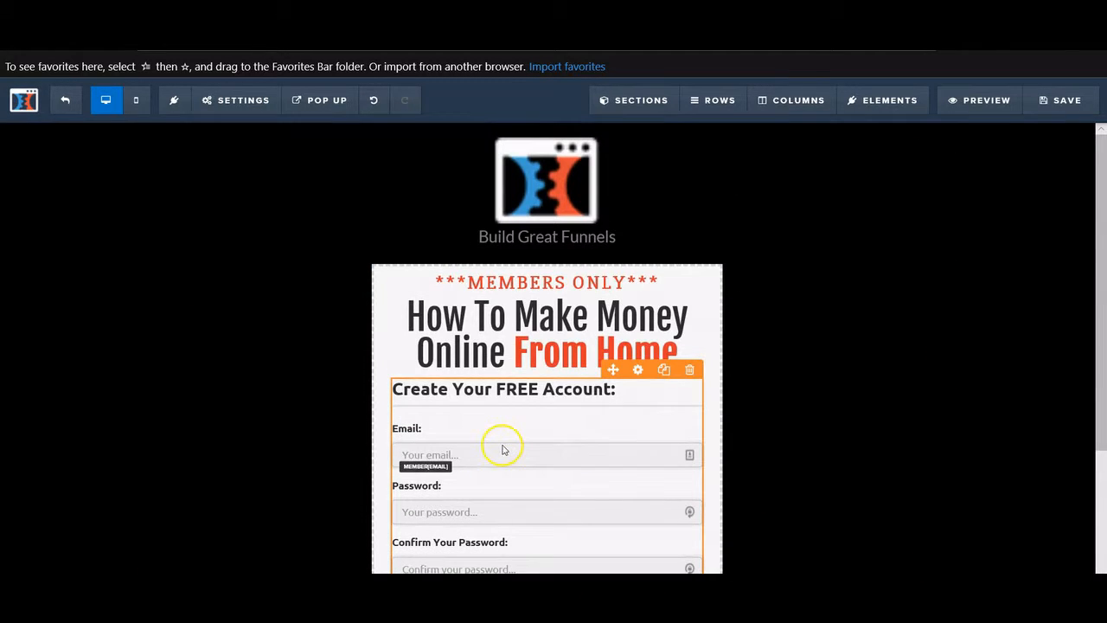
{"action": "mouse_move", "coordinate": [227, 99]}
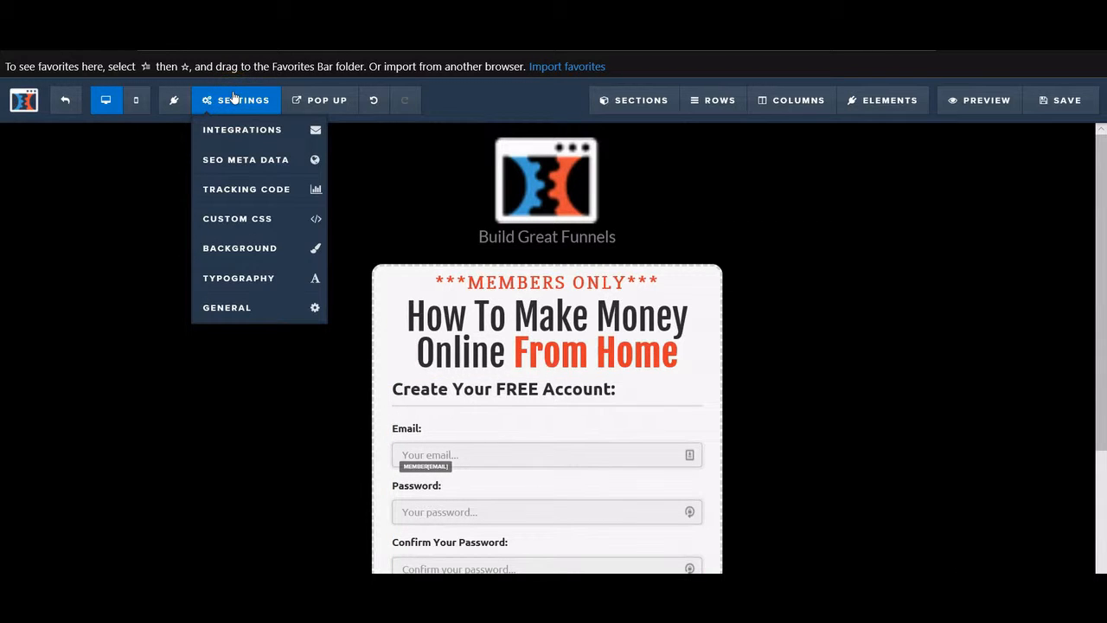
- Set the email integration to Actionetics with action Add To List and list Affiliate Bootcamp
{"action": "left_click", "coordinate": [247, 134]}
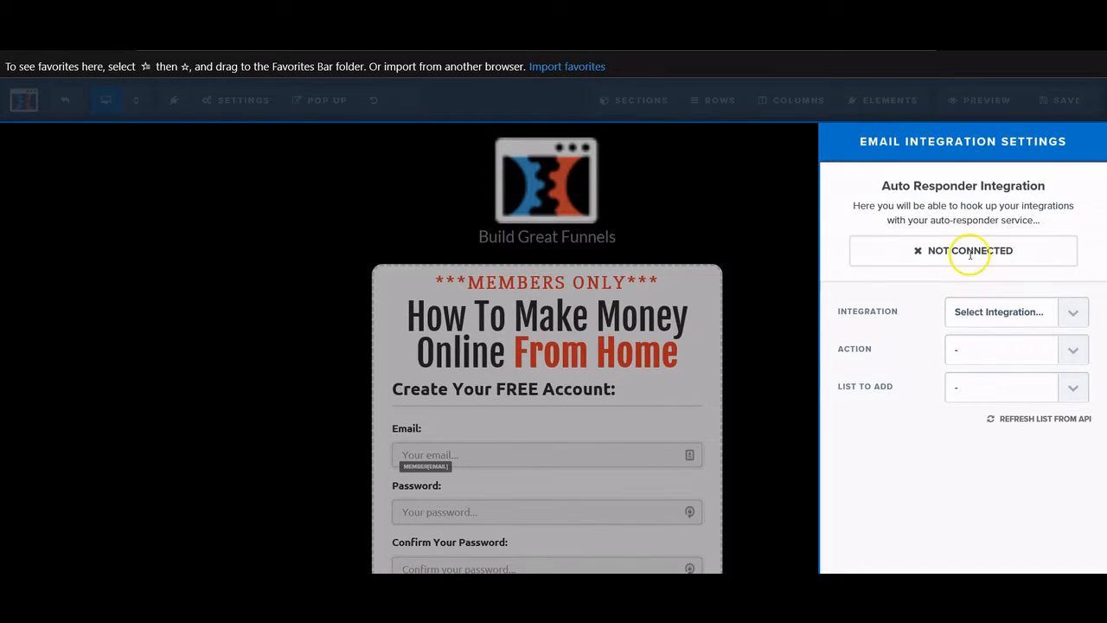
{"action": "left_click_drag", "start_coordinate": [880, 185], "coordinate": [1064, 186]}
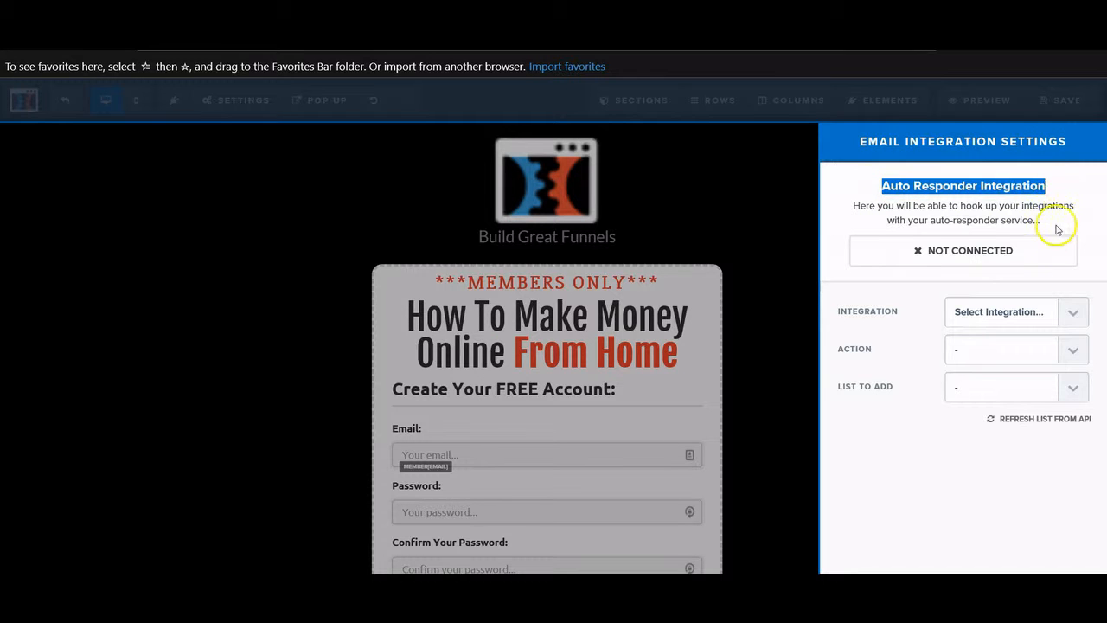
{"action": "left_click", "coordinate": [1058, 232]}
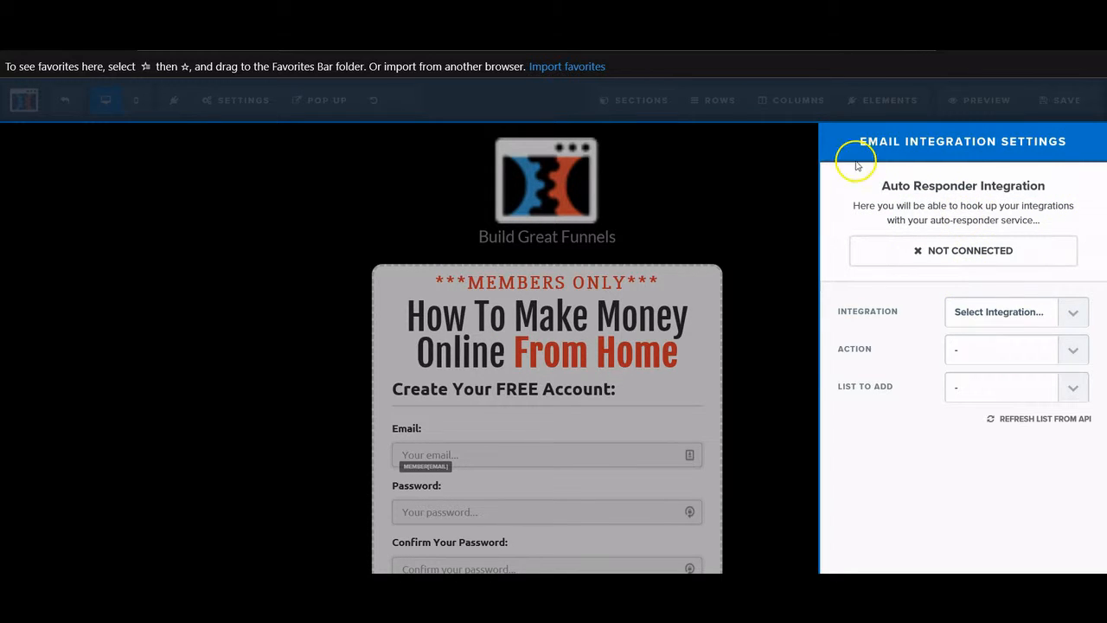
{"action": "left_click", "coordinate": [1061, 313]}
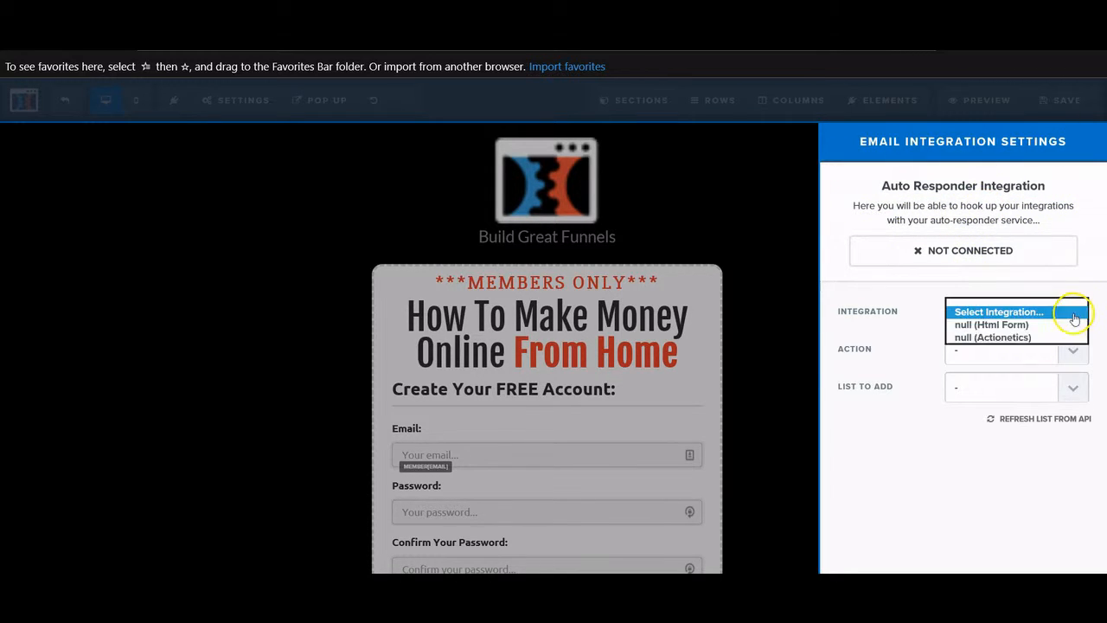
{"action": "left_click", "coordinate": [986, 337]}
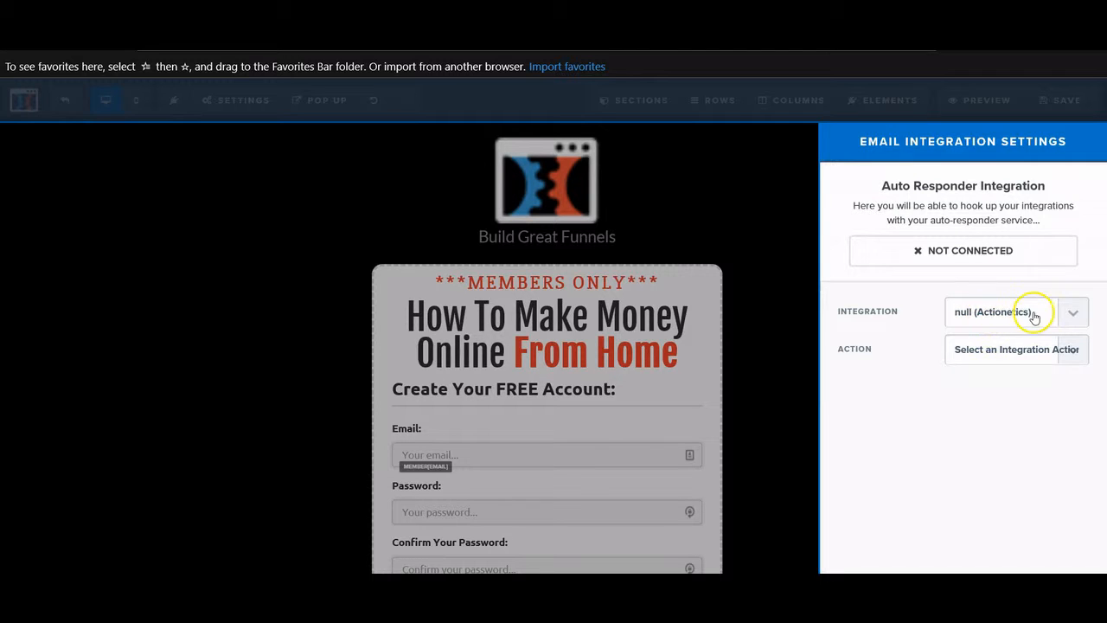
{"action": "left_click", "coordinate": [1064, 356]}
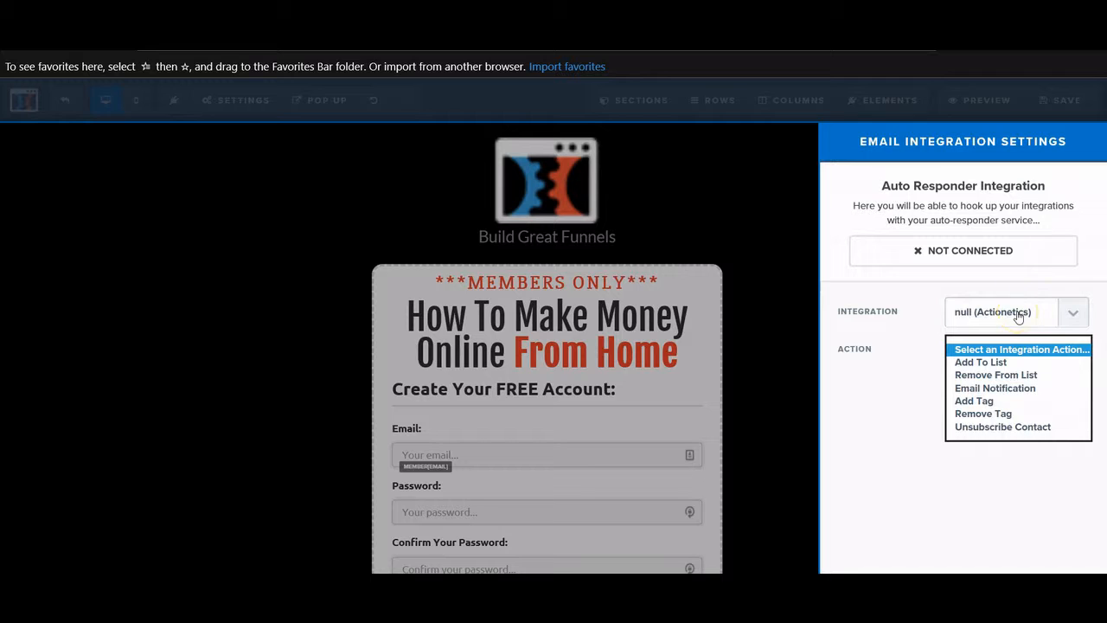
{"action": "left_click", "coordinate": [981, 362]}
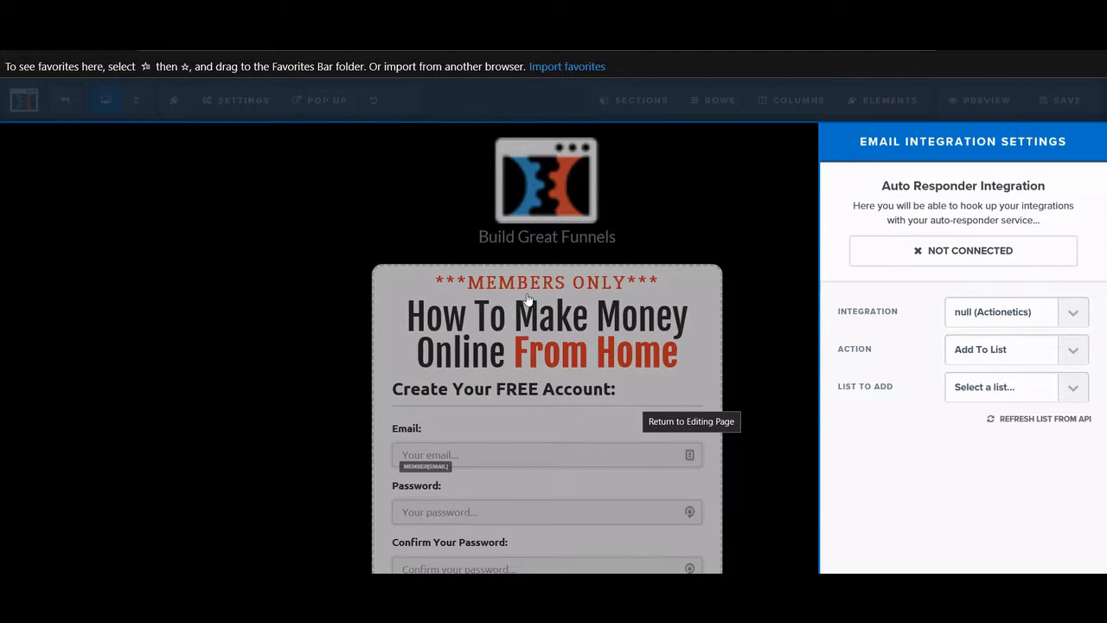
{"action": "left_click", "coordinate": [1002, 394]}
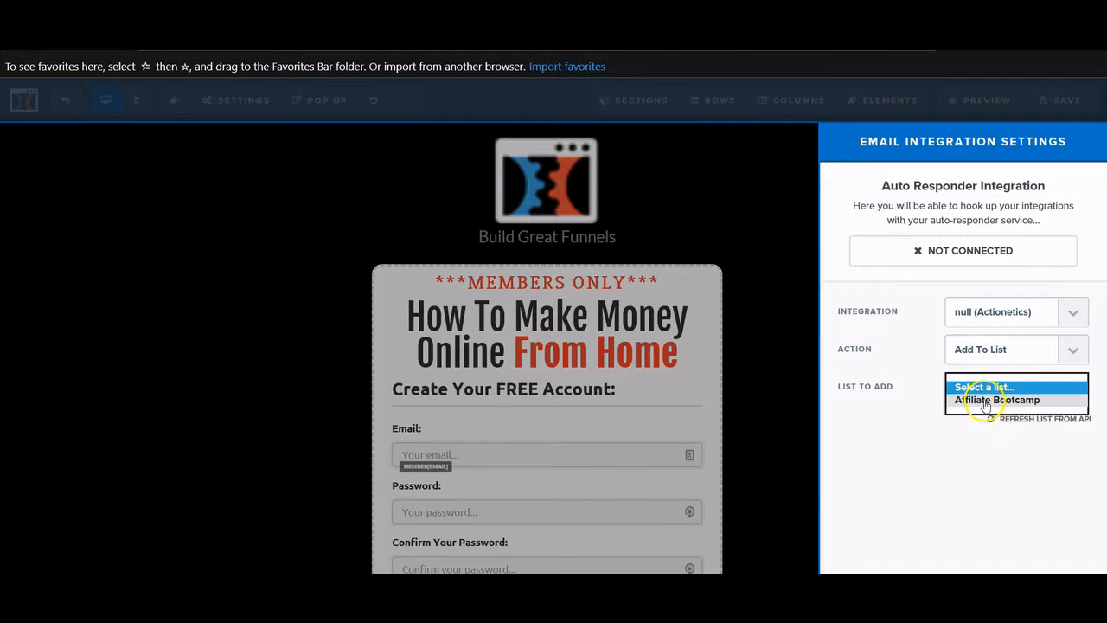
{"action": "left_click", "coordinate": [986, 400]}
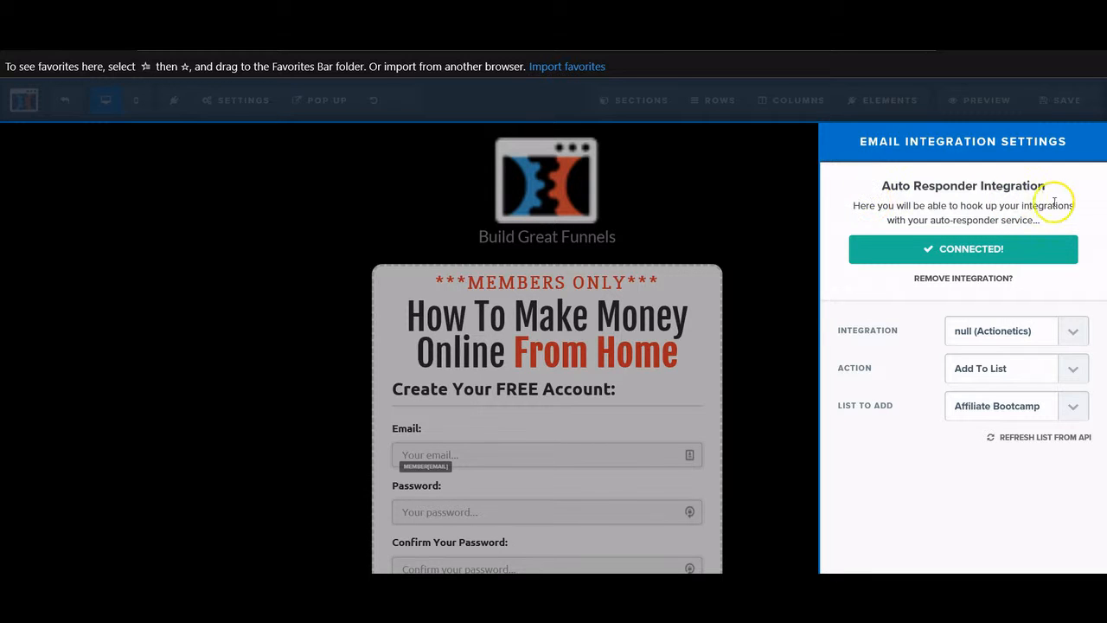
{"action": "left_click", "coordinate": [781, 326]}
{"action": "left_click", "coordinate": [247, 110]}
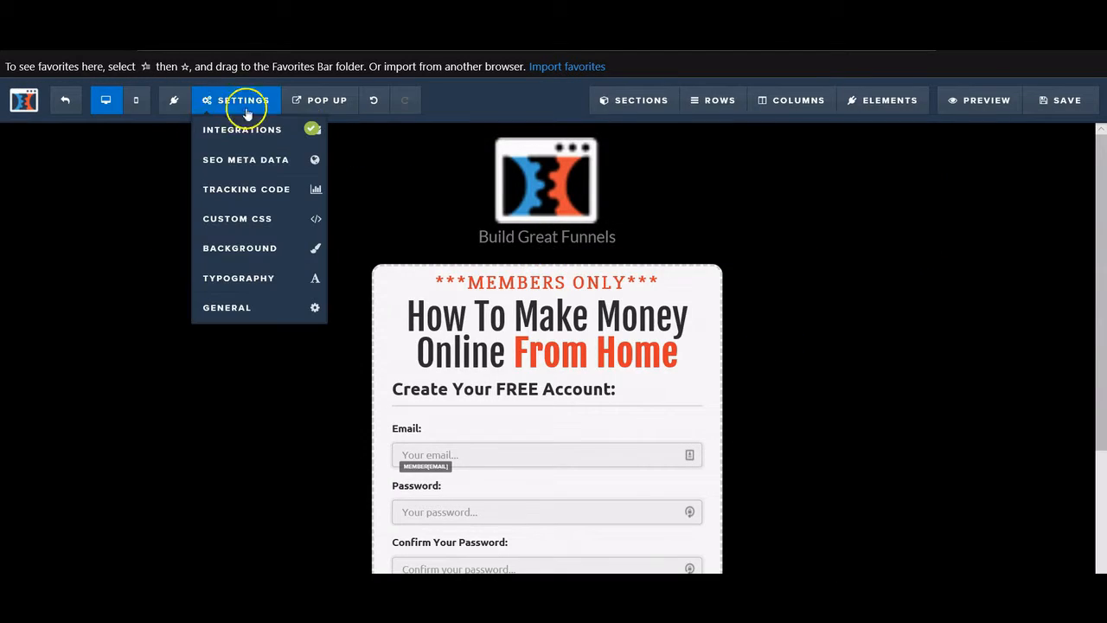
- Change the SEO meta title to 'YourCompany | Membership Login', replacing the owner's name
{"action": "left_click", "coordinate": [255, 170]}
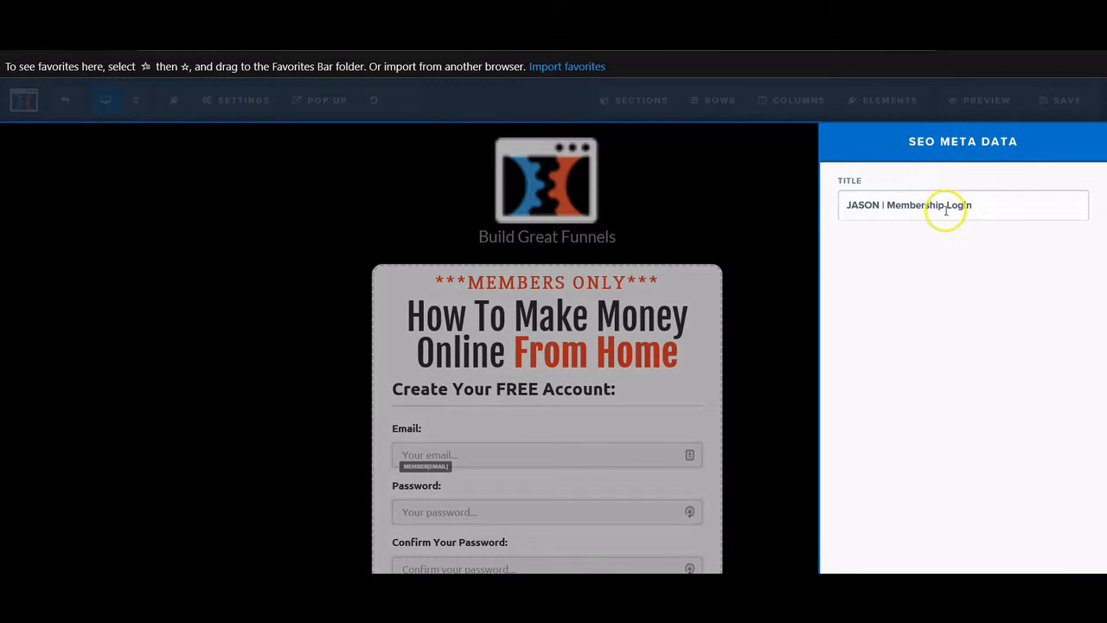
{"action": "double_click", "coordinate": [880, 205]}
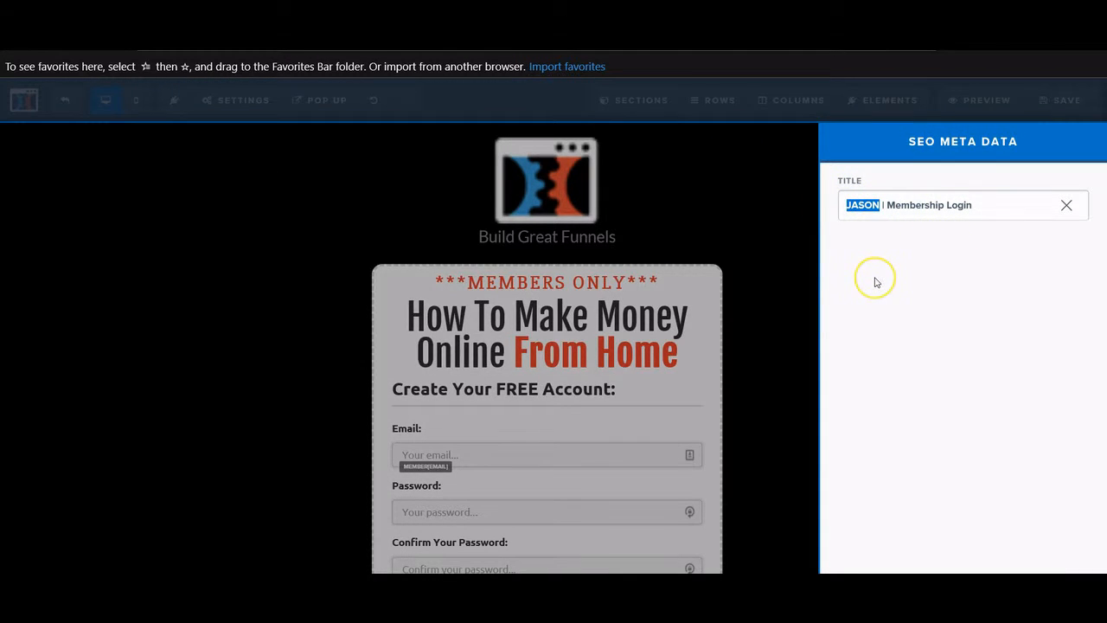
{"action": "type", "text": "You"}
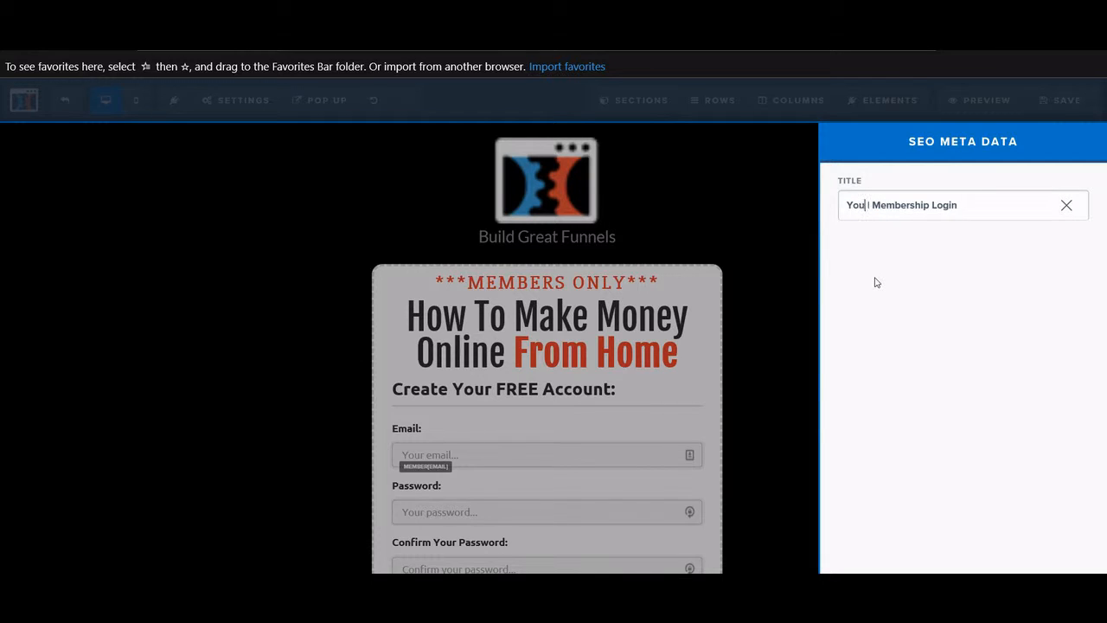
{"action": "type", "text": "rCompany"}
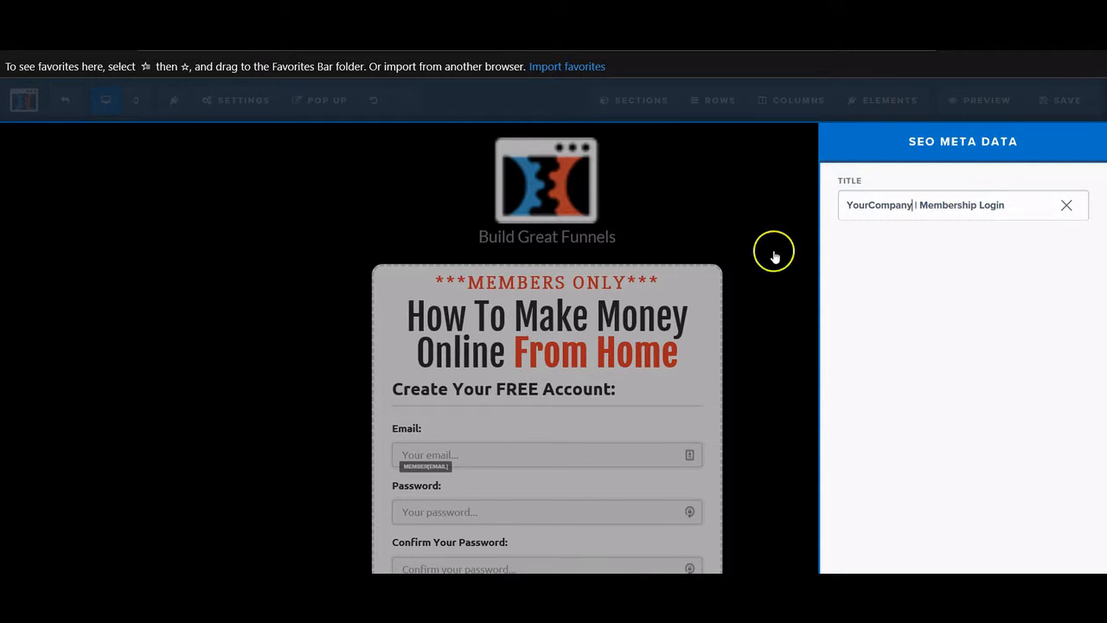
{"action": "left_click", "coordinate": [721, 207]}
{"action": "mouse_move", "coordinate": [245, 118]}
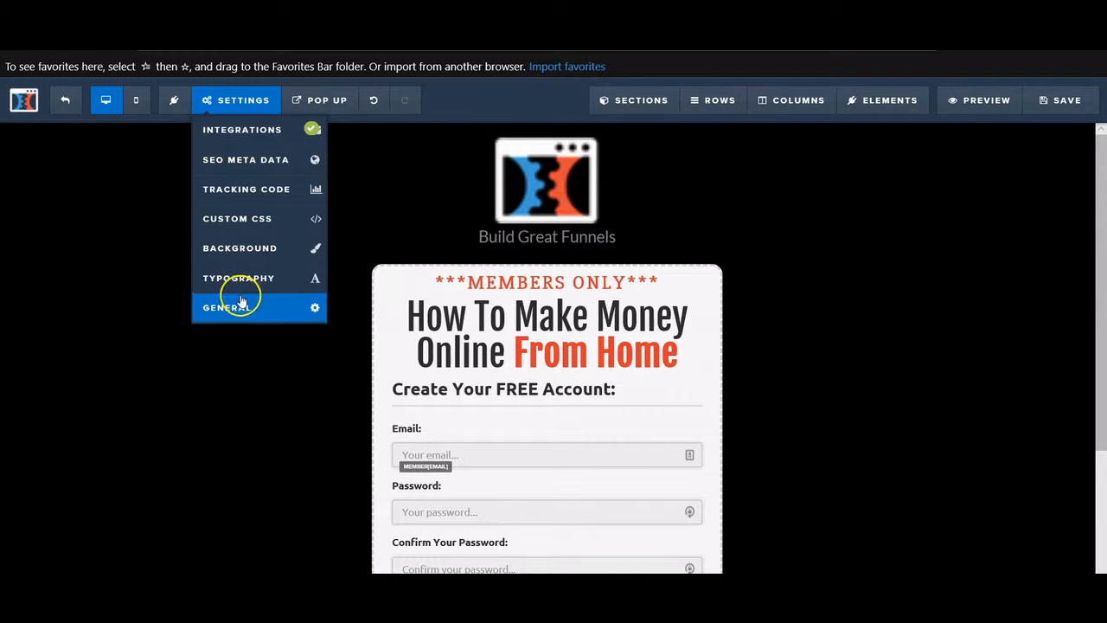
- Set the page background to the striped library image, positioned with Full Center Fit
{"action": "left_click", "coordinate": [247, 258]}
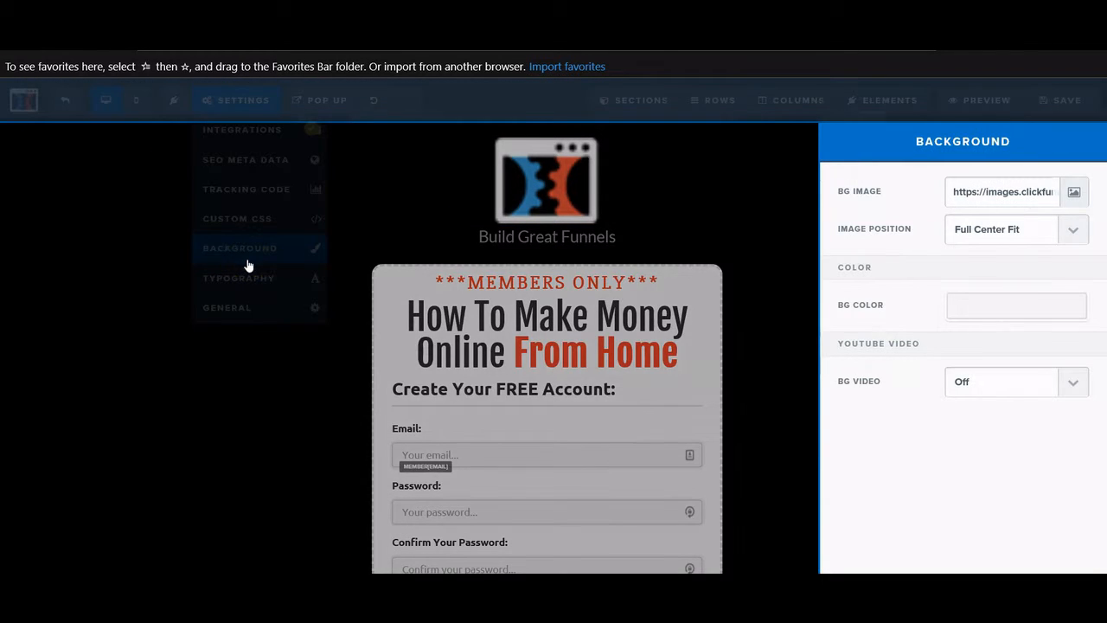
{"action": "left_click", "coordinate": [1074, 190]}
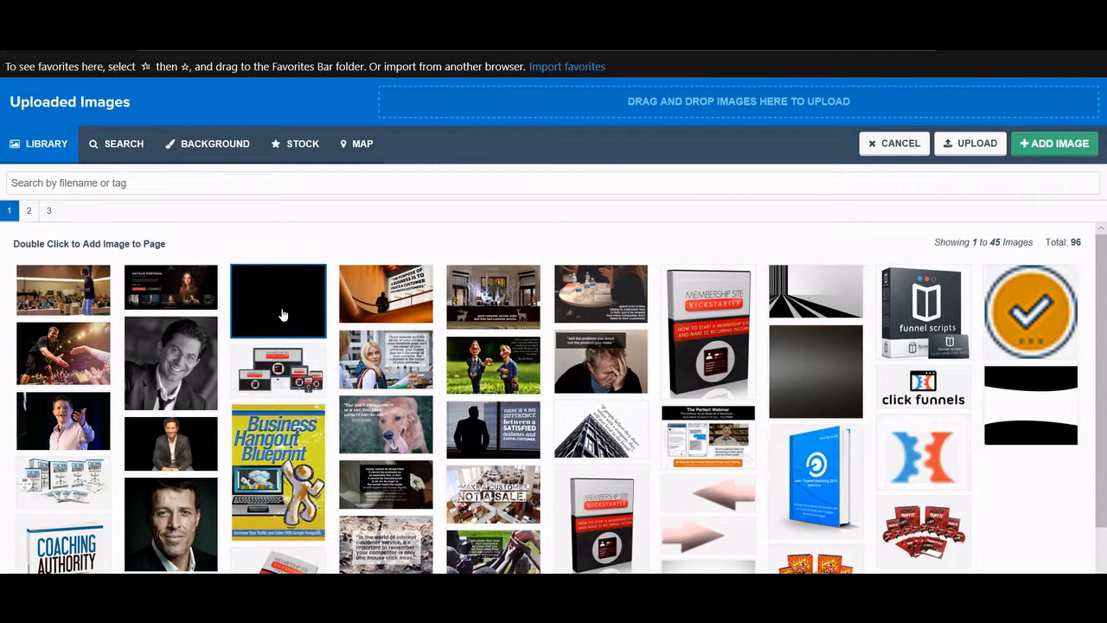
{"action": "double_click", "coordinate": [825, 298]}
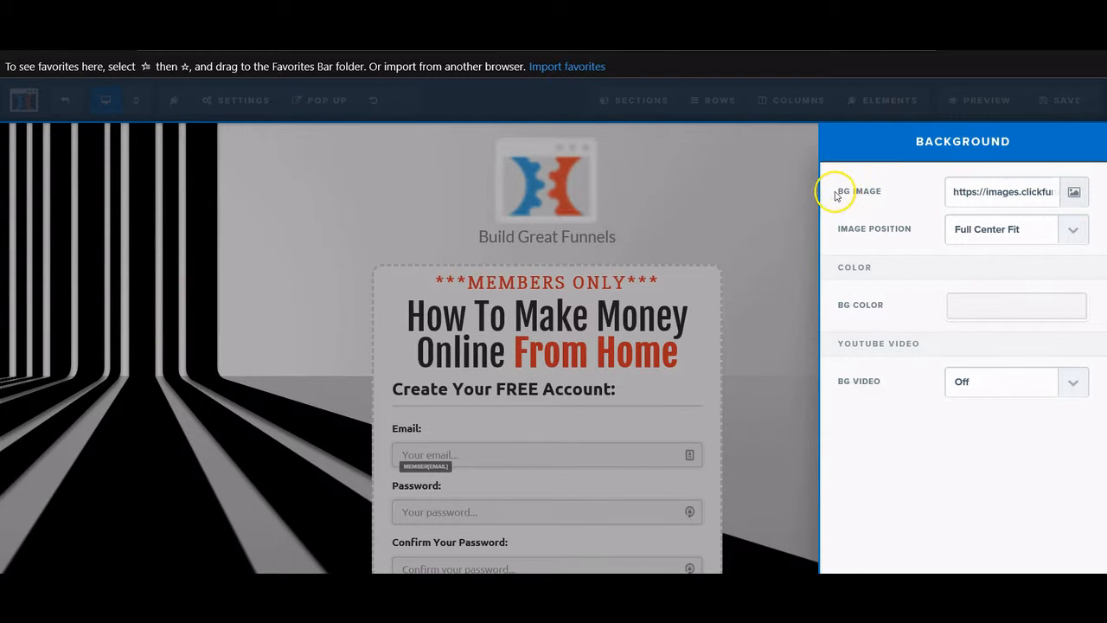
{"action": "left_click", "coordinate": [1054, 227]}
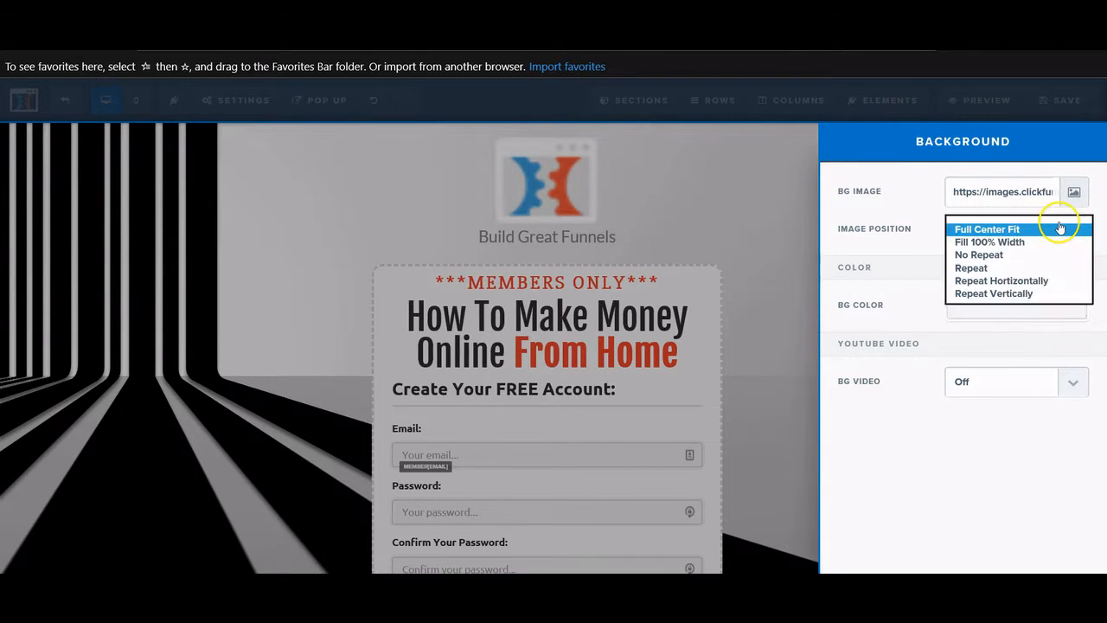
{"action": "left_click", "coordinate": [1035, 227]}
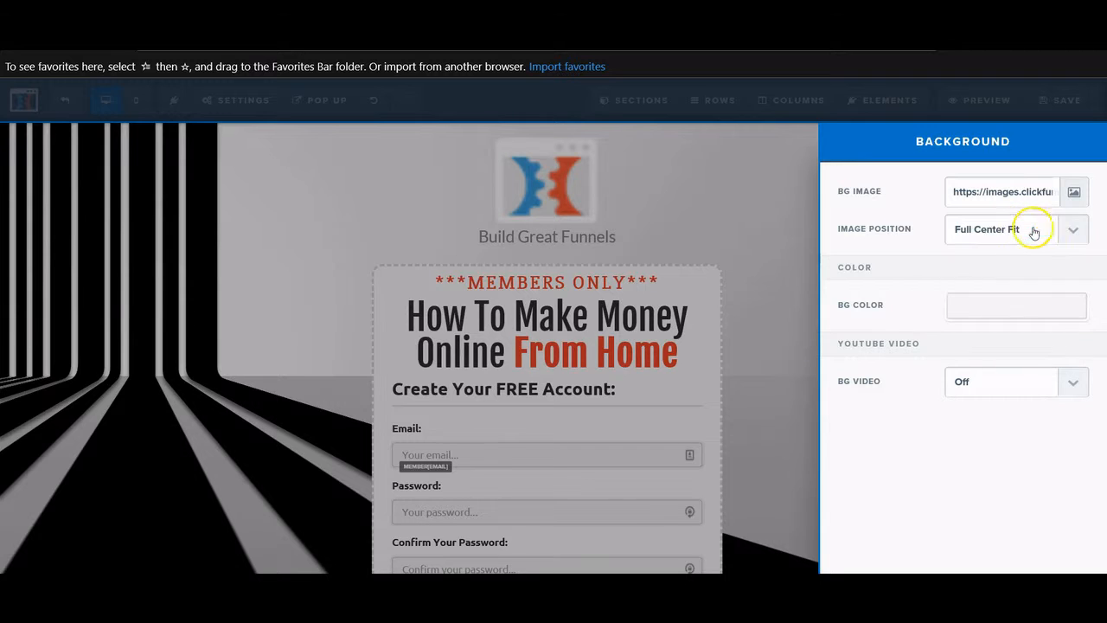
{"action": "left_click", "coordinate": [296, 322]}
{"action": "scroll", "coordinate": [294, 326], "scroll_direction": "up", "scroll_amount": 3}
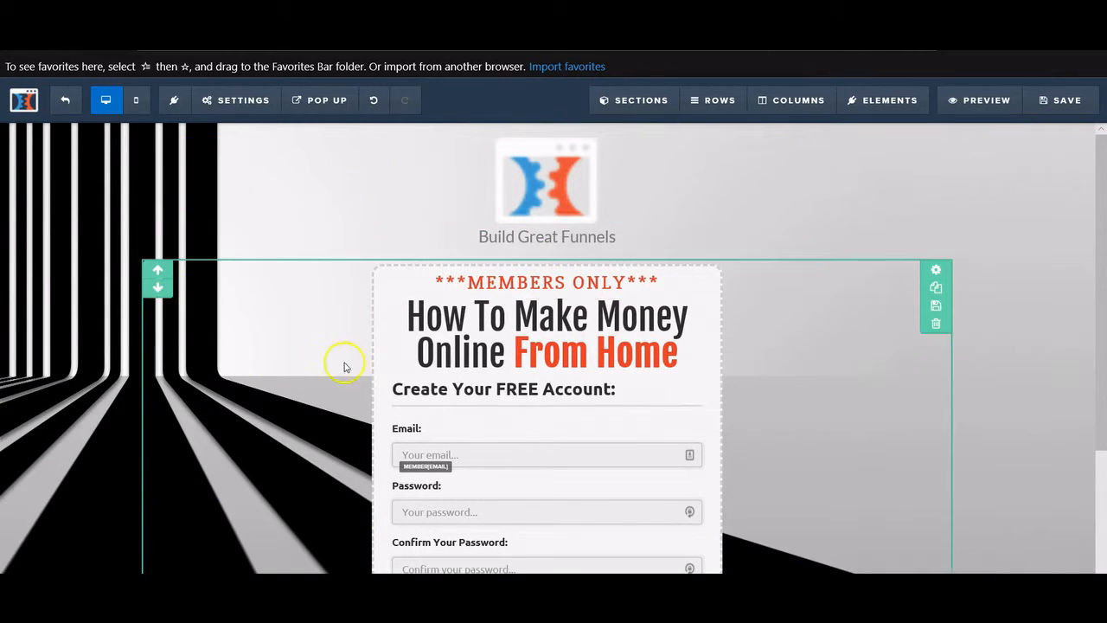
{"action": "scroll", "coordinate": [784, 389], "scroll_direction": "down", "scroll_amount": 3}
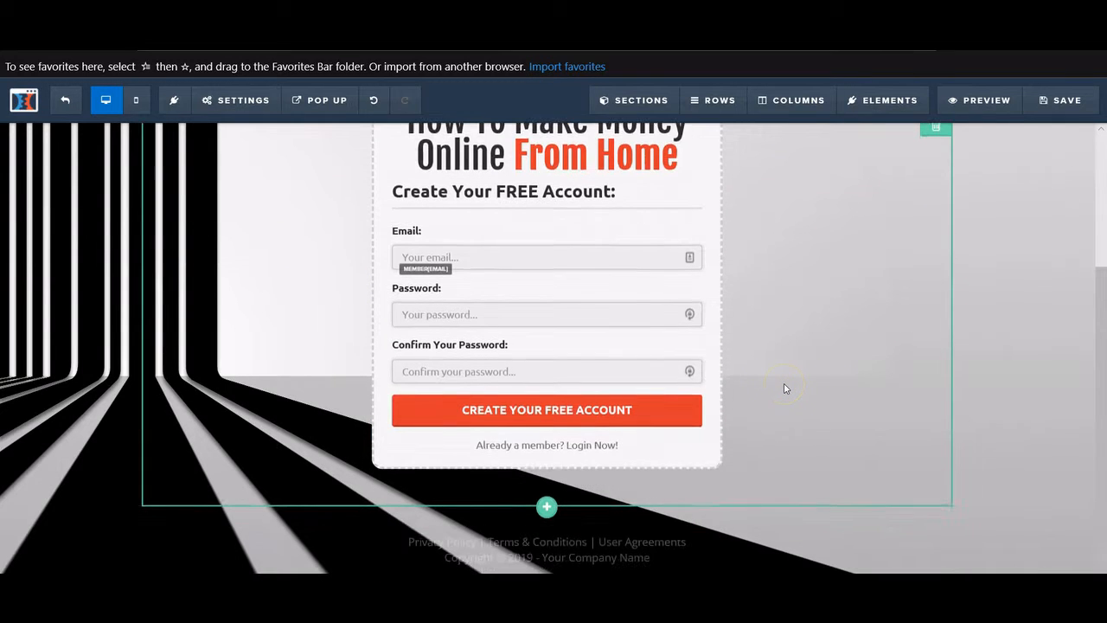
{"action": "scroll", "coordinate": [784, 388], "scroll_direction": "up", "scroll_amount": 3}
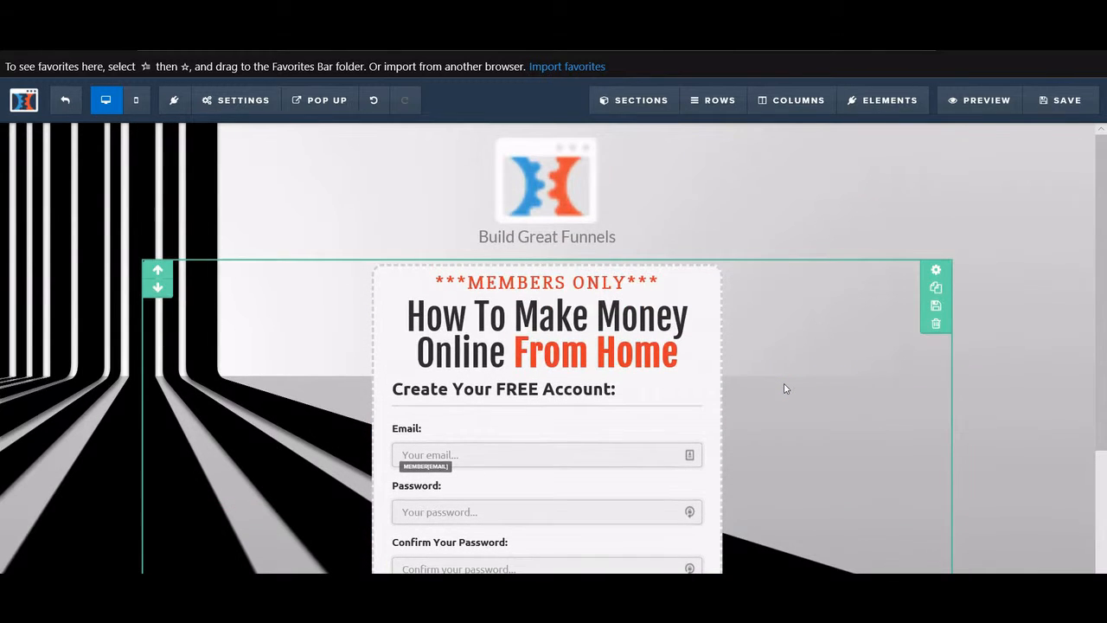
{"action": "left_click", "coordinate": [209, 100]}
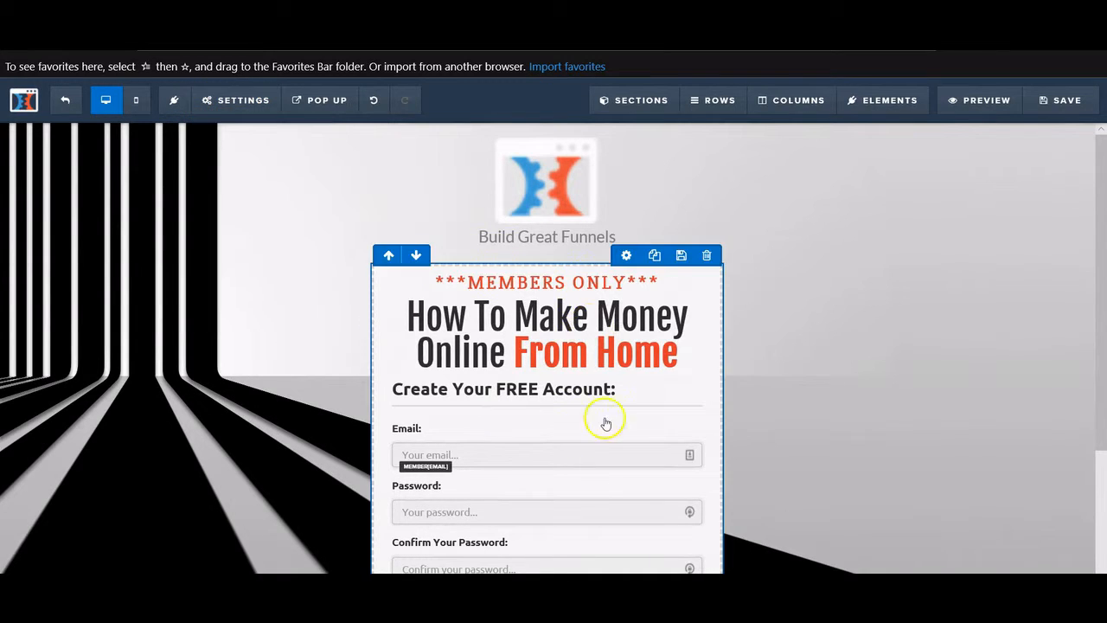
{"action": "mouse_move", "coordinate": [227, 98]}
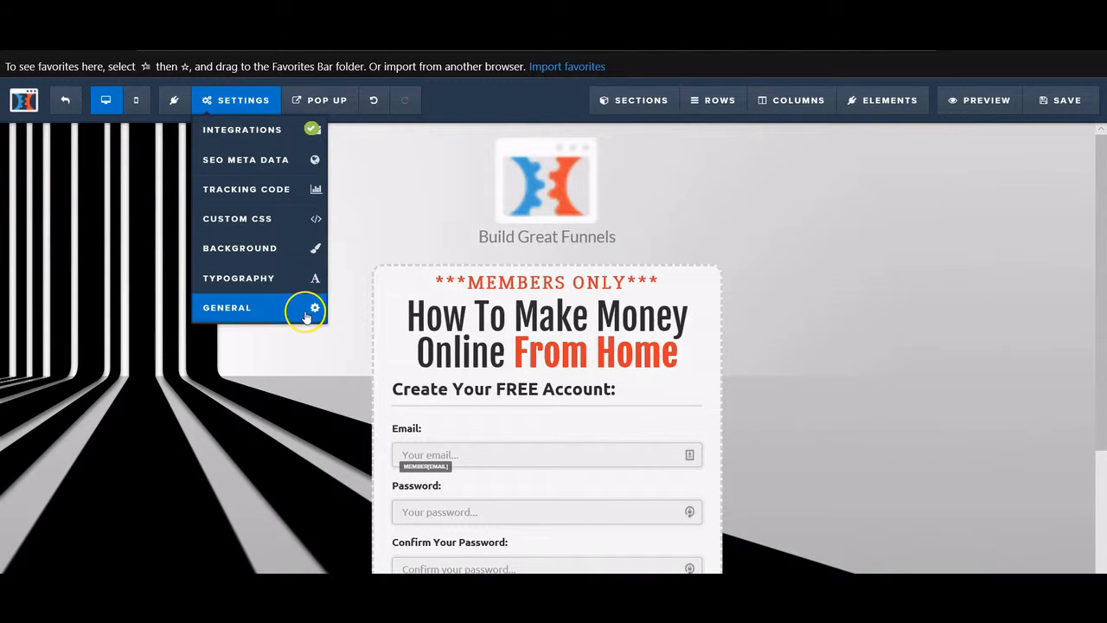
{"action": "left_click", "coordinate": [301, 317]}
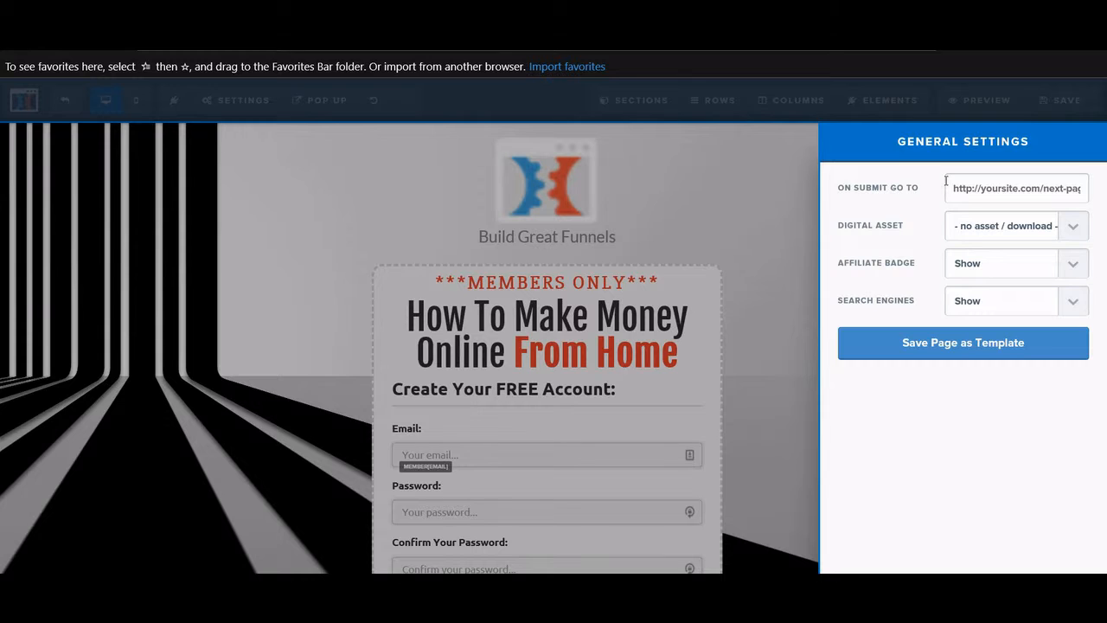
{"action": "left_click", "coordinate": [788, 215]}
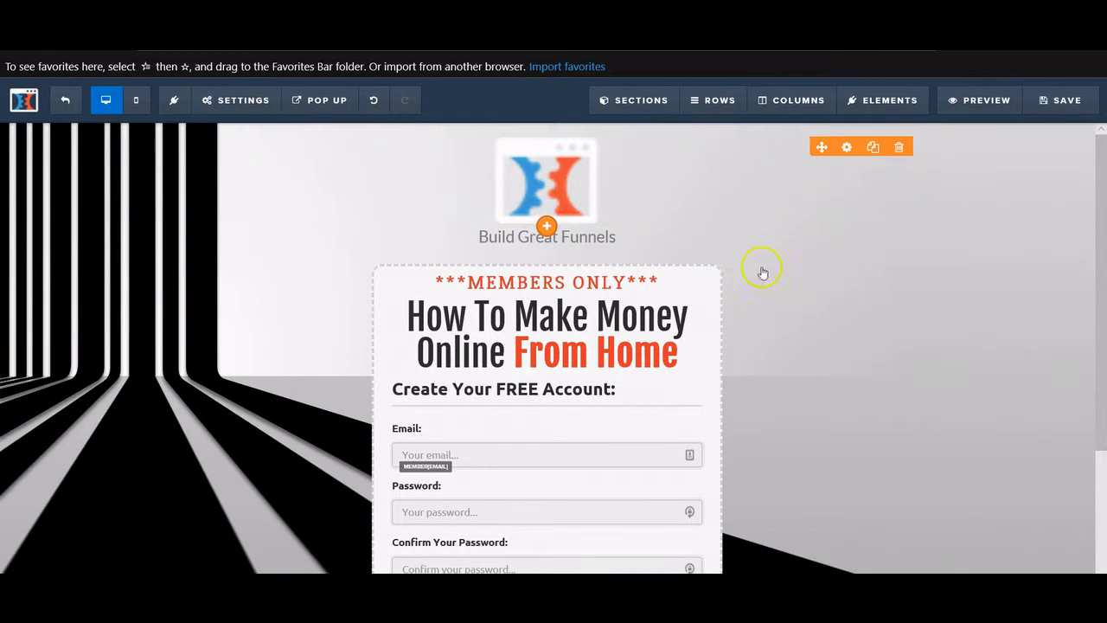
- Check the page in mobile preview, then switch back to the desktop layout
{"action": "left_click", "coordinate": [131, 111]}
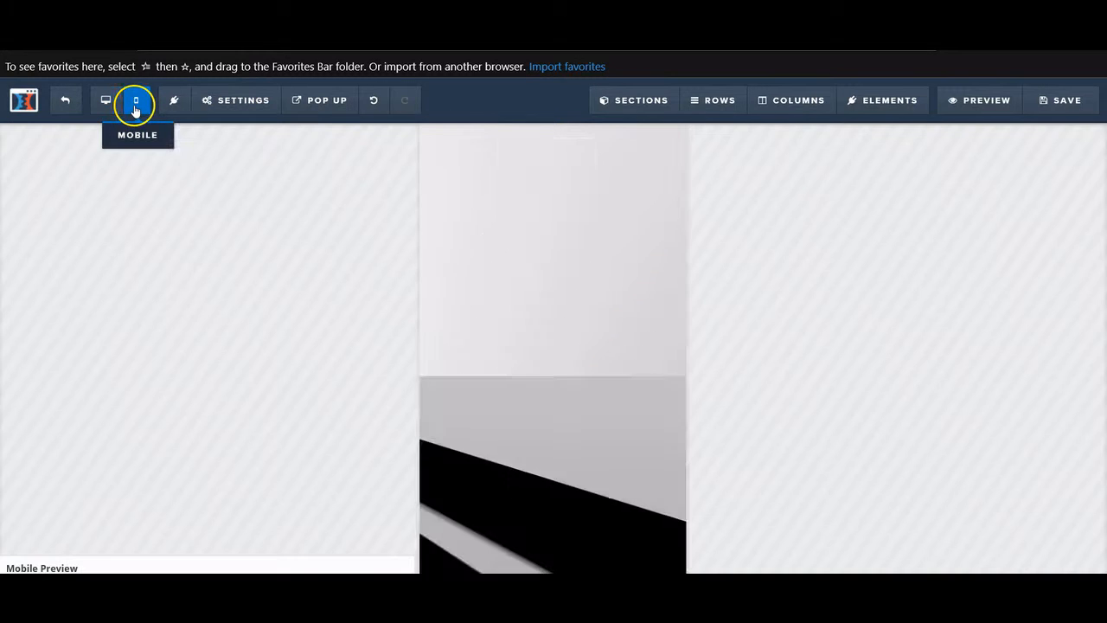
{"action": "scroll", "coordinate": [571, 282], "scroll_direction": "down", "scroll_amount": 3}
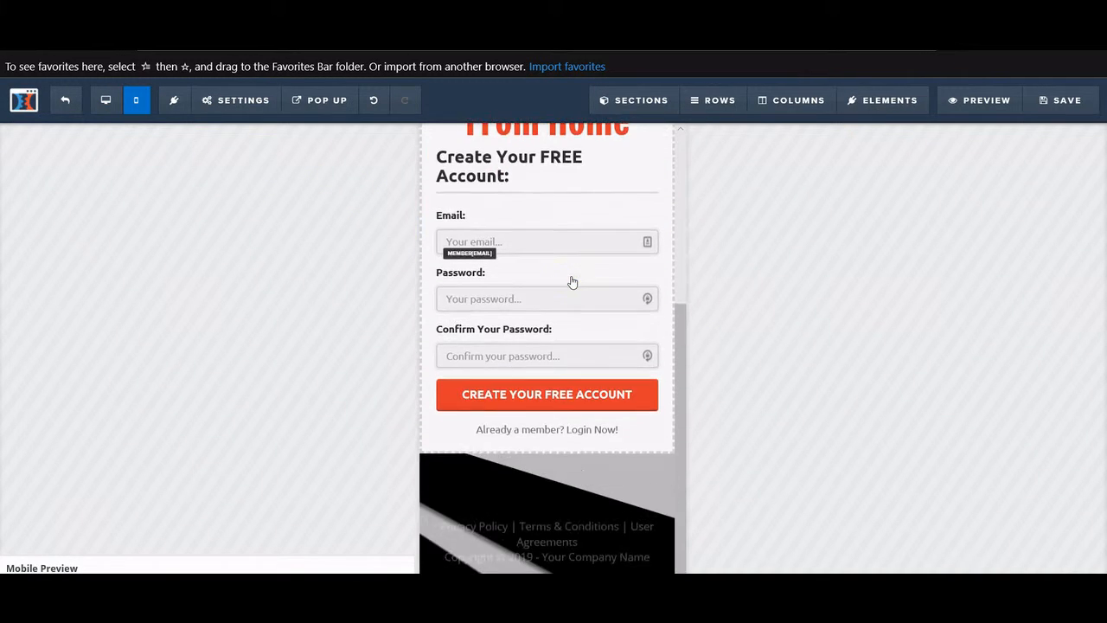
{"action": "scroll", "coordinate": [572, 281], "scroll_direction": "up", "scroll_amount": 3}
{"action": "scroll", "coordinate": [572, 281], "scroll_direction": "down", "scroll_amount": 3}
{"action": "scroll", "coordinate": [572, 281], "scroll_direction": "up", "scroll_amount": 5}
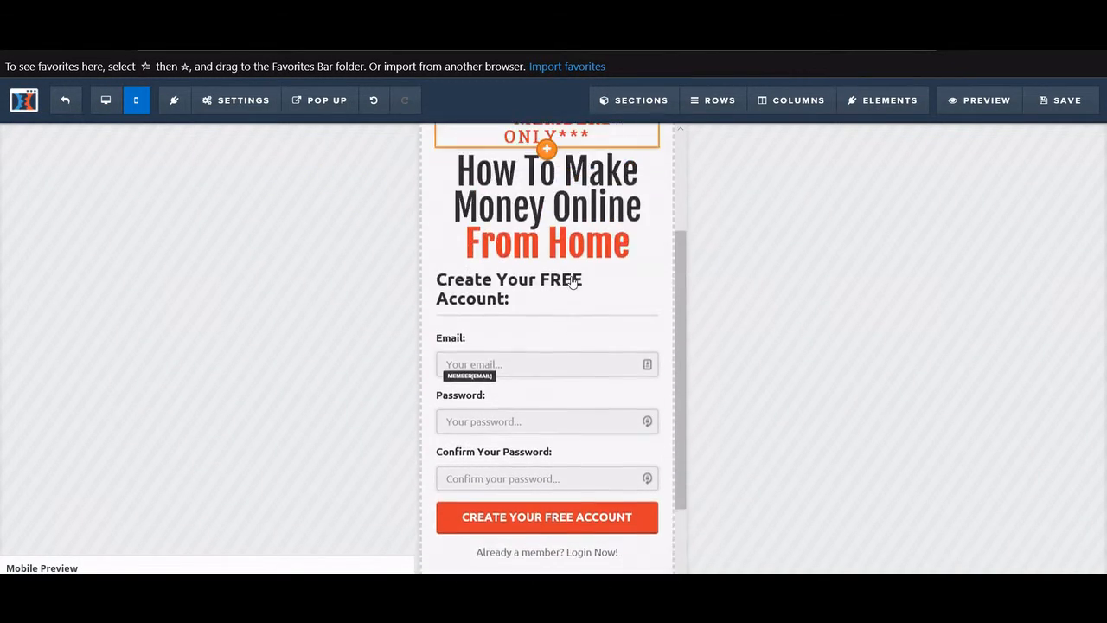
{"action": "left_click", "coordinate": [113, 111]}
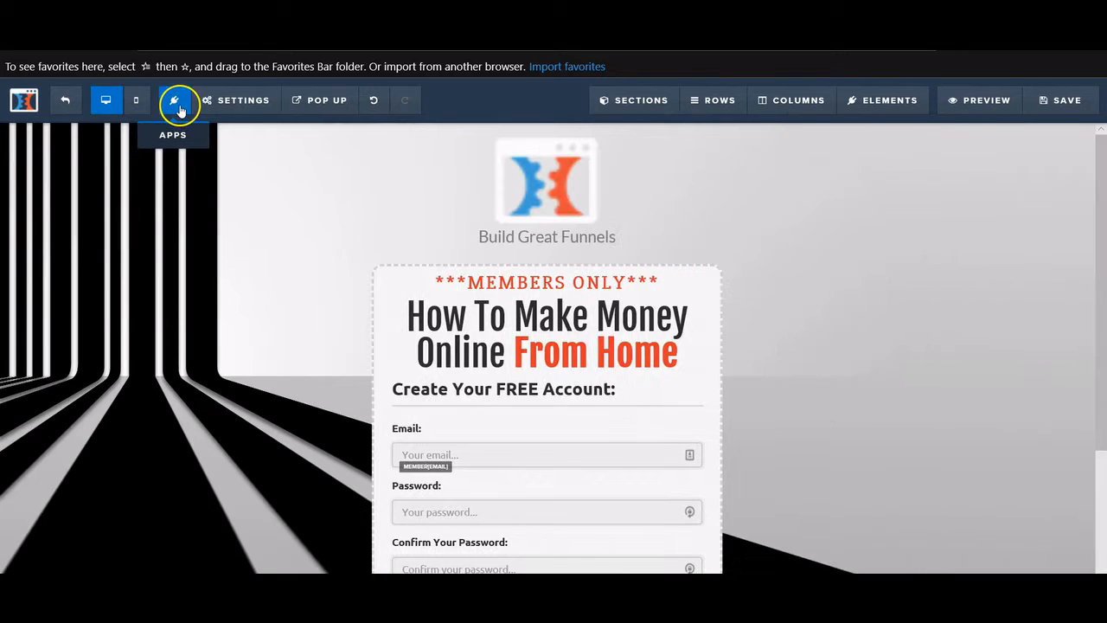
- Open and close the Apps panel, then save the membership access page
{"action": "left_click", "coordinate": [178, 107]}
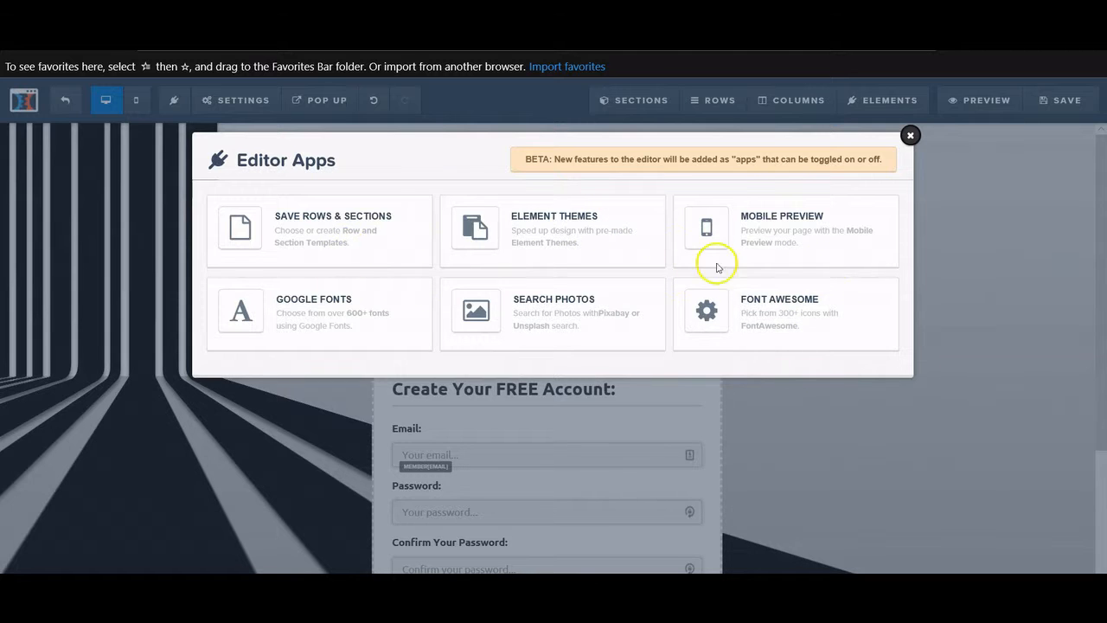
{"action": "left_click", "coordinate": [910, 135]}
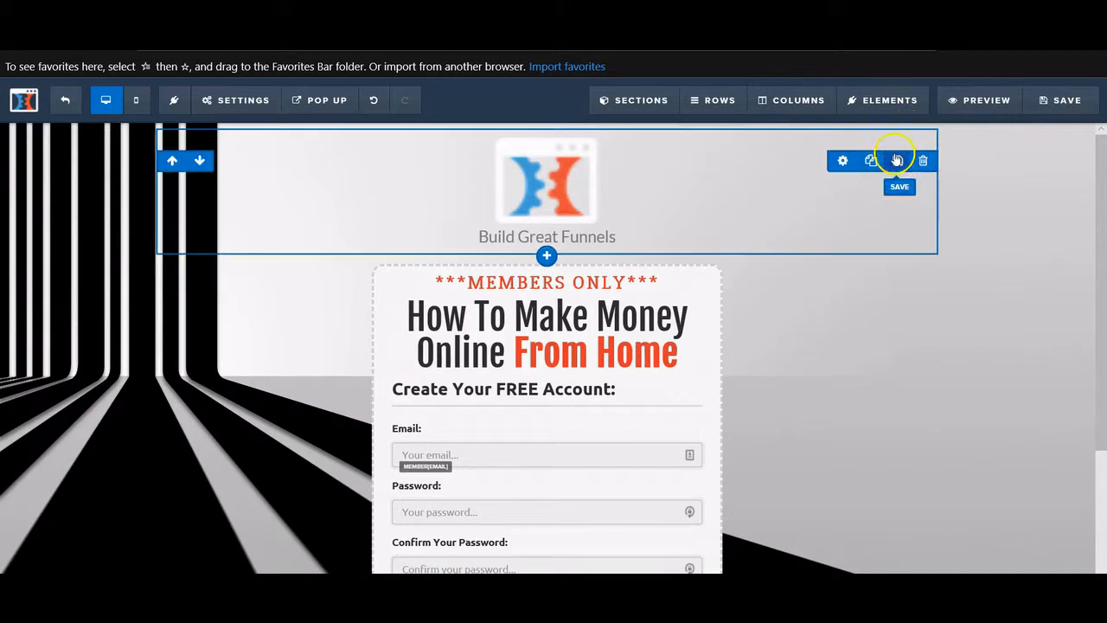
{"action": "left_click", "coordinate": [1057, 100]}
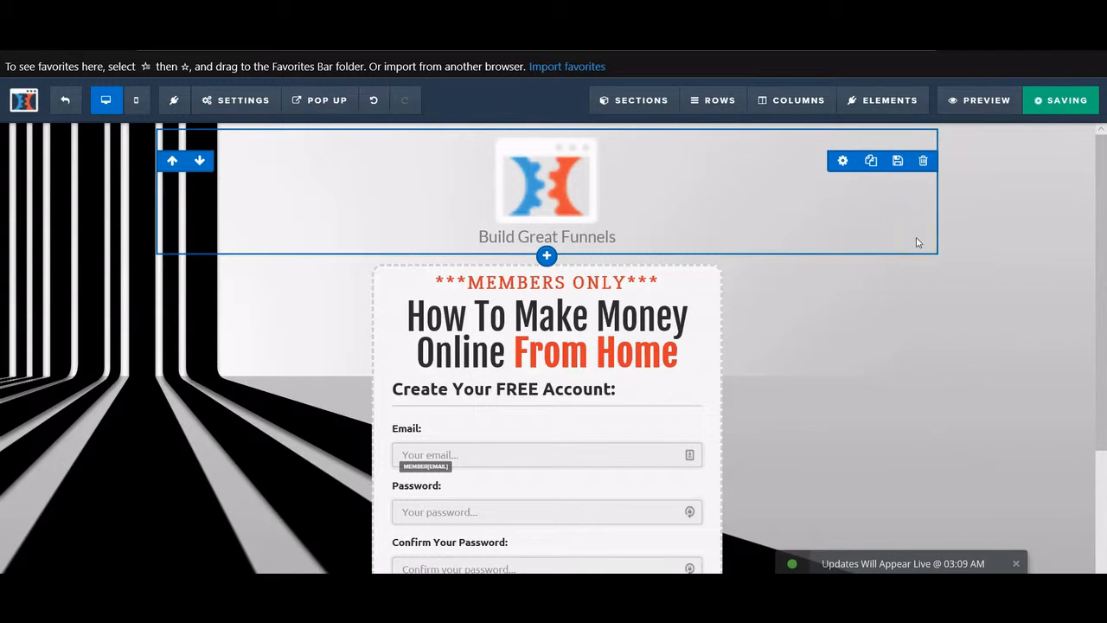
- Preview the live lesson page, scroll through it, and return to the ClickFunnels tab
{"action": "left_click", "coordinate": [979, 100]}
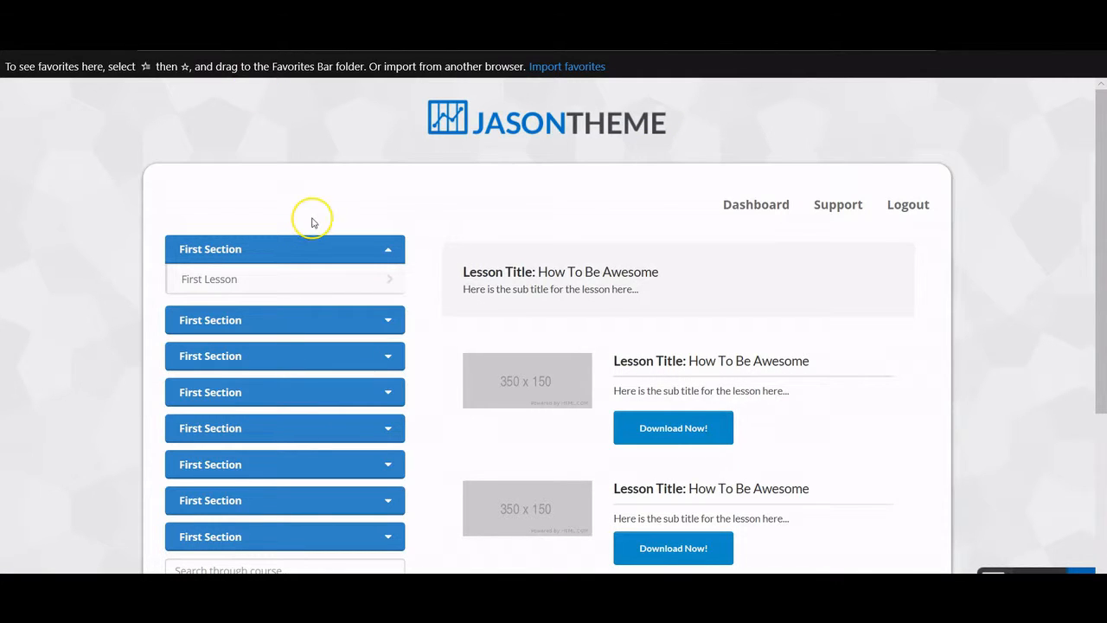
{"action": "scroll", "coordinate": [317, 224], "scroll_direction": "down", "scroll_amount": 2}
{"action": "scroll", "coordinate": [322, 227], "scroll_direction": "up", "scroll_amount": 2}
{"action": "scroll", "coordinate": [323, 229], "scroll_direction": "down", "scroll_amount": 3}
{"action": "scroll", "coordinate": [324, 231], "scroll_direction": "up", "scroll_amount": 2}
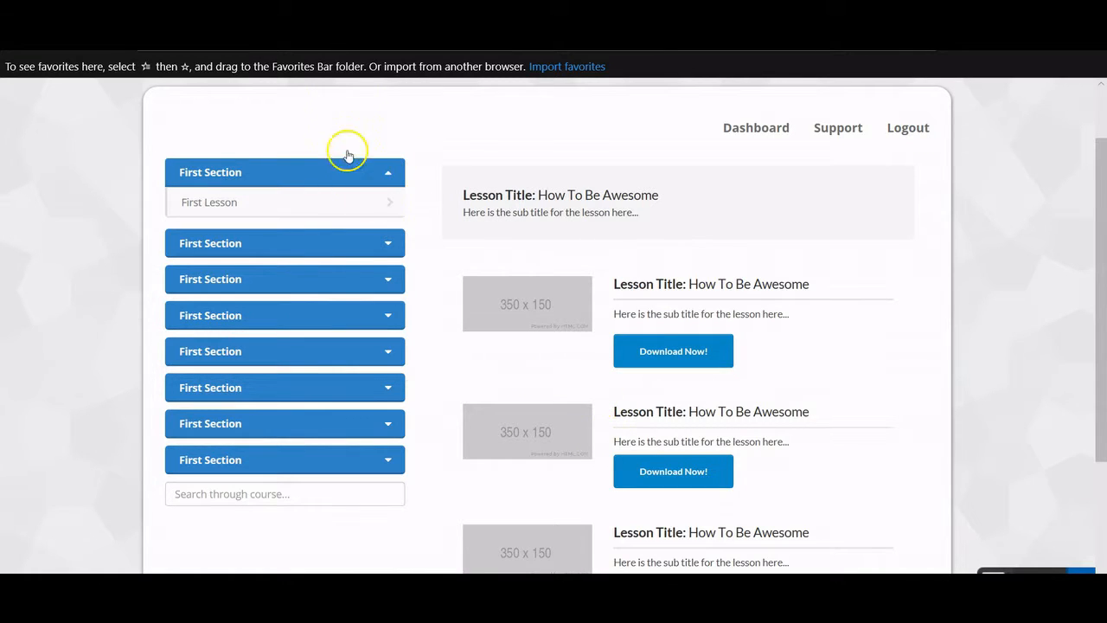
{"action": "left_click", "coordinate": [322, 15]}
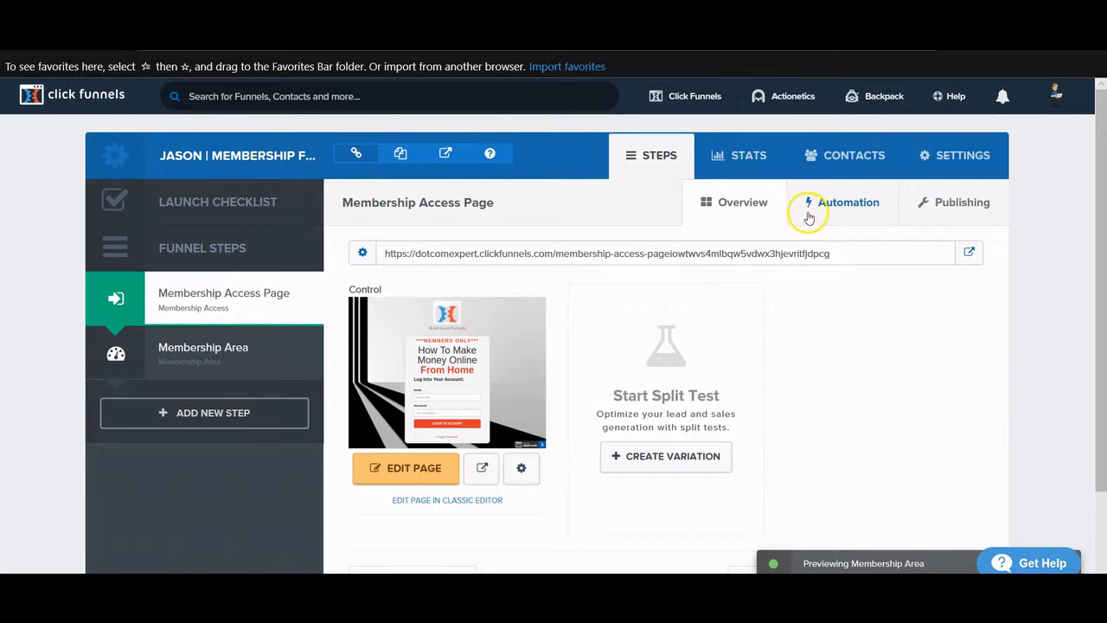
- Go to the step's Publishing tab, then the funnel's SETTINGS page
{"action": "left_click", "coordinate": [948, 204]}
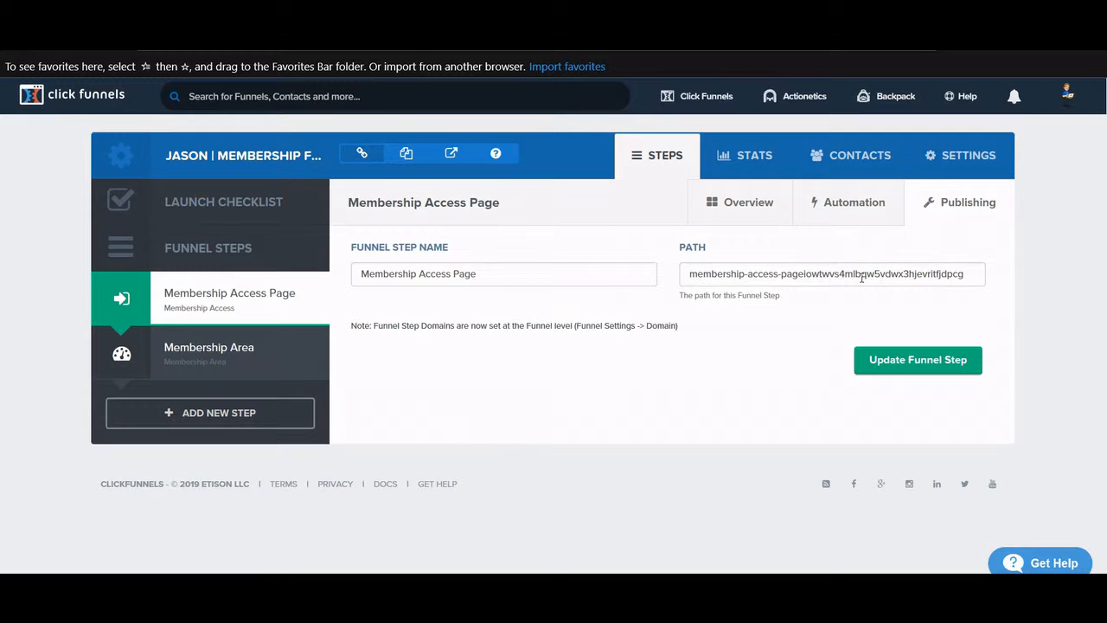
{"action": "left_click", "coordinate": [937, 162]}
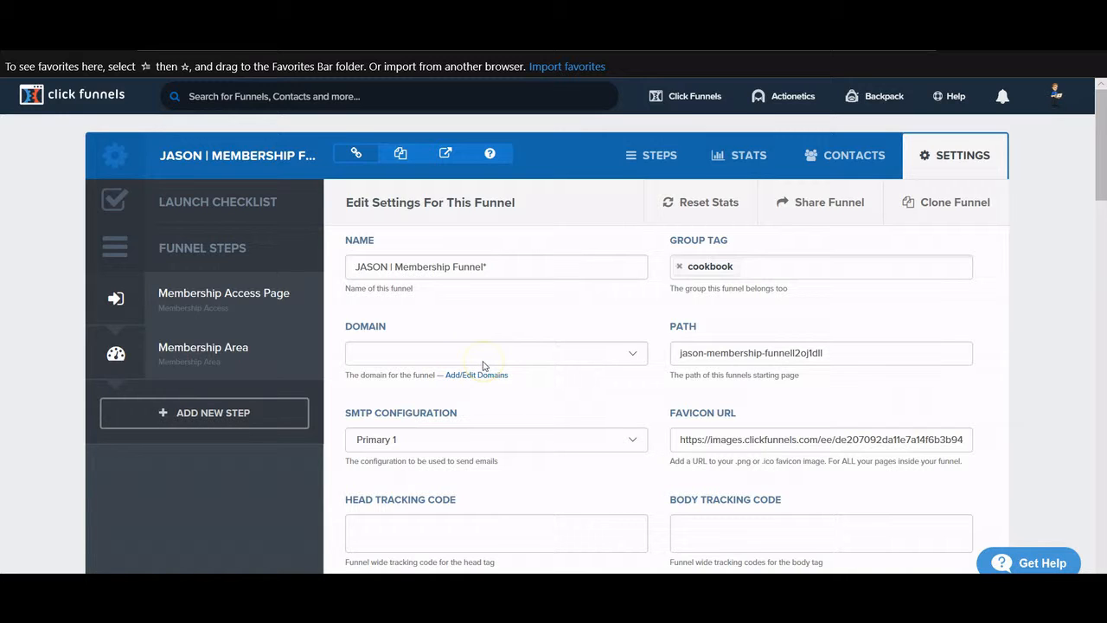
- Leave the funnel's domain unset and keep the SMTP configuration on Primary
{"action": "left_click", "coordinate": [483, 355]}
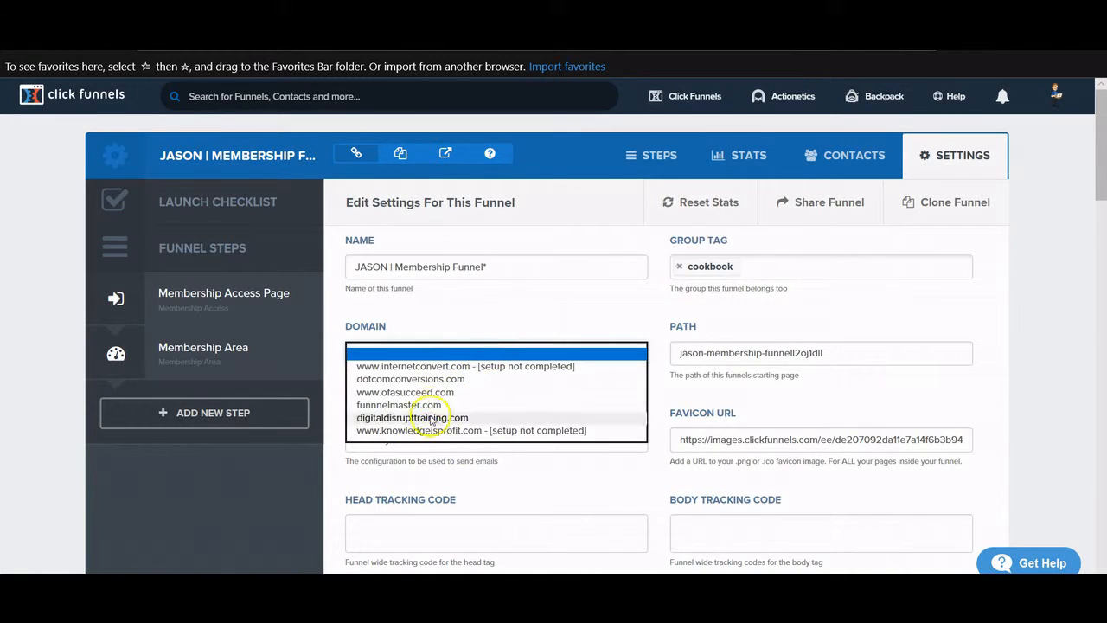
{"action": "left_click", "coordinate": [442, 318]}
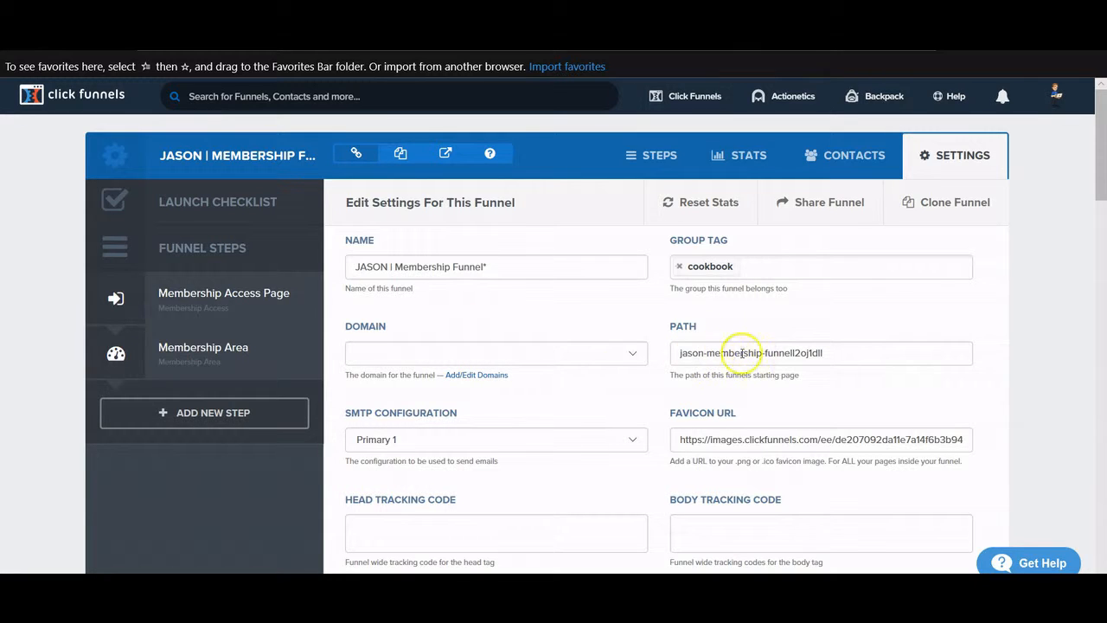
{"action": "left_click", "coordinate": [523, 357]}
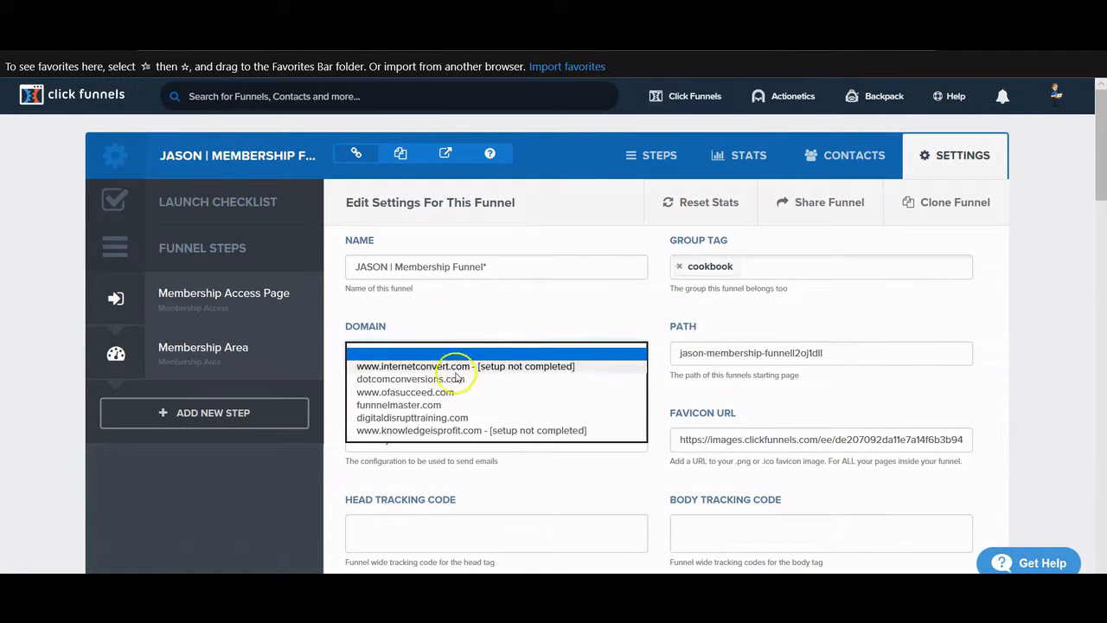
{"action": "left_click", "coordinate": [814, 354]}
{"action": "scroll", "coordinate": [806, 364], "scroll_direction": "down", "scroll_amount": 1}
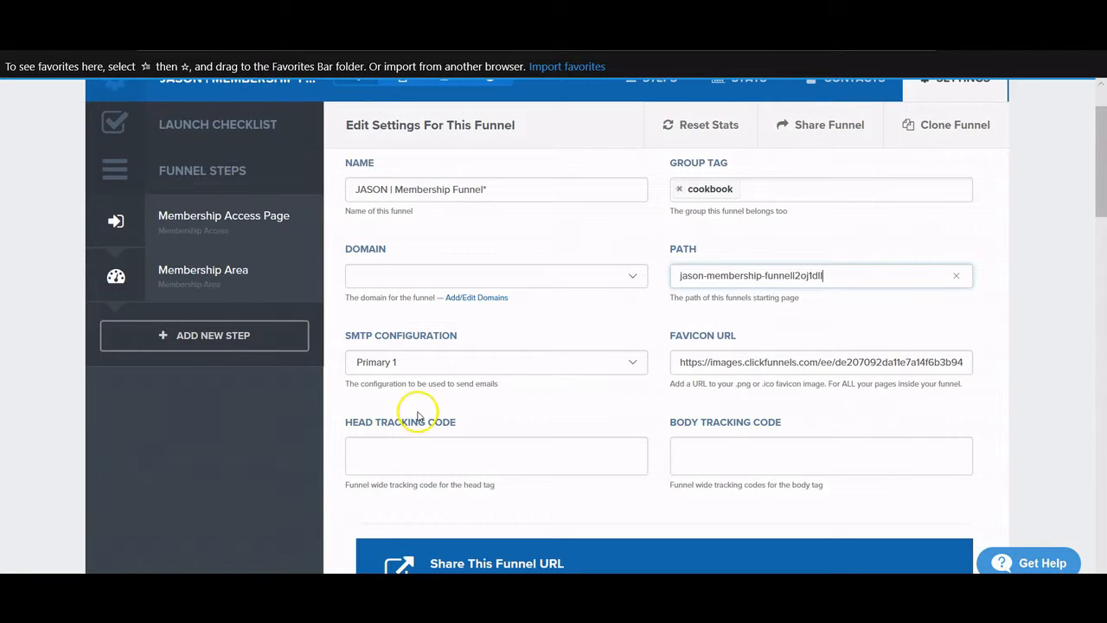
{"action": "left_click", "coordinate": [414, 362]}
{"action": "left_click", "coordinate": [414, 362]}
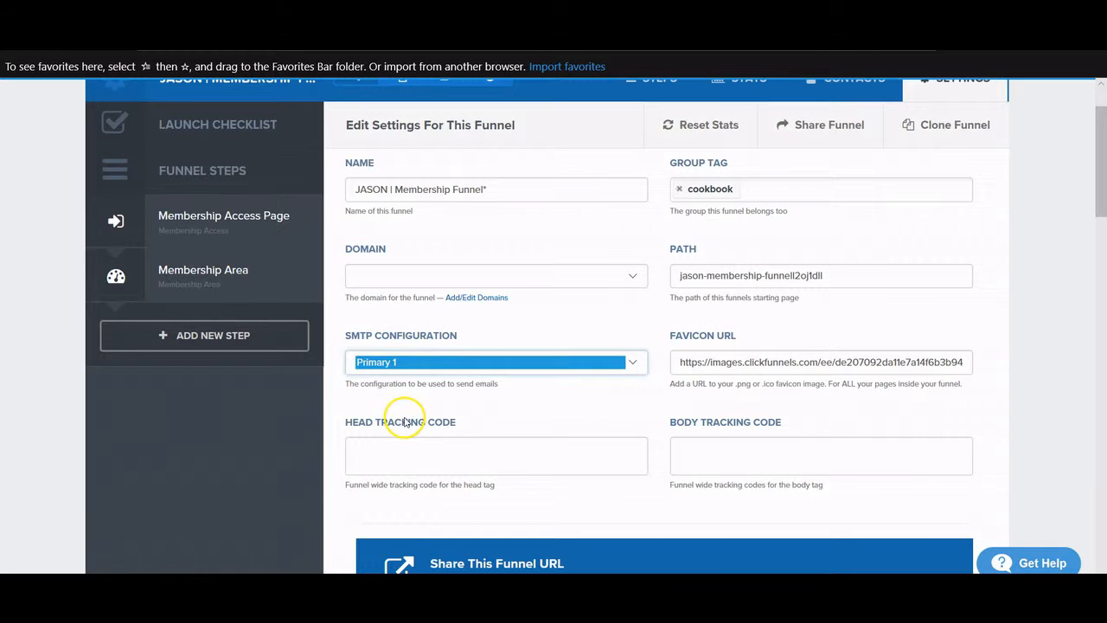
- Rename the funnel to 'YourCompany | Membership Funnel*'
{"action": "double_click", "coordinate": [386, 189]}
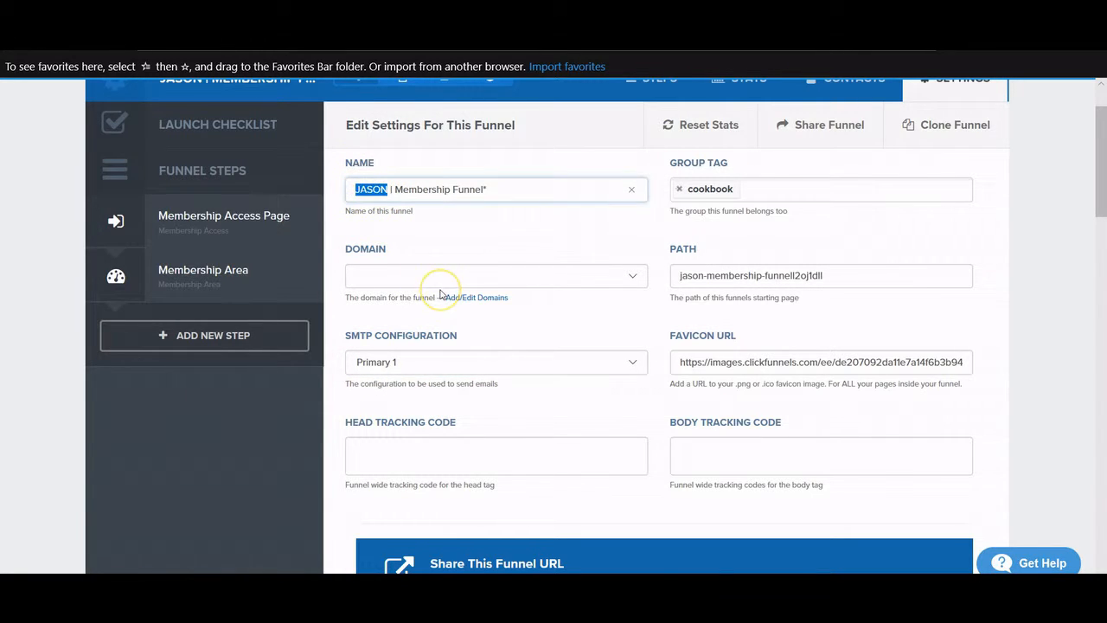
{"action": "type", "text": "YourCompany"}
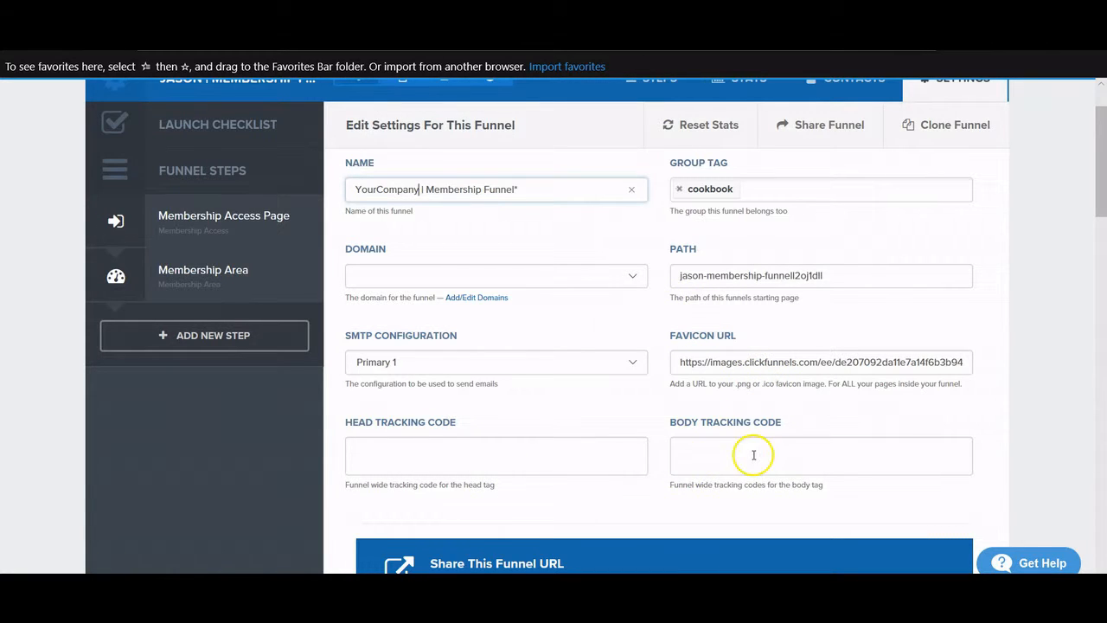
{"action": "scroll", "coordinate": [753, 451], "scroll_direction": "up", "scroll_amount": 2}
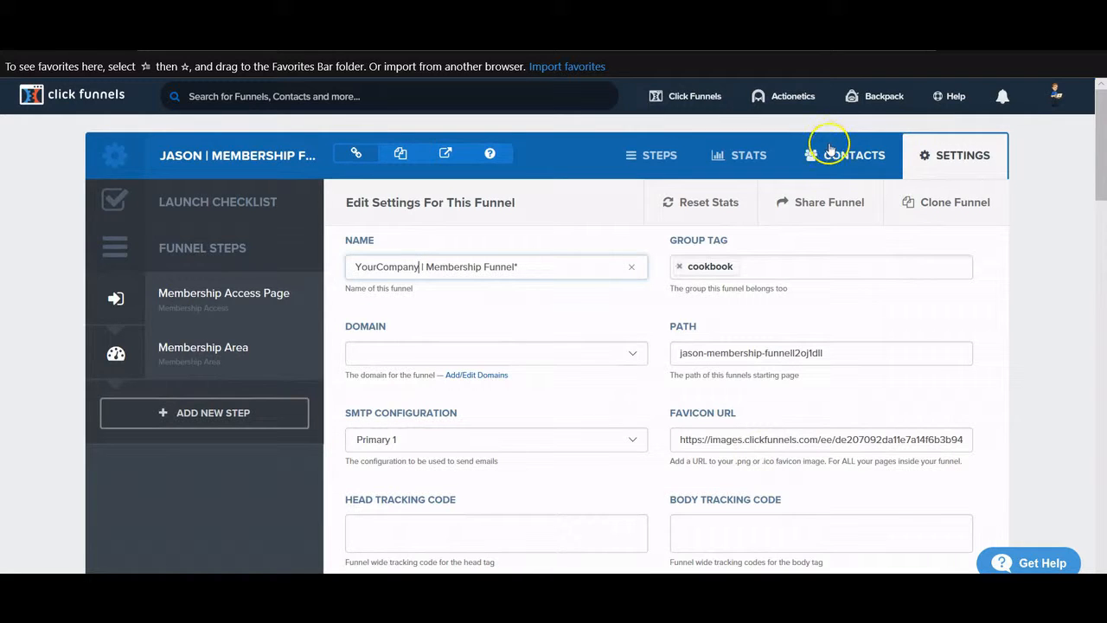
- Review the funnel's contacts and page stats, toggling the stats filter panel open and closed
{"action": "left_click", "coordinate": [829, 154]}
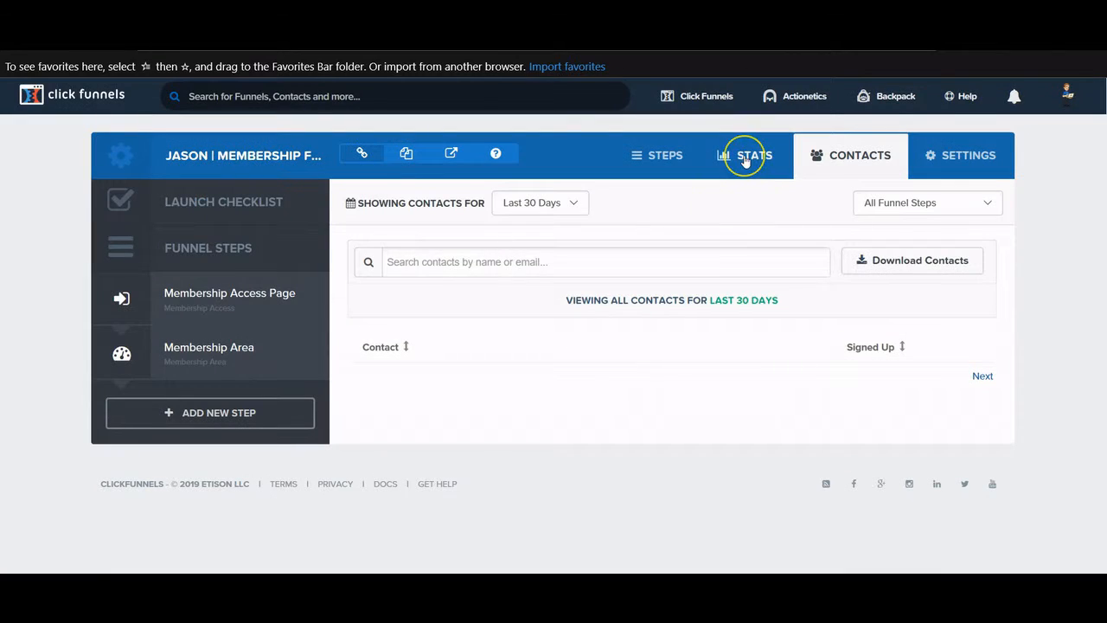
{"action": "left_click", "coordinate": [745, 162]}
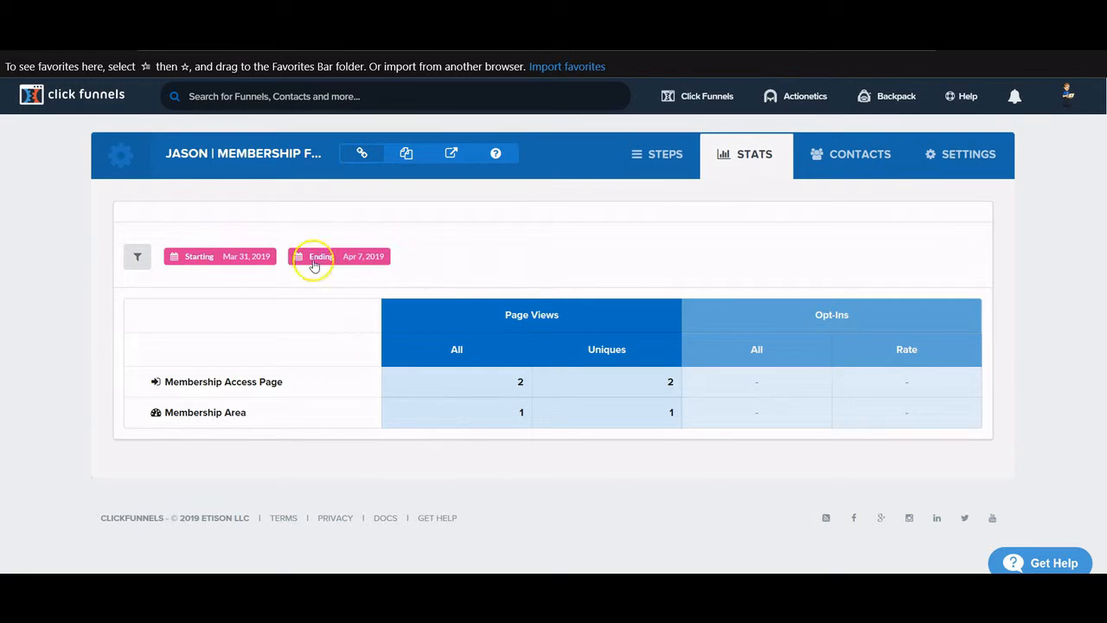
{"action": "left_click", "coordinate": [136, 259]}
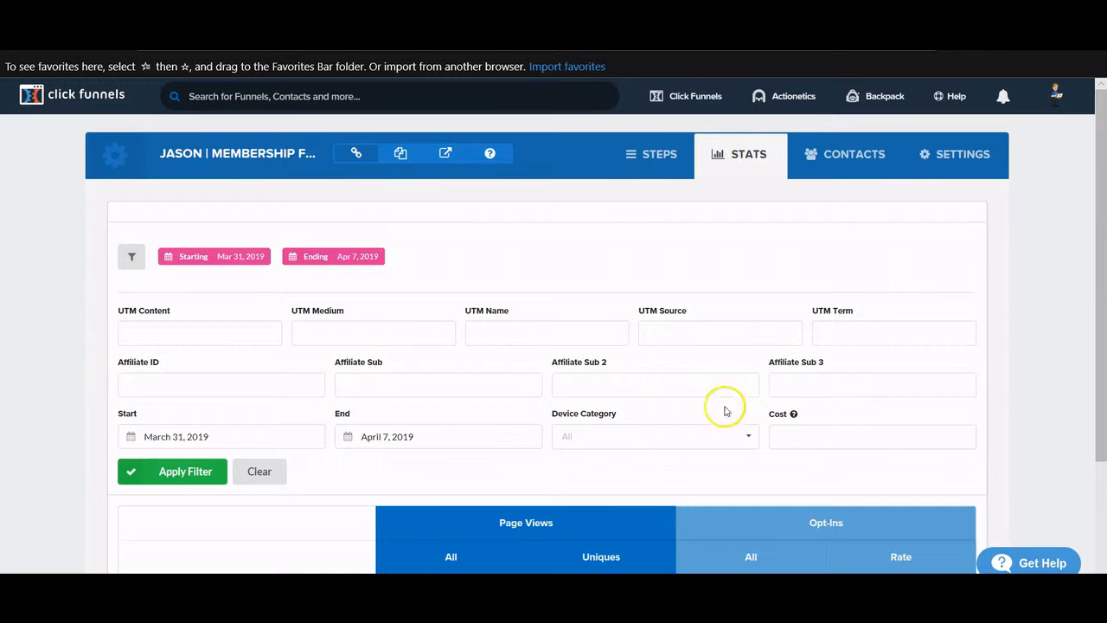
{"action": "left_click", "coordinate": [132, 256]}
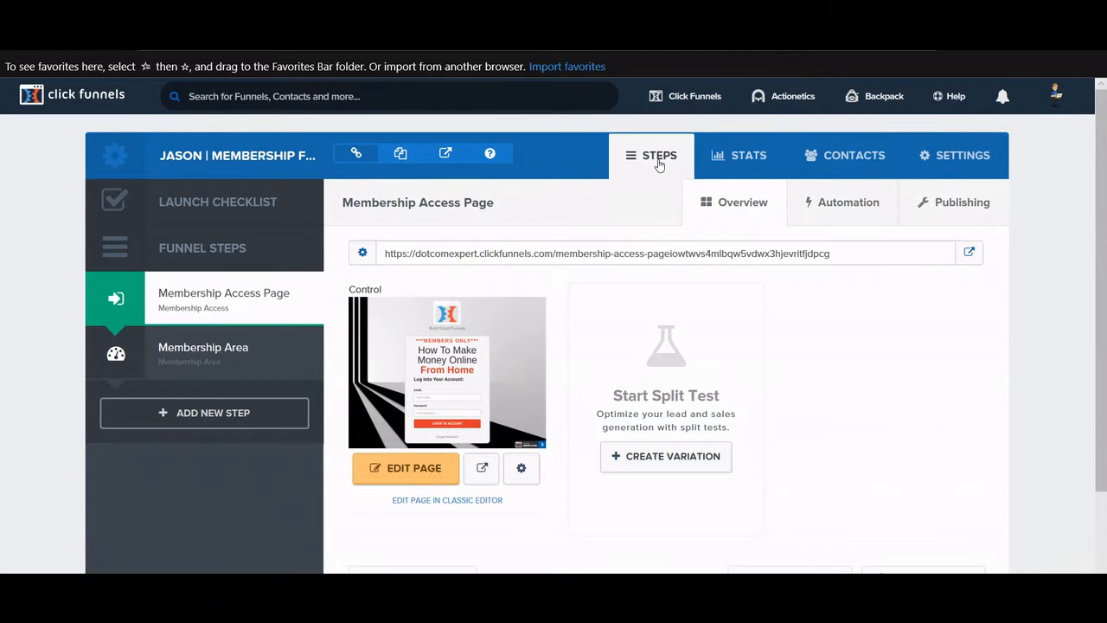
- Create an Add To List funnel action triggered for everyone, then go to the Membership Area step
{"action": "left_click", "coordinate": [849, 204]}
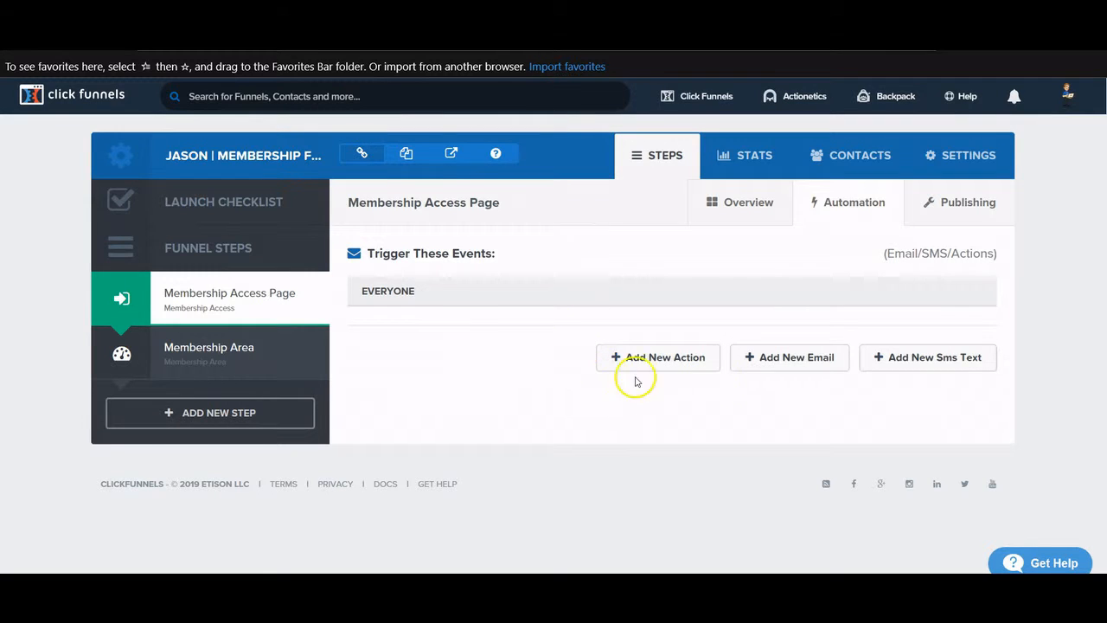
{"action": "left_click", "coordinate": [659, 360]}
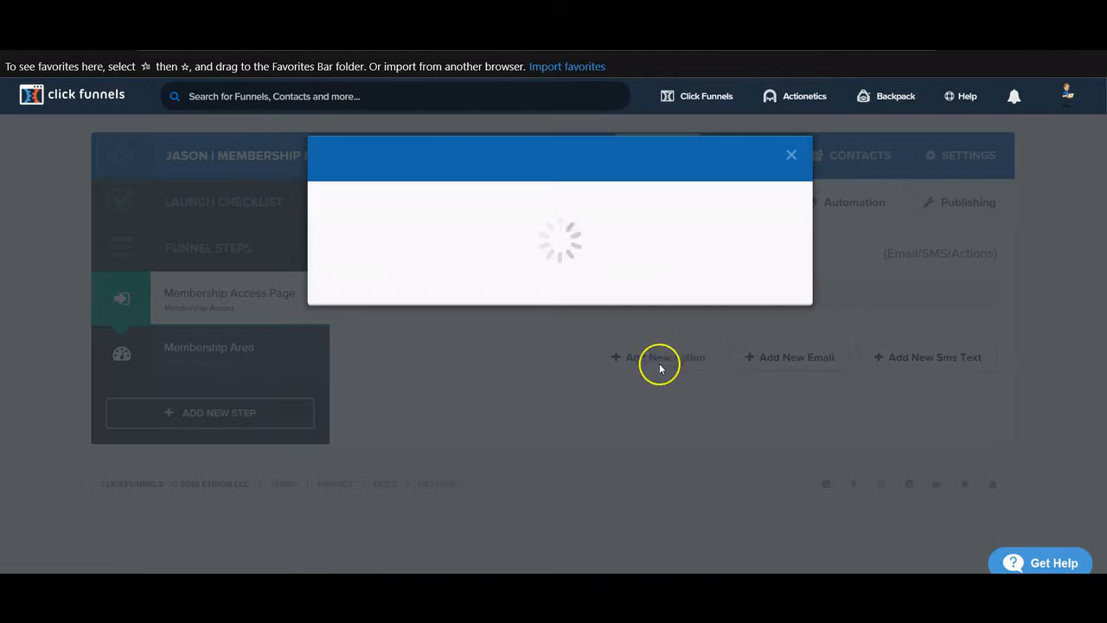
{"action": "left_click", "coordinate": [551, 264]}
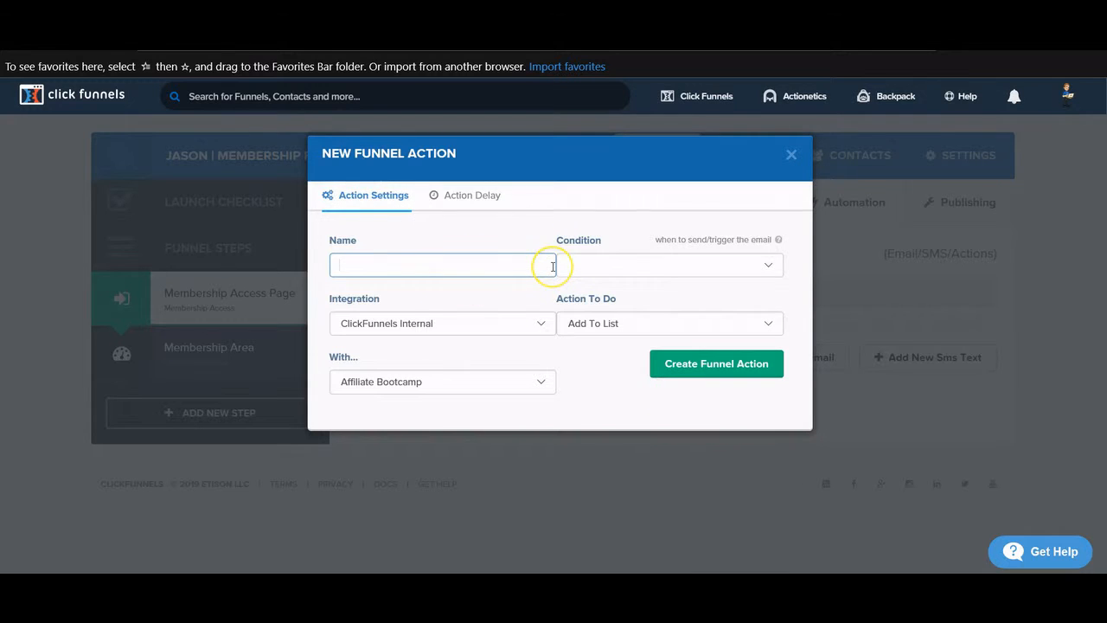
{"action": "type", "text": "Add to list"}
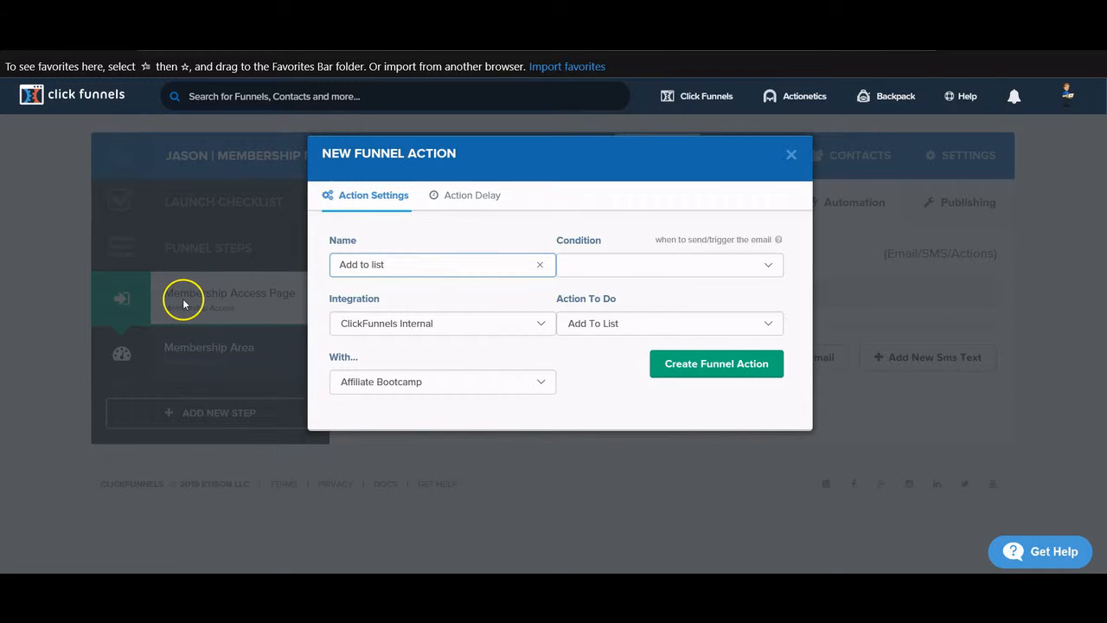
{"action": "left_click", "coordinate": [623, 266]}
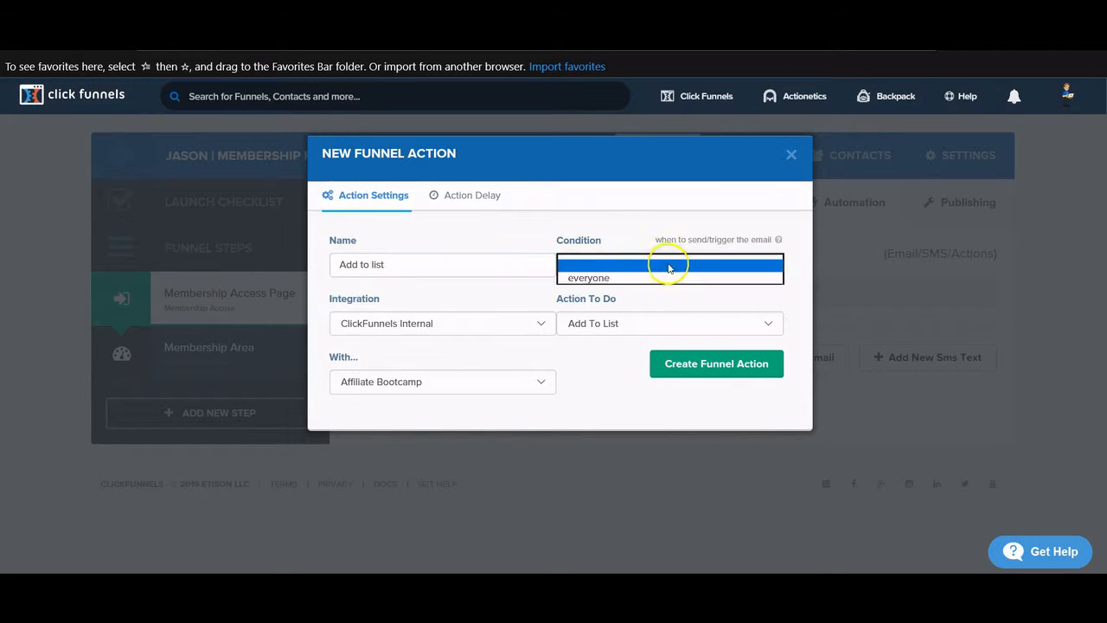
{"action": "left_click", "coordinate": [643, 278]}
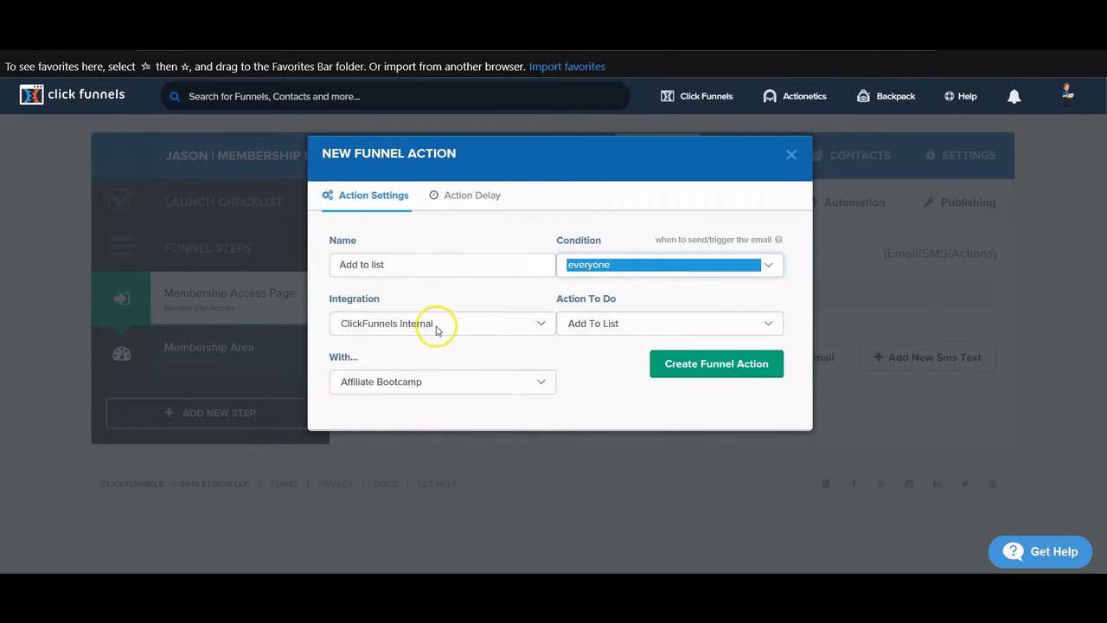
{"action": "left_click", "coordinate": [608, 324]}
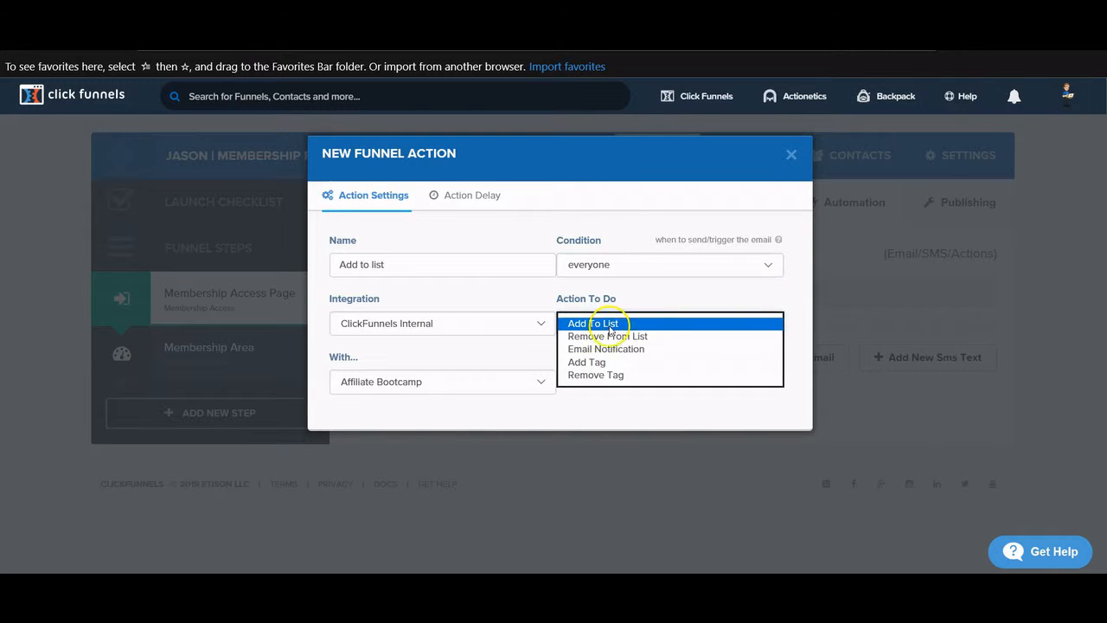
{"action": "left_click", "coordinate": [606, 324]}
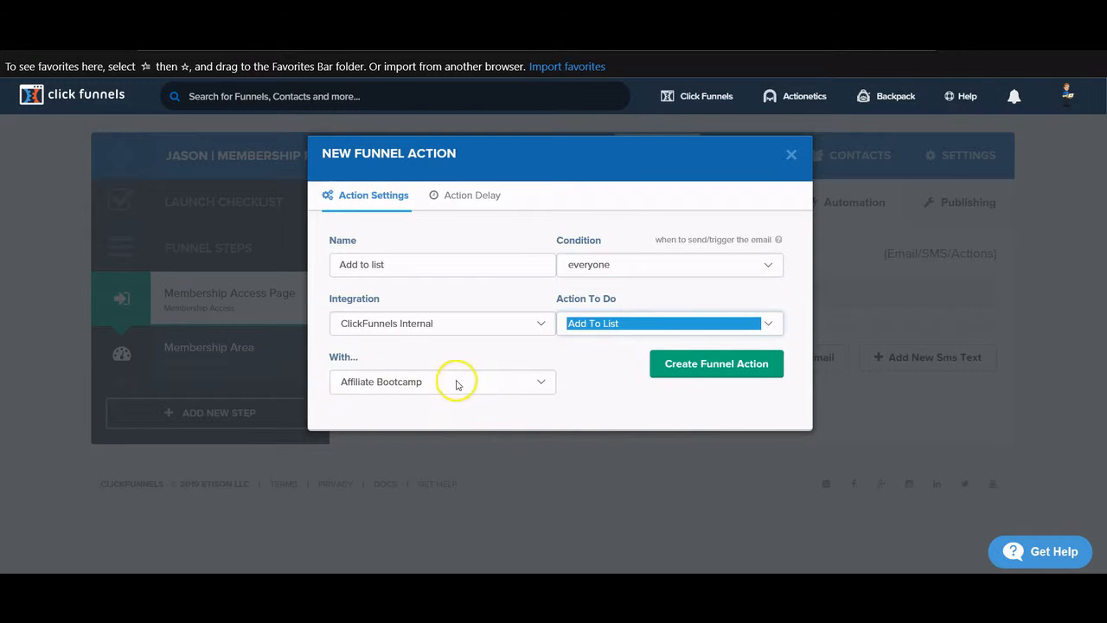
{"action": "left_click", "coordinate": [749, 364]}
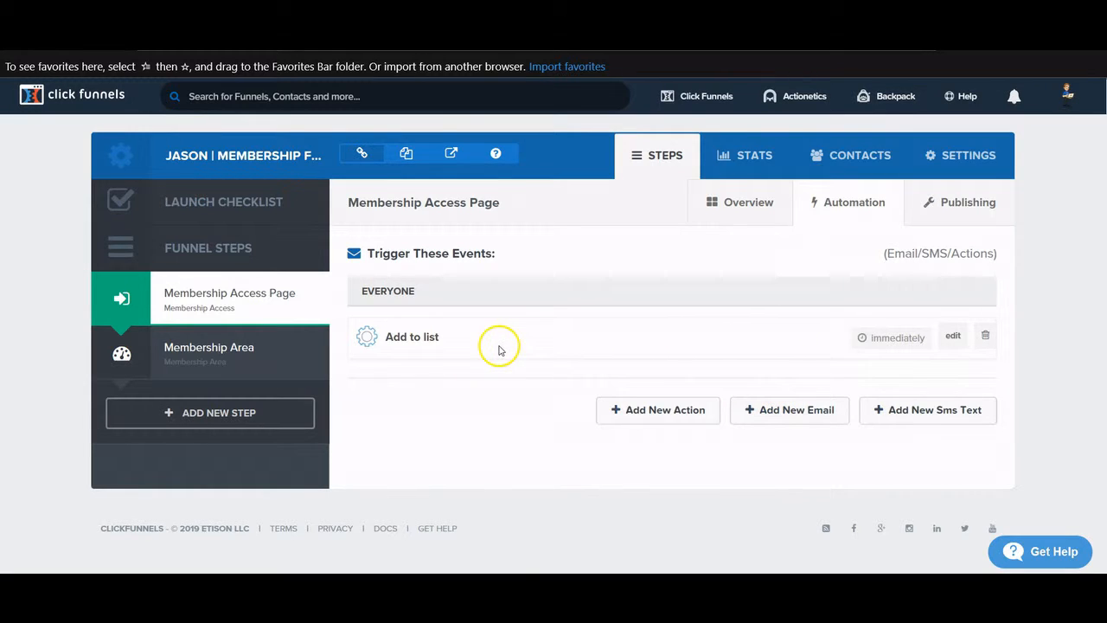
{"action": "left_click", "coordinate": [196, 353]}
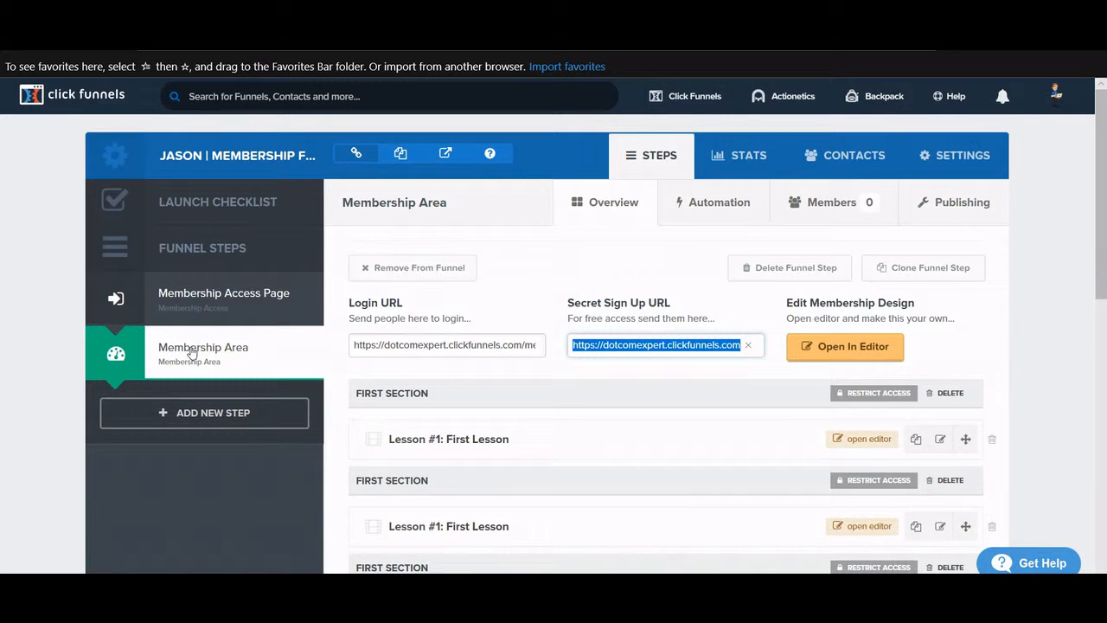
{"action": "left_click", "coordinate": [189, 295]}
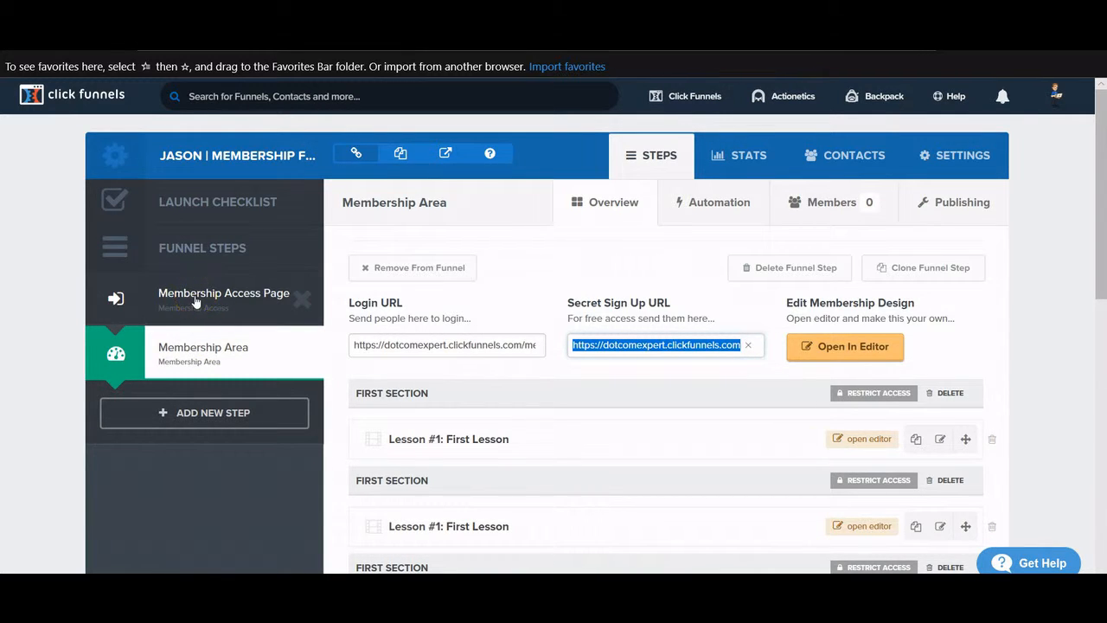
{"action": "scroll", "coordinate": [196, 301], "scroll_direction": "down", "scroll_amount": 1}
{"action": "left_click", "coordinate": [816, 286]}
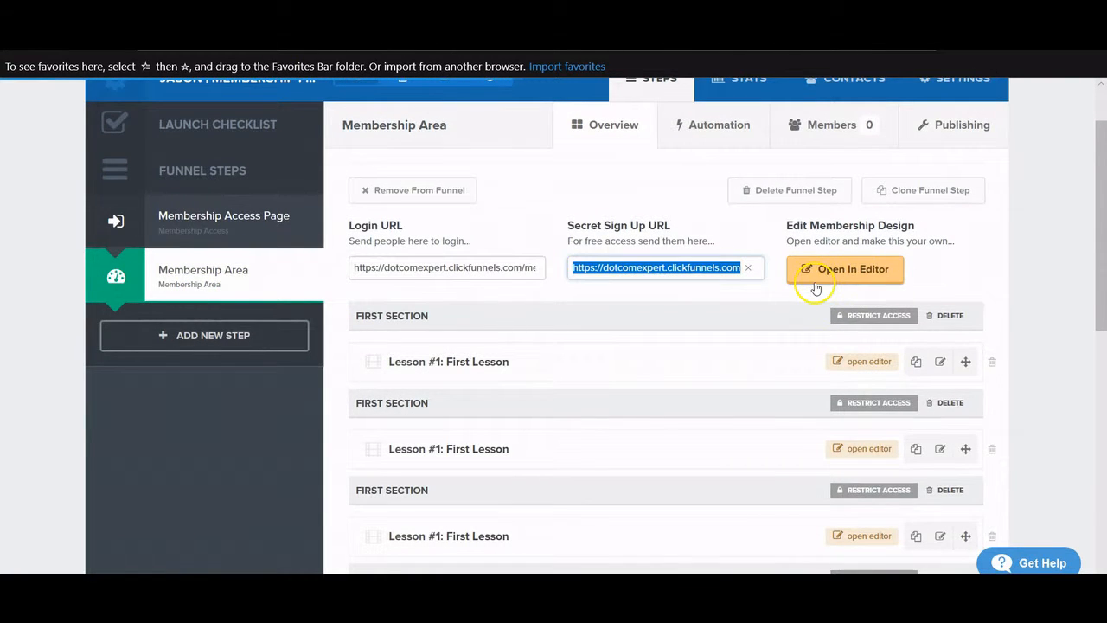
{"action": "scroll", "coordinate": [817, 286], "scroll_direction": "up", "scroll_amount": 1}
{"action": "scroll", "coordinate": [819, 284], "scroll_direction": "down", "scroll_amount": 4}
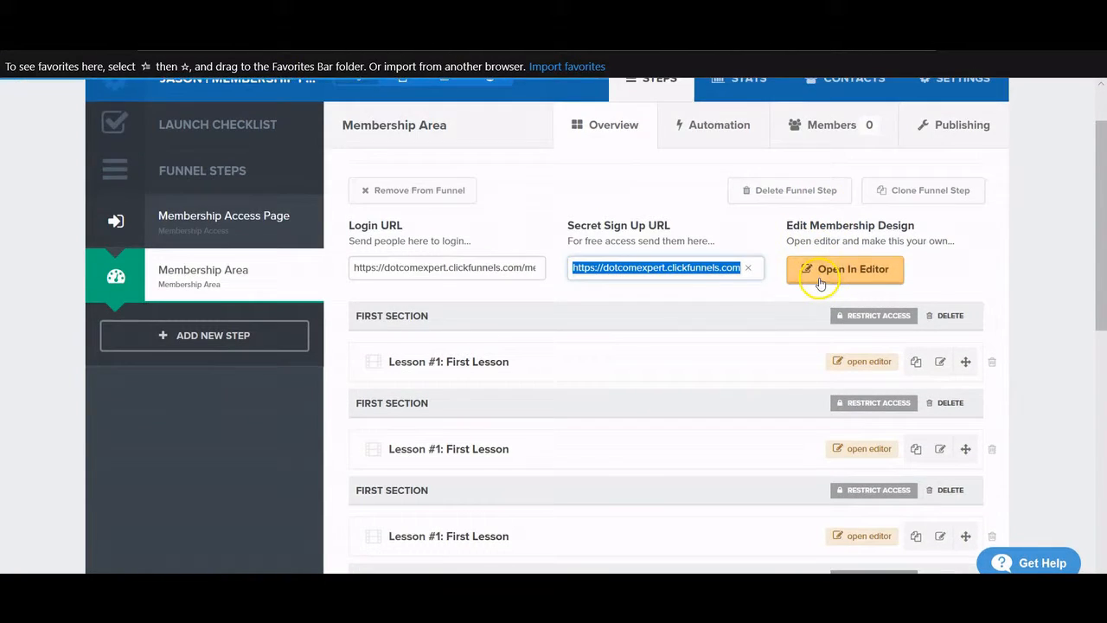
{"action": "scroll", "coordinate": [819, 284], "scroll_direction": "up", "scroll_amount": 3}
{"action": "scroll", "coordinate": [820, 284], "scroll_direction": "up", "scroll_amount": 1}
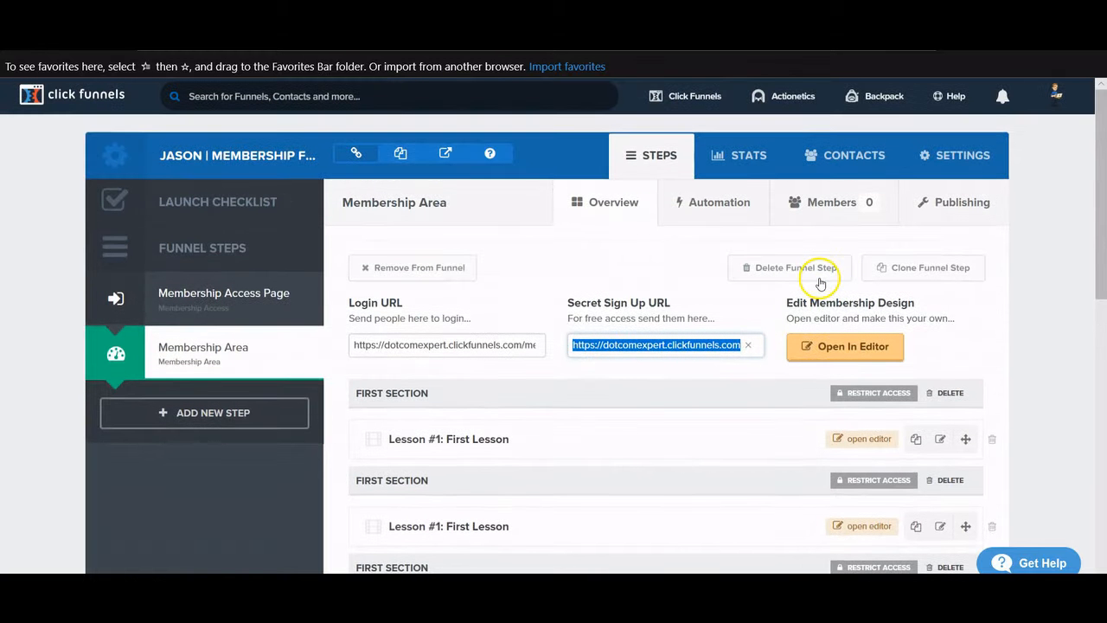
{"action": "scroll", "coordinate": [874, 380], "scroll_direction": "down", "scroll_amount": 2}
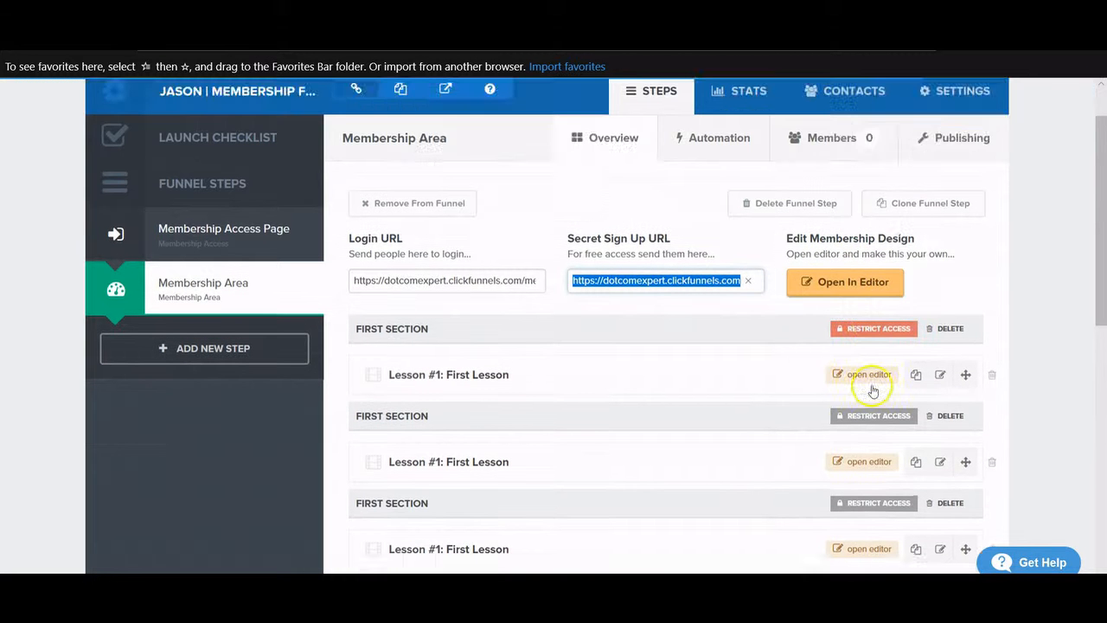
{"action": "scroll", "coordinate": [507, 364], "scroll_direction": "down", "scroll_amount": 2}
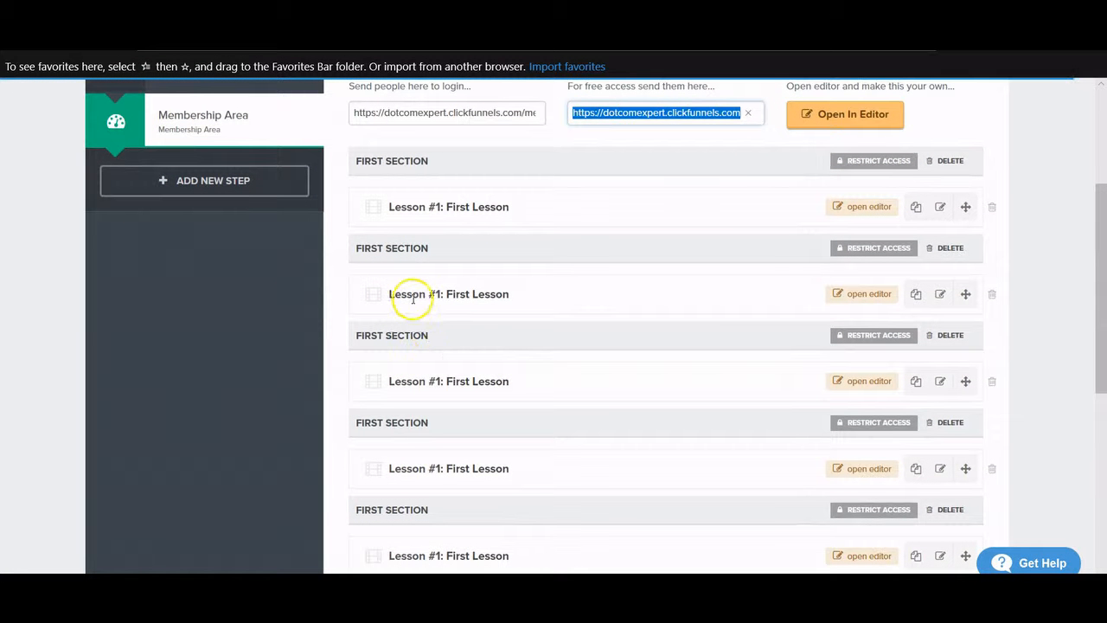
{"action": "scroll", "coordinate": [459, 375], "scroll_direction": "down", "scroll_amount": 2}
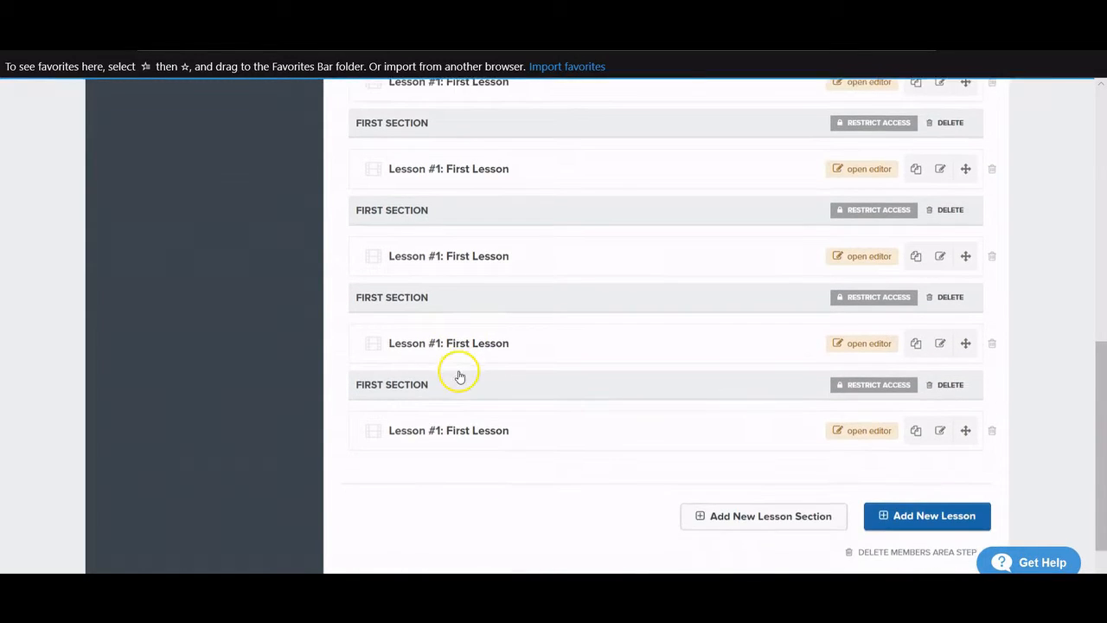
{"action": "scroll", "coordinate": [460, 374], "scroll_direction": "up", "scroll_amount": 6}
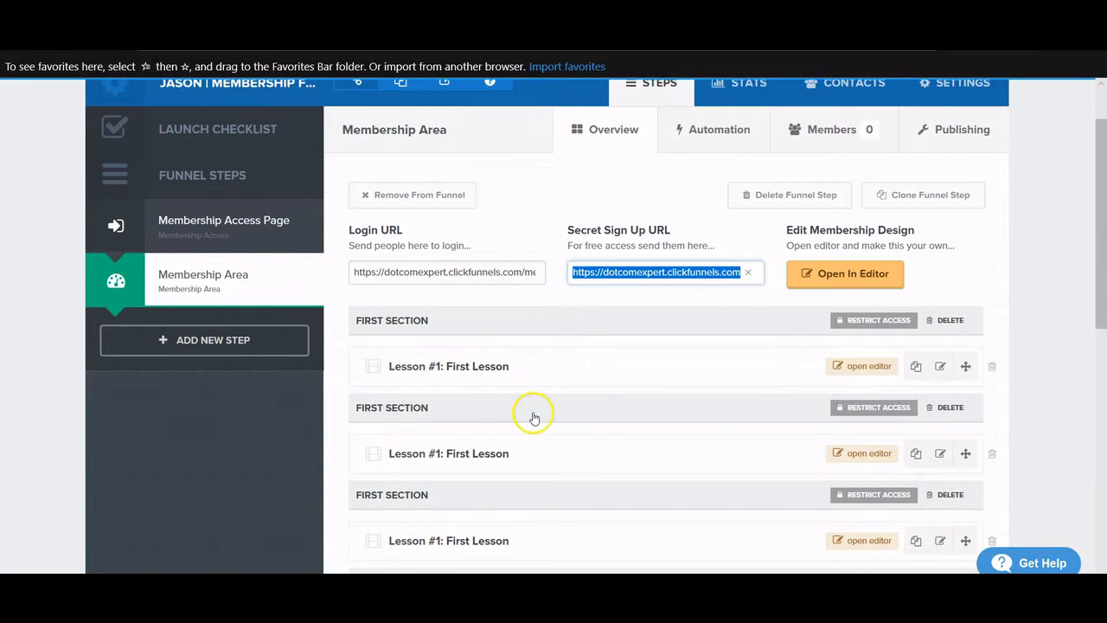
{"action": "scroll", "coordinate": [514, 363], "scroll_direction": "down", "scroll_amount": 8}
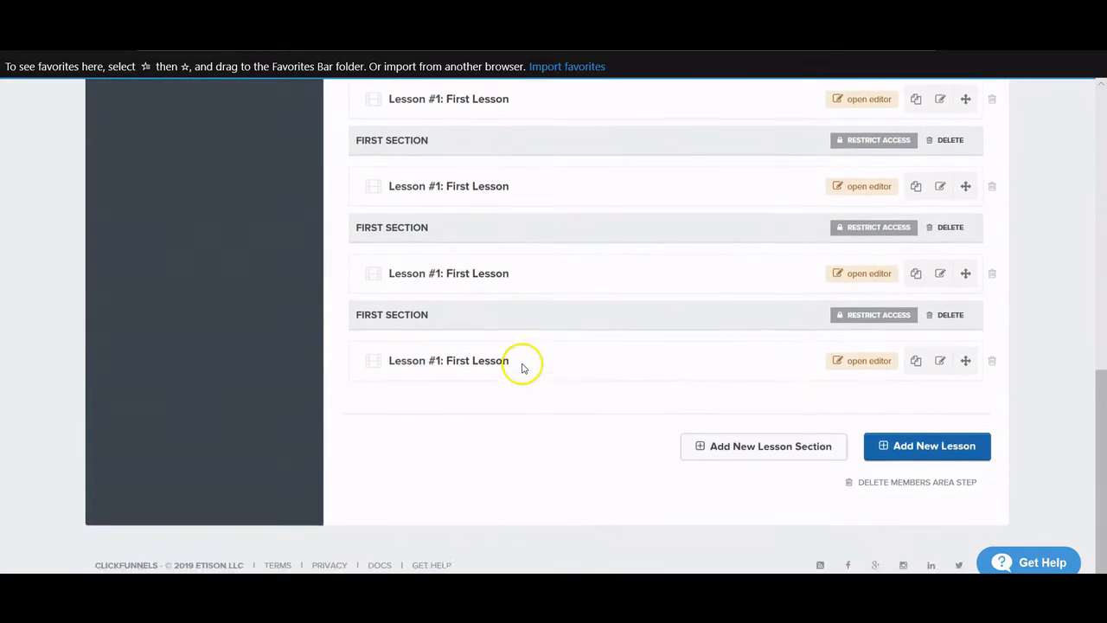
{"action": "scroll", "coordinate": [939, 453], "scroll_direction": "up", "scroll_amount": 6}
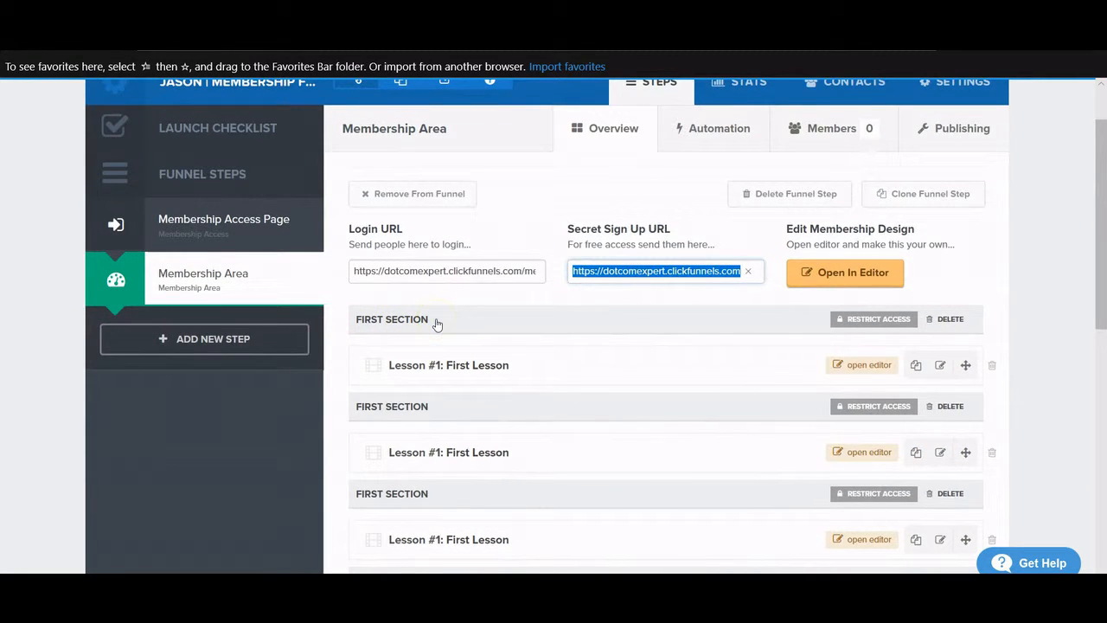
- Rename the first lesson section to Welcome
{"action": "left_click", "coordinate": [388, 320]}
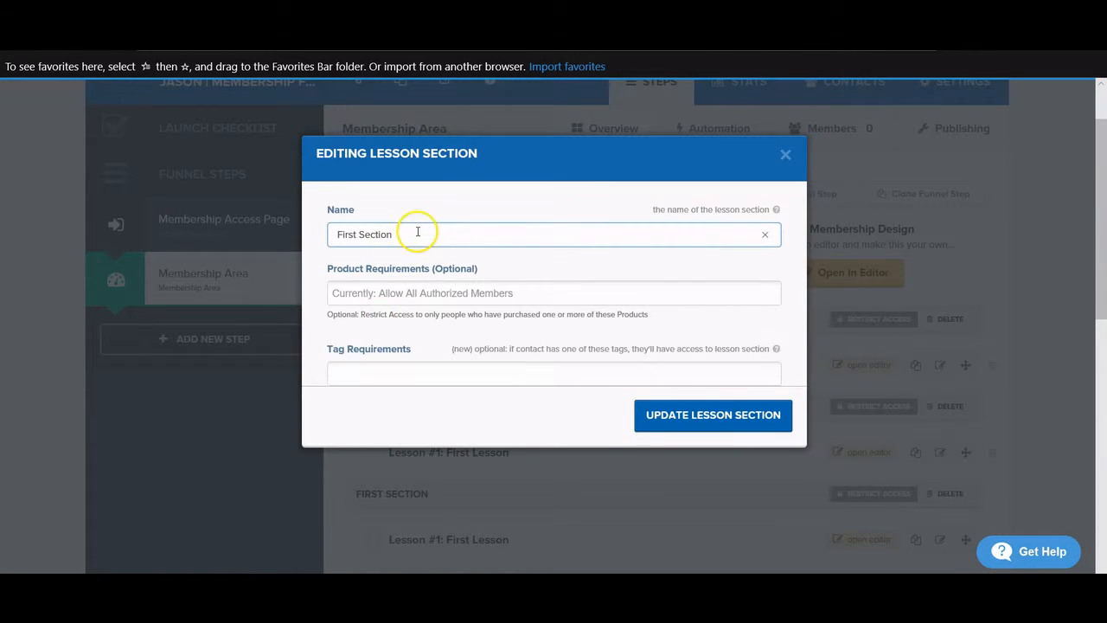
{"action": "left_click", "coordinate": [765, 234]}
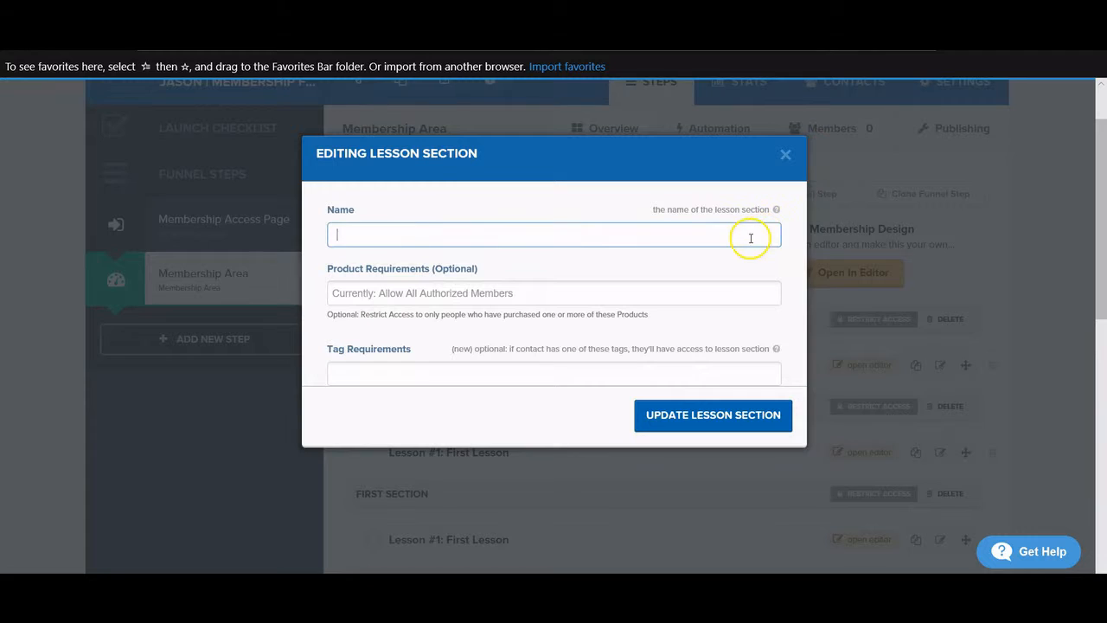
{"action": "type", "text": "Welcome"}
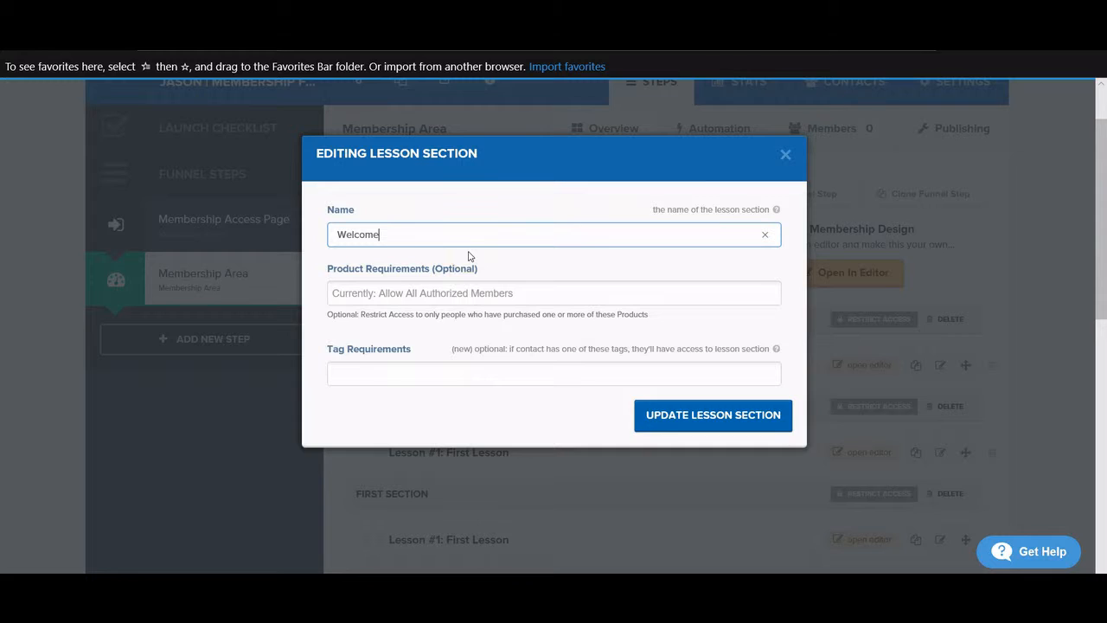
{"action": "left_click", "coordinate": [709, 413]}
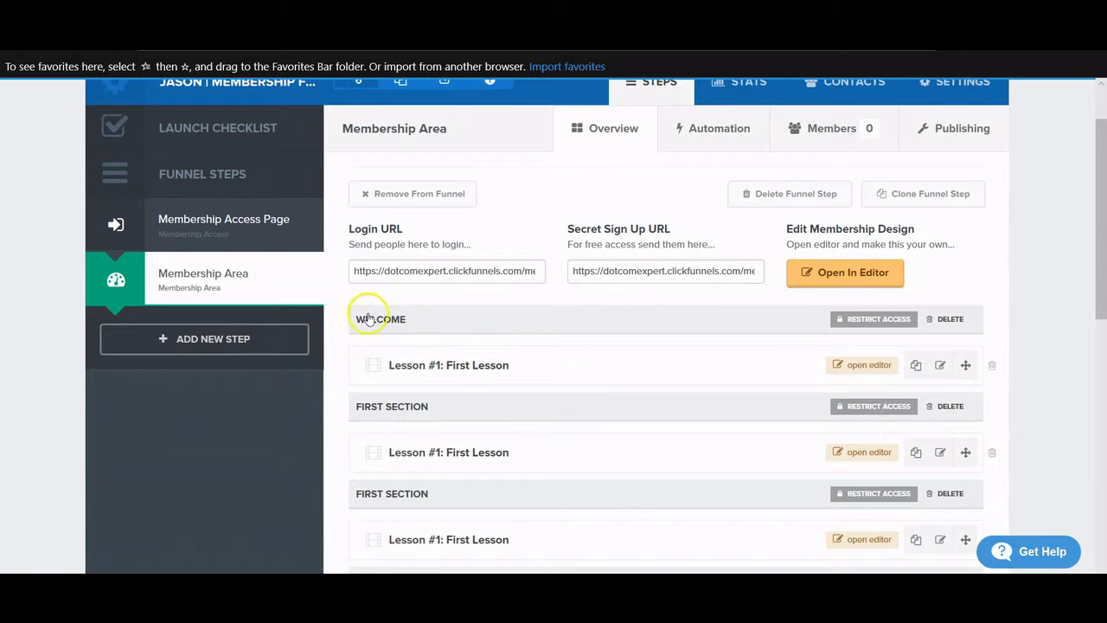
- Rename the second lesson section to Pink lamps
{"action": "scroll", "coordinate": [423, 389], "scroll_direction": "down", "scroll_amount": 1}
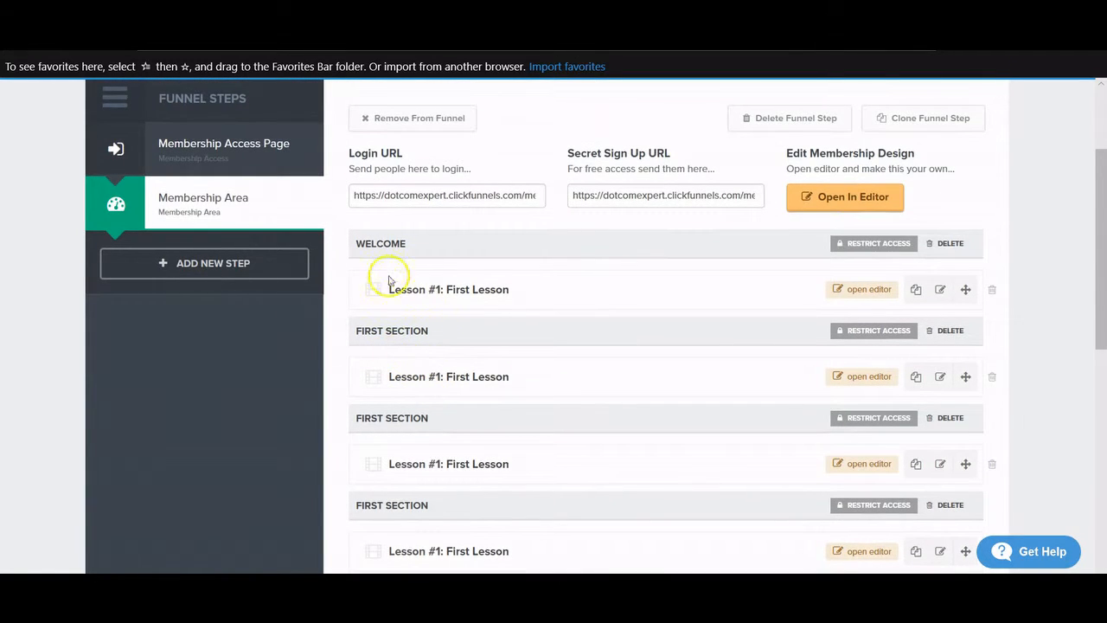
{"action": "left_click", "coordinate": [407, 334]}
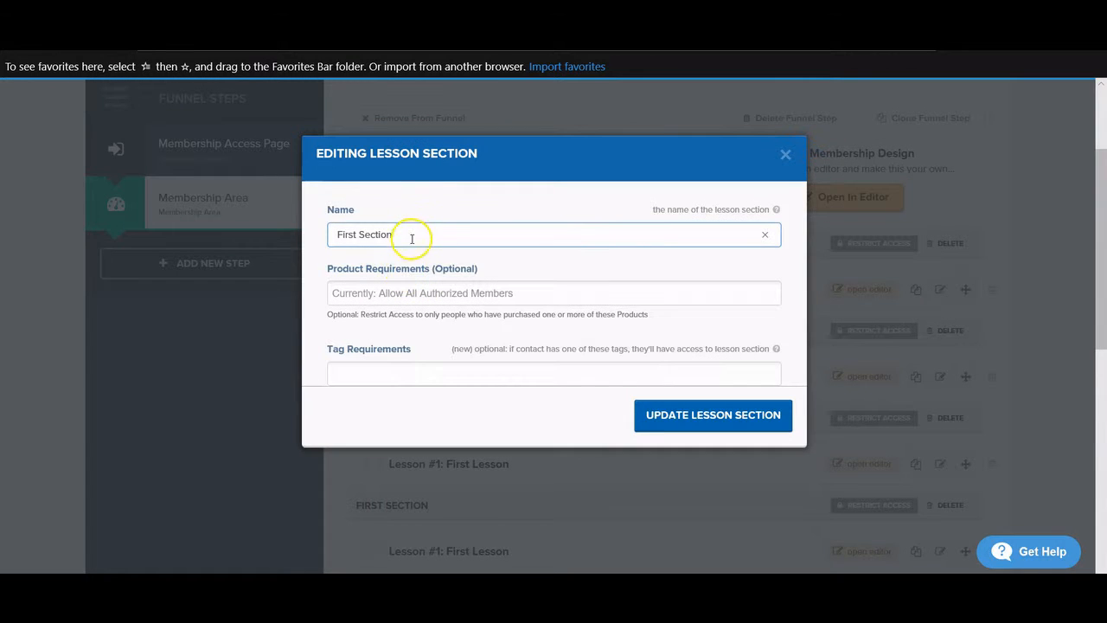
{"action": "triple_click", "coordinate": [407, 235]}
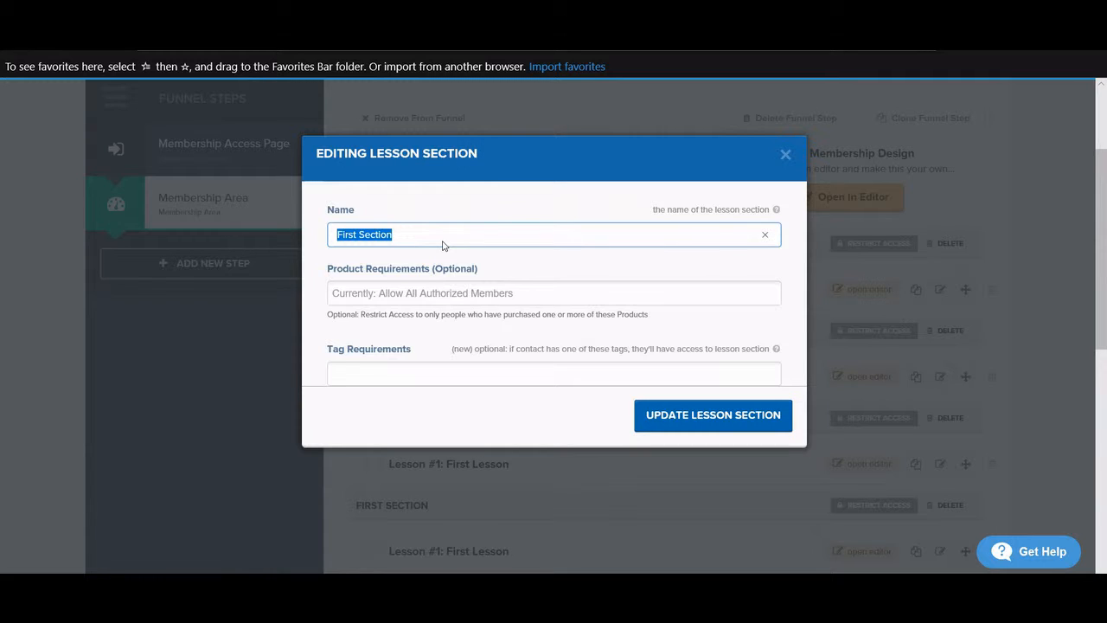
{"action": "type", "text": "Pink lamps"}
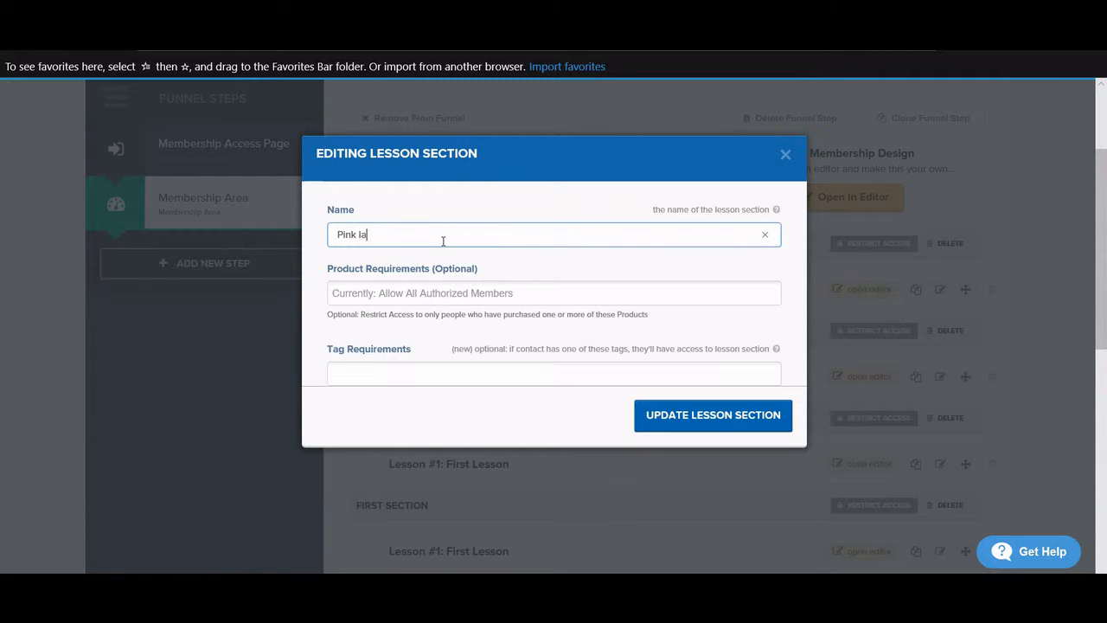
{"action": "left_click", "coordinate": [701, 417]}
- Rename the third lesson section to Blue Lamps
{"action": "scroll", "coordinate": [436, 412], "scroll_direction": "down", "scroll_amount": 1}
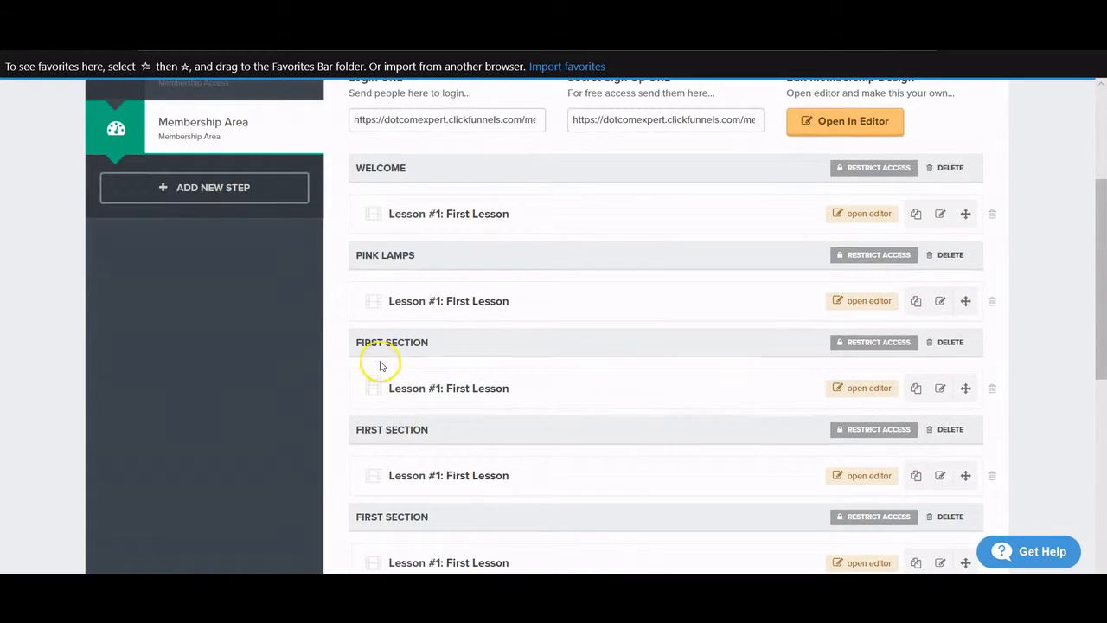
{"action": "left_click", "coordinate": [388, 344]}
{"action": "left_click_drag", "start_coordinate": [394, 234], "coordinate": [307, 232]}
{"action": "triple_click", "coordinate": [403, 235]}
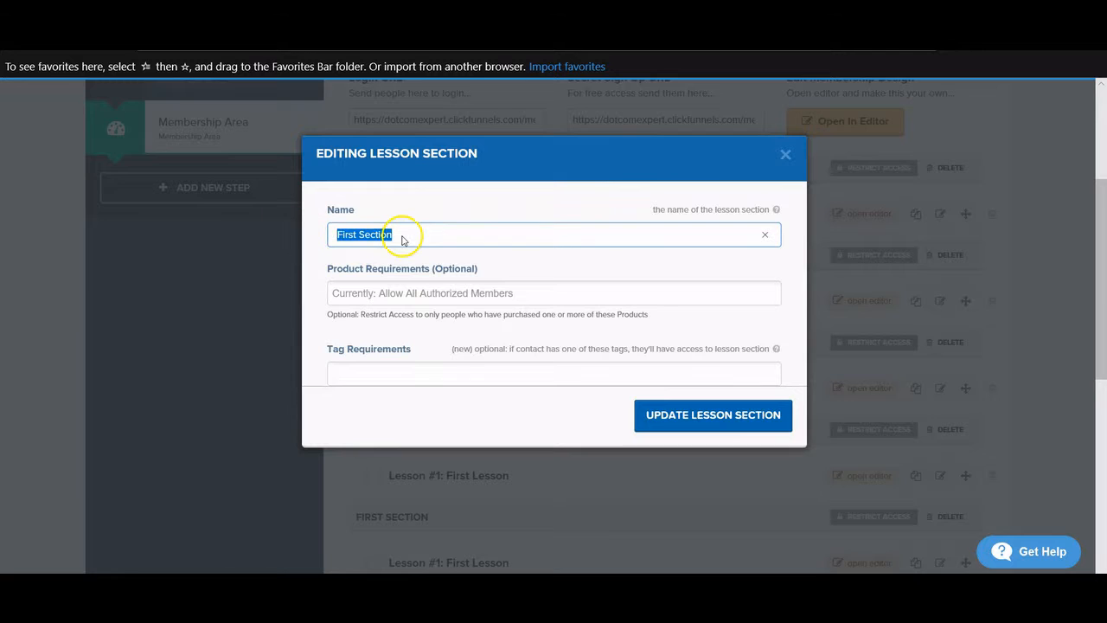
{"action": "type", "text": "Blue Lamps"}
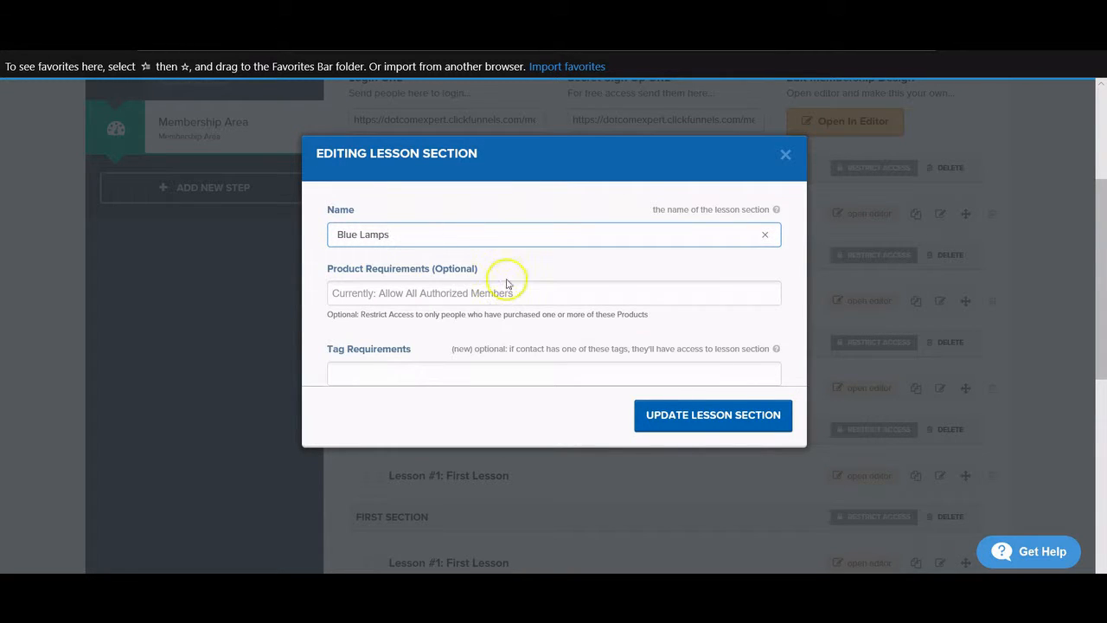
{"action": "left_click", "coordinate": [731, 418]}
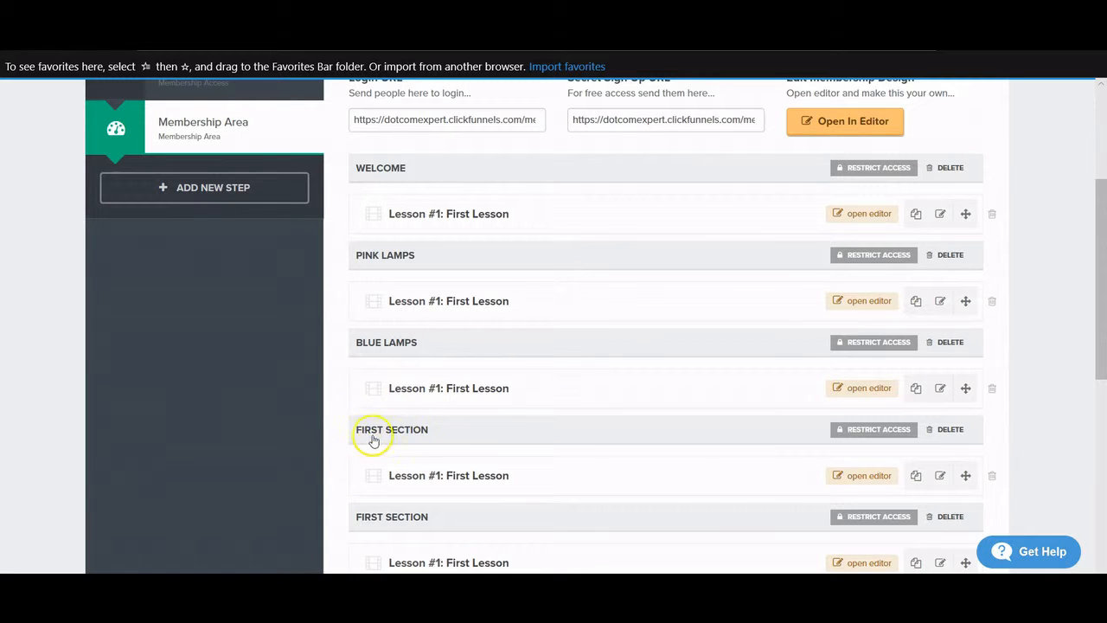
{"action": "scroll", "coordinate": [406, 437], "scroll_direction": "down", "scroll_amount": 1}
{"action": "scroll", "coordinate": [450, 510], "scroll_direction": "up", "scroll_amount": 2}
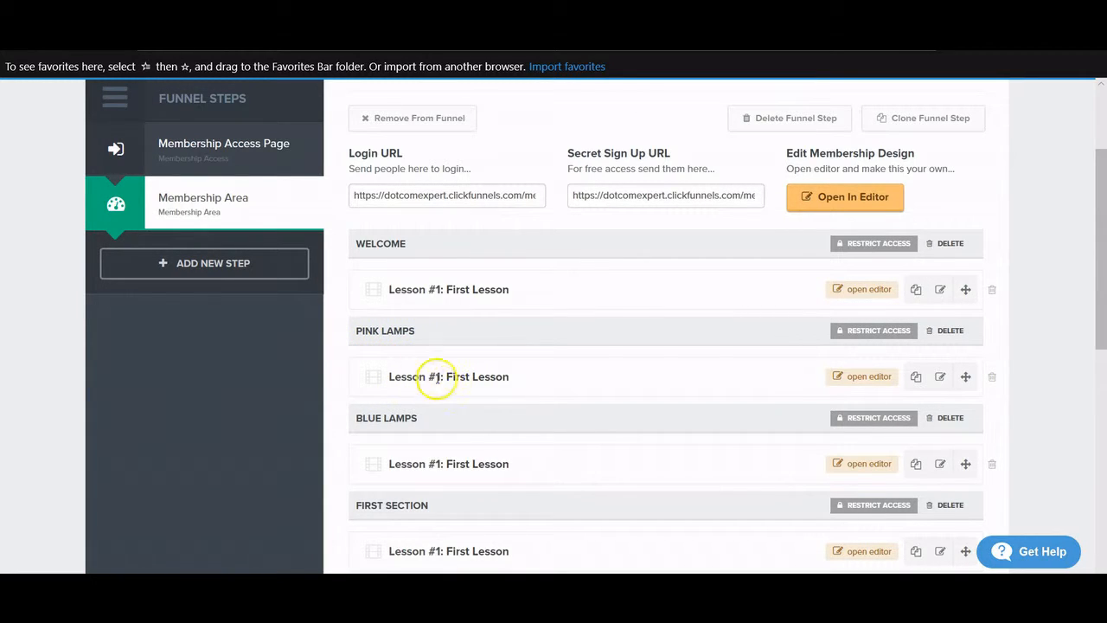
{"action": "scroll", "coordinate": [436, 379], "scroll_direction": "down", "scroll_amount": 1}
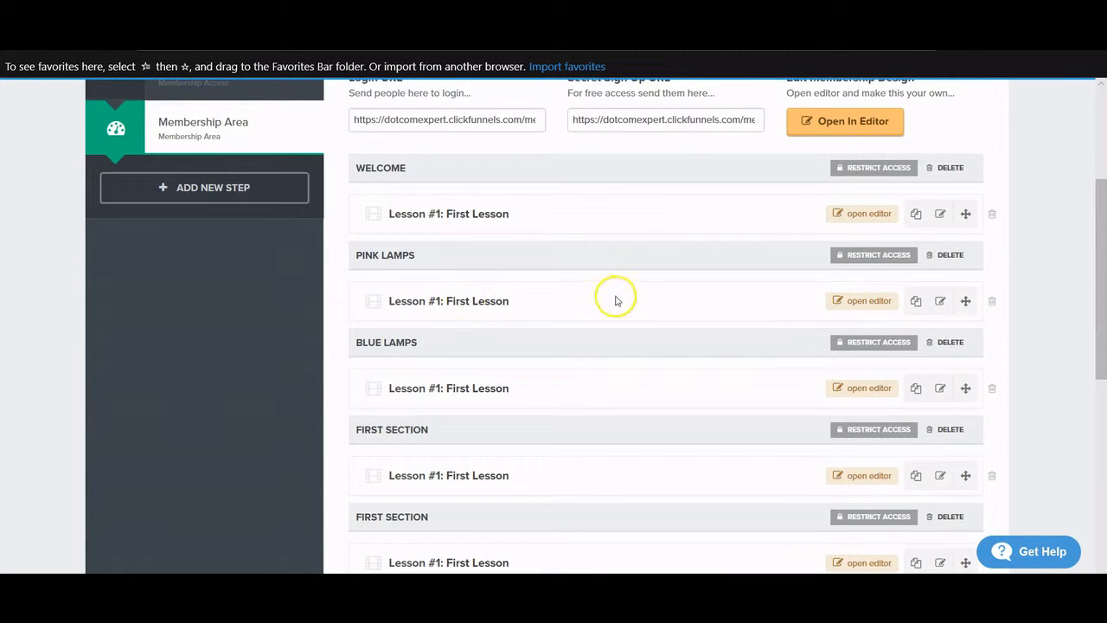
{"action": "scroll", "coordinate": [615, 300], "scroll_direction": "up", "scroll_amount": 1}
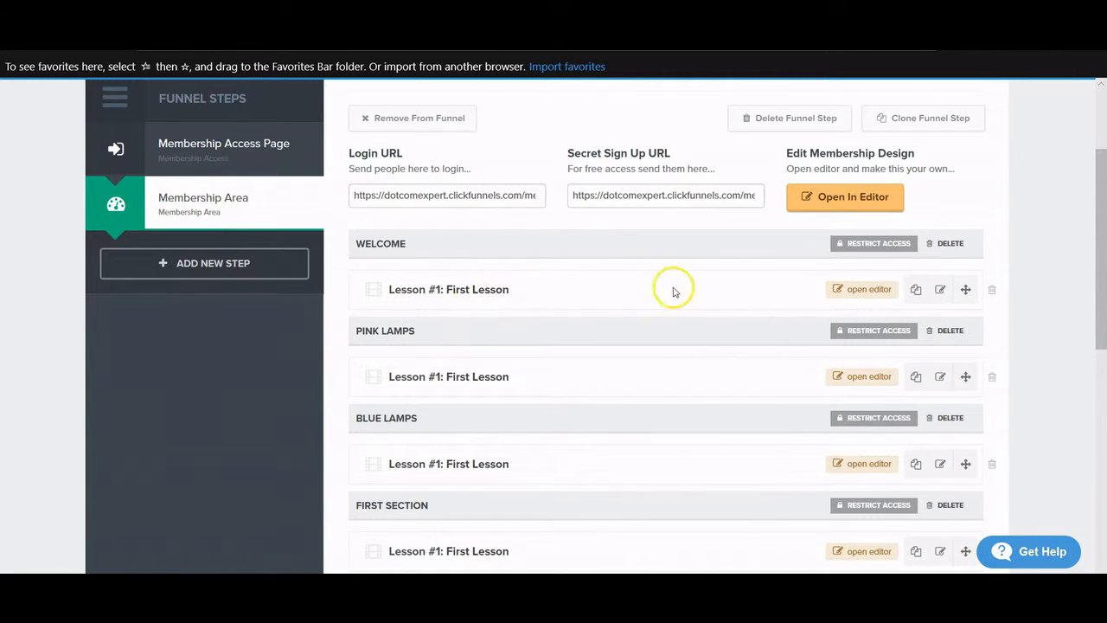
{"action": "left_click", "coordinate": [938, 301]}
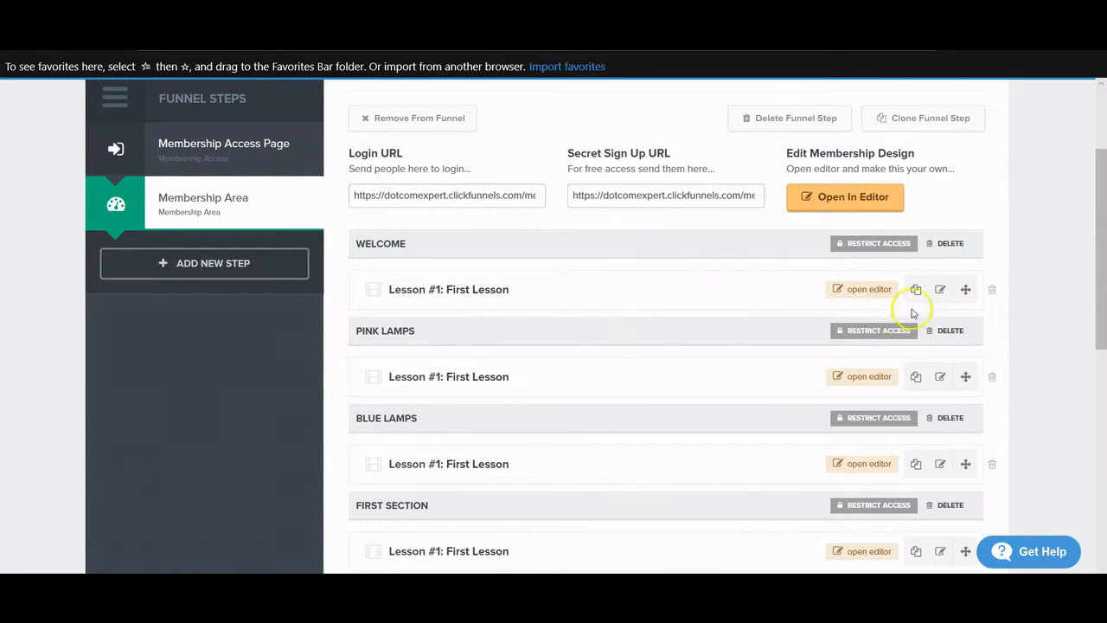
- Rename the WELCOME section's lesson from First Lesson to Welcome and update the lesson
{"action": "left_click", "coordinate": [940, 291]}
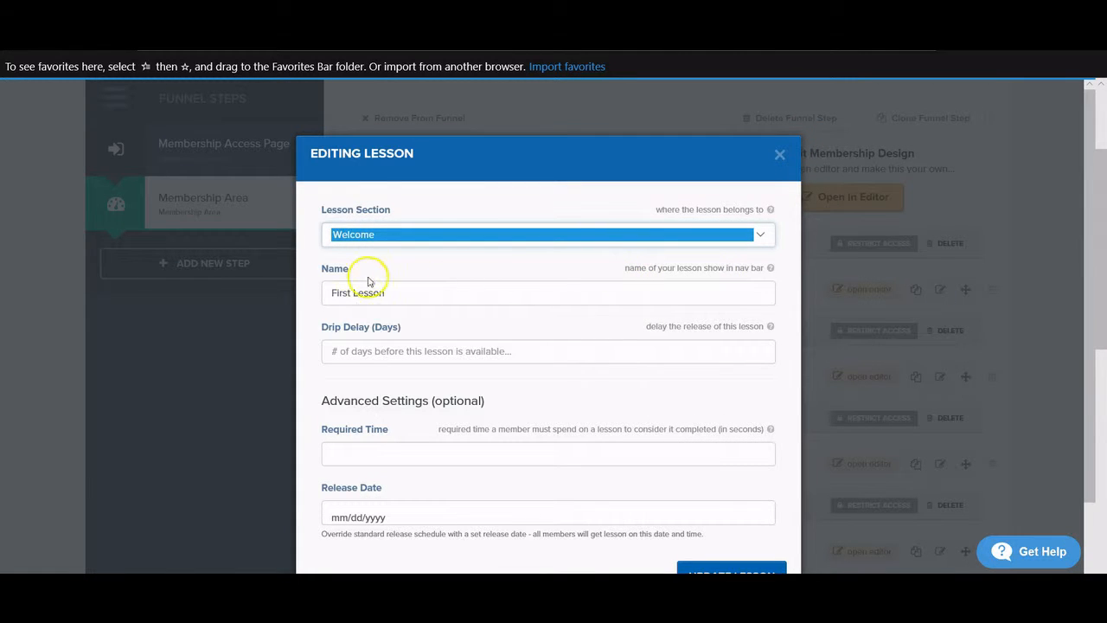
{"action": "triple_click", "coordinate": [553, 292]}
{"action": "key", "text": "BackSpace"}
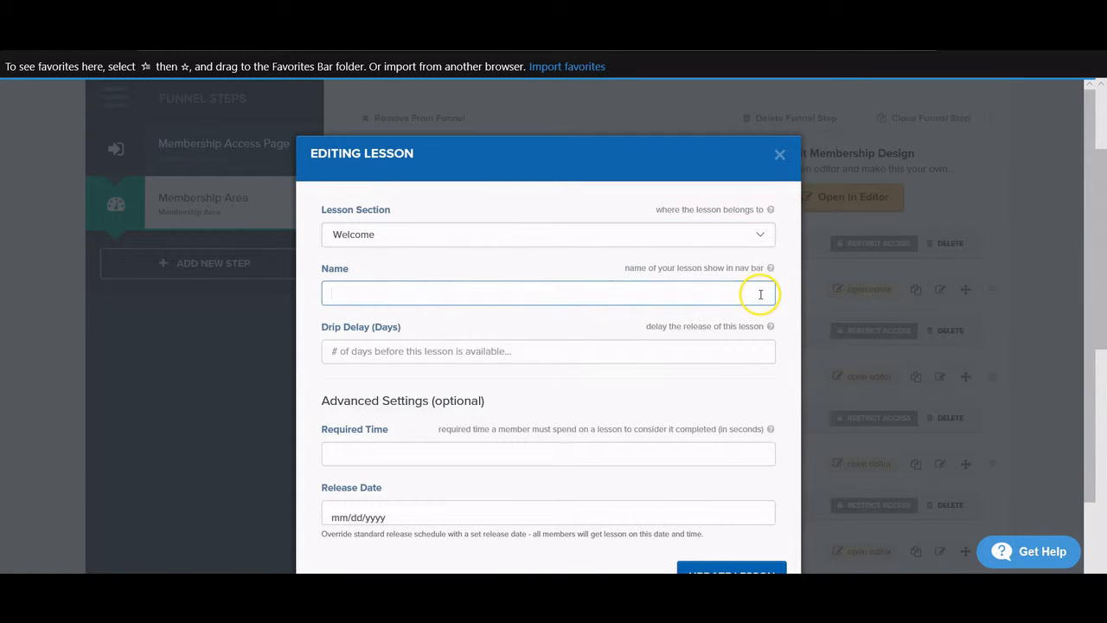
{"action": "type", "text": "Welcome"}
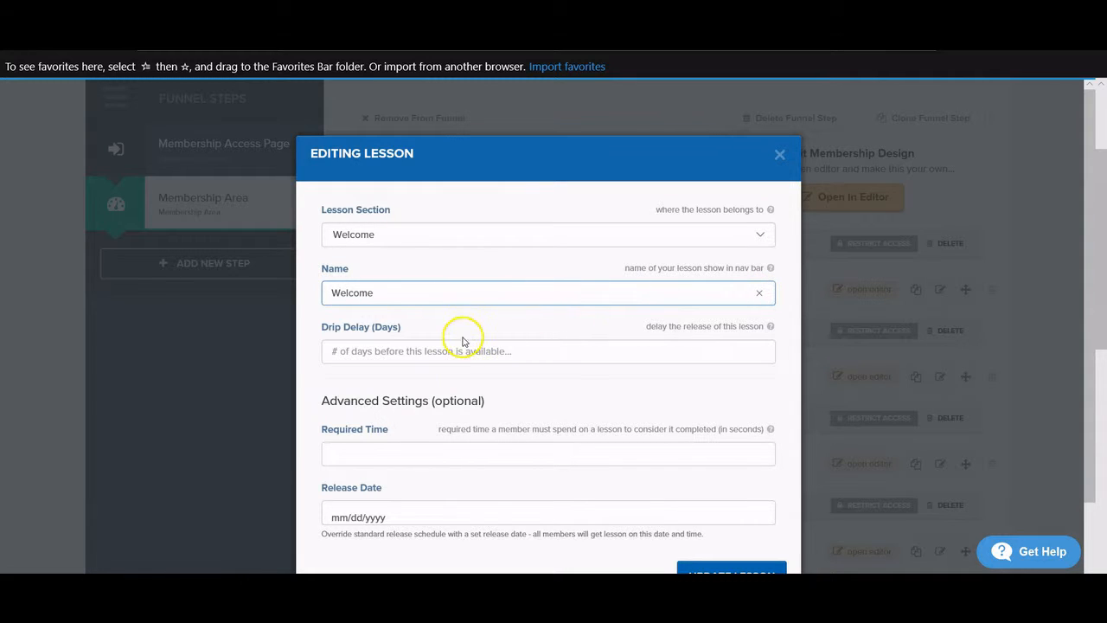
{"action": "scroll", "coordinate": [454, 357], "scroll_direction": "down", "scroll_amount": 2}
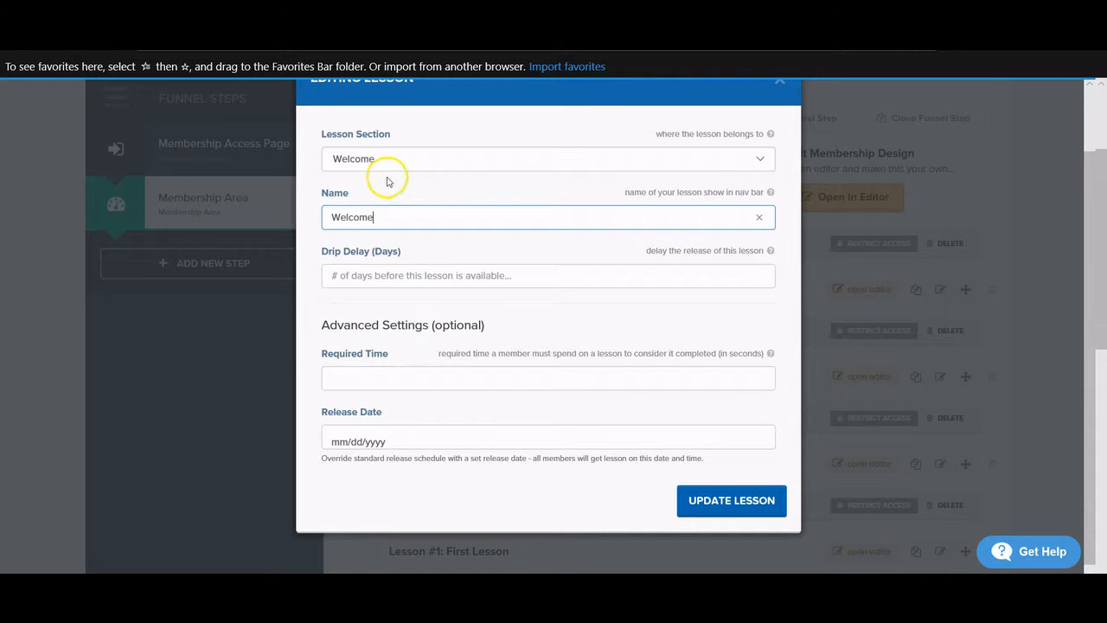
{"action": "left_click", "coordinate": [736, 502]}
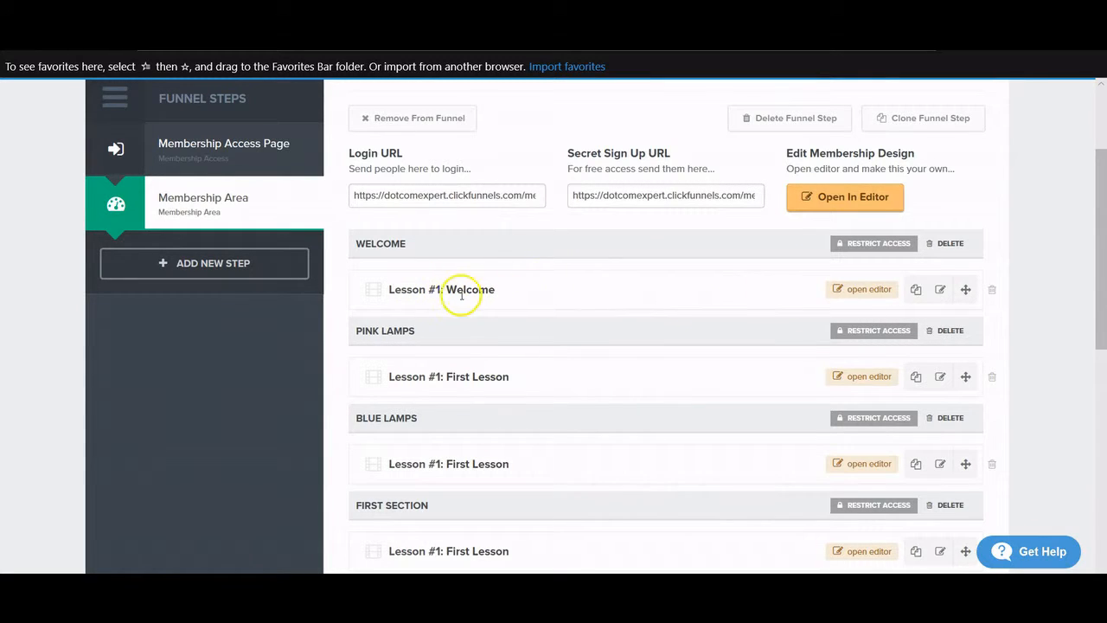
- Open the Welcome lesson's page in the editor and change the top header title to Pink Lamps
{"action": "left_click", "coordinate": [853, 290]}
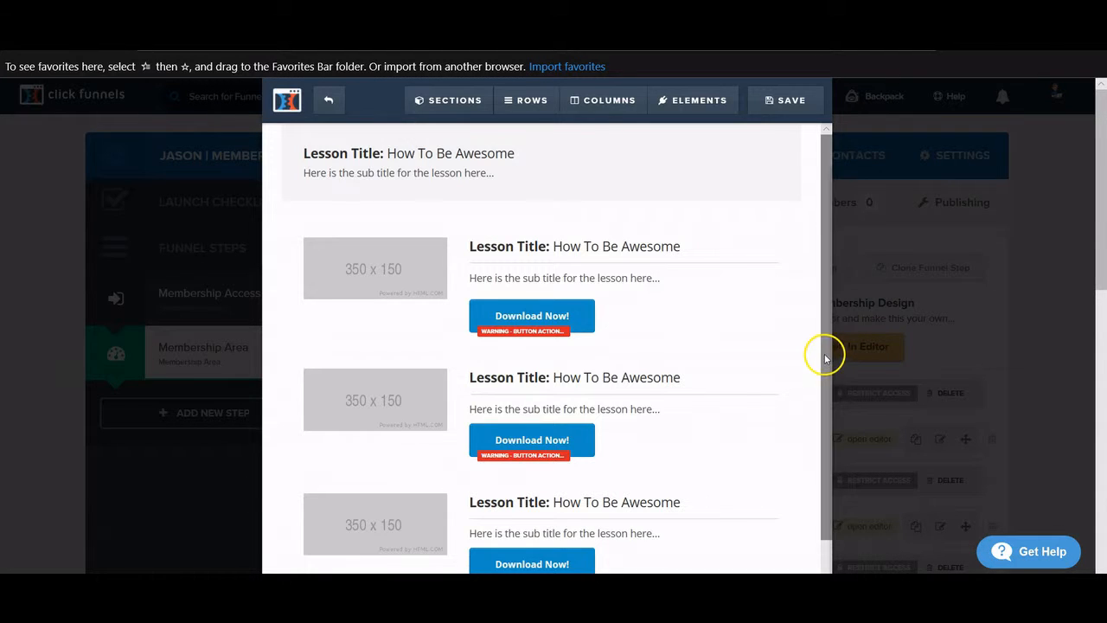
{"action": "scroll", "coordinate": [514, 205], "scroll_direction": "down", "scroll_amount": 2}
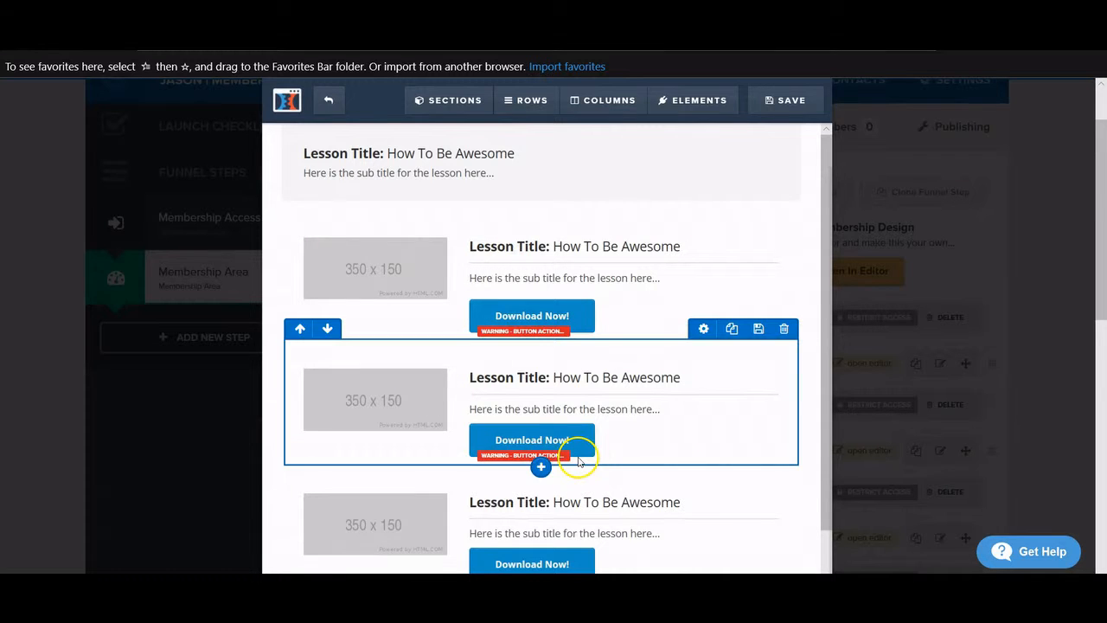
{"action": "left_click", "coordinate": [519, 153]}
{"action": "left_click_drag", "start_coordinate": [519, 153], "coordinate": [302, 153]}
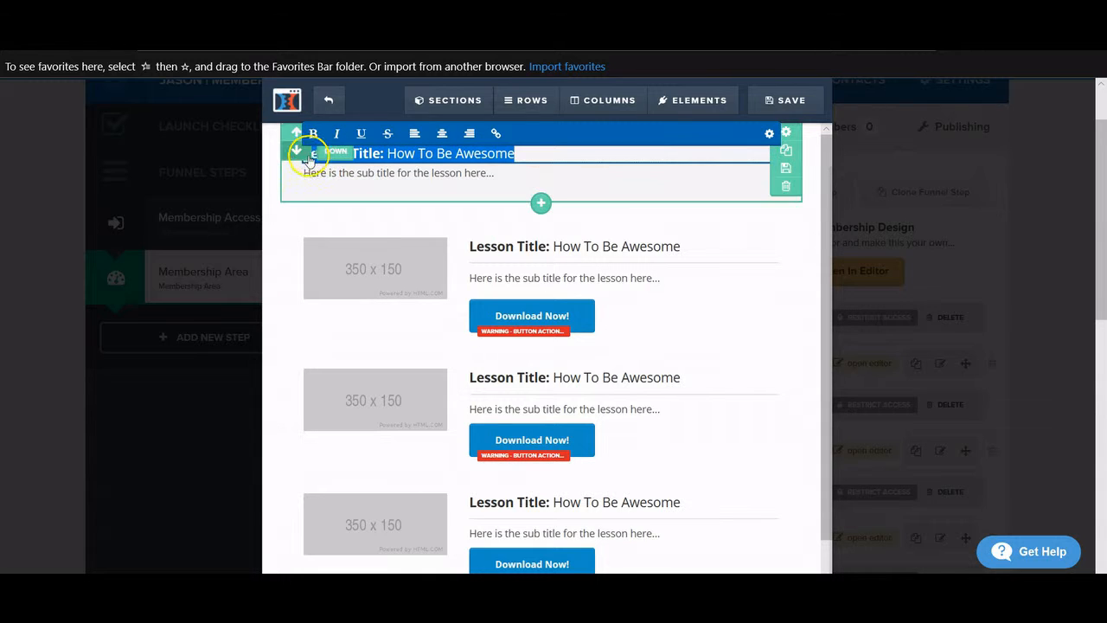
{"action": "key", "text": "BackSpace"}
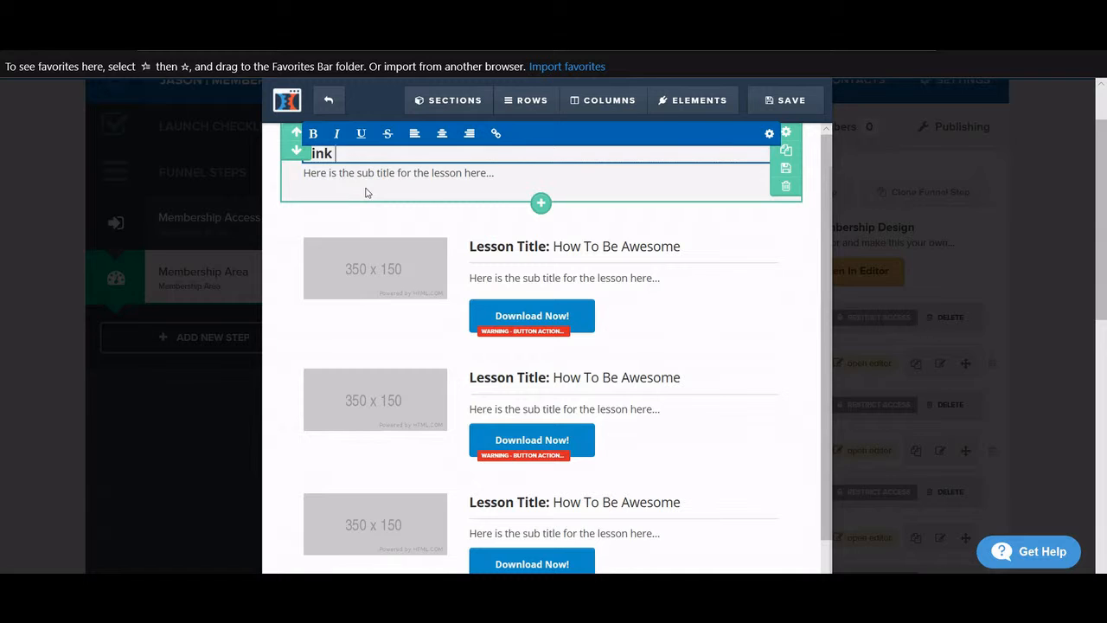
{"action": "left_click", "coordinate": [440, 173]}
- Leave the header subtitle unchanged and select the first lesson's placeholder image
{"action": "triple_click", "coordinate": [500, 173]}
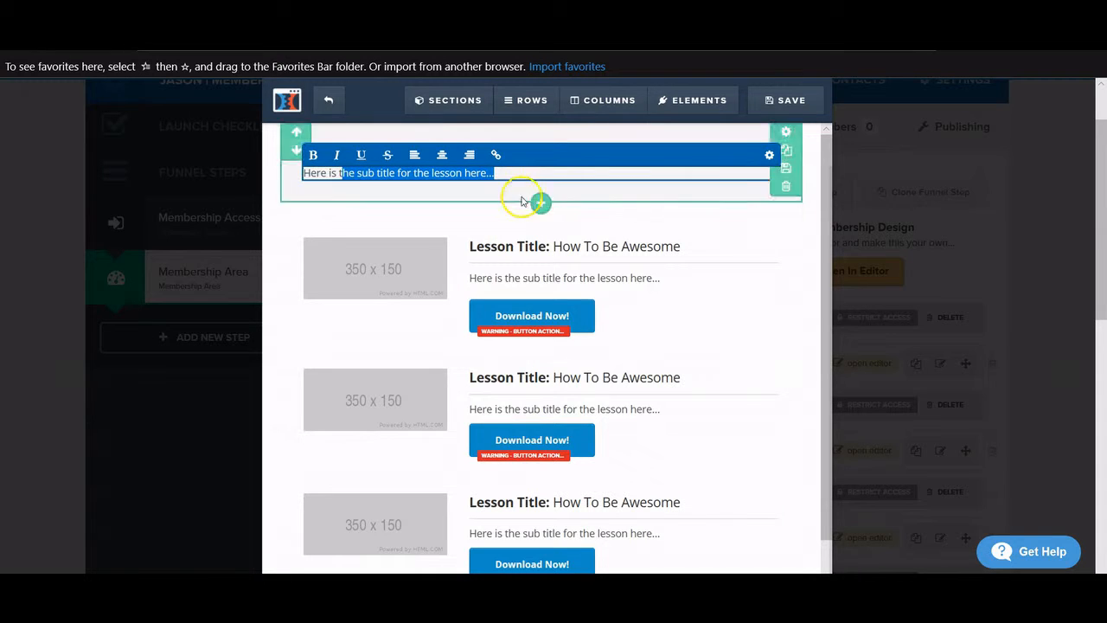
{"action": "left_click", "coordinate": [694, 217]}
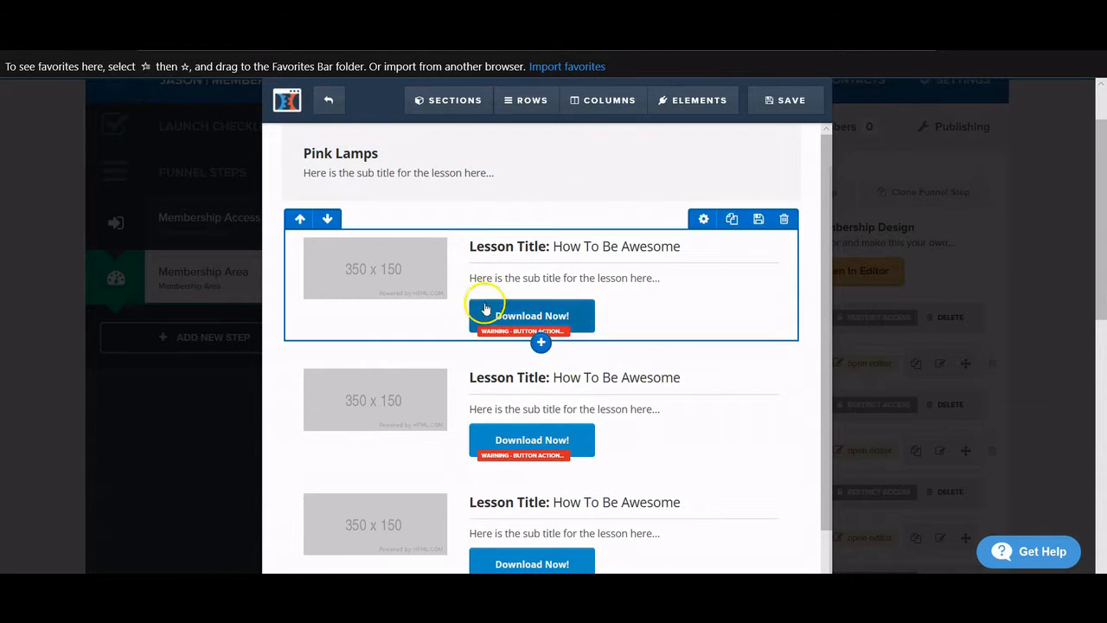
{"action": "scroll", "coordinate": [433, 221], "scroll_direction": "down", "scroll_amount": 1}
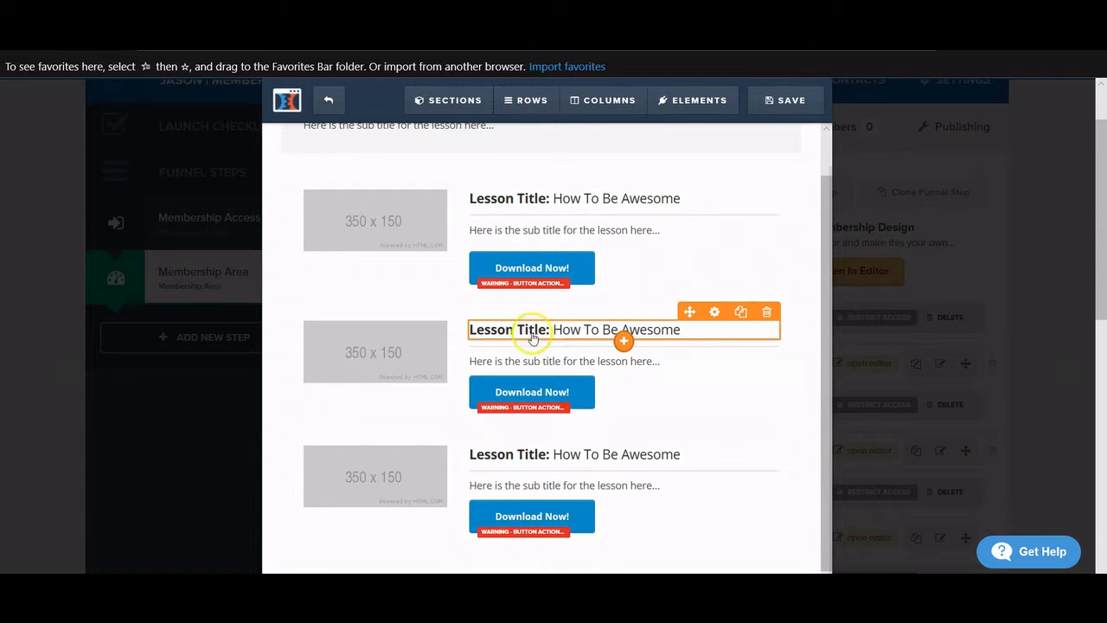
{"action": "scroll", "coordinate": [532, 337], "scroll_direction": "up", "scroll_amount": 1}
{"action": "scroll", "coordinate": [503, 330], "scroll_direction": "up", "scroll_amount": 1}
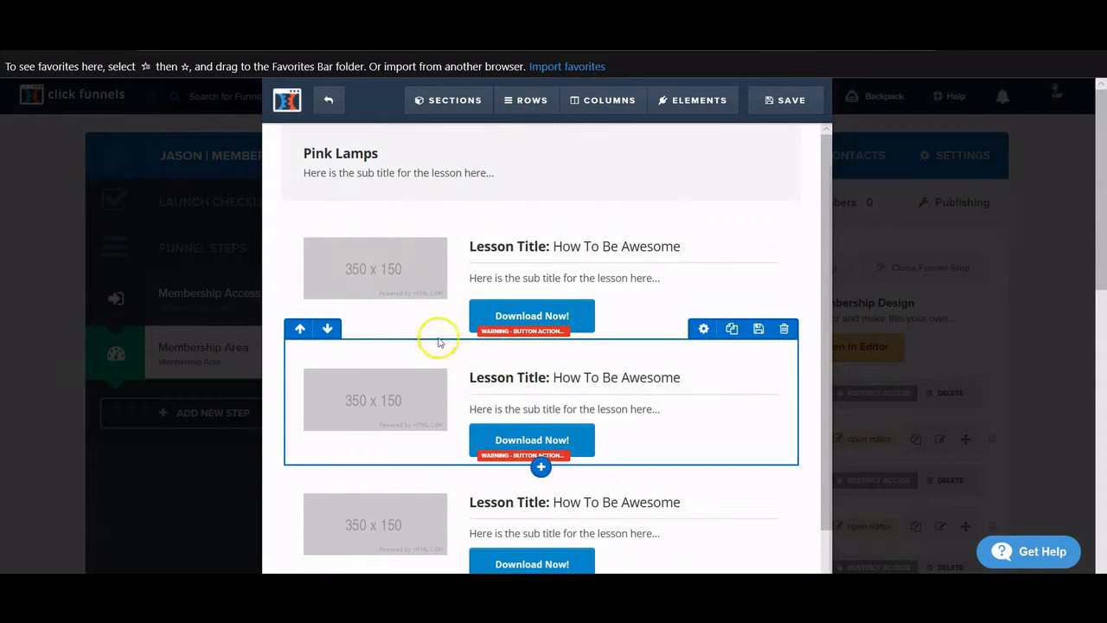
{"action": "left_click", "coordinate": [364, 261]}
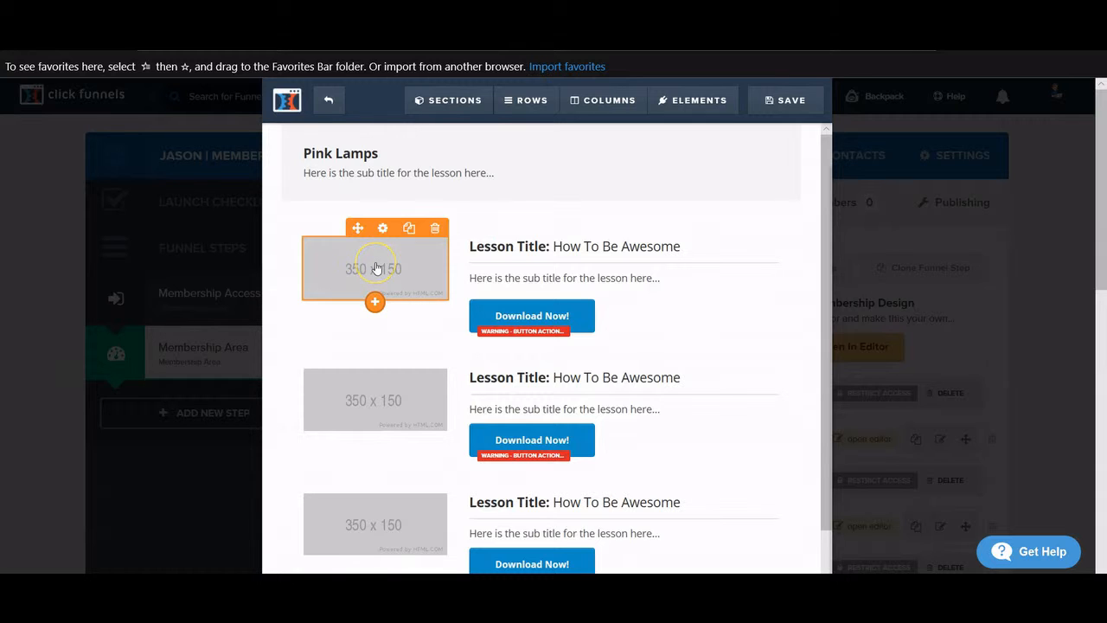
- Replace the first lesson's image with the orange product image from Uploaded Images
{"action": "left_click", "coordinate": [376, 268]}
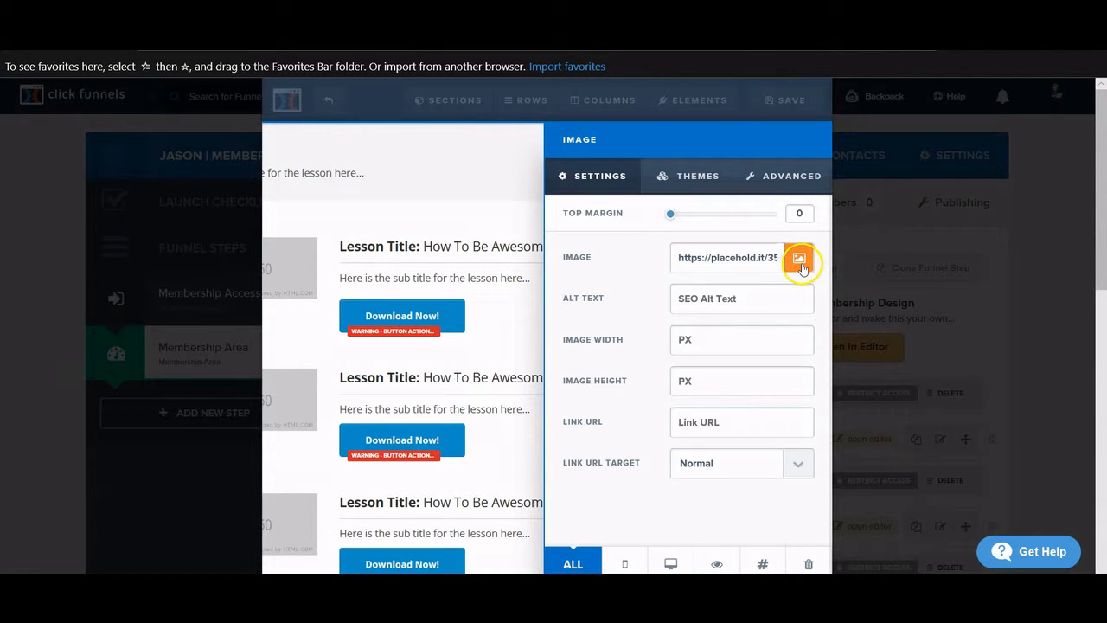
{"action": "left_click", "coordinate": [800, 258]}
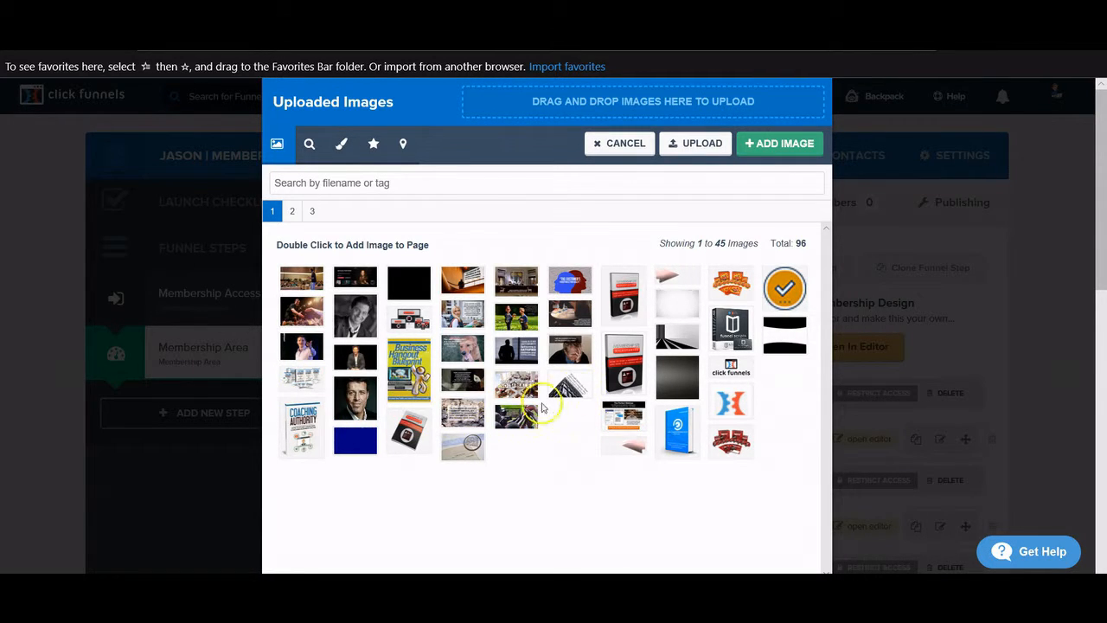
{"action": "left_click", "coordinate": [734, 291]}
{"action": "double_click", "coordinate": [733, 291]}
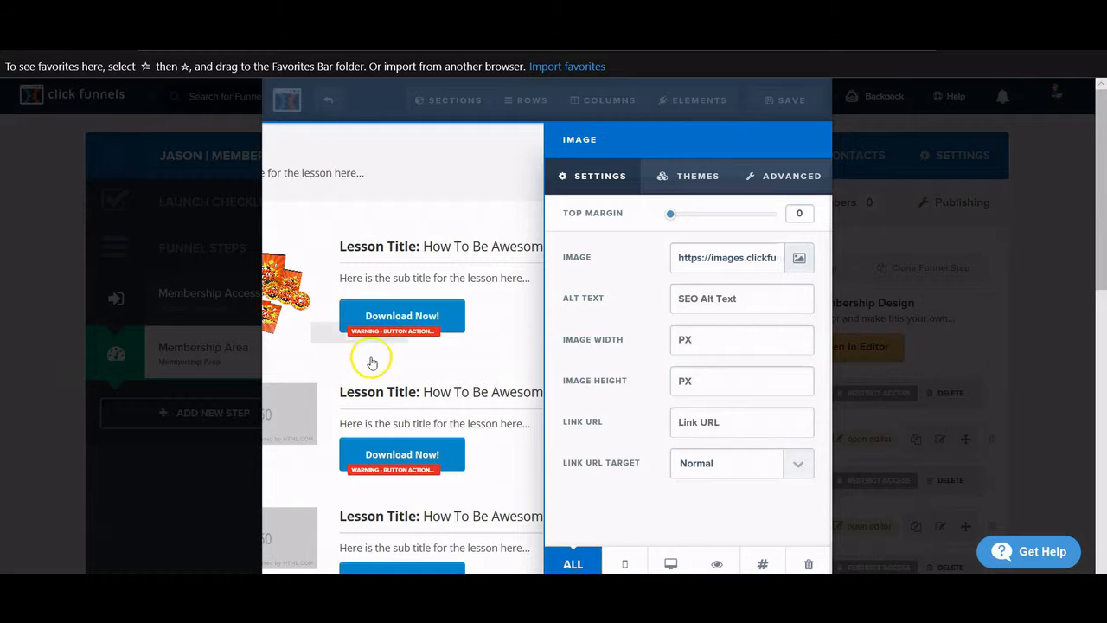
{"action": "left_click", "coordinate": [507, 358]}
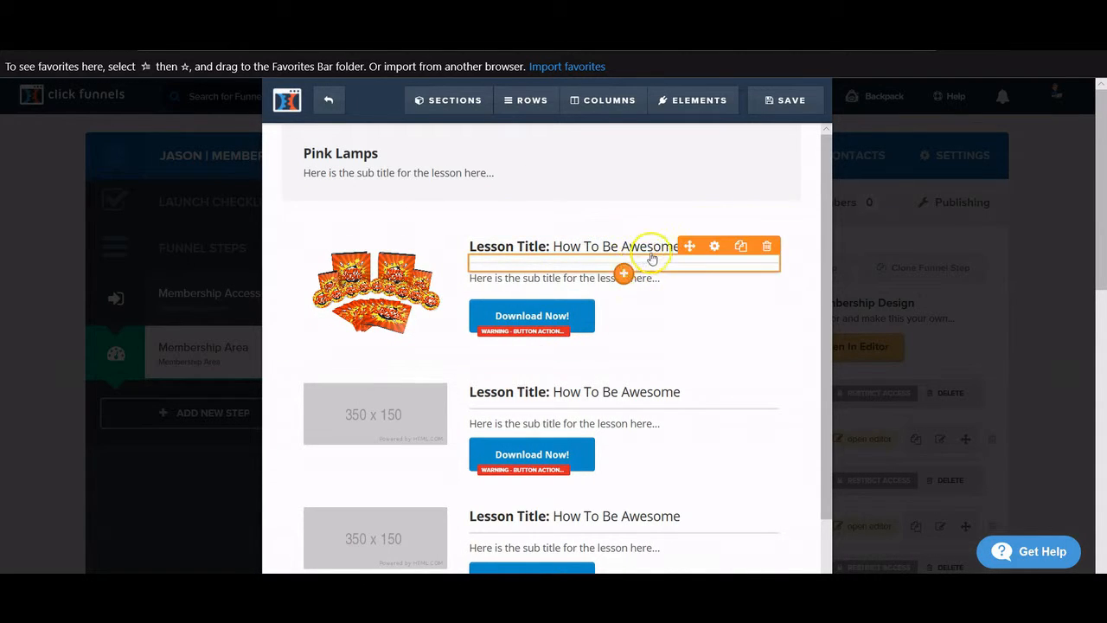
- Retitle the first lesson 'Pink Lamps For Beginners'
{"action": "left_click", "coordinate": [683, 247]}
{"action": "left_click_drag", "start_coordinate": [683, 248], "coordinate": [474, 252]}
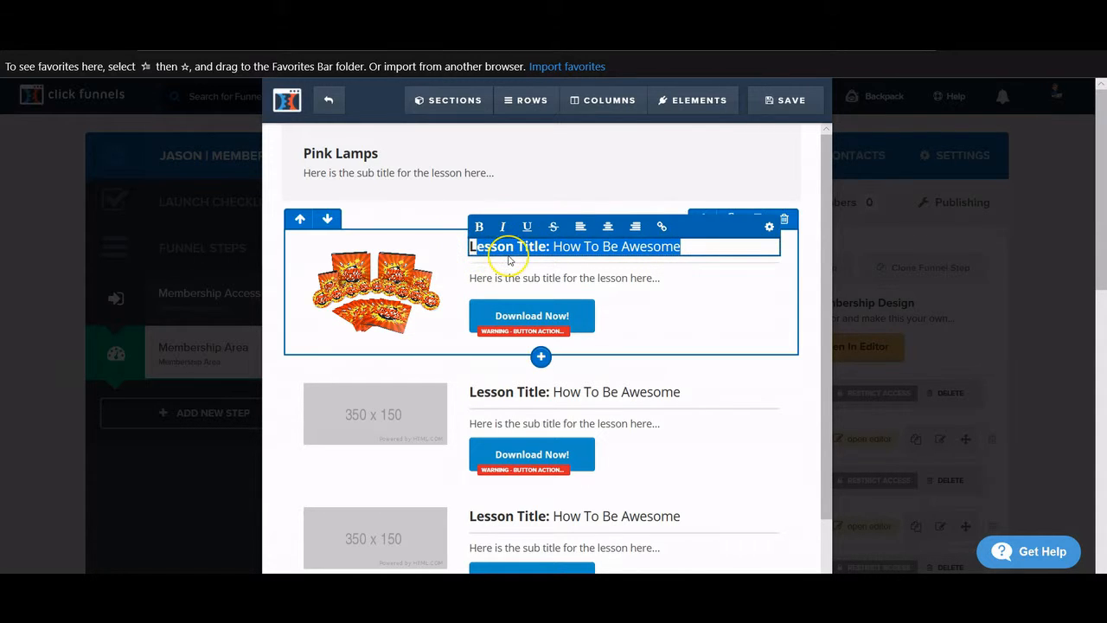
{"action": "type", "text": "L"}
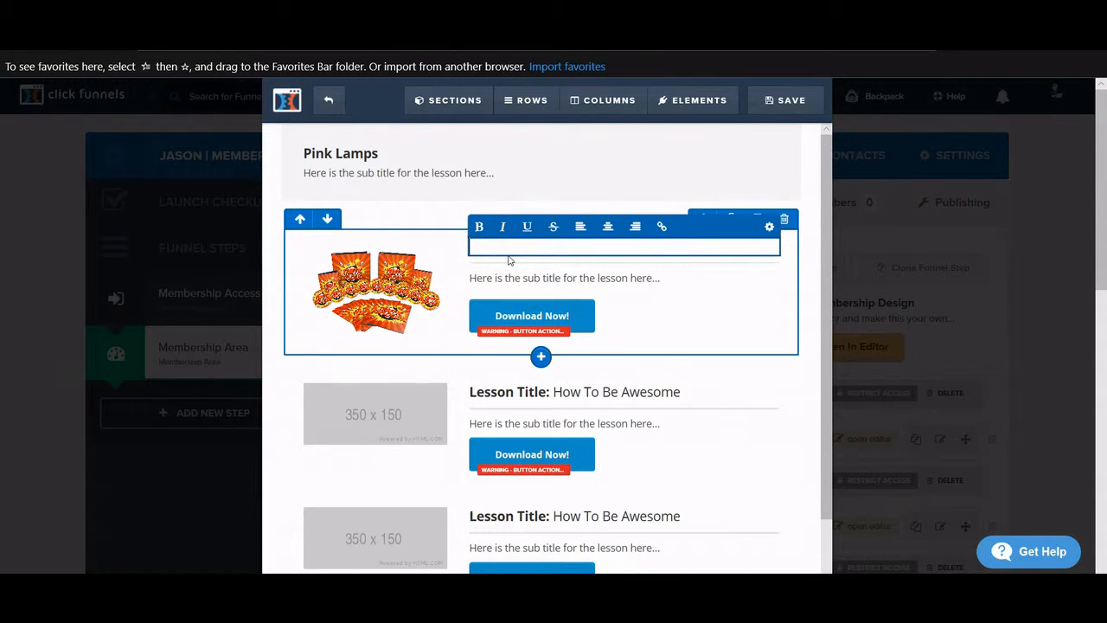
{"action": "type", "text": "ink Lamps For Beg"}
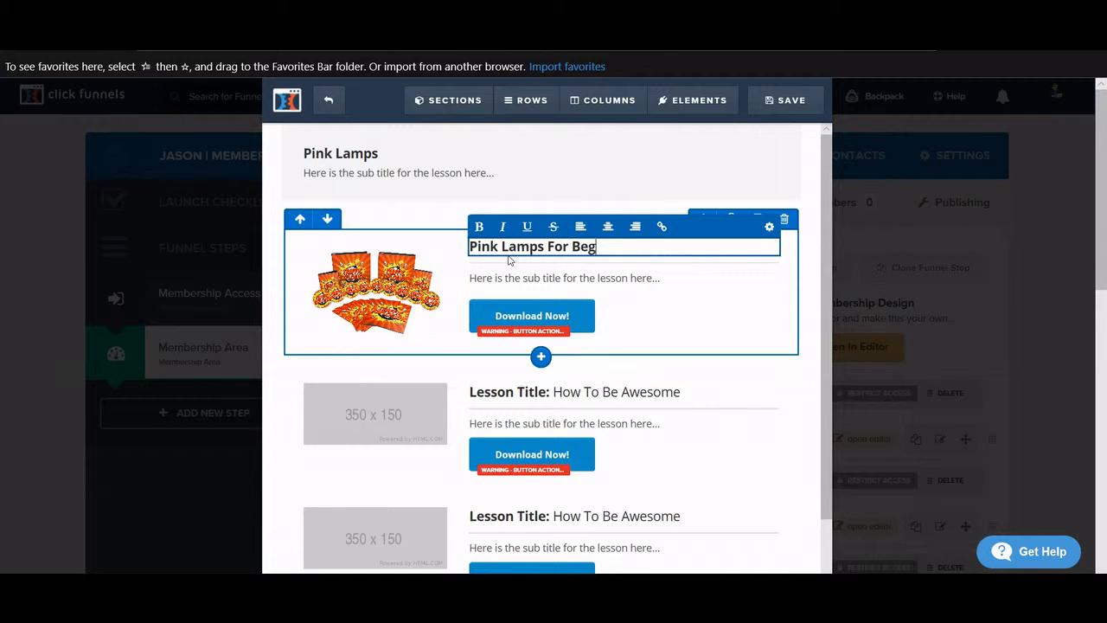
{"action": "type", "text": "inners"}
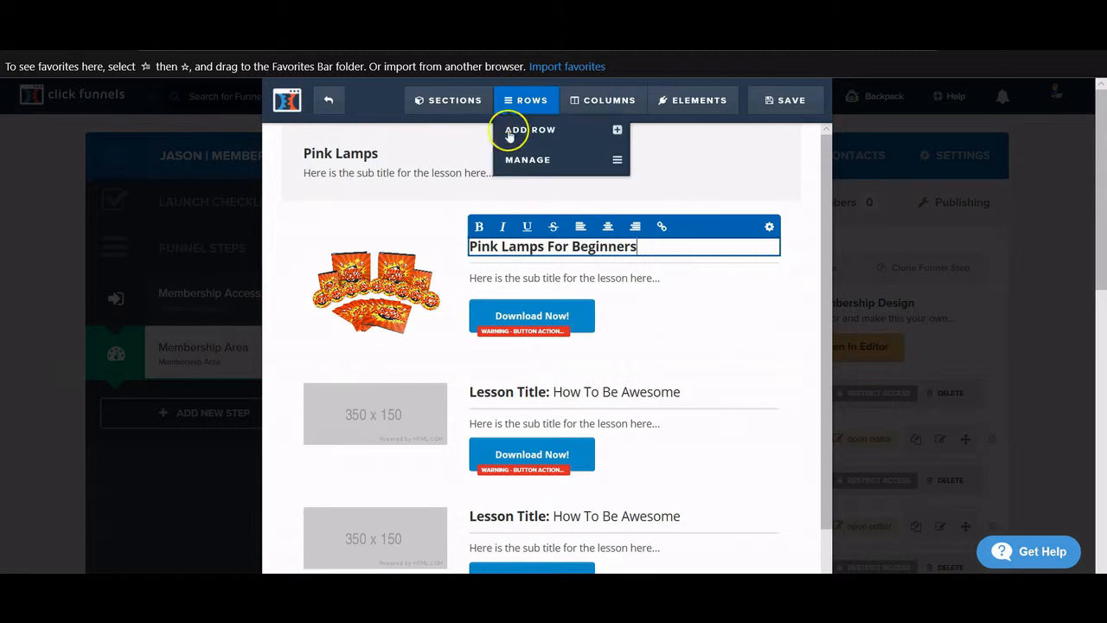
{"action": "left_click", "coordinate": [556, 276]}
- Change the first lesson's subtitle to 'Here is all the info on pink lamps'
{"action": "left_click", "coordinate": [662, 277]}
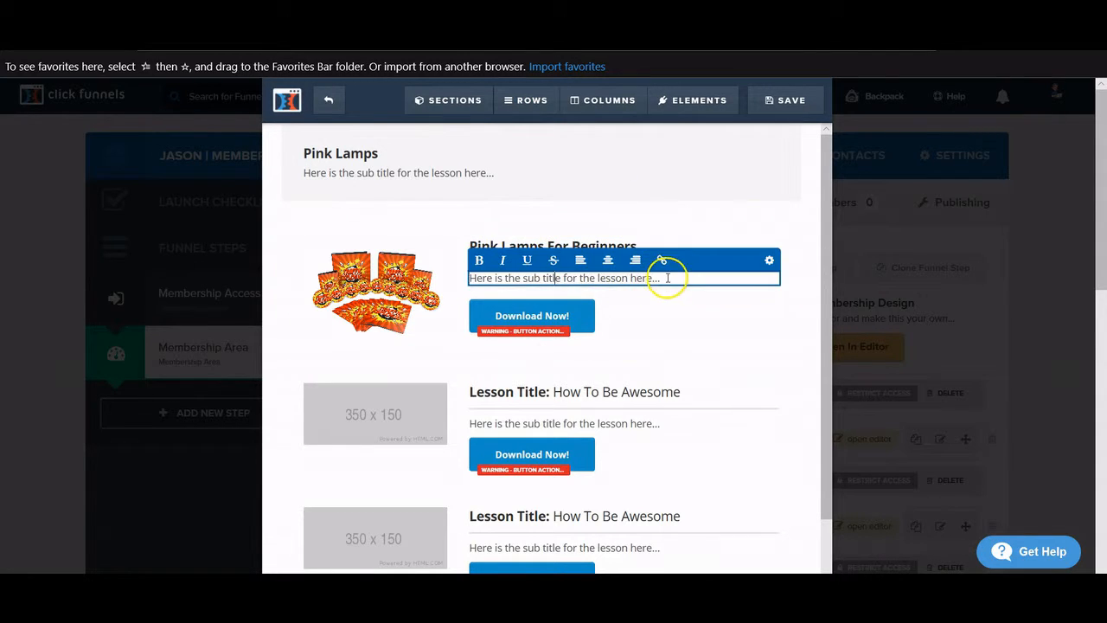
{"action": "left_click_drag", "start_coordinate": [667, 277], "coordinate": [470, 278]}
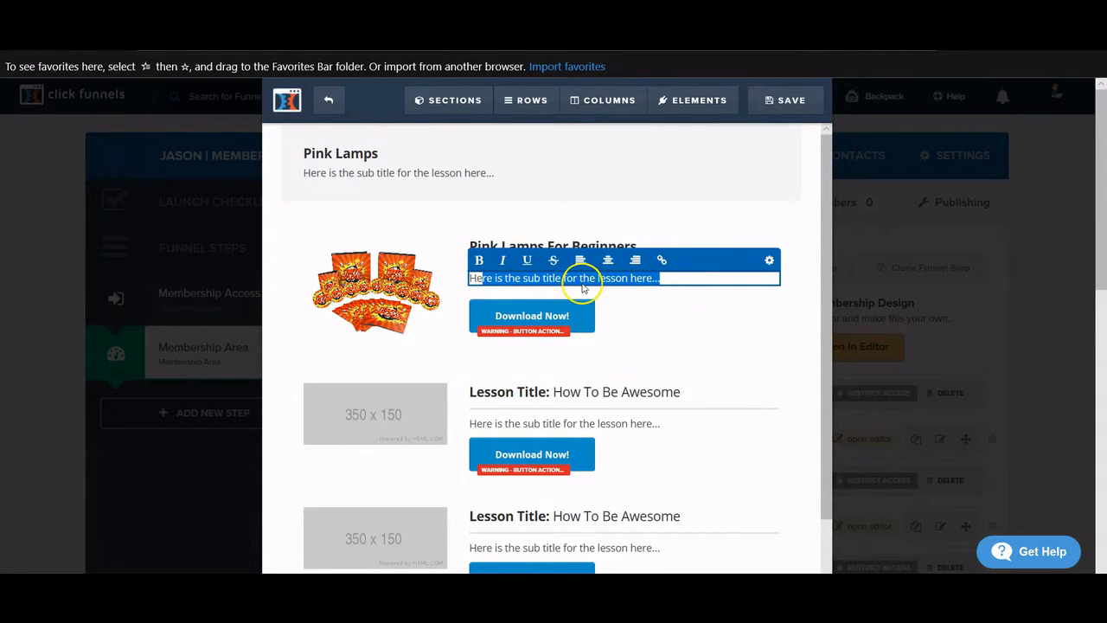
{"action": "left_click", "coordinate": [677, 278]}
{"action": "left_click_drag", "start_coordinate": [662, 278], "coordinate": [506, 283]}
{"action": "type", "text": "all the info on pink lamps"}
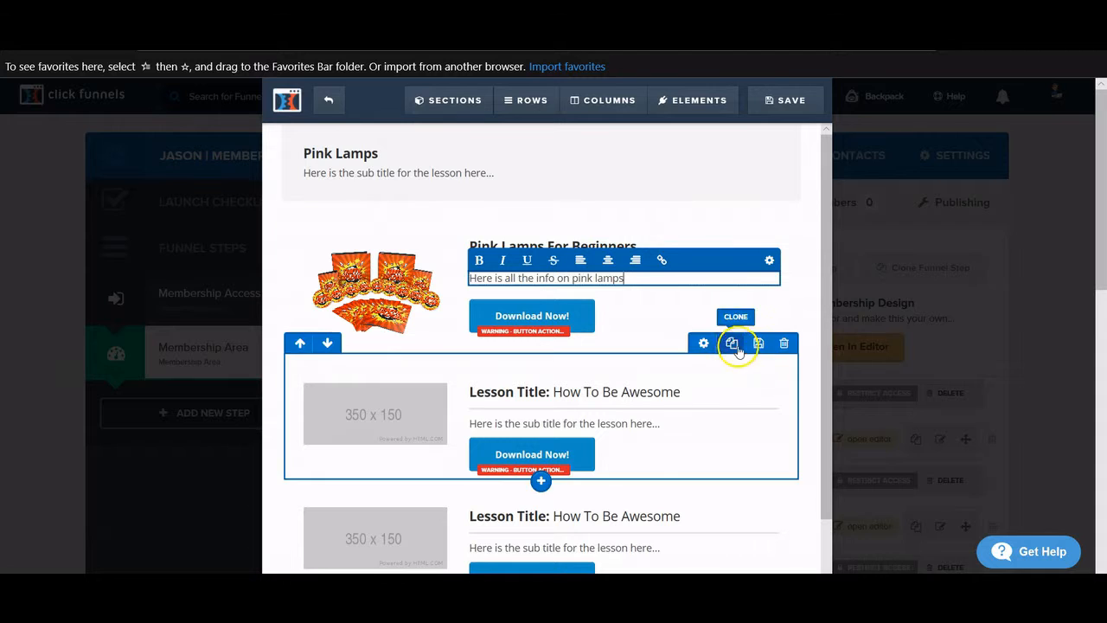
{"action": "left_click", "coordinate": [560, 181]}
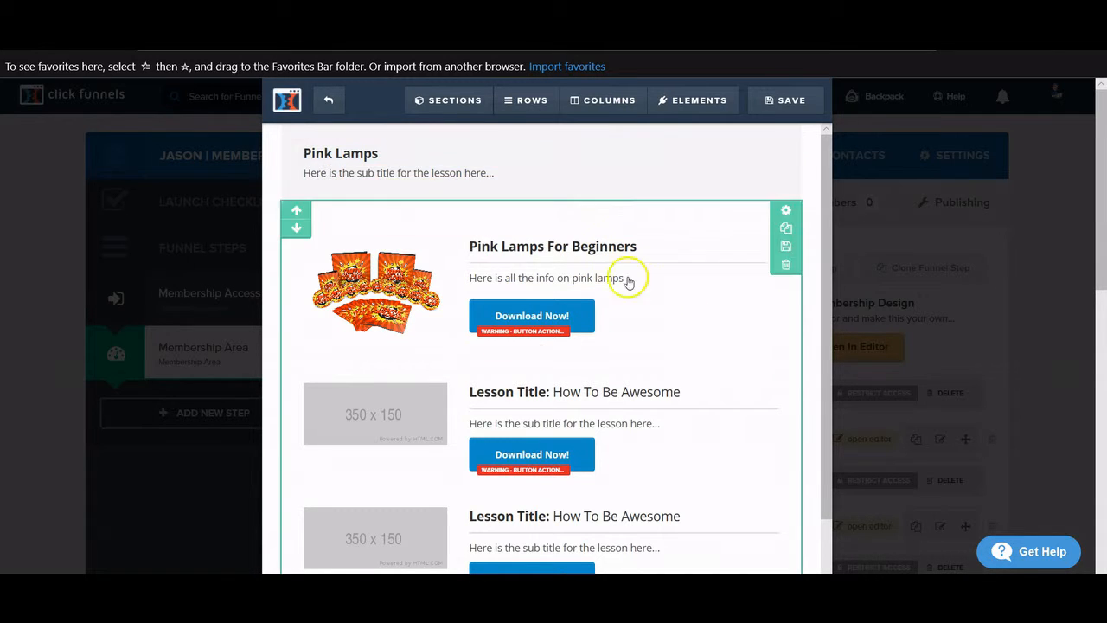
{"action": "left_click", "coordinate": [524, 310]}
{"action": "left_click", "coordinate": [516, 289]}
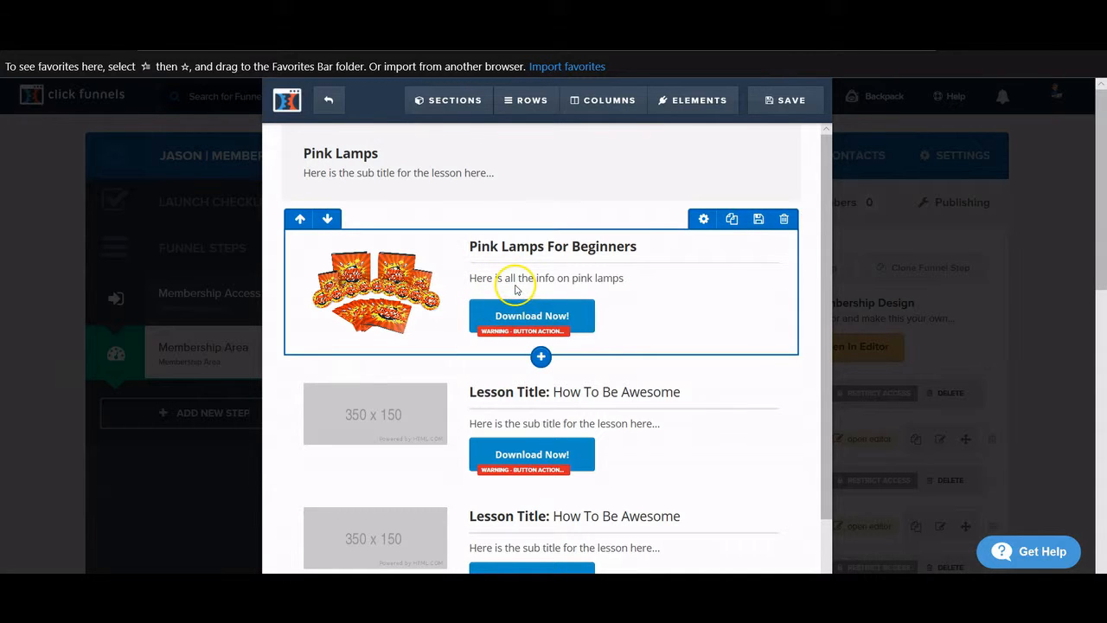
{"action": "left_click", "coordinate": [550, 318]}
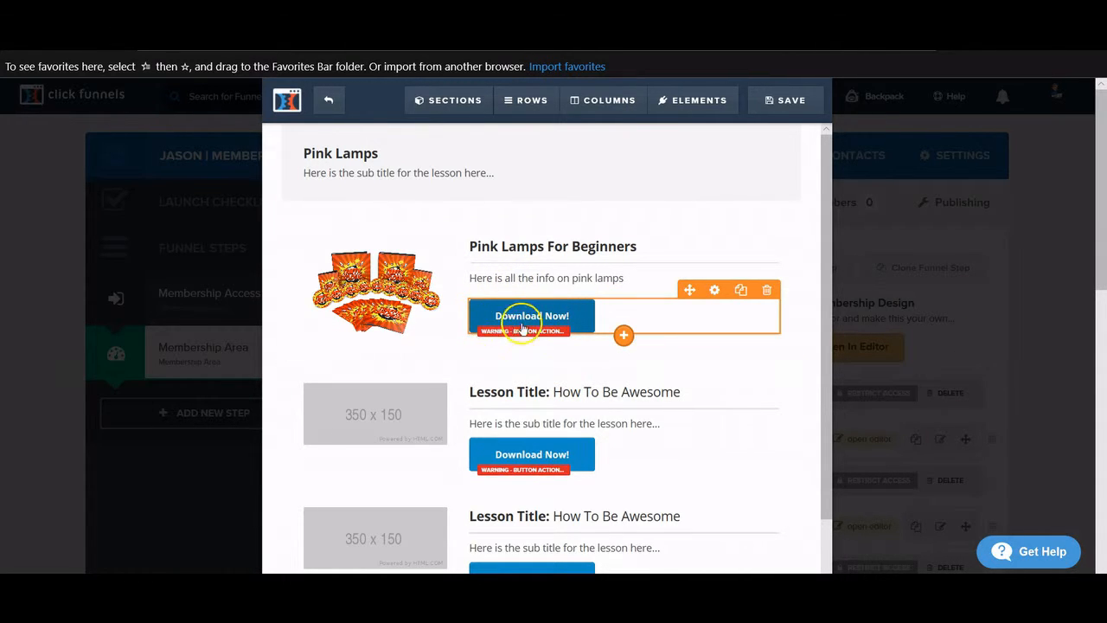
{"action": "left_click", "coordinate": [528, 316]}
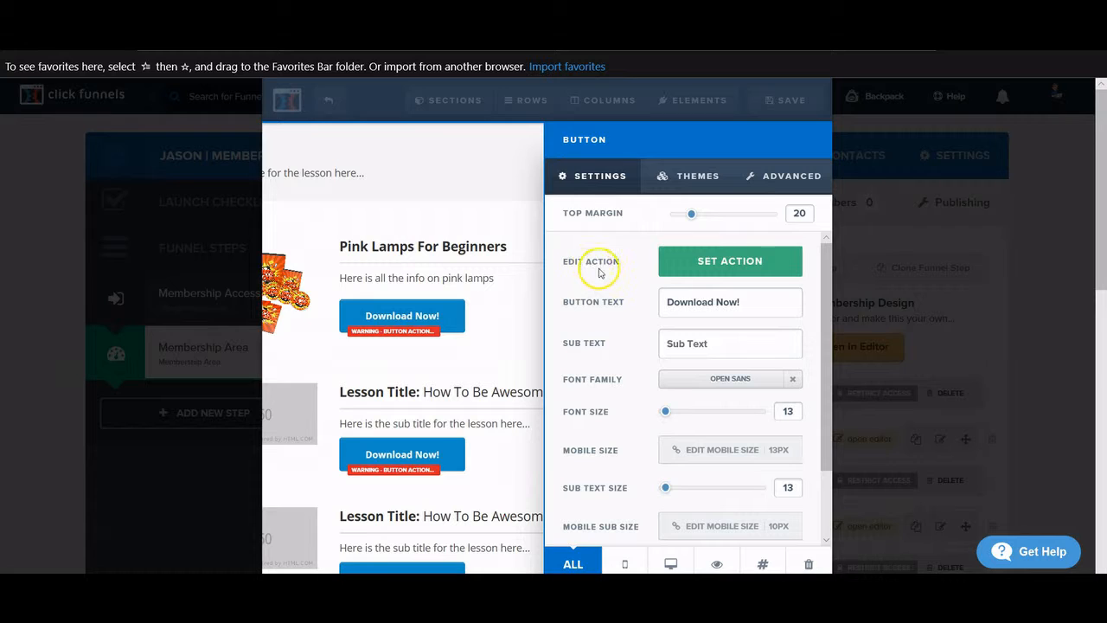
{"action": "left_click", "coordinate": [734, 264]}
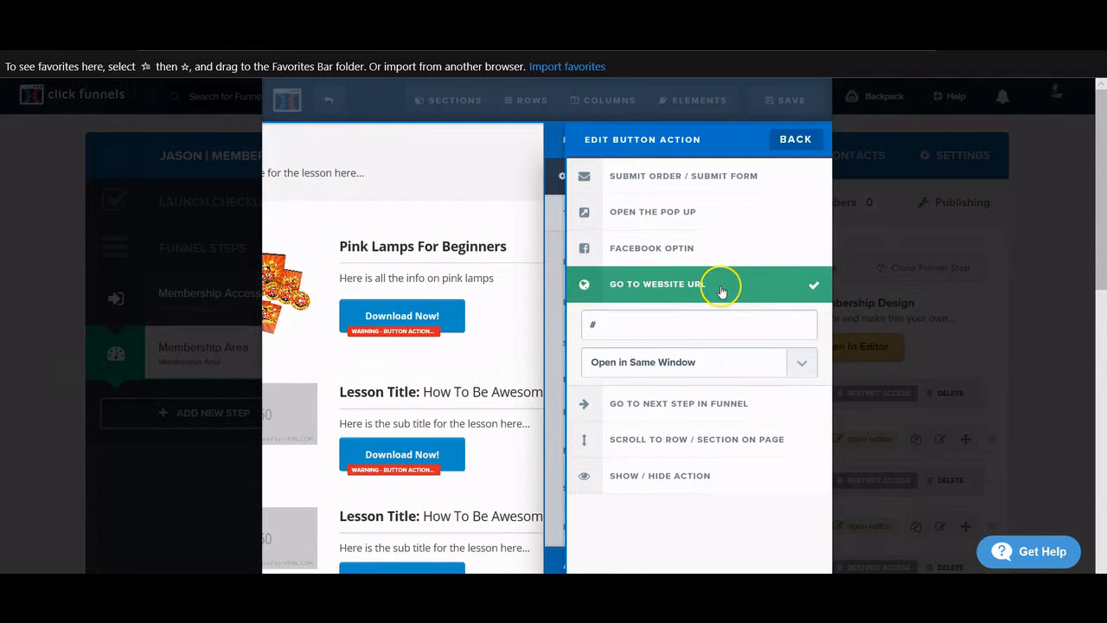
{"action": "left_click", "coordinate": [611, 322]}
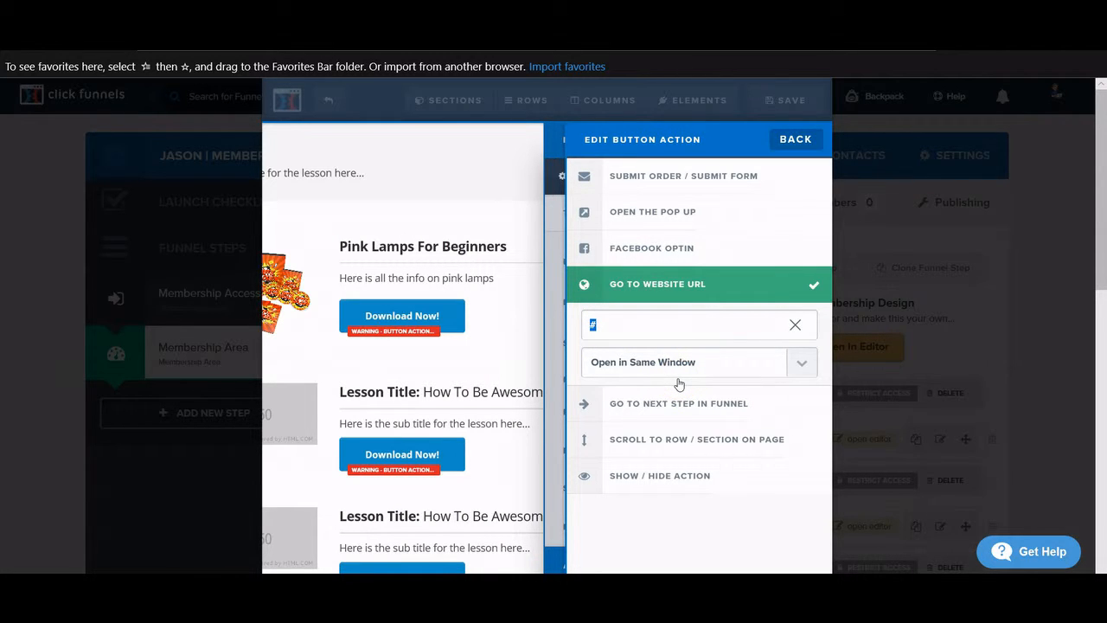
{"action": "type", "text": "www."}
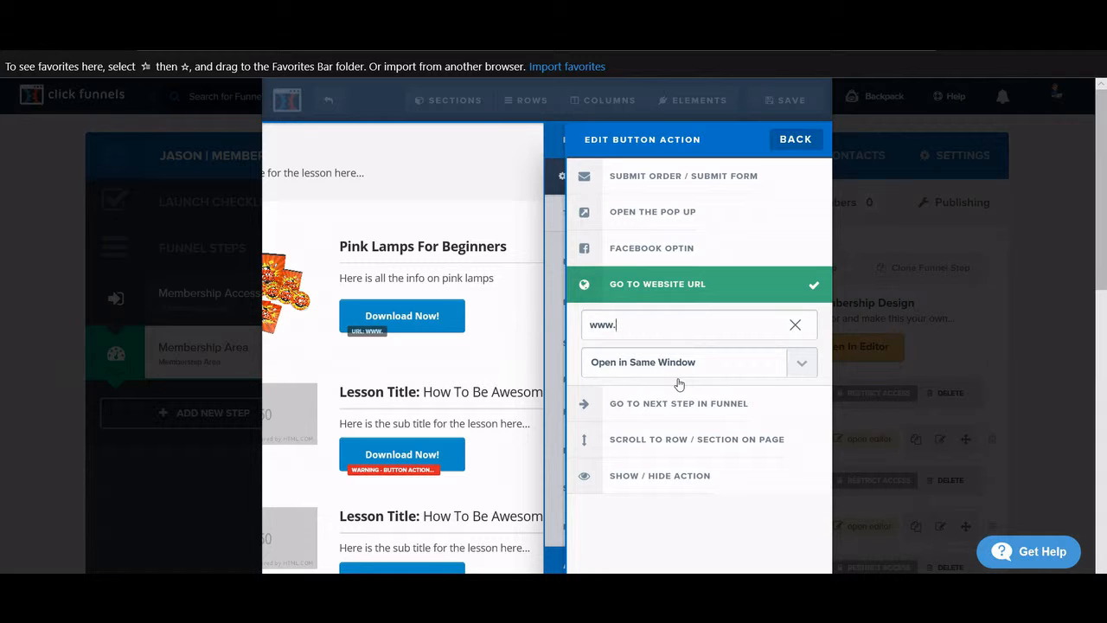
{"action": "type", "text": "yoursharelink"}
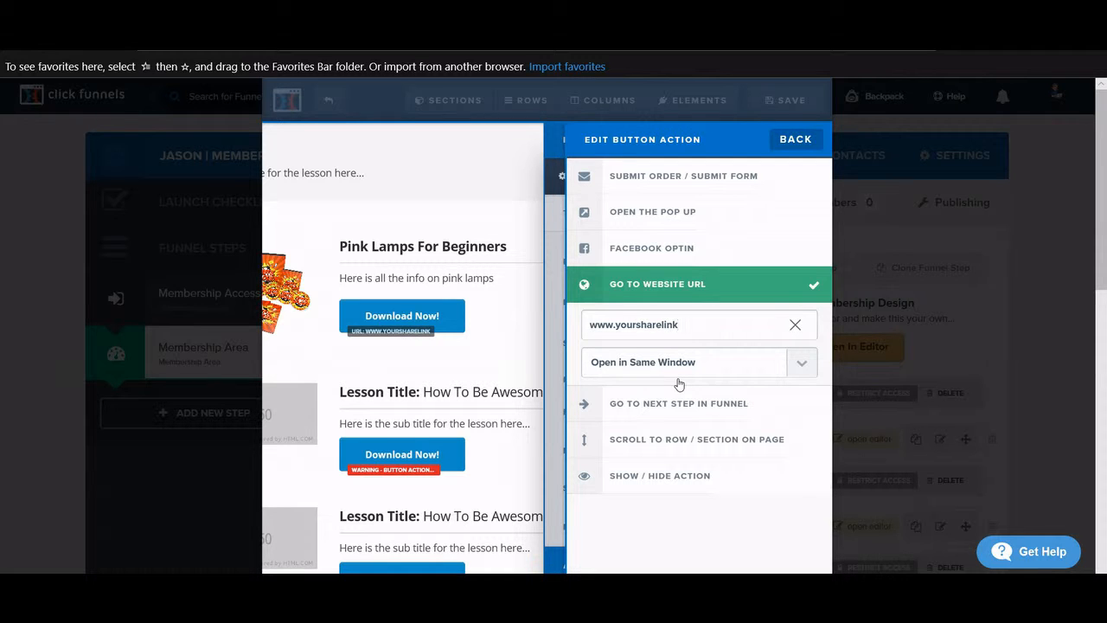
{"action": "type", "text": ".com"}
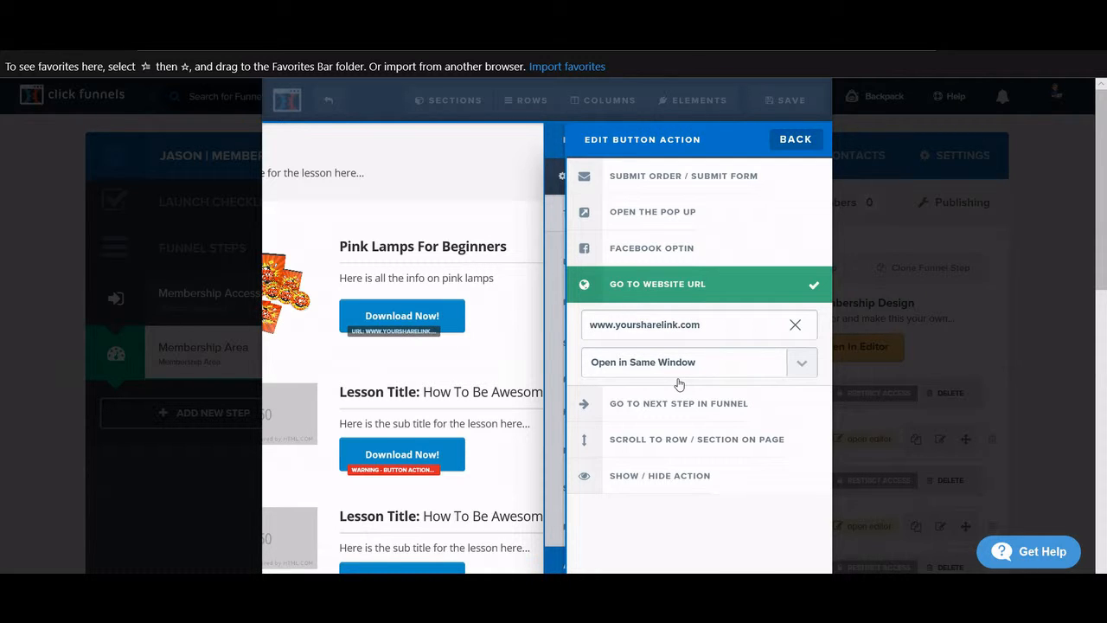
{"action": "left_click", "coordinate": [443, 343]}
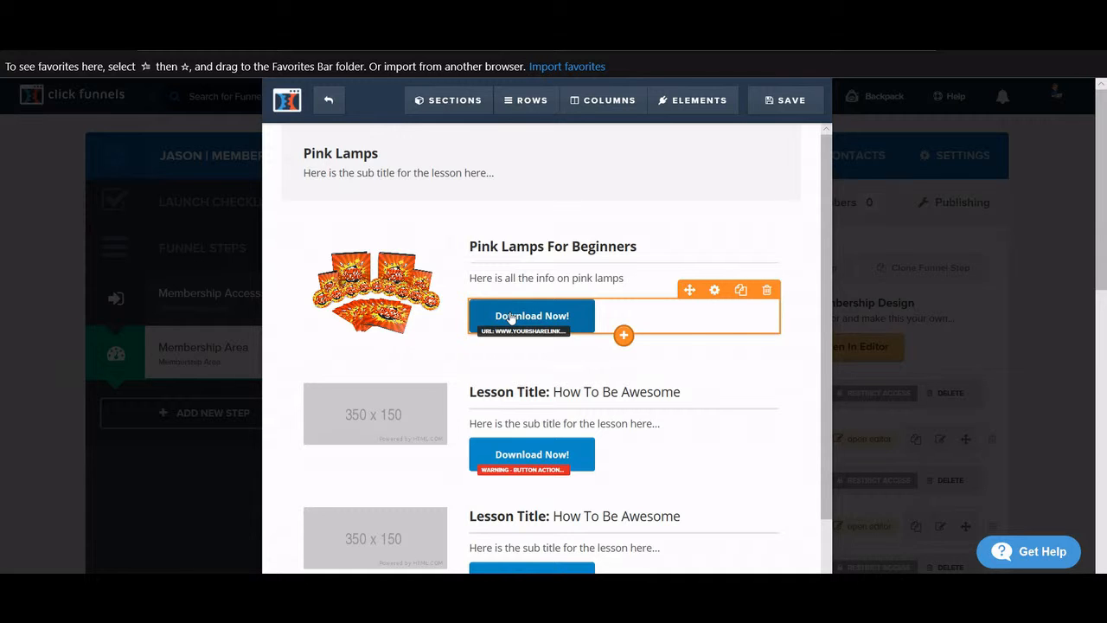
- Select the second lesson's Download Now button and its placeholder image
{"action": "scroll", "coordinate": [509, 318], "scroll_direction": "down", "scroll_amount": 1}
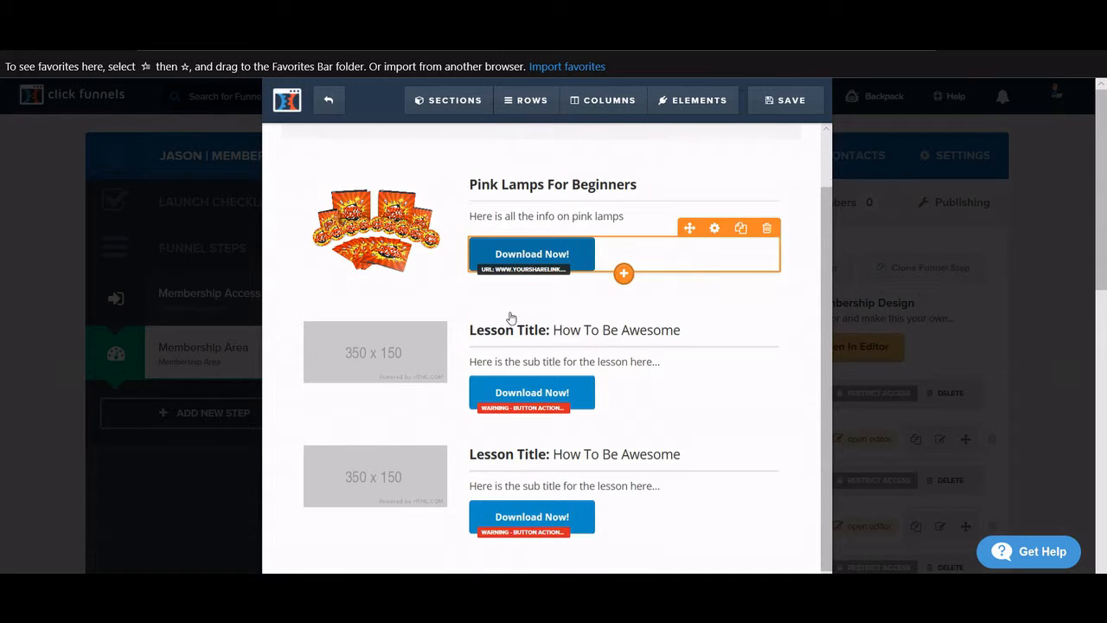
{"action": "left_click", "coordinate": [624, 426]}
{"action": "left_click", "coordinate": [489, 398]}
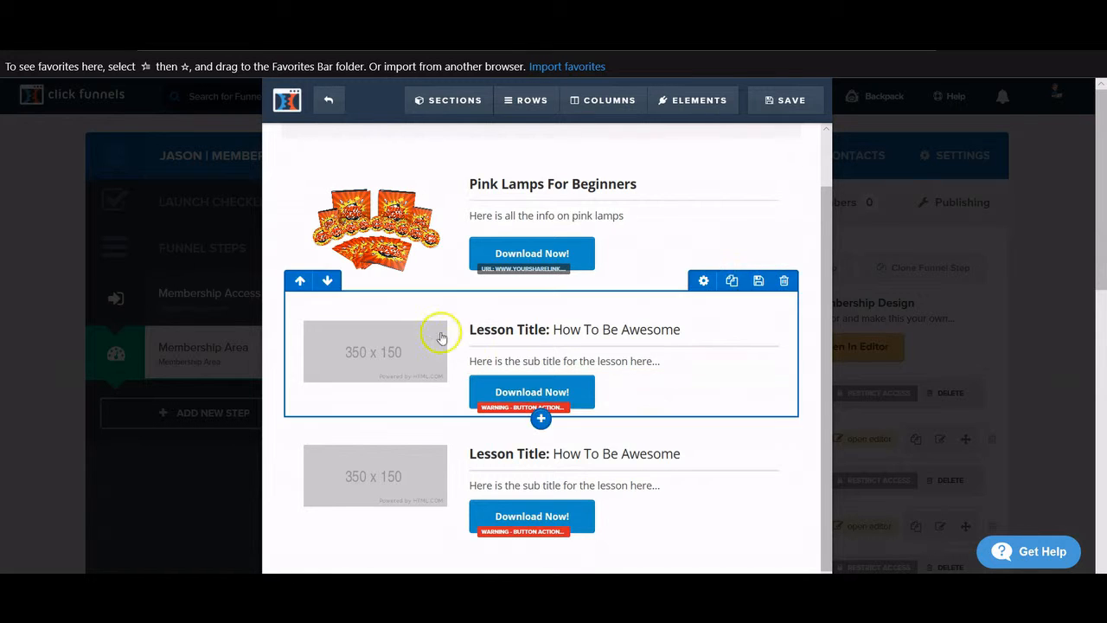
{"action": "left_click", "coordinate": [550, 392]}
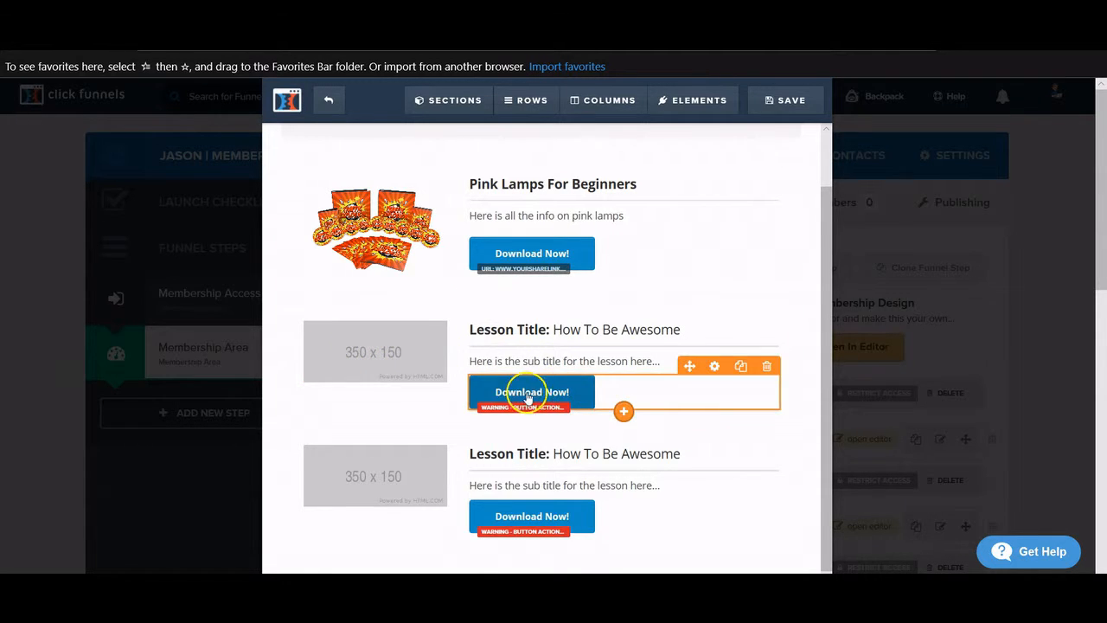
- Replace the second lesson's 350 x 150 placeholder with the ClickFunnels logo from Uploaded Images
{"action": "left_click", "coordinate": [373, 338]}
{"action": "left_click", "coordinate": [797, 261]}
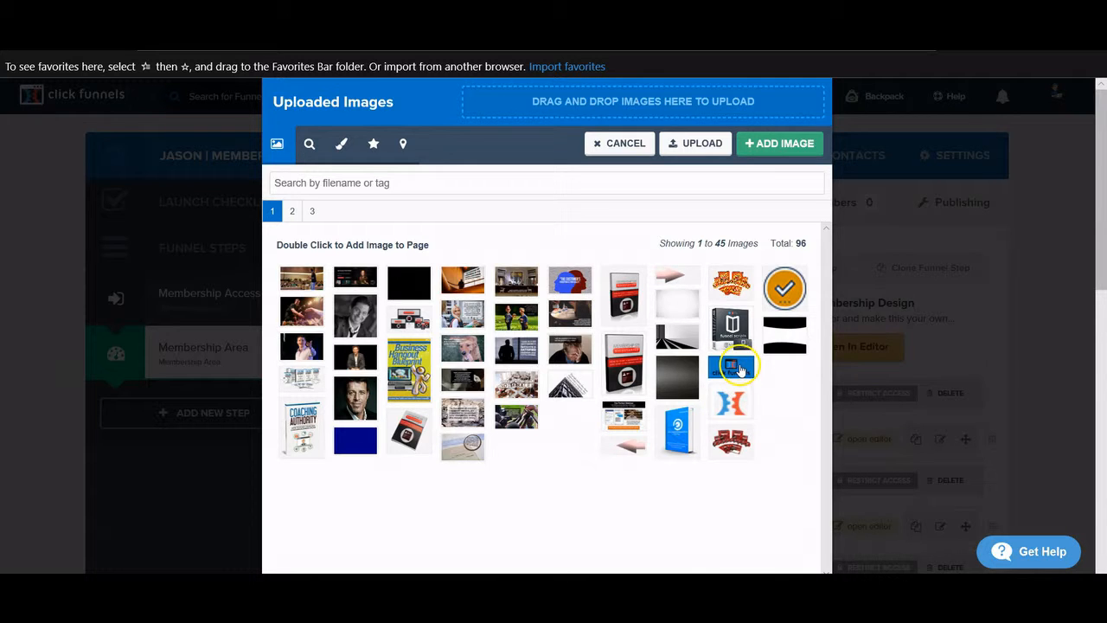
{"action": "double_click", "coordinate": [740, 370]}
{"action": "left_click", "coordinate": [513, 372]}
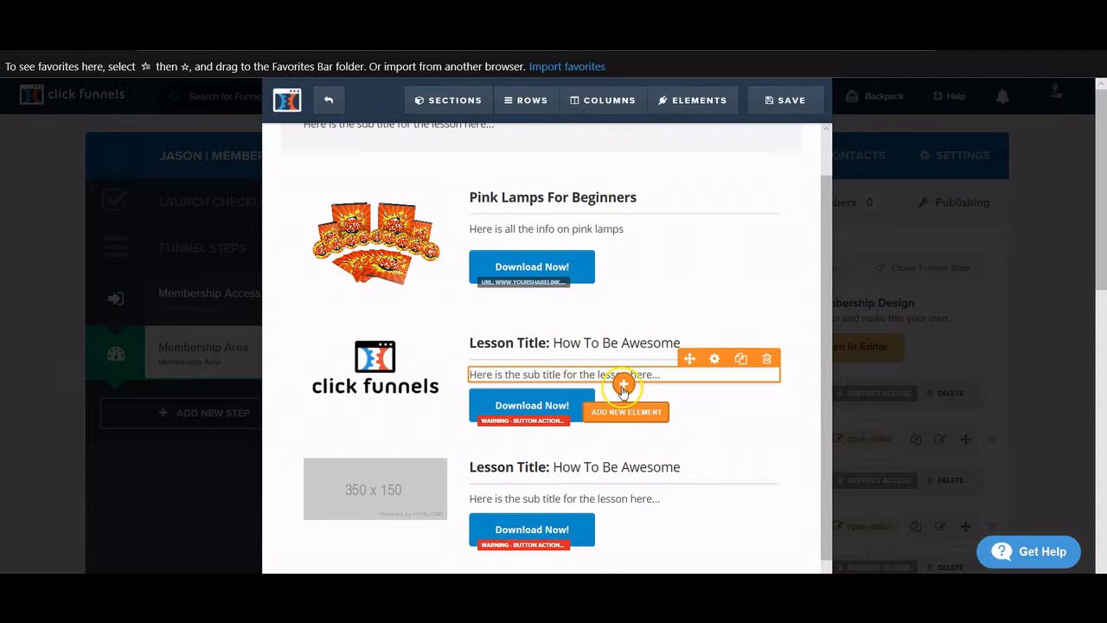
- Add a Video element below the second lesson's subtitle
{"action": "left_click", "coordinate": [623, 386]}
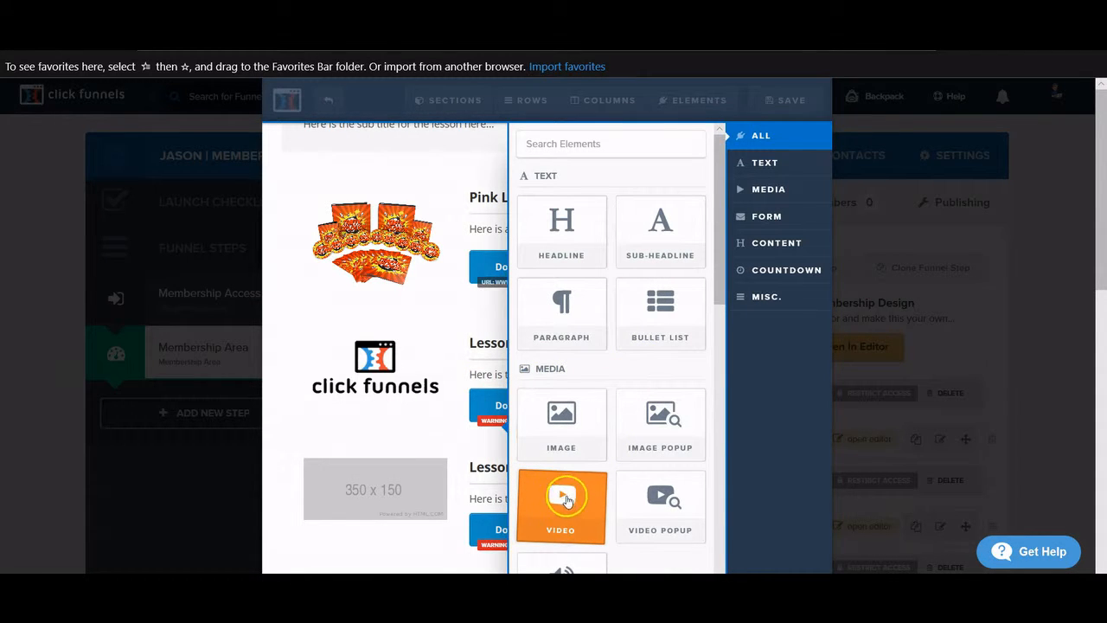
{"action": "left_click", "coordinate": [567, 525]}
{"action": "scroll", "coordinate": [585, 450], "scroll_direction": "down", "scroll_amount": 1}
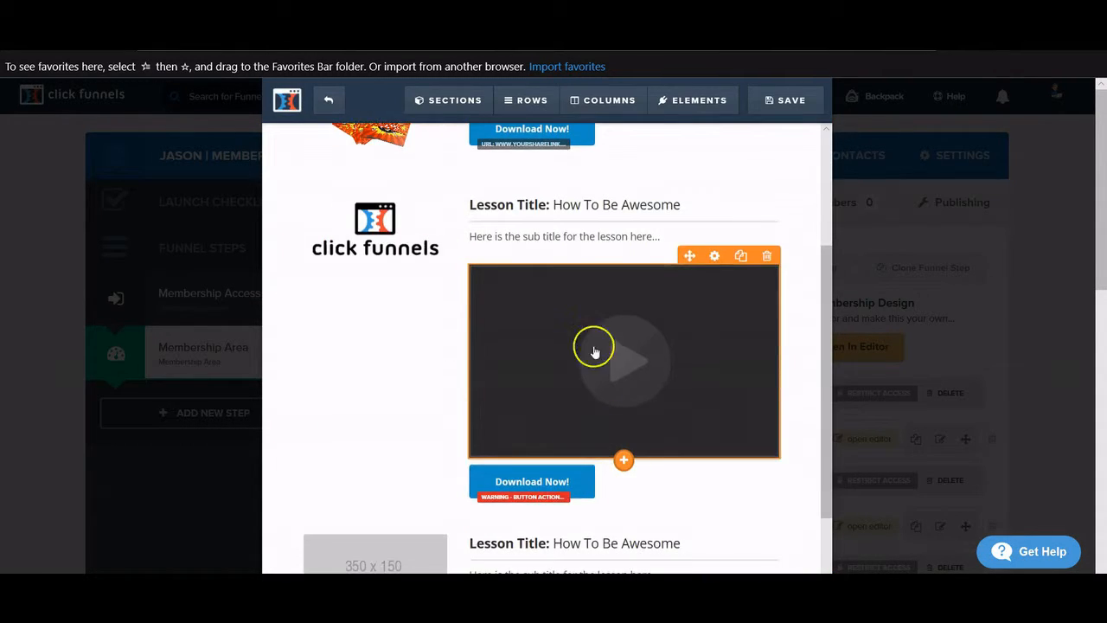
{"action": "scroll", "coordinate": [596, 332], "scroll_direction": "down", "scroll_amount": 1}
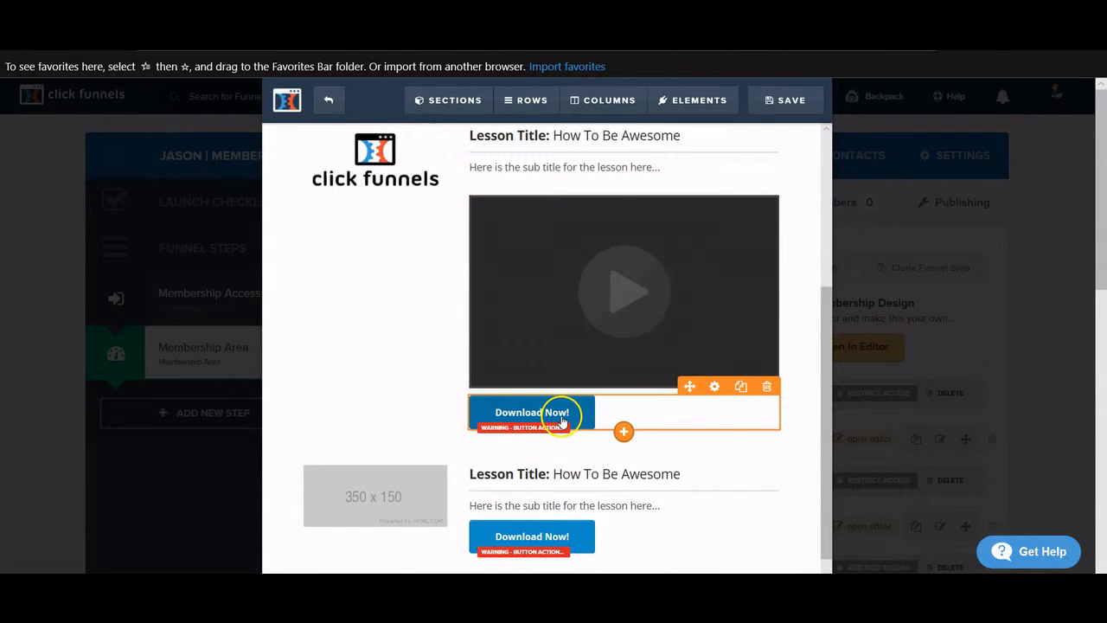
{"action": "scroll", "coordinate": [559, 428], "scroll_direction": "up", "scroll_amount": 1}
{"action": "scroll", "coordinate": [563, 422], "scroll_direction": "down", "scroll_amount": 1}
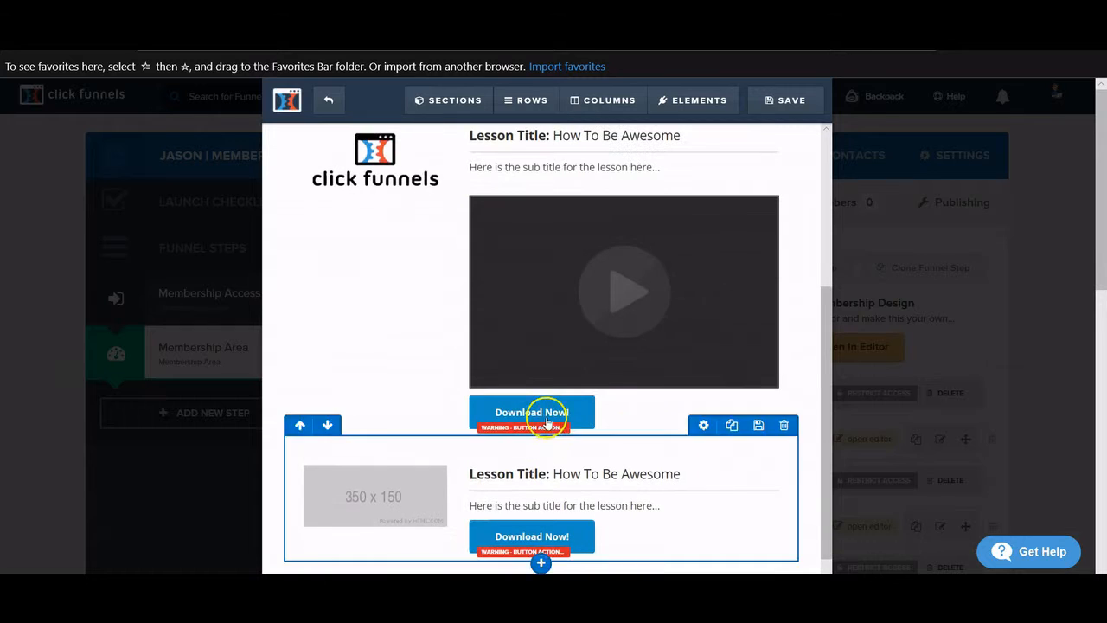
{"action": "scroll", "coordinate": [547, 467], "scroll_direction": "up", "scroll_amount": 1}
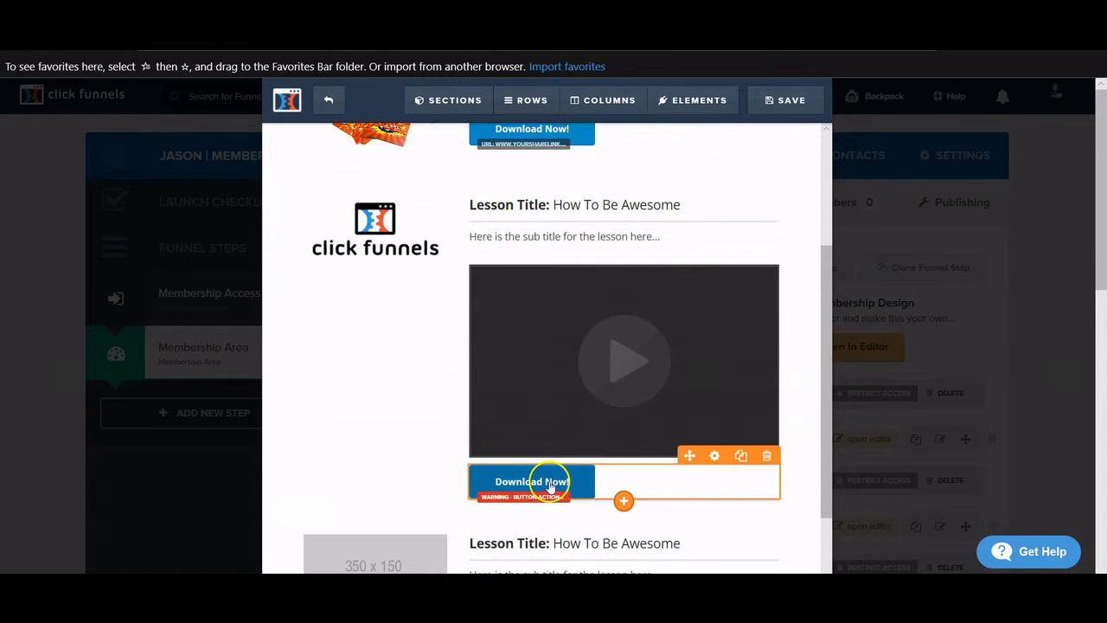
{"action": "scroll", "coordinate": [558, 471], "scroll_direction": "up", "scroll_amount": 1}
{"action": "scroll", "coordinate": [539, 228], "scroll_direction": "down", "scroll_amount": 2}
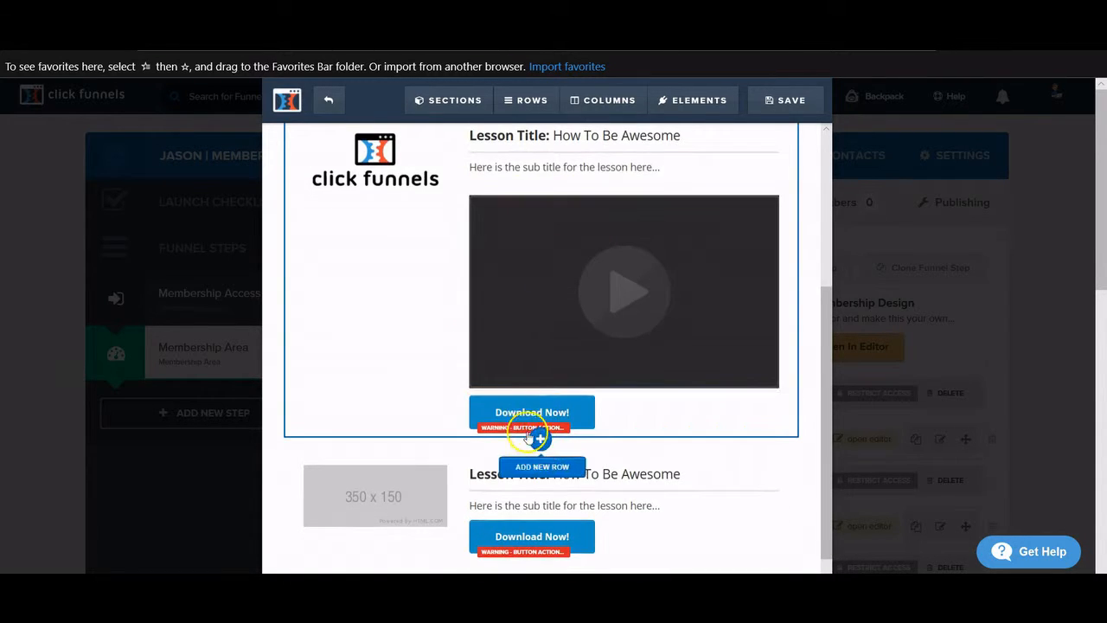
{"action": "scroll", "coordinate": [507, 410], "scroll_direction": "up", "scroll_amount": 1}
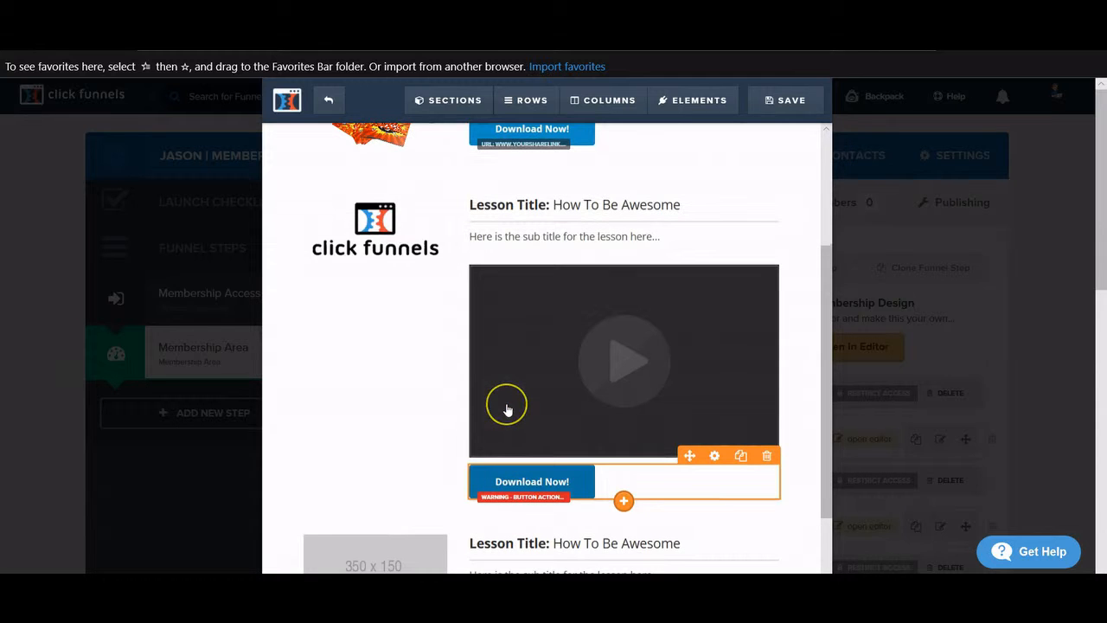
- Delete the second lesson's Download Now button
{"action": "left_click", "coordinate": [768, 456]}
{"action": "left_click", "coordinate": [527, 370]}
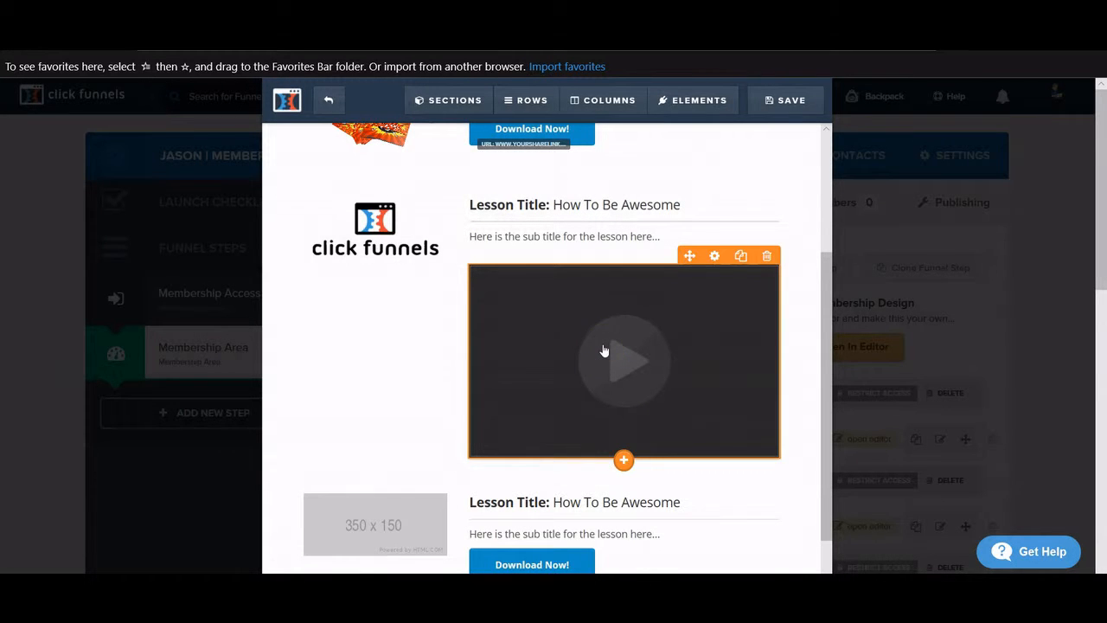
{"action": "scroll", "coordinate": [604, 350], "scroll_direction": "up", "scroll_amount": 1}
{"action": "scroll", "coordinate": [604, 348], "scroll_direction": "down", "scroll_amount": 1}
- Set the second lesson's video type to YouTube
{"action": "left_click", "coordinate": [563, 296]}
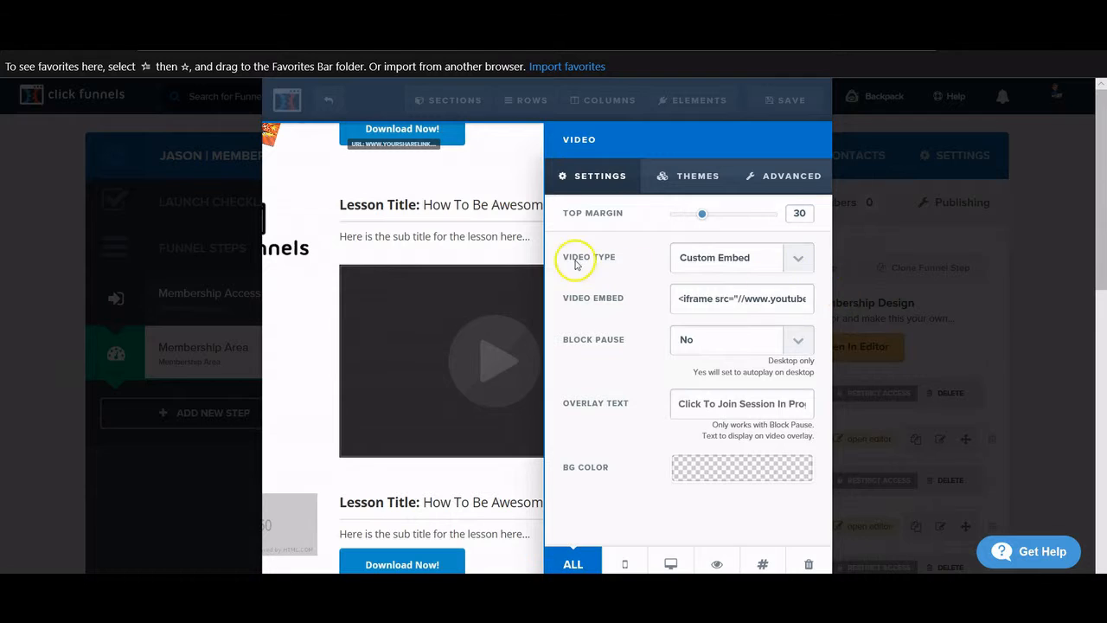
{"action": "left_click", "coordinate": [787, 257]}
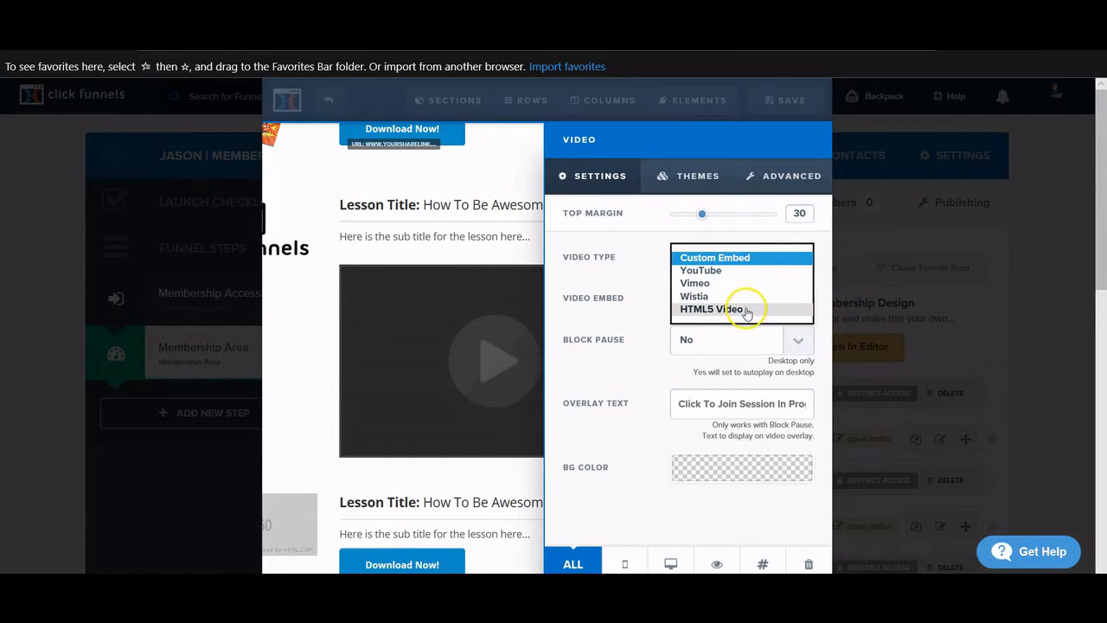
{"action": "left_click", "coordinate": [724, 271]}
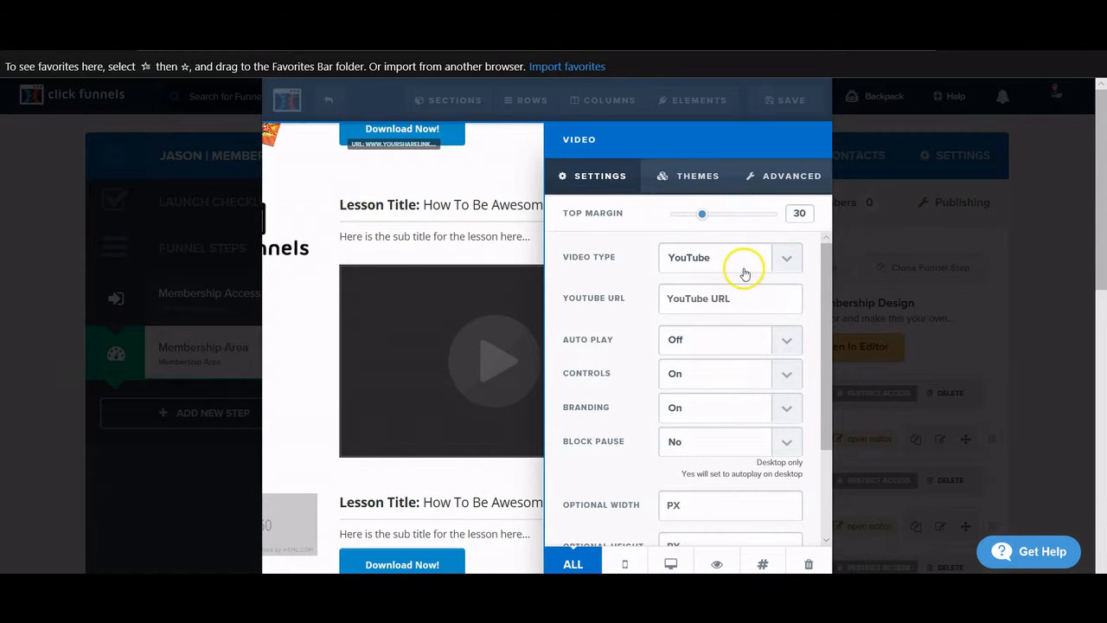
{"action": "left_click", "coordinate": [687, 296]}
{"action": "left_click", "coordinate": [673, 301]}
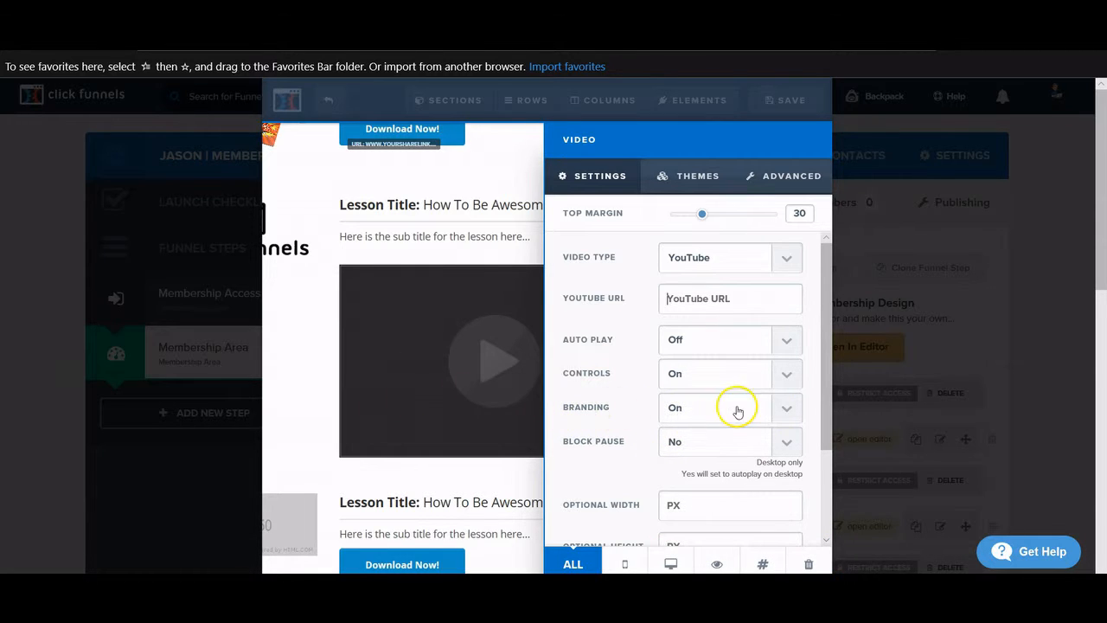
- Keep YouTube branding on and block pause at No, then close the video settings
{"action": "left_click", "coordinate": [792, 412]}
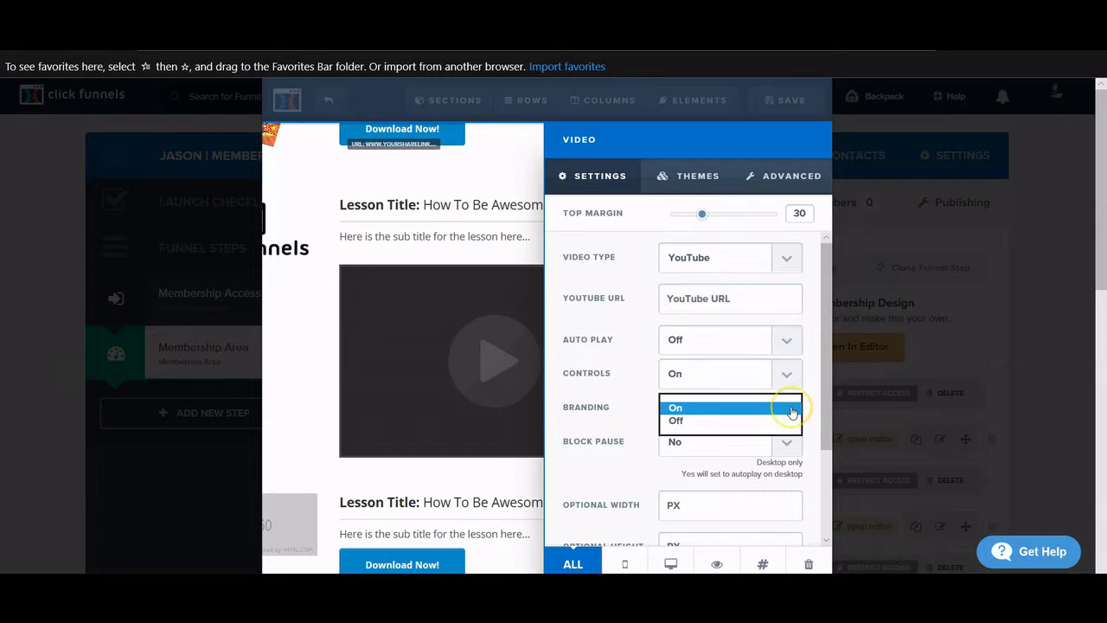
{"action": "left_click", "coordinate": [636, 327]}
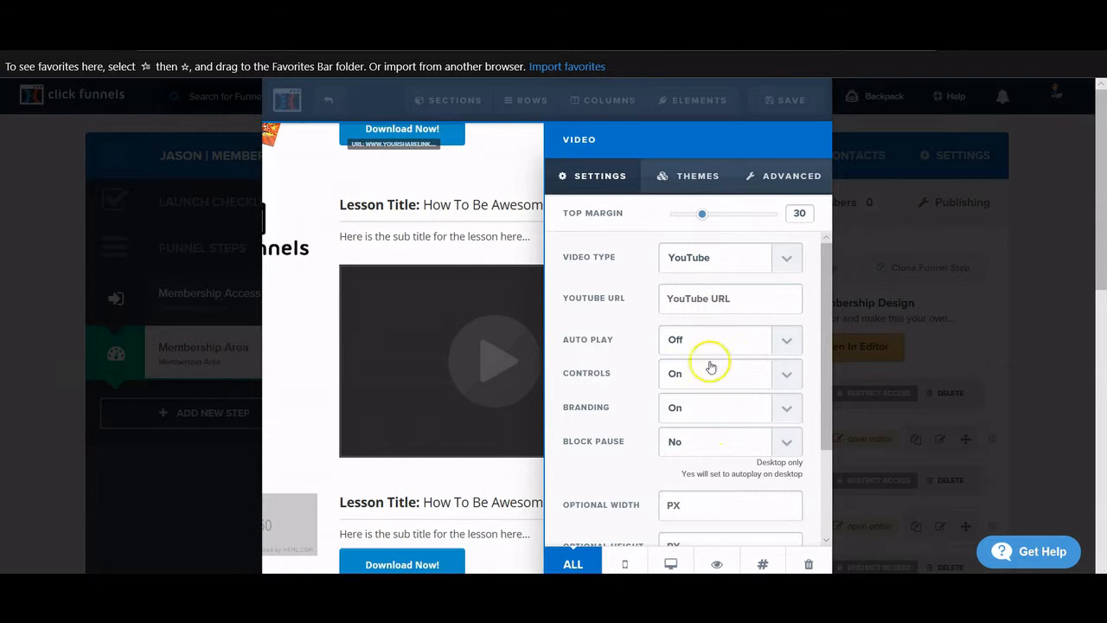
{"action": "left_click", "coordinate": [782, 415]}
{"action": "left_click", "coordinate": [777, 421]}
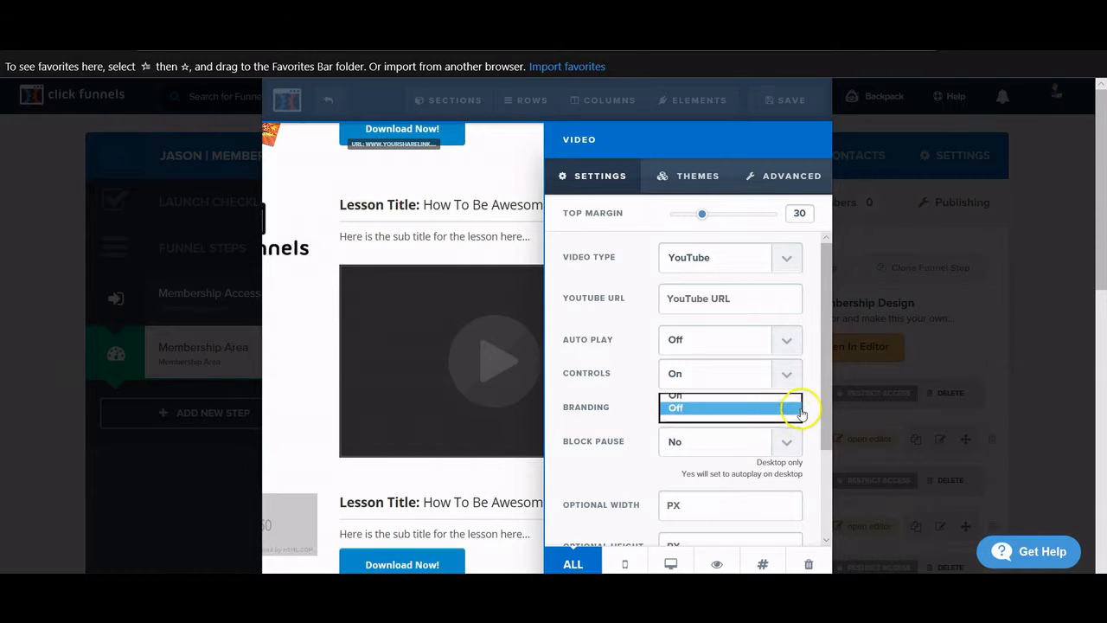
{"action": "left_click", "coordinate": [787, 407]}
{"action": "left_click", "coordinate": [722, 394]}
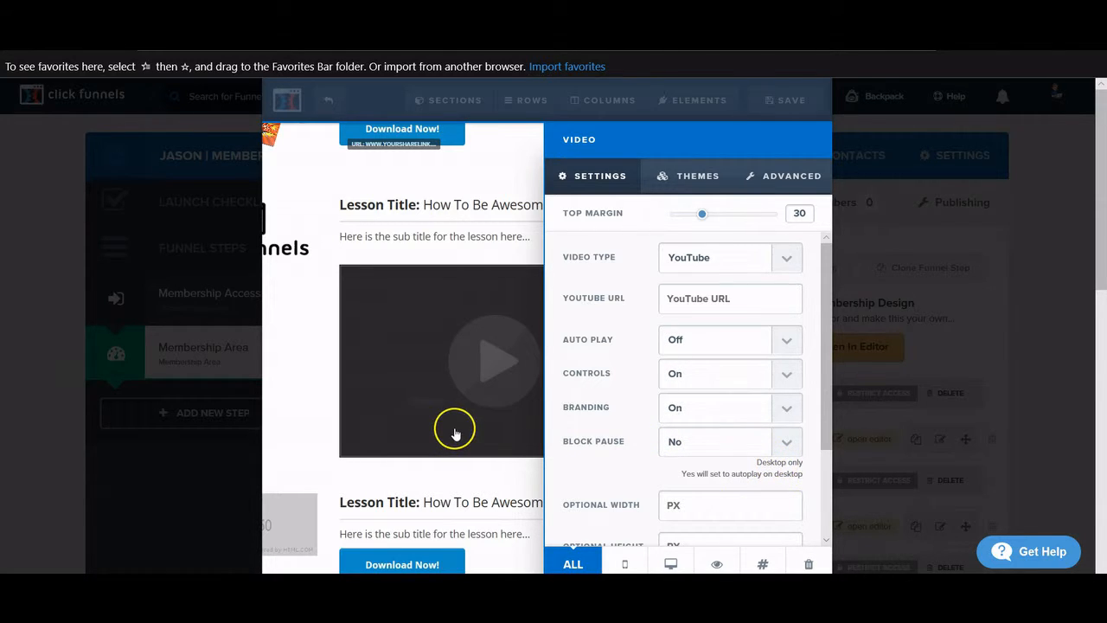
{"action": "left_click", "coordinate": [718, 450]}
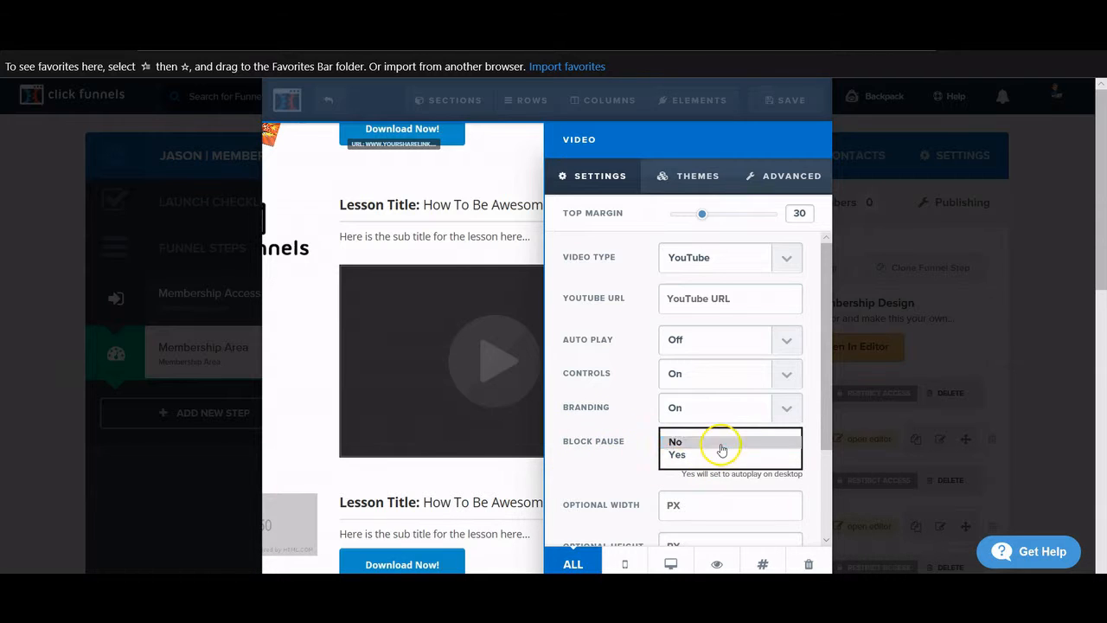
{"action": "left_click", "coordinate": [722, 443]}
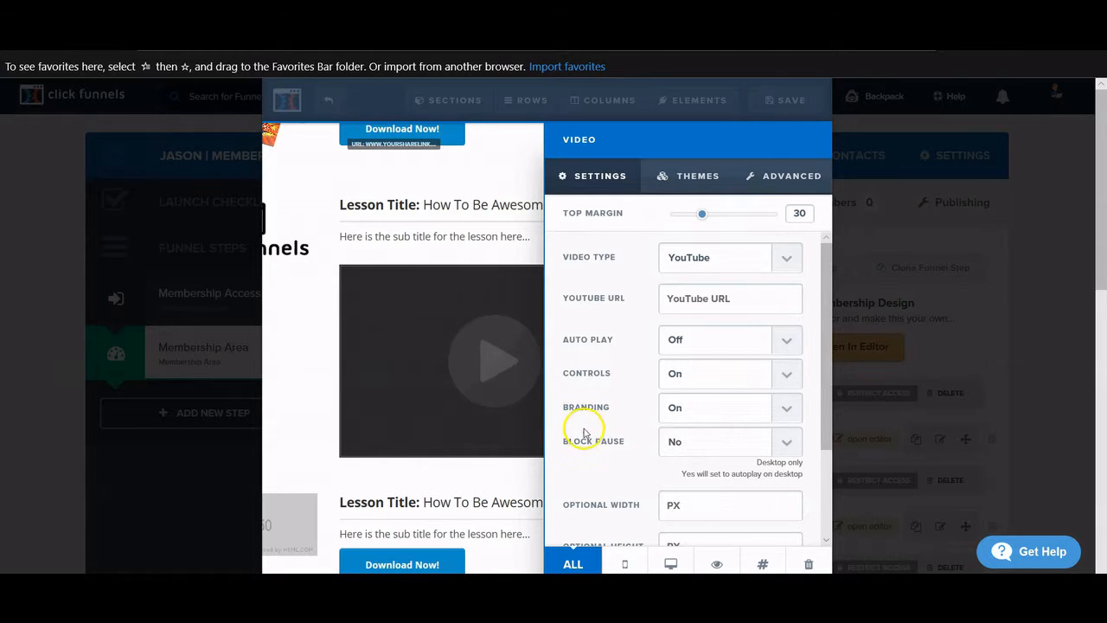
{"action": "scroll", "coordinate": [584, 433], "scroll_direction": "down", "scroll_amount": 3}
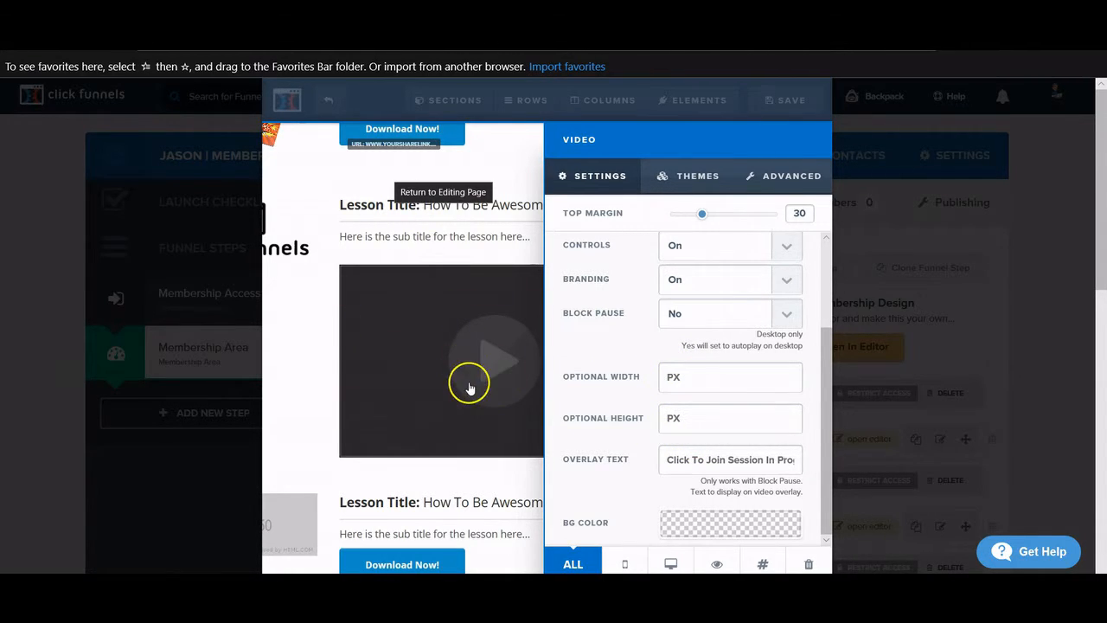
{"action": "scroll", "coordinate": [659, 381], "scroll_direction": "down", "scroll_amount": 2}
{"action": "scroll", "coordinate": [662, 375], "scroll_direction": "up", "scroll_amount": 2}
{"action": "scroll", "coordinate": [692, 415], "scroll_direction": "down", "scroll_amount": 1}
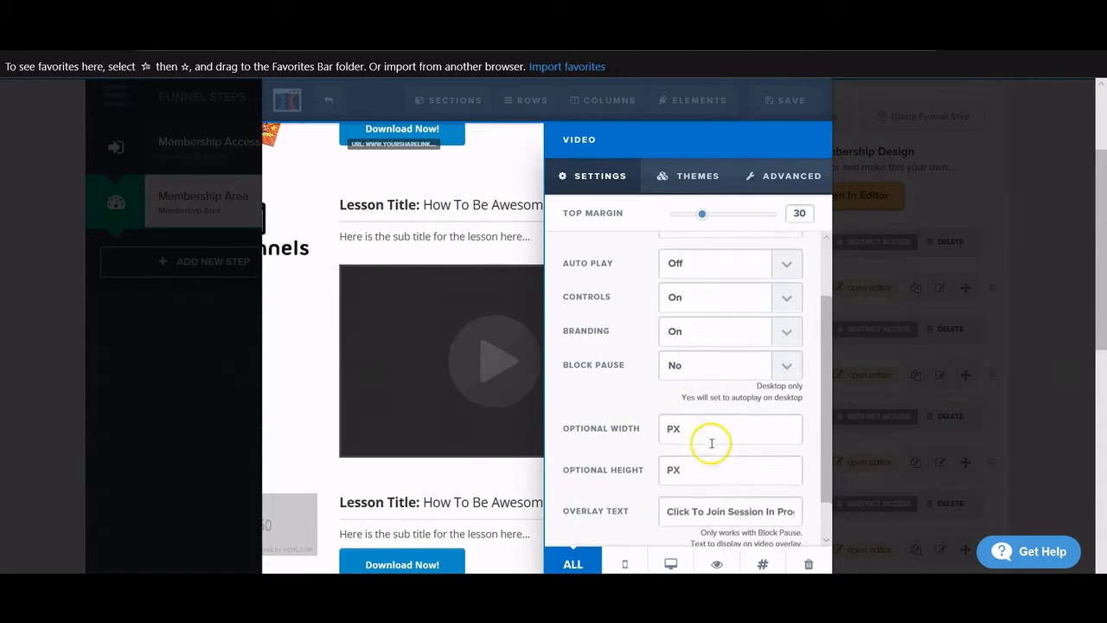
{"action": "scroll", "coordinate": [613, 463], "scroll_direction": "up", "scroll_amount": 3}
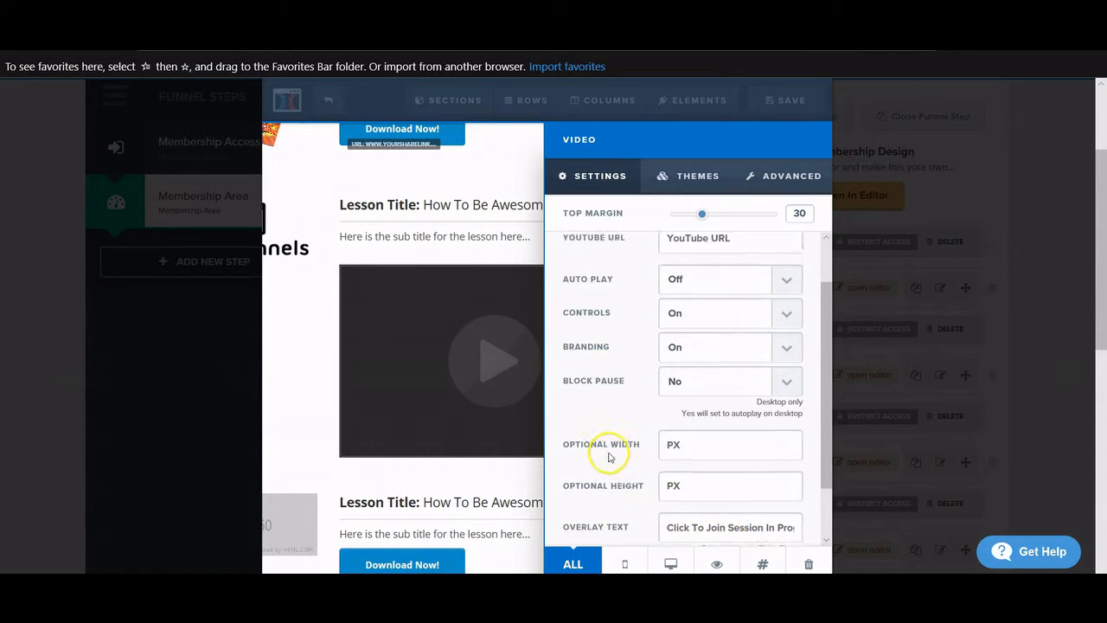
{"action": "scroll", "coordinate": [610, 457], "scroll_direction": "down", "scroll_amount": 2}
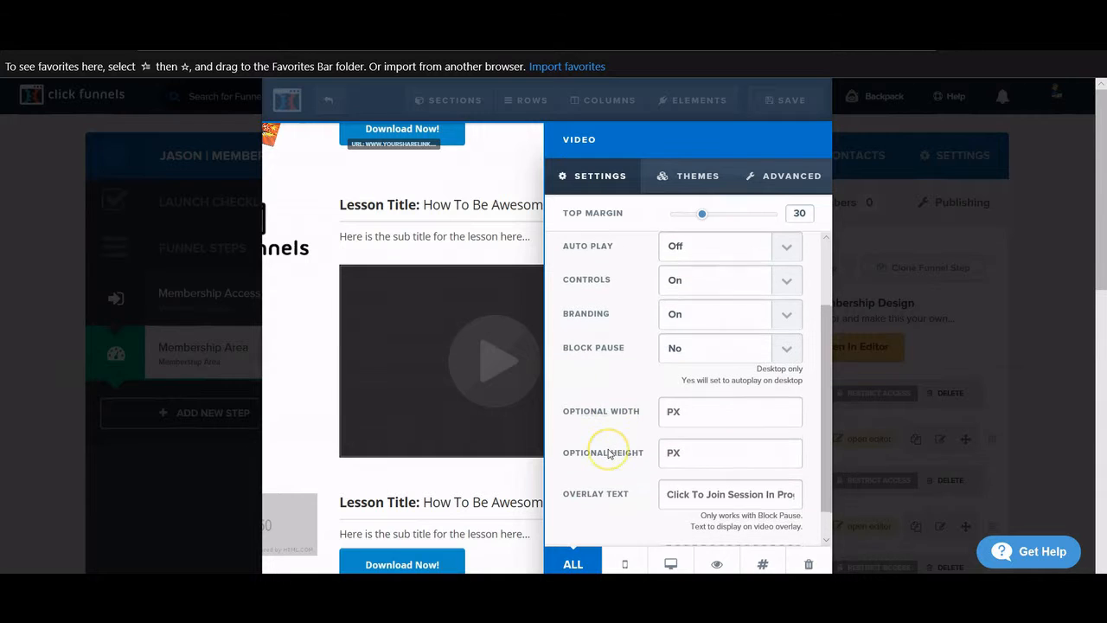
{"action": "left_click", "coordinate": [462, 230]}
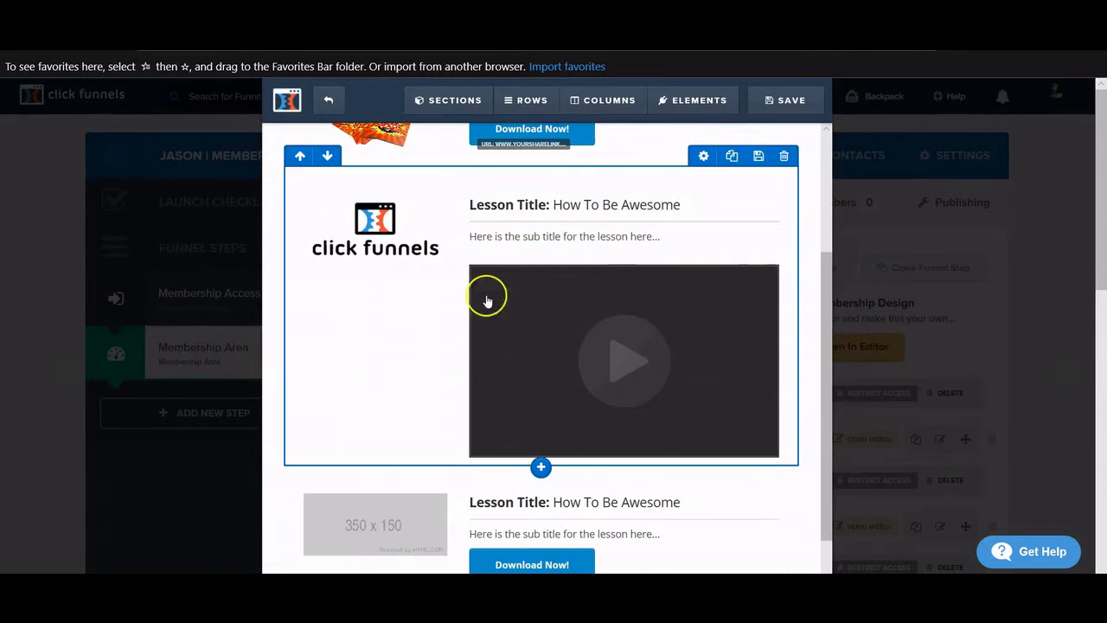
- Recheck the second lesson's video settings and close them without changes
{"action": "scroll", "coordinate": [487, 439], "scroll_direction": "up", "scroll_amount": 3}
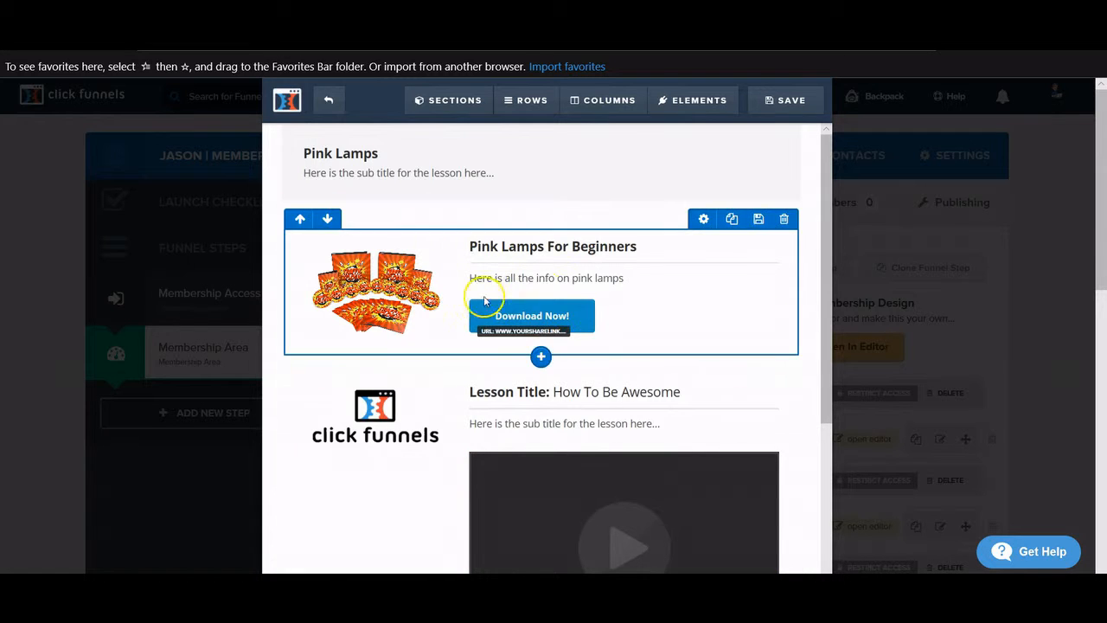
{"action": "scroll", "coordinate": [557, 279], "scroll_direction": "down", "scroll_amount": 4}
{"action": "scroll", "coordinate": [596, 316], "scroll_direction": "up", "scroll_amount": 3}
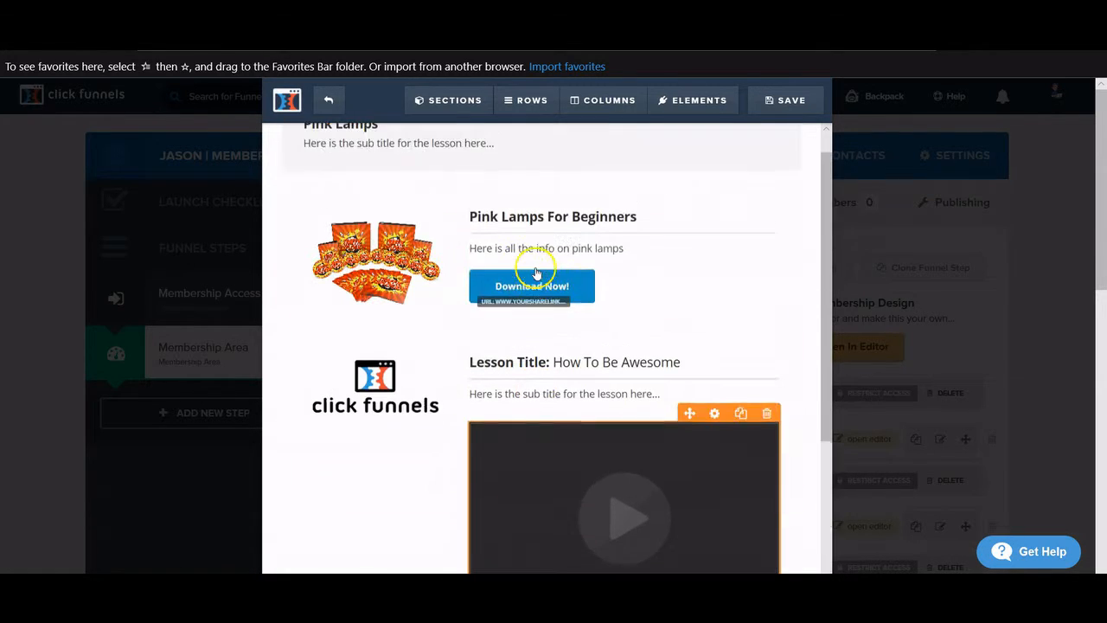
{"action": "scroll", "coordinate": [549, 346], "scroll_direction": "down", "scroll_amount": 2}
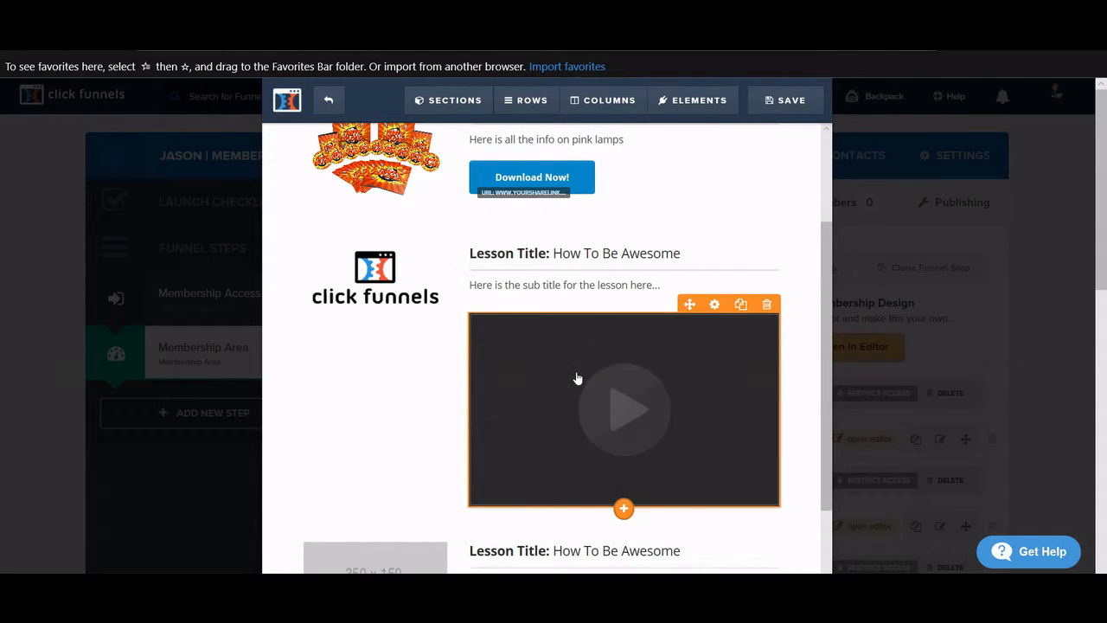
{"action": "left_click", "coordinate": [577, 378]}
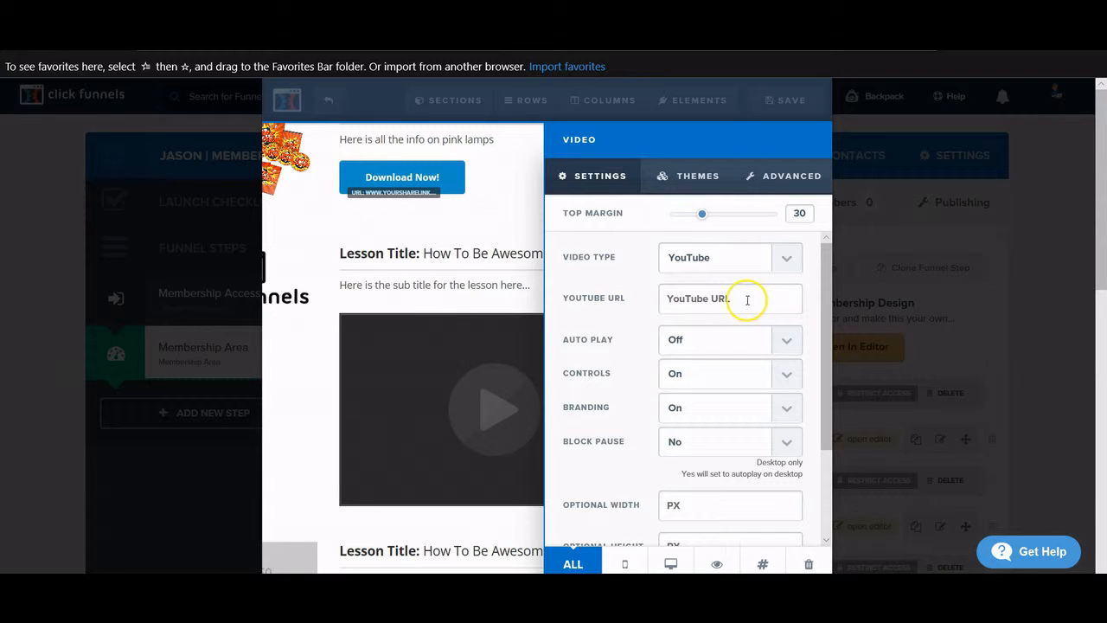
{"action": "left_click", "coordinate": [396, 360]}
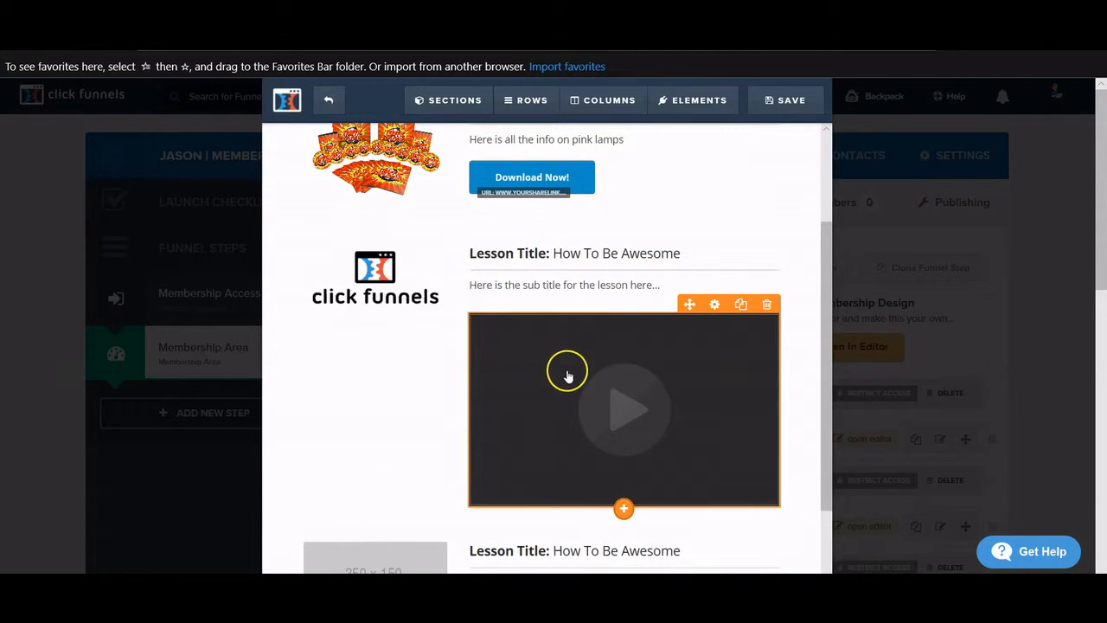
{"action": "scroll", "coordinate": [560, 375], "scroll_direction": "down", "scroll_amount": 1}
{"action": "scroll", "coordinate": [559, 375], "scroll_direction": "up", "scroll_amount": 3}
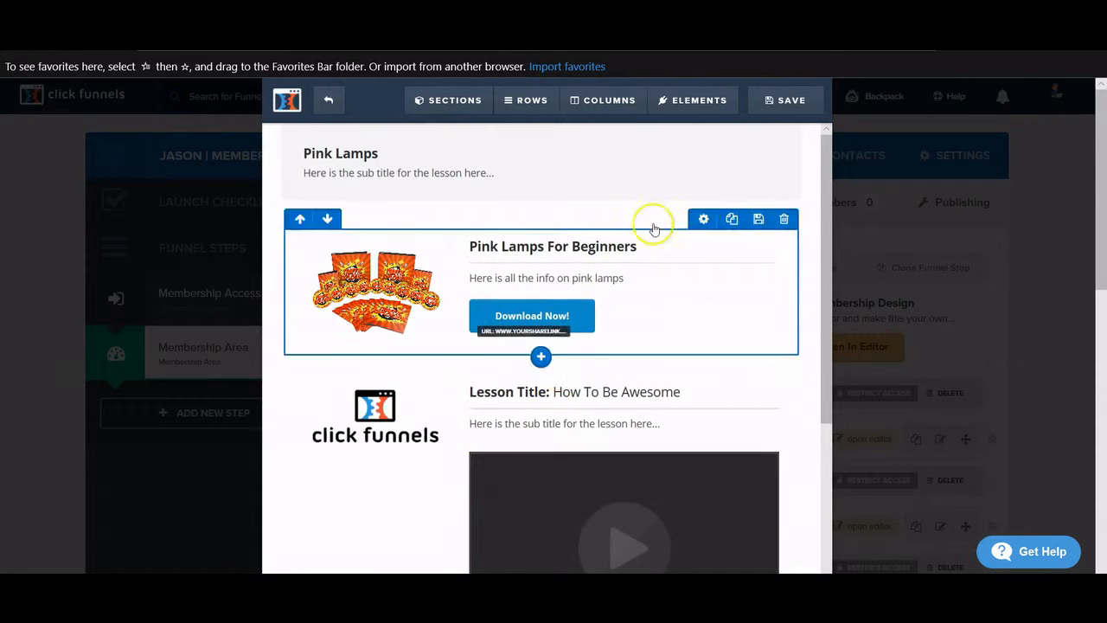
- Save the membership design and exit the editor back to the Membership Area step
{"action": "left_click", "coordinate": [795, 100]}
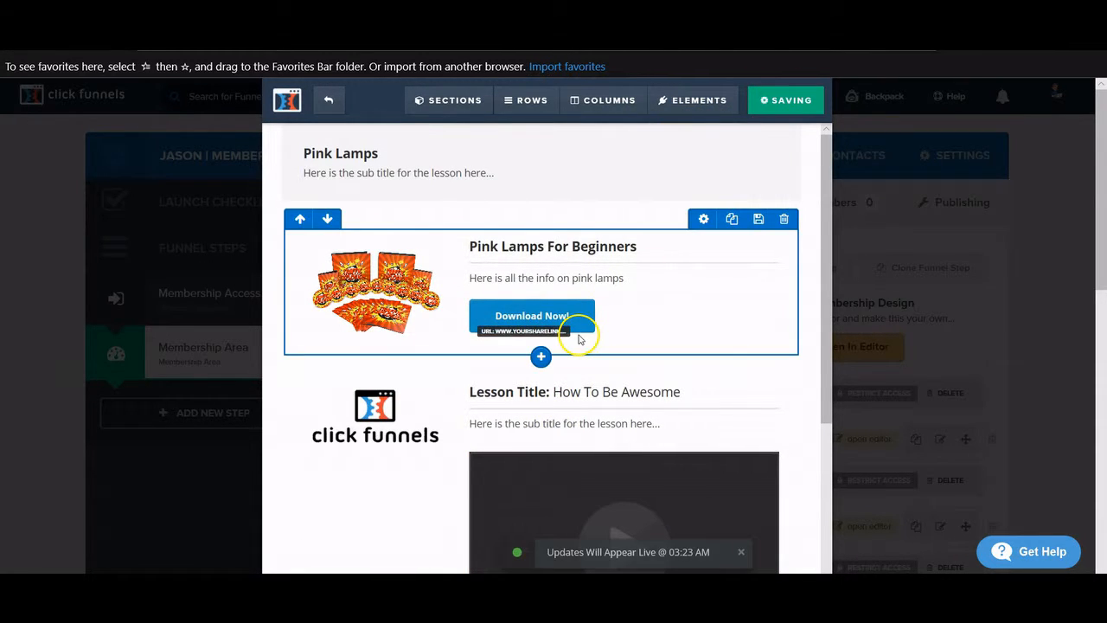
{"action": "left_click", "coordinate": [328, 98]}
{"action": "scroll", "coordinate": [448, 334], "scroll_direction": "down", "scroll_amount": 1}
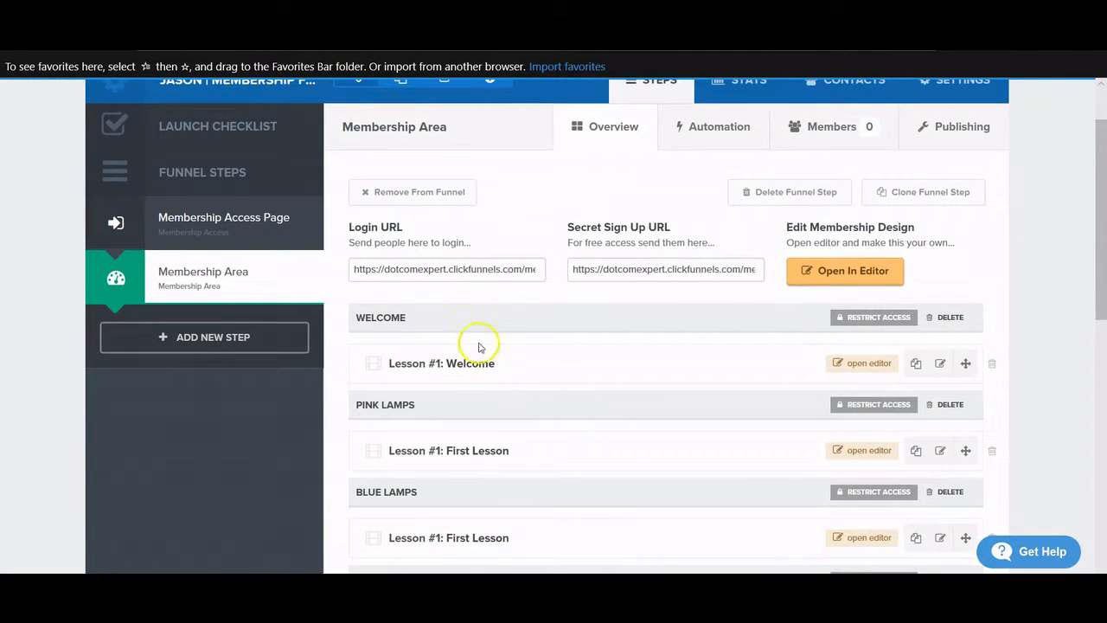
{"action": "left_click", "coordinate": [862, 363]}
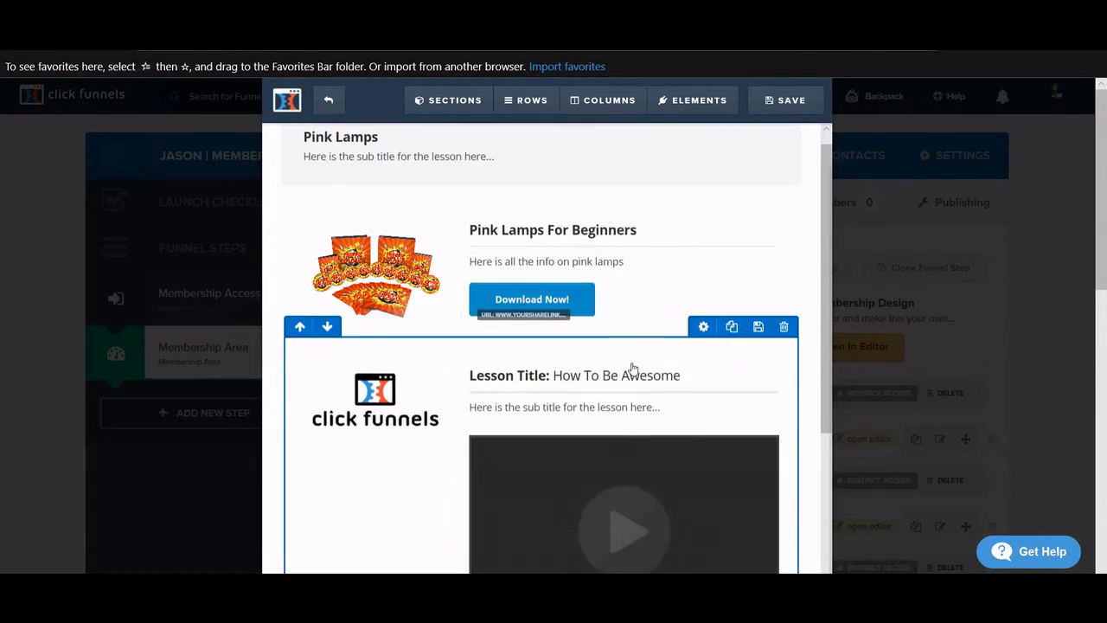
{"action": "left_click", "coordinate": [332, 104]}
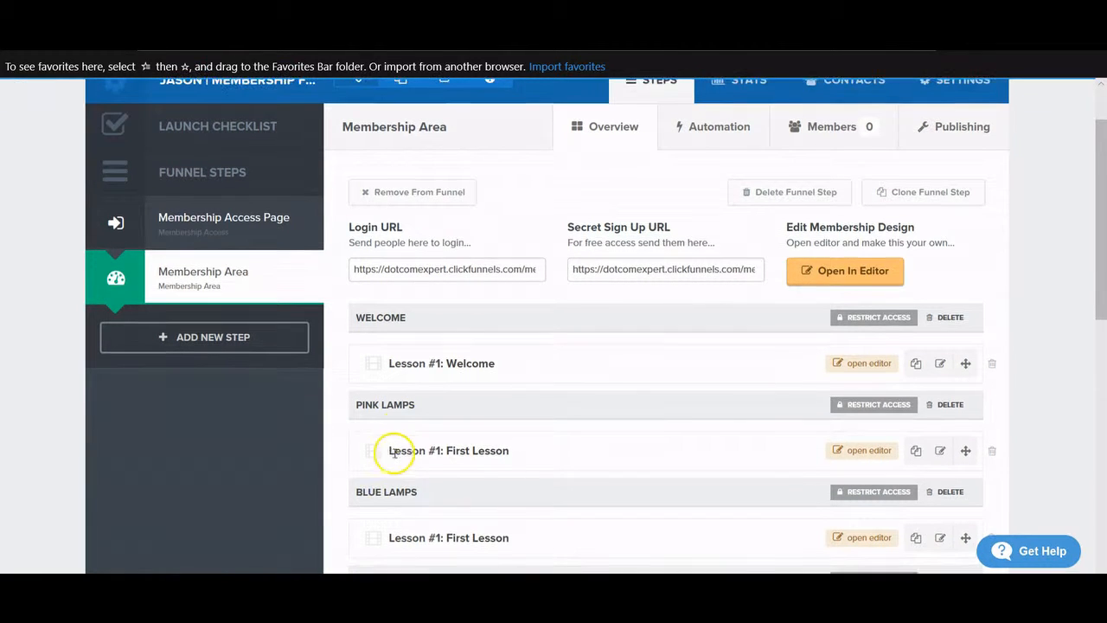
{"action": "left_click", "coordinate": [863, 526]}
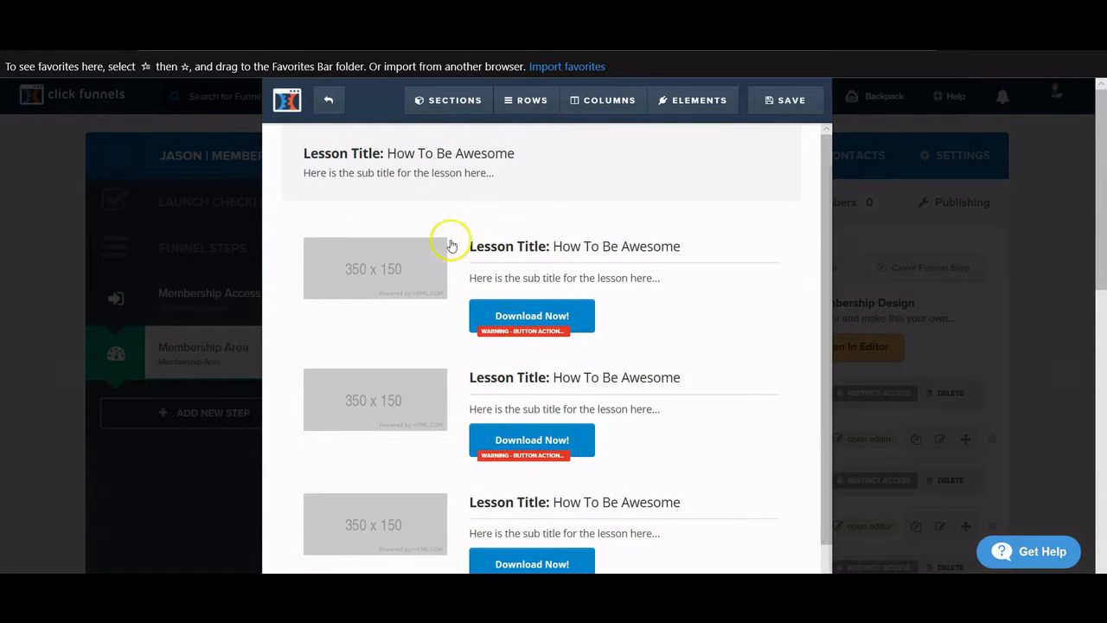
{"action": "left_click", "coordinate": [329, 103]}
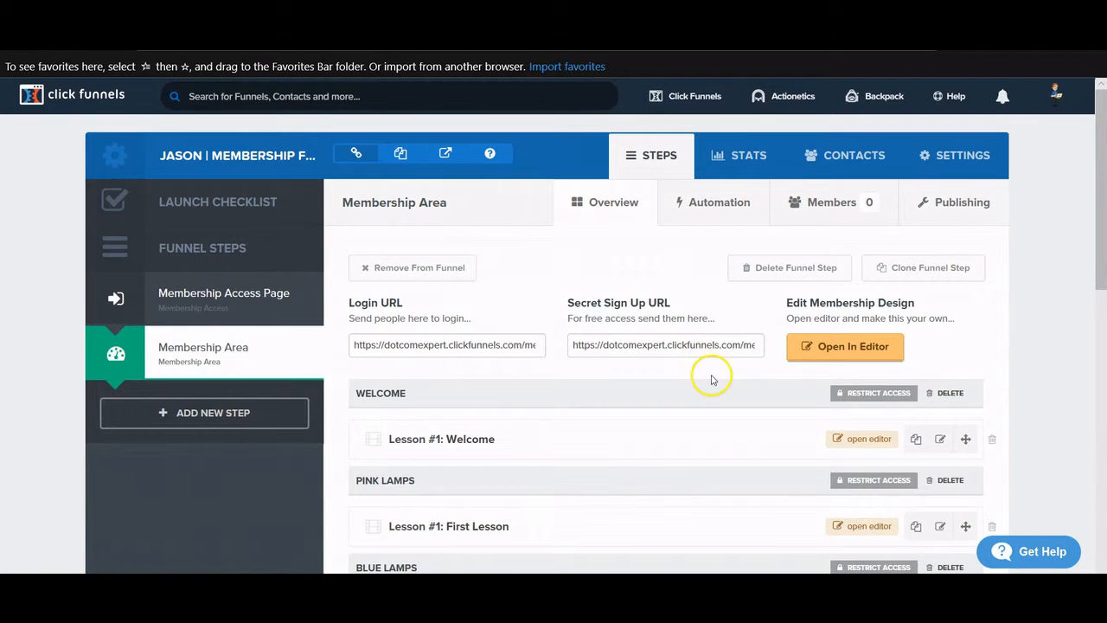
{"action": "scroll", "coordinate": [711, 379], "scroll_direction": "down", "scroll_amount": 1}
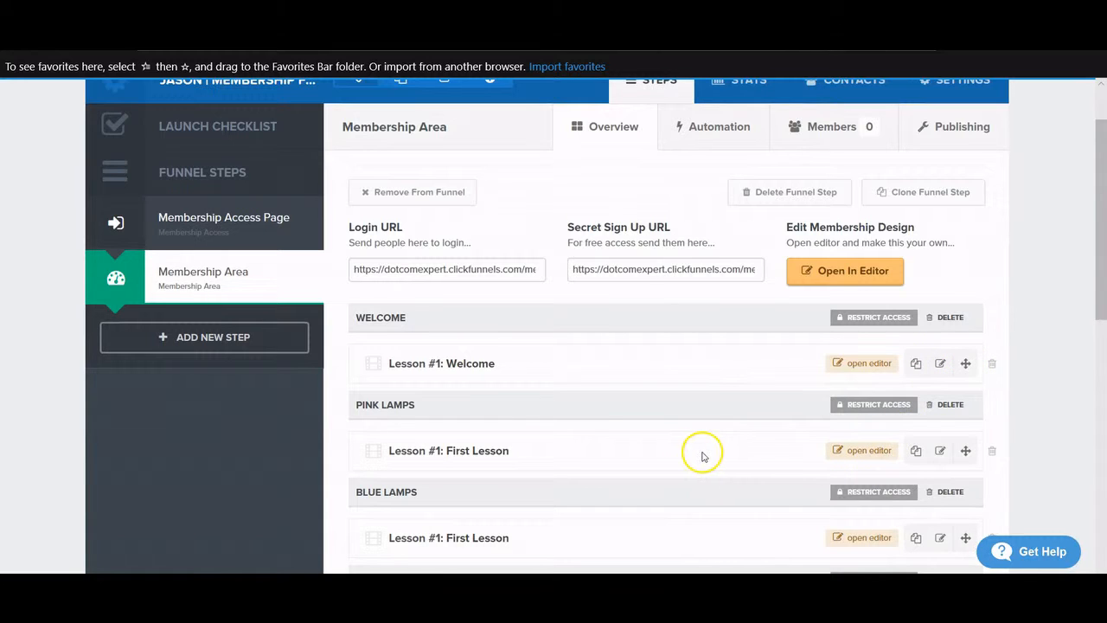
{"action": "scroll", "coordinate": [702, 457], "scroll_direction": "down", "scroll_amount": 1}
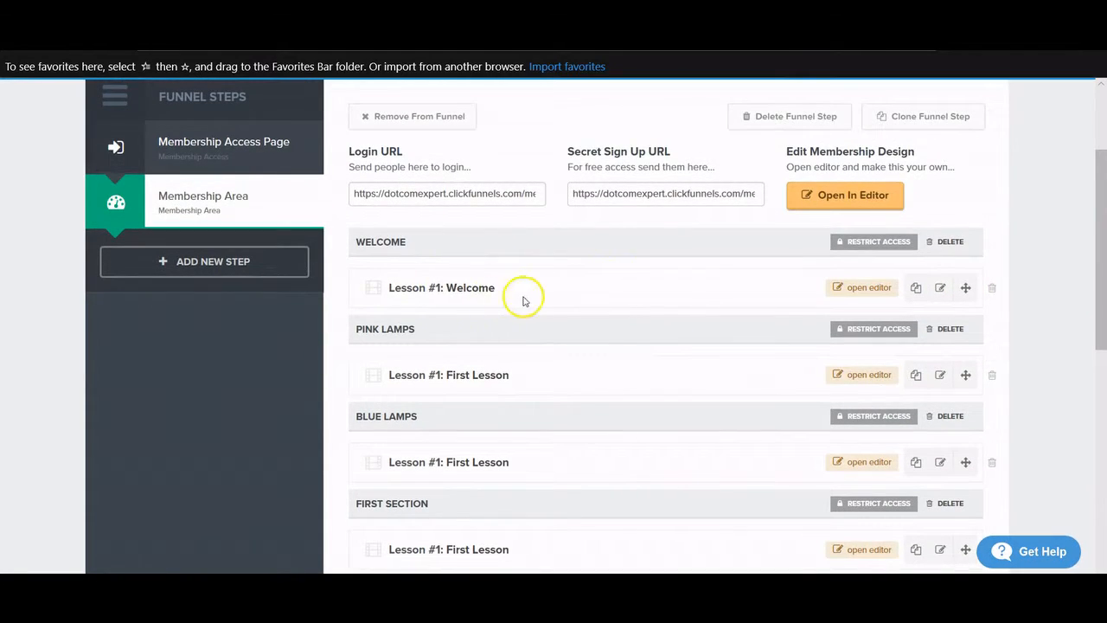
{"action": "scroll", "coordinate": [511, 309], "scroll_direction": "up", "scroll_amount": 2}
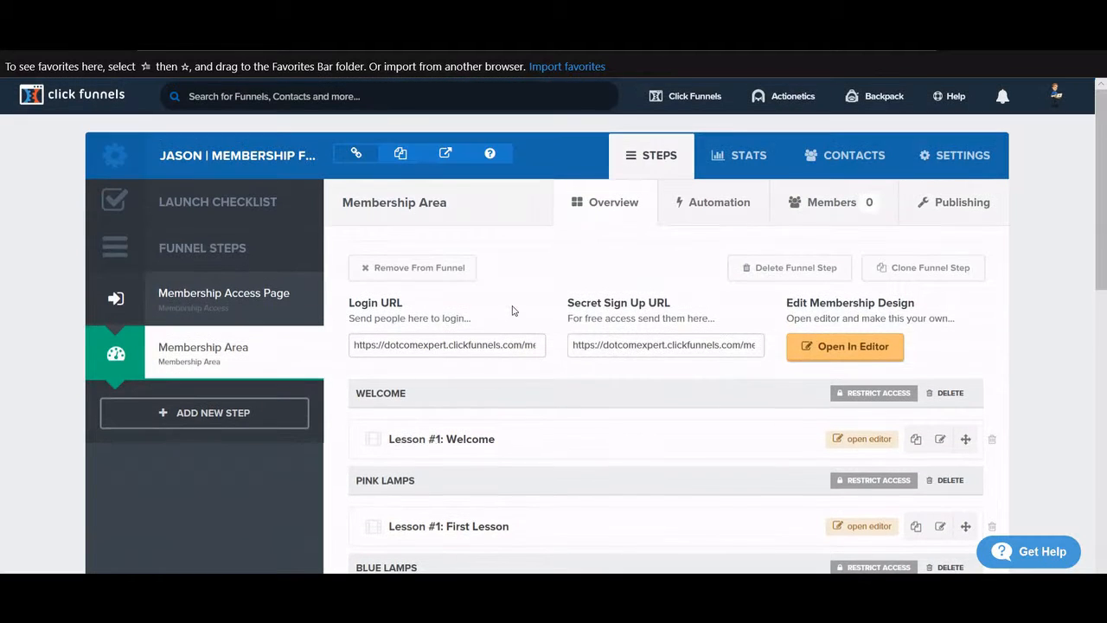
{"action": "scroll", "coordinate": [545, 395], "scroll_direction": "down", "scroll_amount": 2}
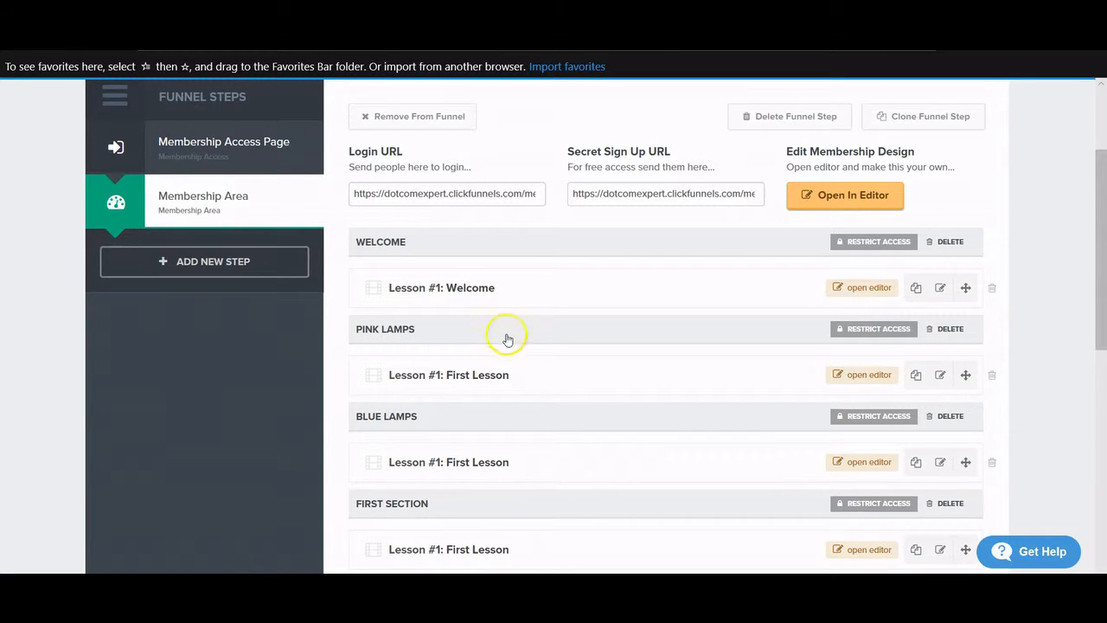
{"action": "scroll", "coordinate": [514, 349], "scroll_direction": "down", "scroll_amount": 1}
{"action": "scroll", "coordinate": [514, 349], "scroll_direction": "up", "scroll_amount": 1}
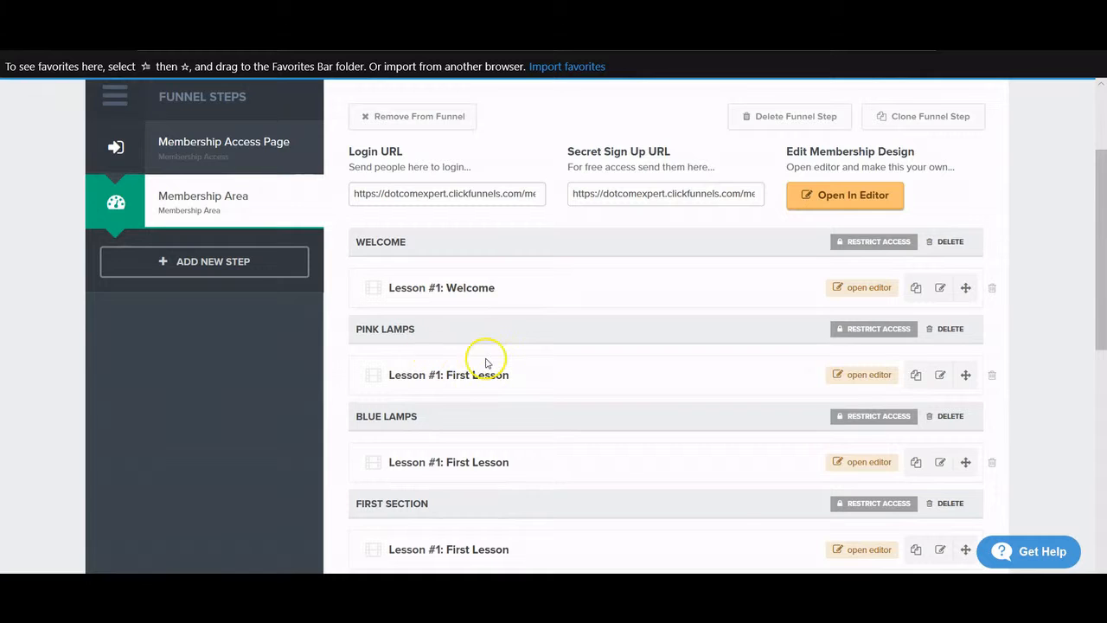
{"action": "scroll", "coordinate": [486, 346], "scroll_direction": "up", "scroll_amount": 1}
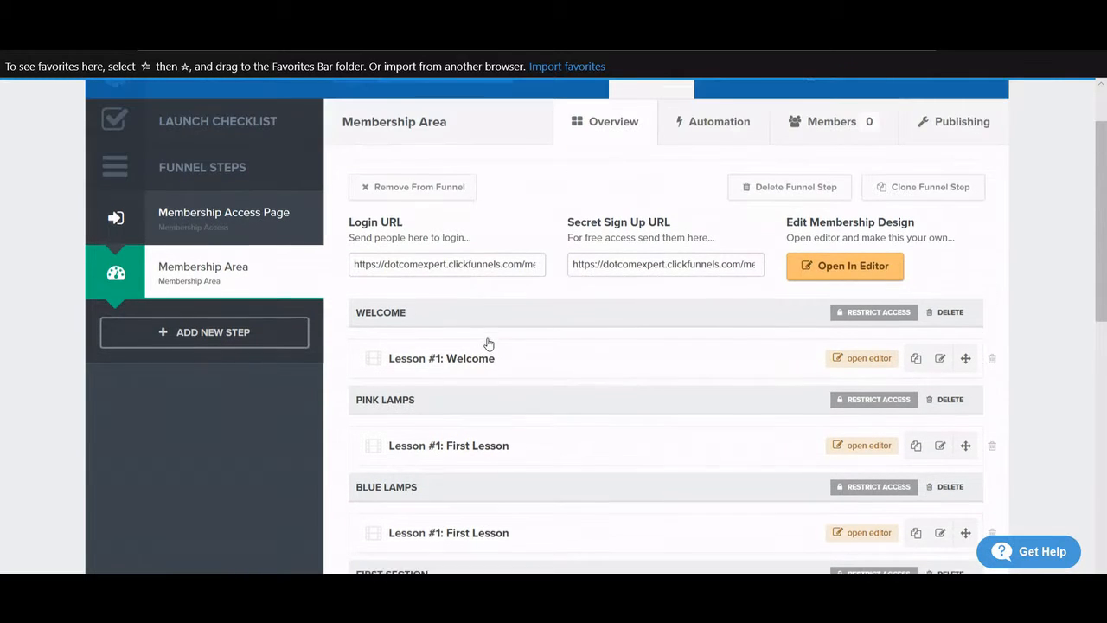
{"action": "scroll", "coordinate": [489, 342], "scroll_direction": "up", "scroll_amount": 1}
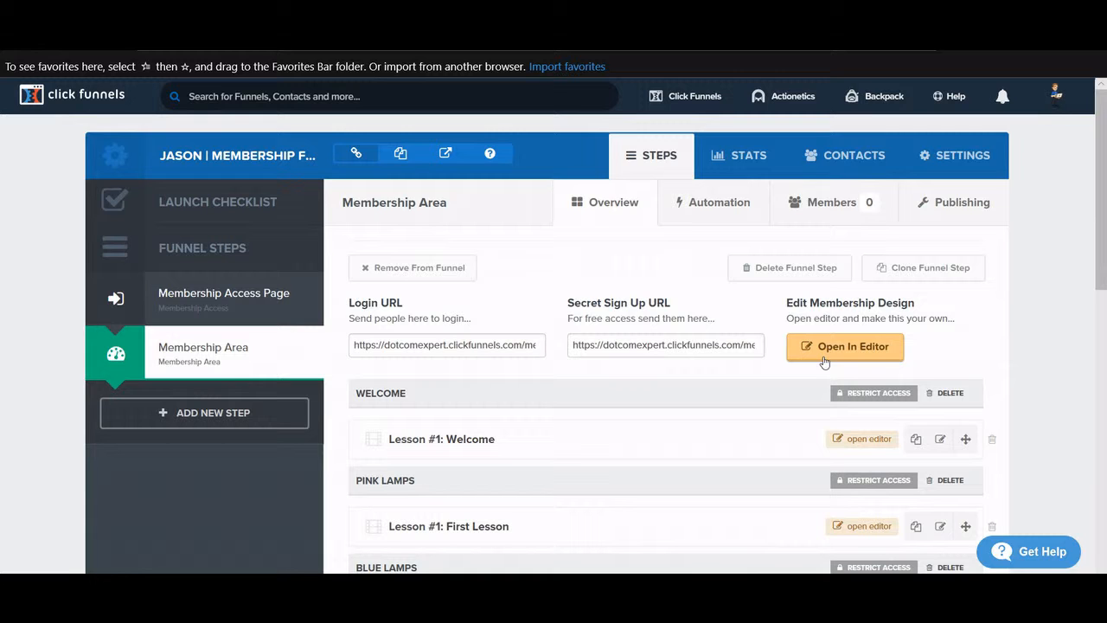
{"action": "scroll", "coordinate": [650, 346], "scroll_direction": "down", "scroll_amount": 3}
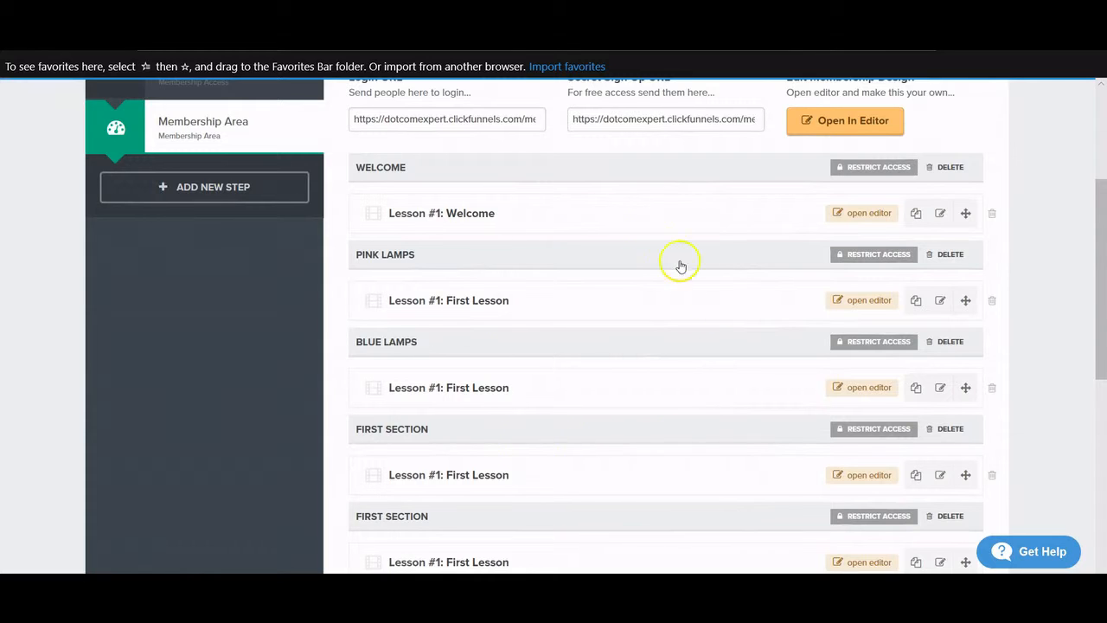
{"action": "scroll", "coordinate": [681, 267], "scroll_direction": "down", "scroll_amount": 2}
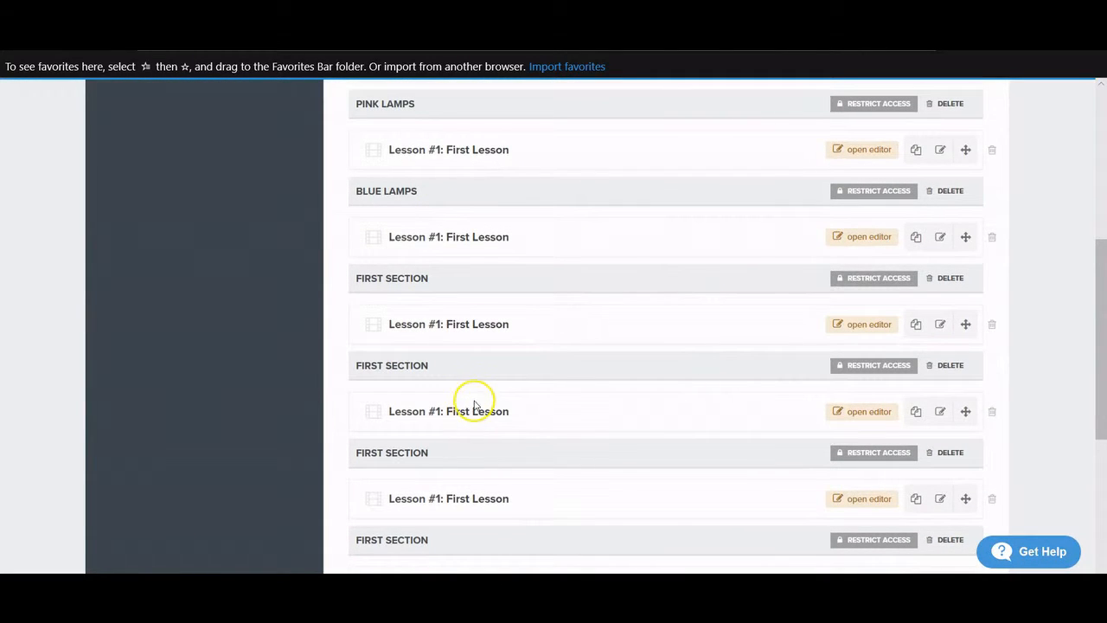
{"action": "scroll", "coordinate": [475, 396], "scroll_direction": "down", "scroll_amount": 5}
{"action": "scroll", "coordinate": [477, 398], "scroll_direction": "up", "scroll_amount": 10}
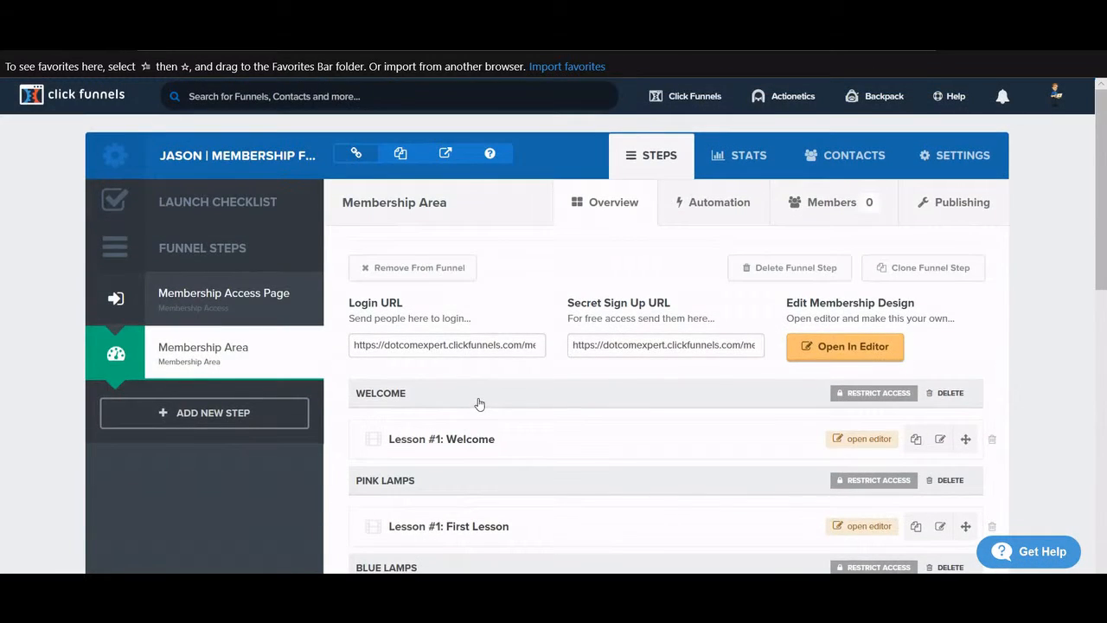
{"action": "scroll", "coordinate": [479, 400], "scroll_direction": "down", "scroll_amount": 2}
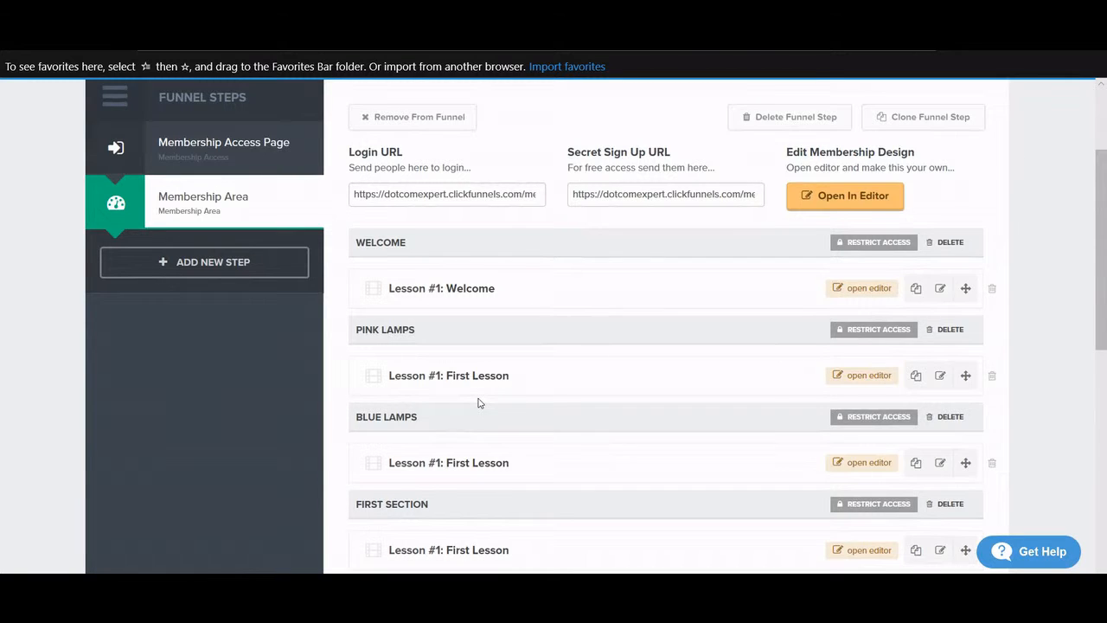
{"action": "scroll", "coordinate": [480, 400], "scroll_direction": "down", "scroll_amount": 4}
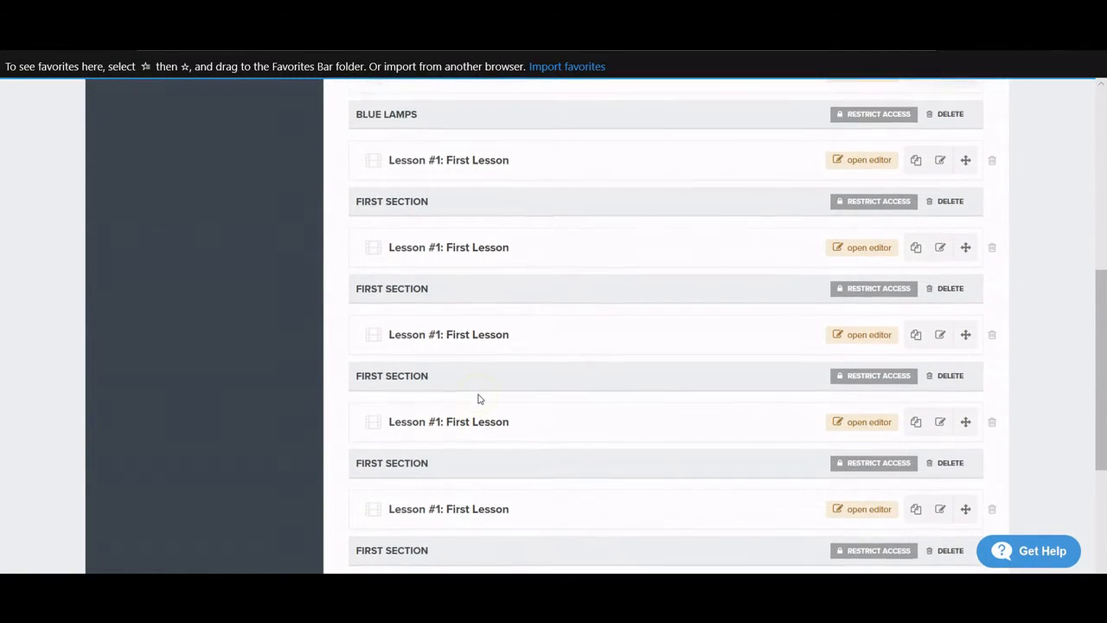
{"action": "scroll", "coordinate": [479, 398], "scroll_direction": "down", "scroll_amount": 3}
{"action": "scroll", "coordinate": [477, 398], "scroll_direction": "up", "scroll_amount": 7}
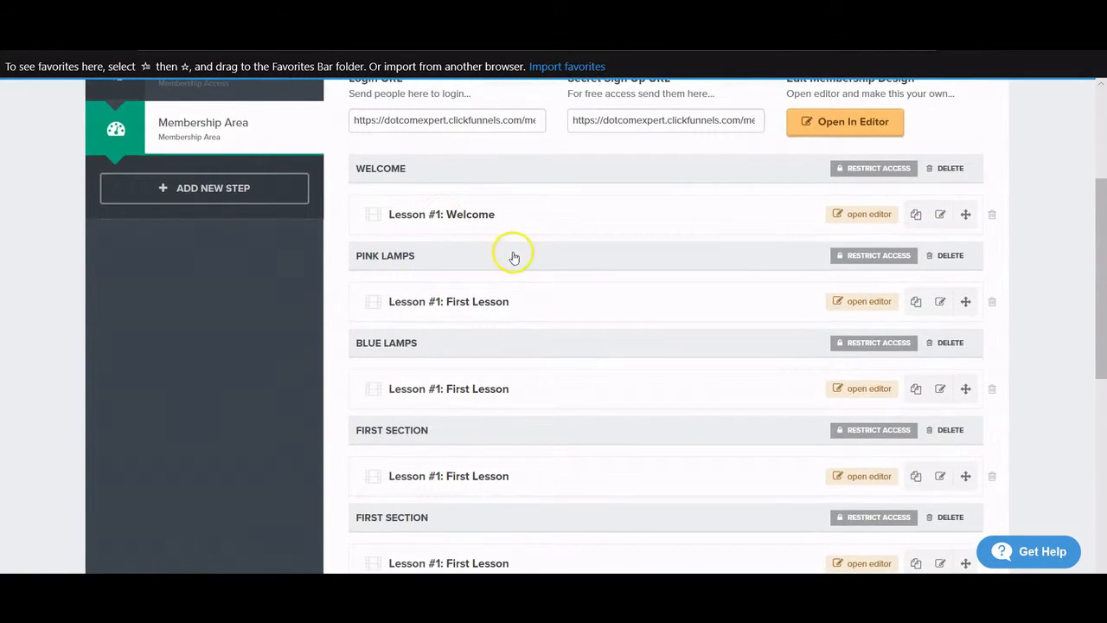
{"action": "scroll", "coordinate": [514, 257], "scroll_direction": "down", "scroll_amount": 2}
{"action": "scroll", "coordinate": [497, 306], "scroll_direction": "up", "scroll_amount": 2}
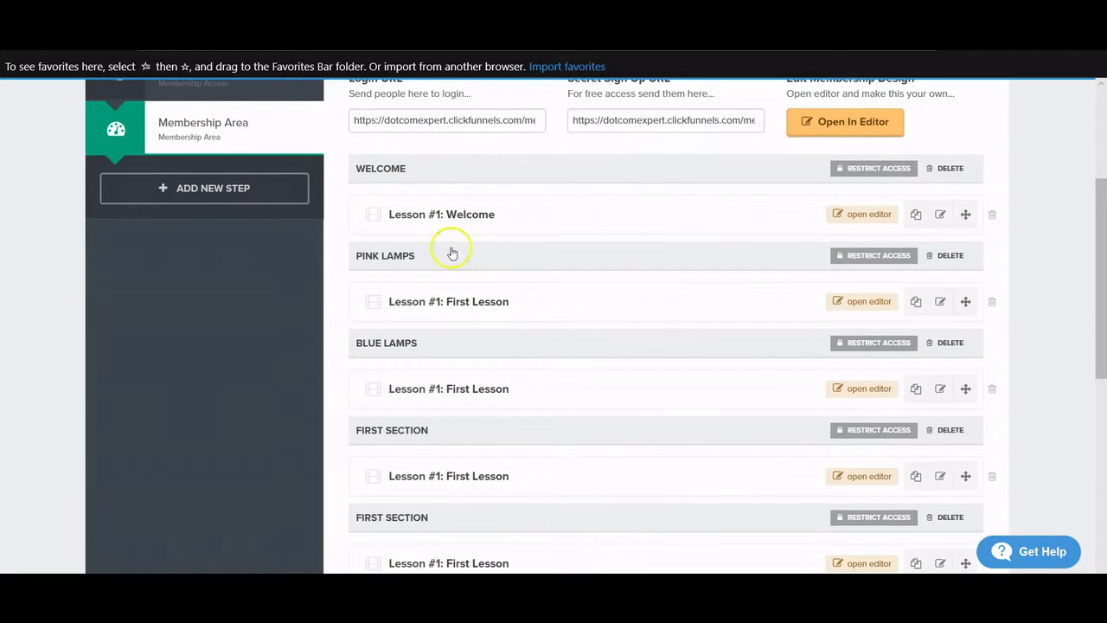
{"action": "scroll", "coordinate": [530, 222], "scroll_direction": "up", "scroll_amount": 3}
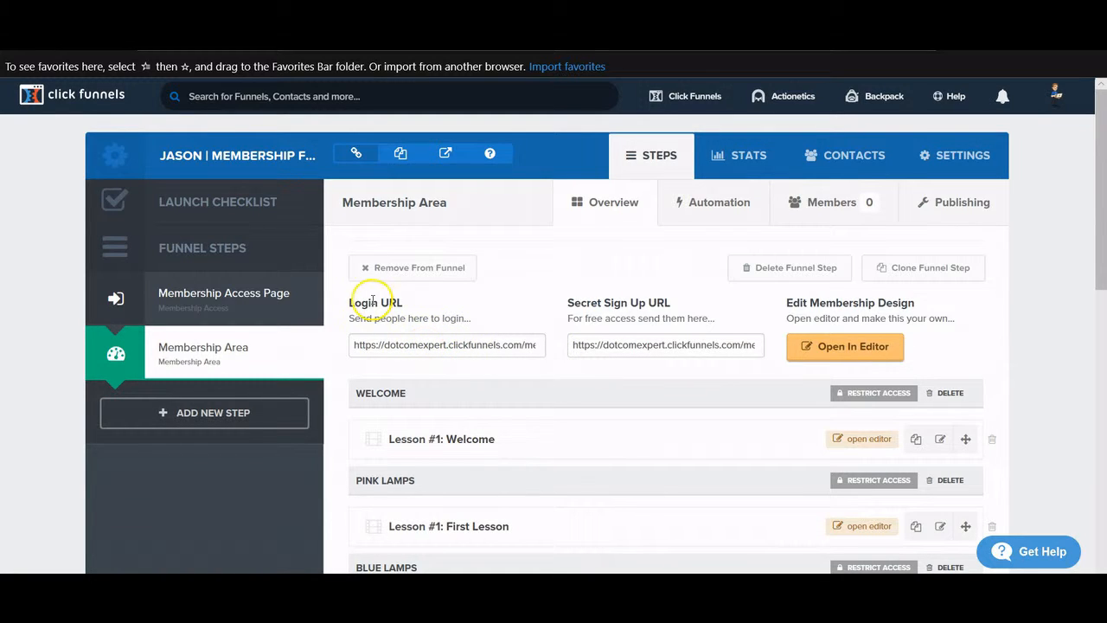
- Copy the Secret Sign Up URL and load it in a new browser tab
{"action": "left_click", "coordinate": [630, 348]}
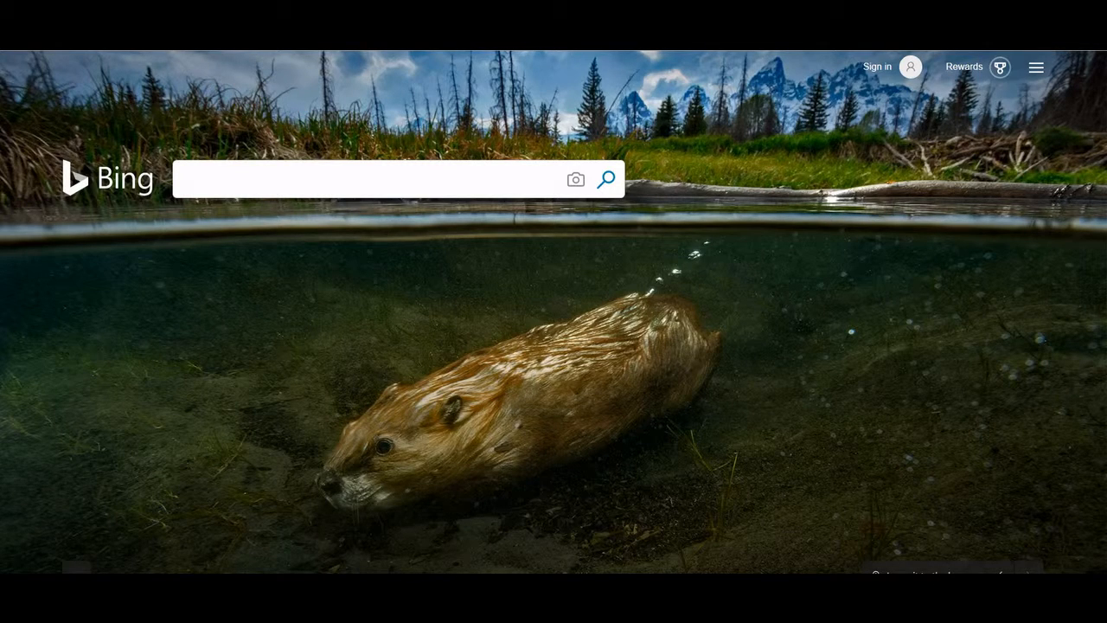
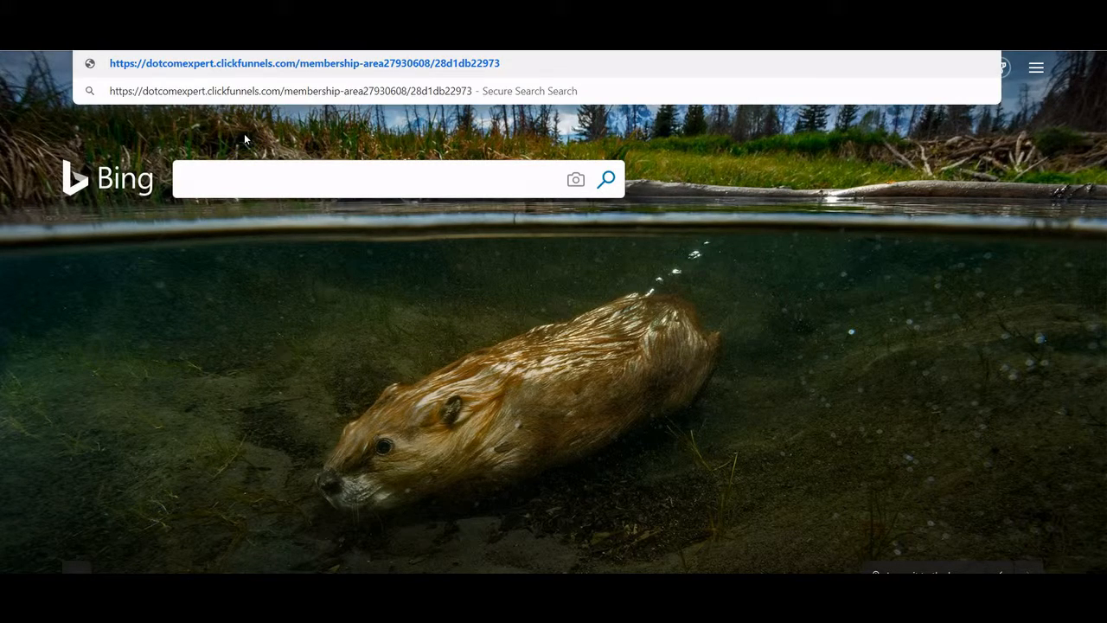
{"action": "left_click", "coordinate": [245, 138]}
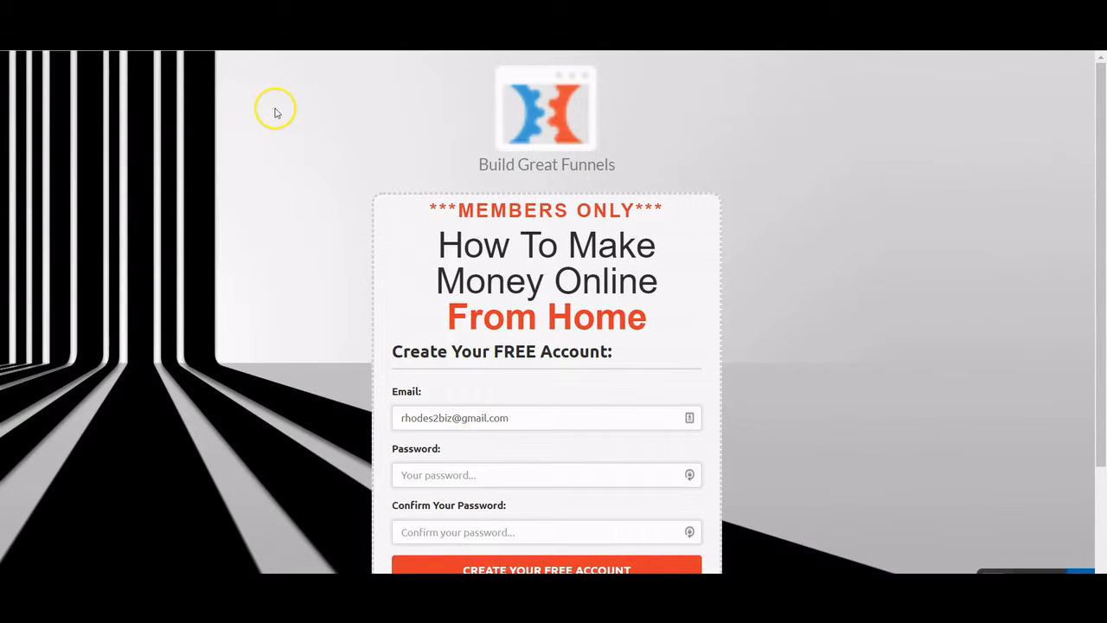
- Enter and confirm an account password, then submit the Create Your Free Account form
{"action": "scroll", "coordinate": [275, 112], "scroll_direction": "down", "scroll_amount": 2}
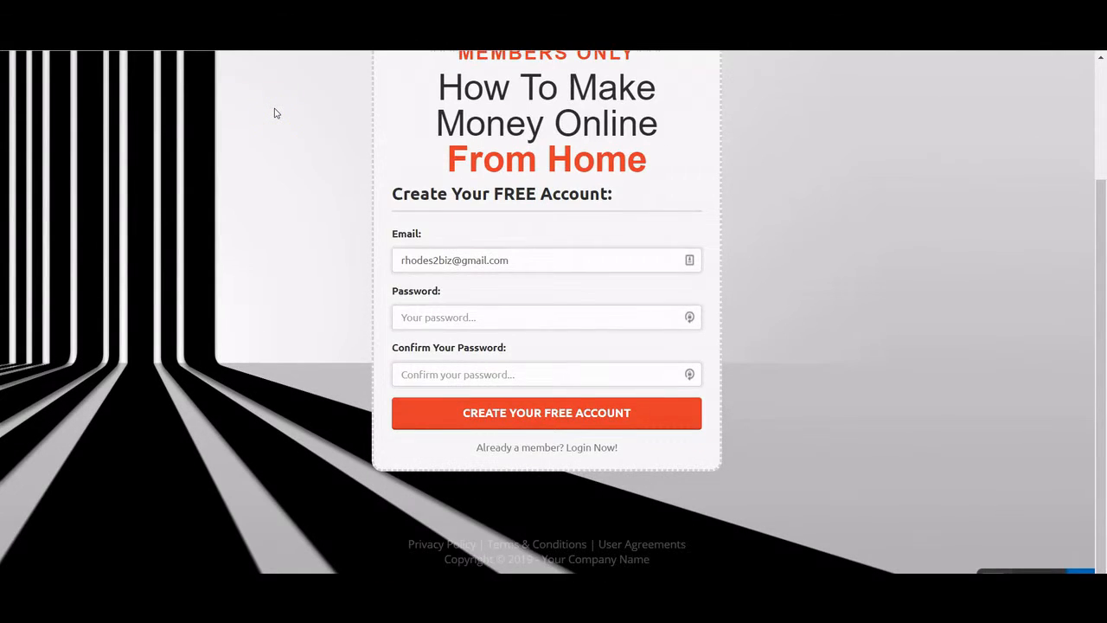
{"action": "scroll", "coordinate": [273, 109], "scroll_direction": "up", "scroll_amount": 2}
{"action": "scroll", "coordinate": [272, 109], "scroll_direction": "down", "scroll_amount": 2}
{"action": "scroll", "coordinate": [516, 346], "scroll_direction": "up", "scroll_amount": 1}
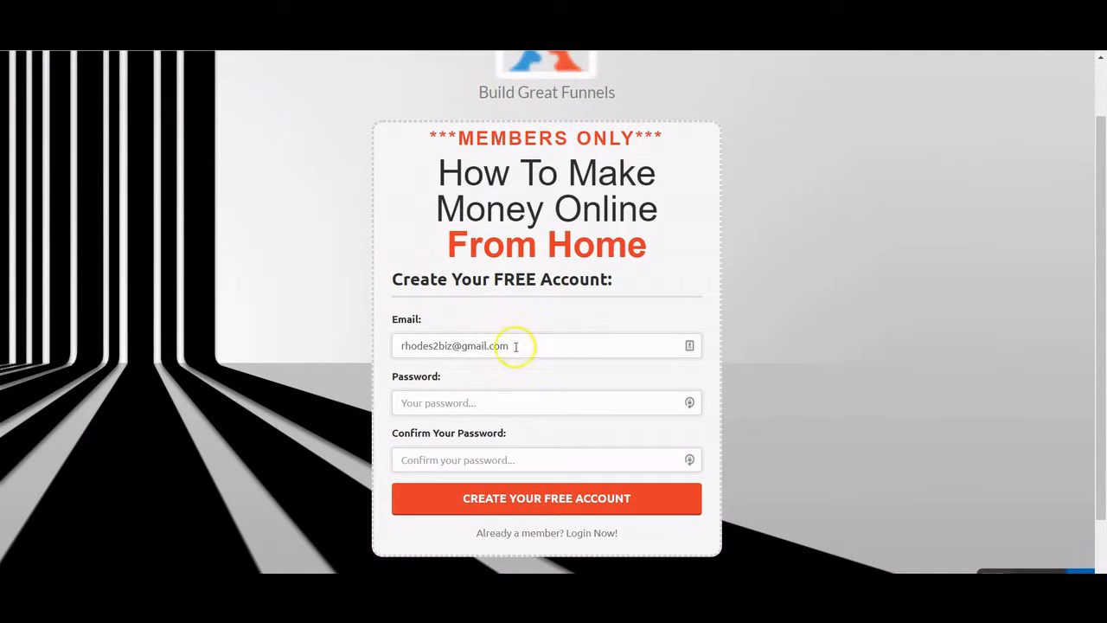
{"action": "left_click", "coordinate": [475, 403]}
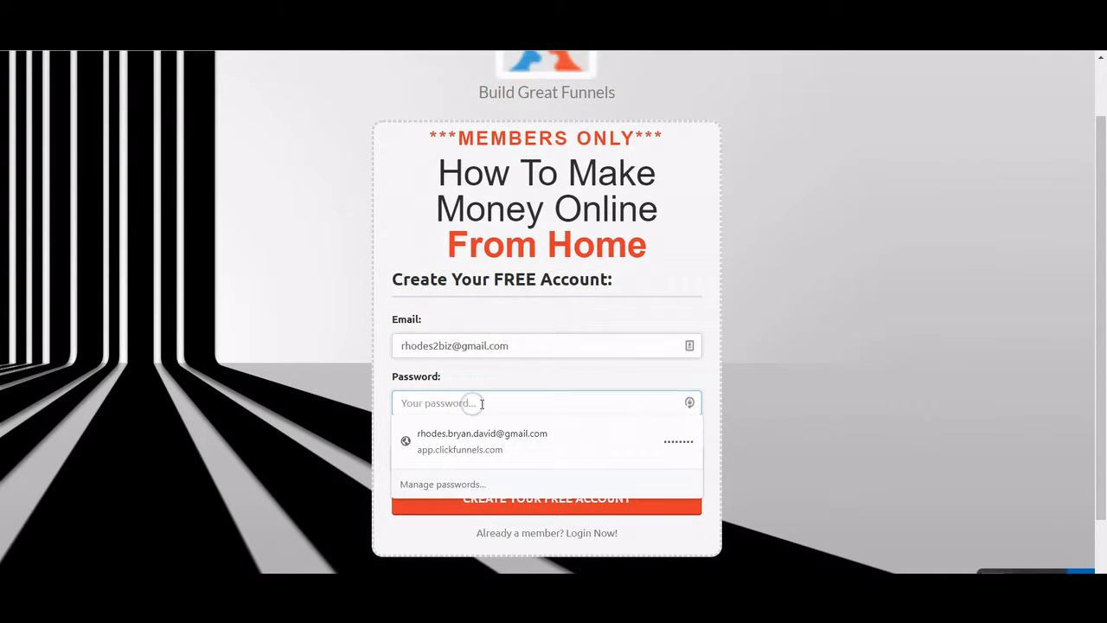
{"action": "type", "text": "*"}
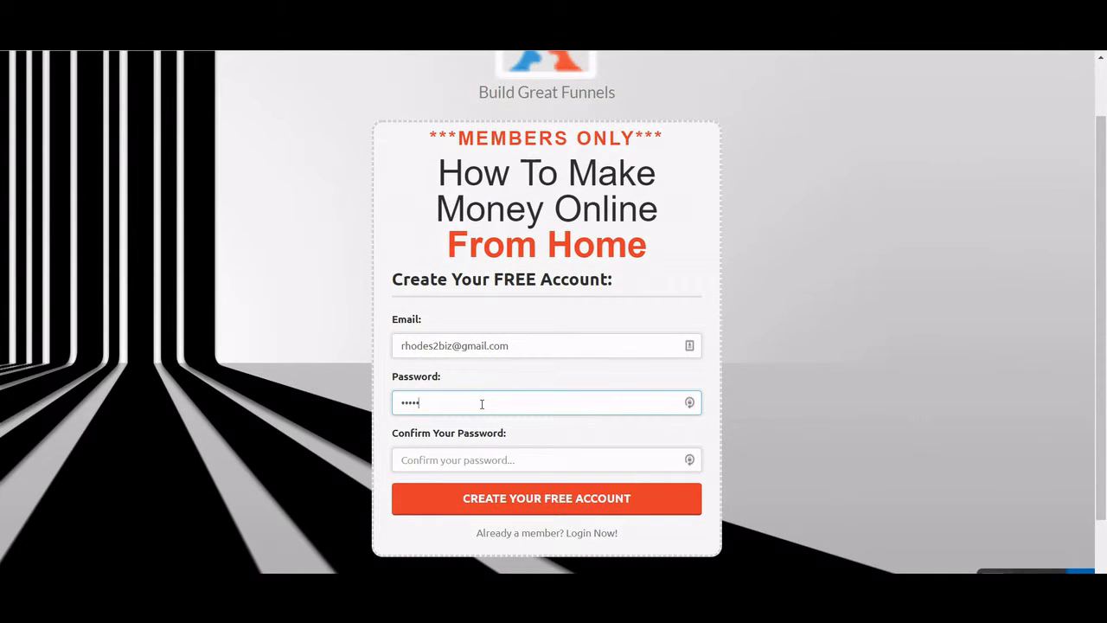
{"action": "key", "text": "Tab"}
{"action": "type", "text": "*"}
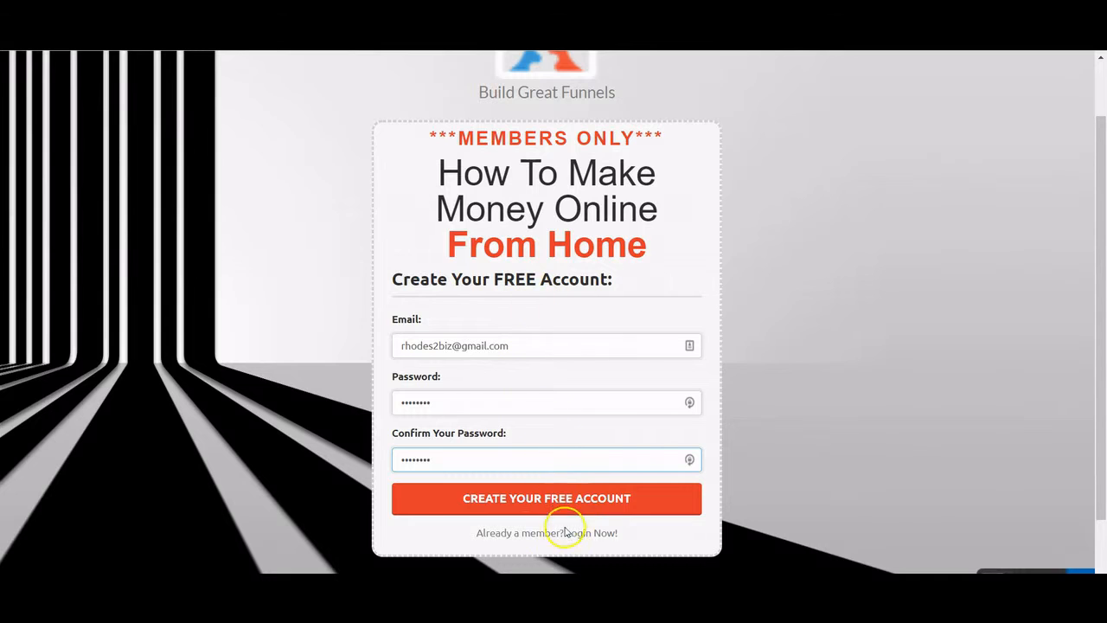
{"action": "left_click", "coordinate": [514, 507]}
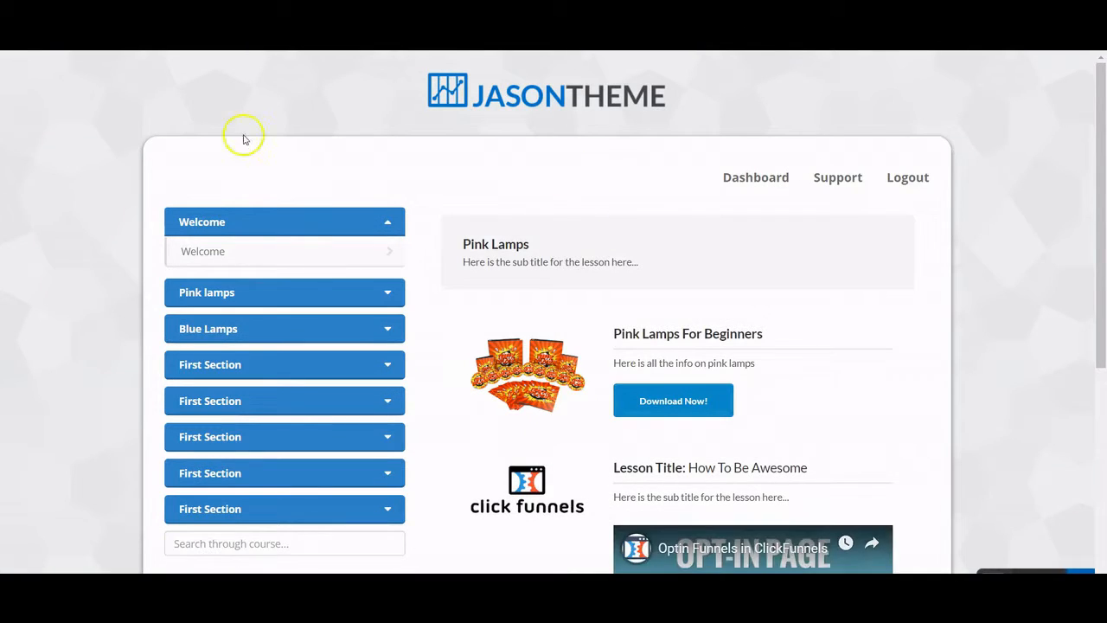
- In the member preview, play the lesson video, pause it, and scroll back to the top
{"action": "scroll", "coordinate": [180, 409], "scroll_direction": "down", "scroll_amount": 1}
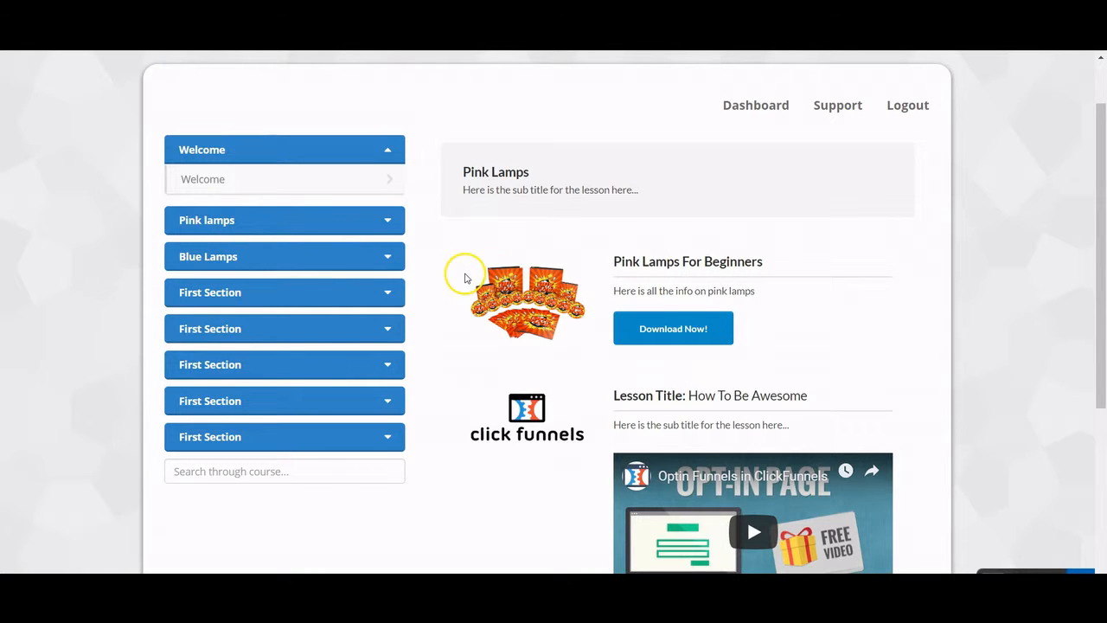
{"action": "scroll", "coordinate": [560, 299], "scroll_direction": "down", "scroll_amount": 1}
{"action": "scroll", "coordinate": [553, 307], "scroll_direction": "up", "scroll_amount": 2}
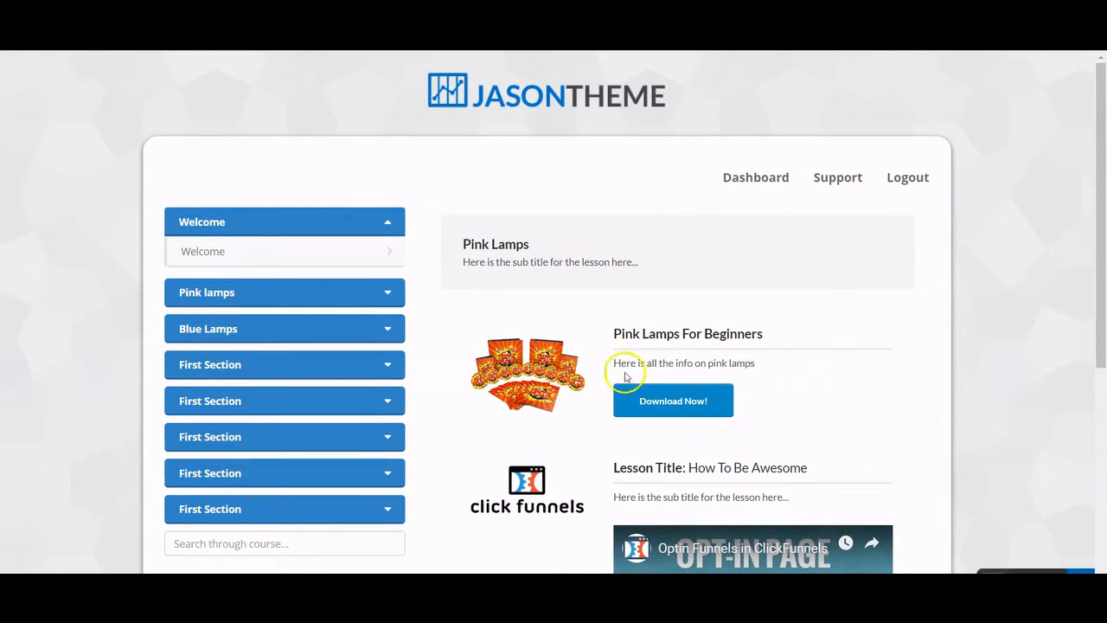
{"action": "scroll", "coordinate": [620, 366], "scroll_direction": "down", "scroll_amount": 1}
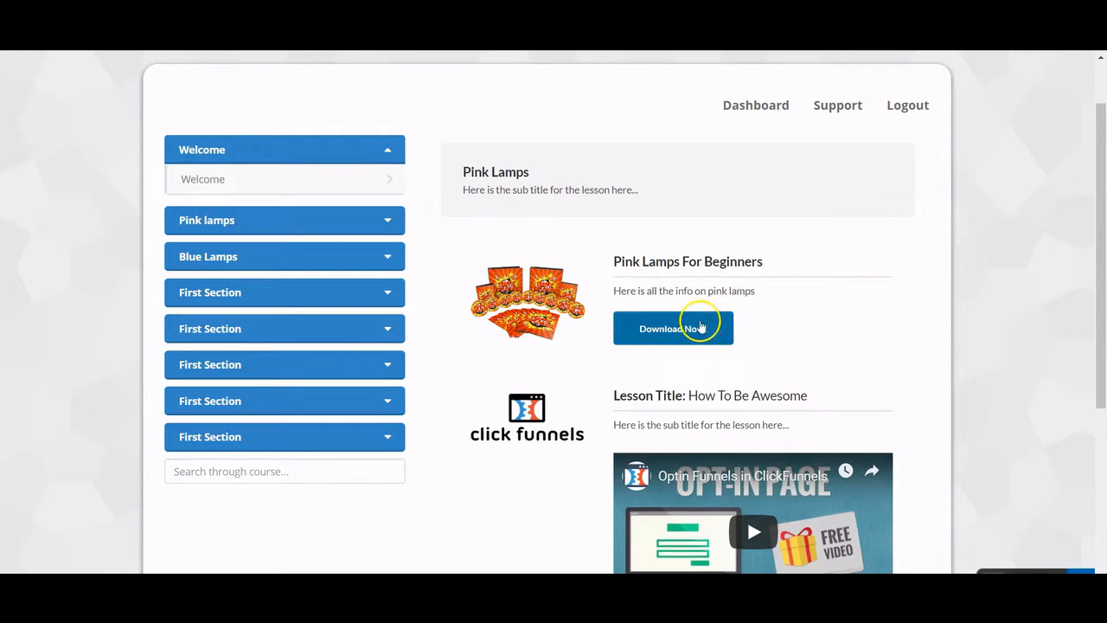
{"action": "scroll", "coordinate": [692, 346], "scroll_direction": "down", "scroll_amount": 2}
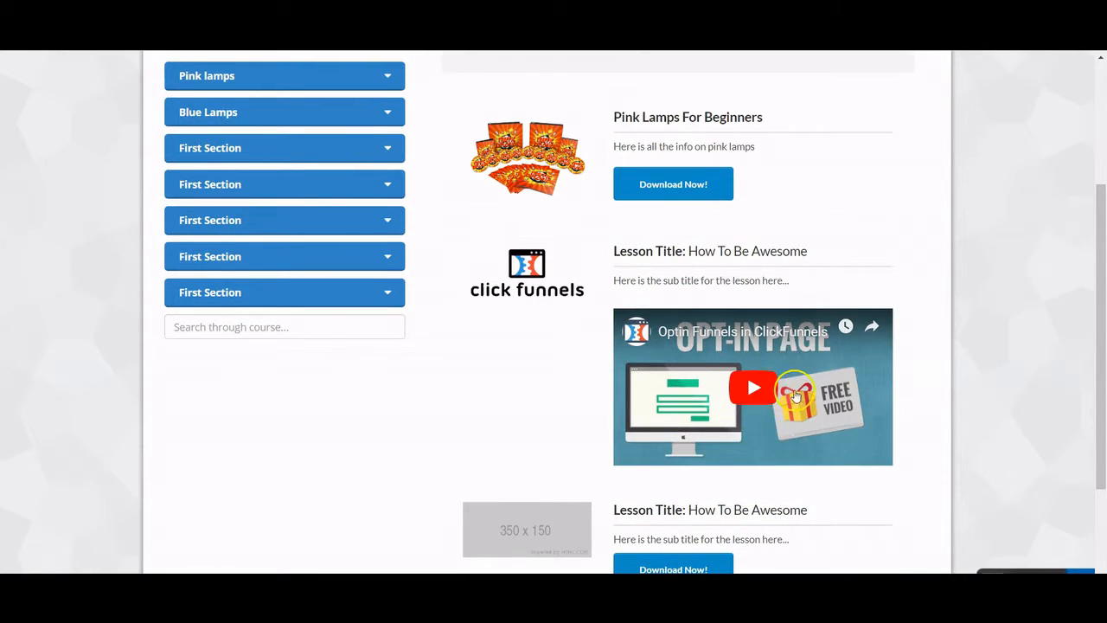
{"action": "left_click", "coordinate": [753, 397]}
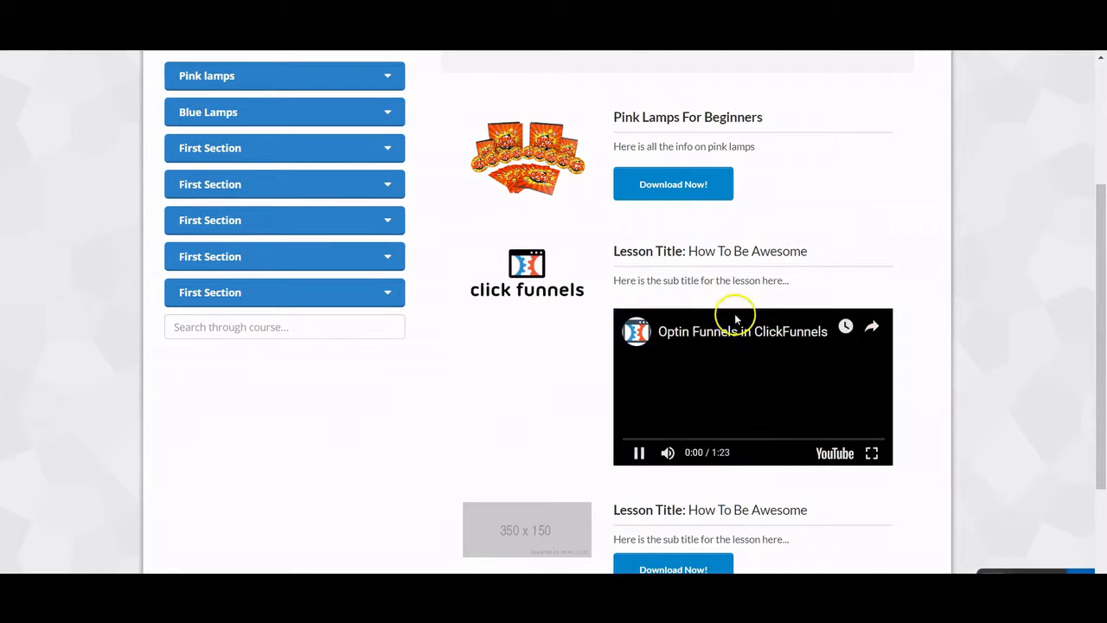
{"action": "left_click", "coordinate": [640, 453]}
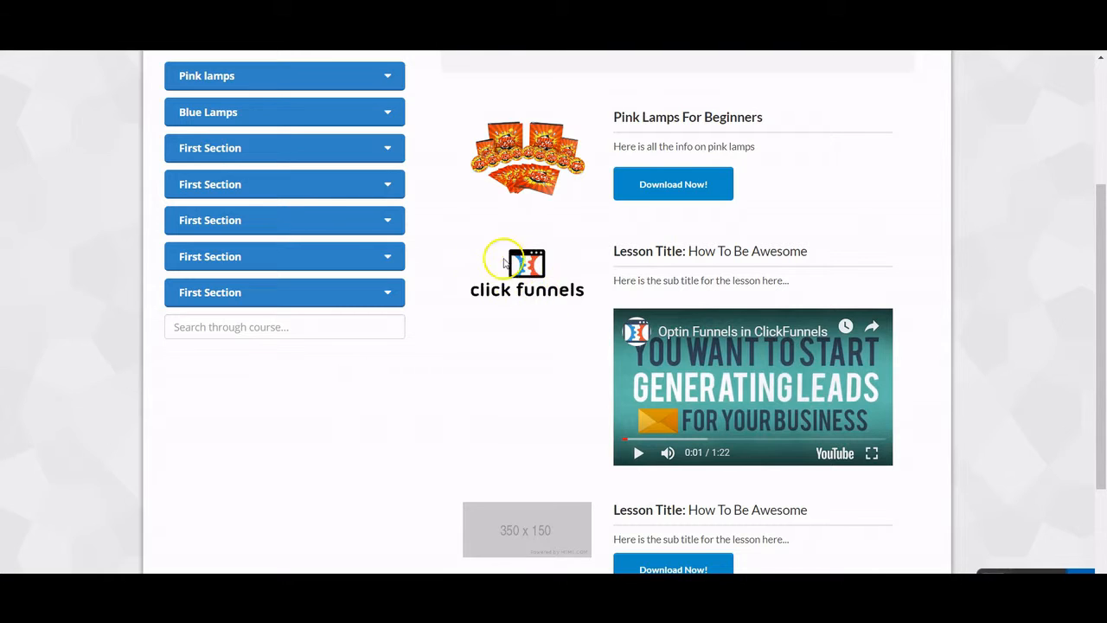
{"action": "scroll", "coordinate": [442, 372], "scroll_direction": "up", "scroll_amount": 5}
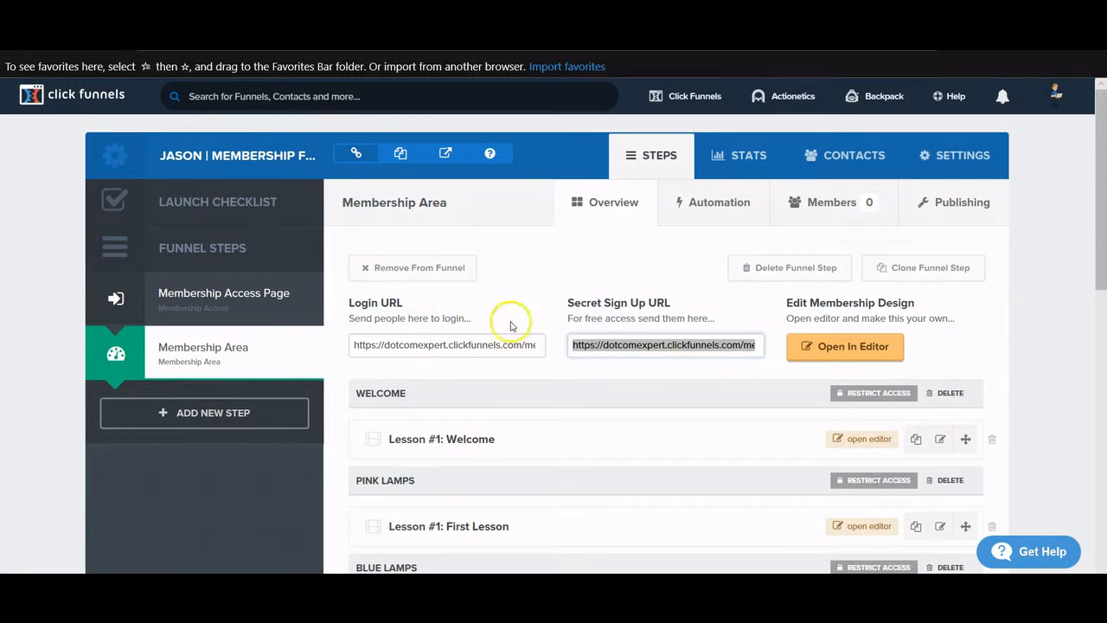
- Open the membership area in the editor and replace the header logo with the ClickFunnels icon
{"action": "left_click", "coordinate": [859, 350]}
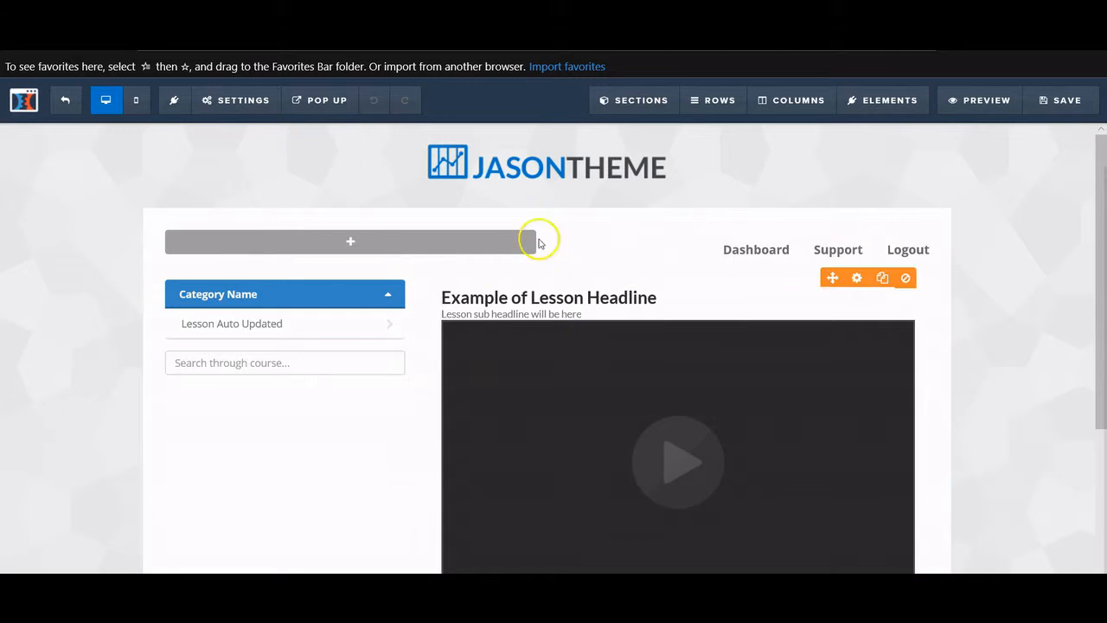
{"action": "left_click", "coordinate": [595, 173]}
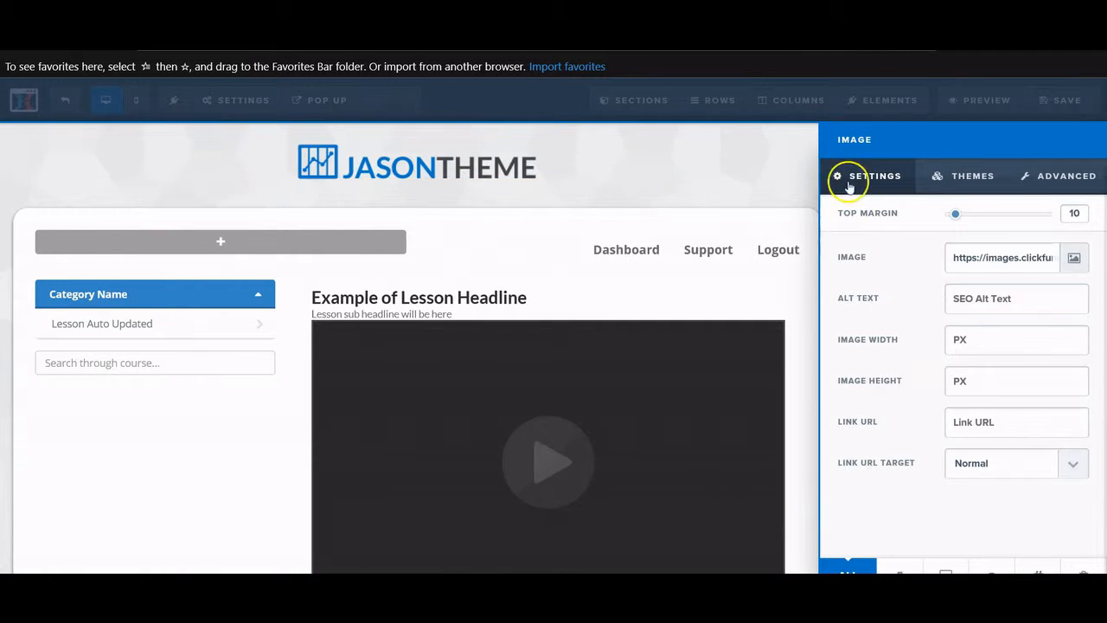
{"action": "left_click", "coordinate": [1073, 257]}
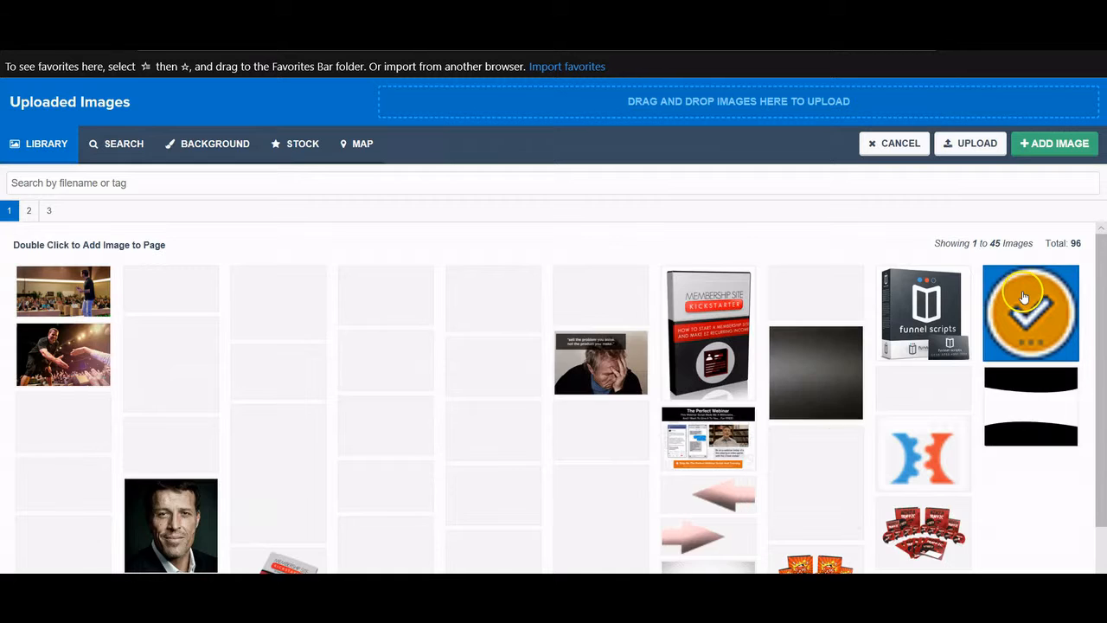
{"action": "double_click", "coordinate": [923, 456]}
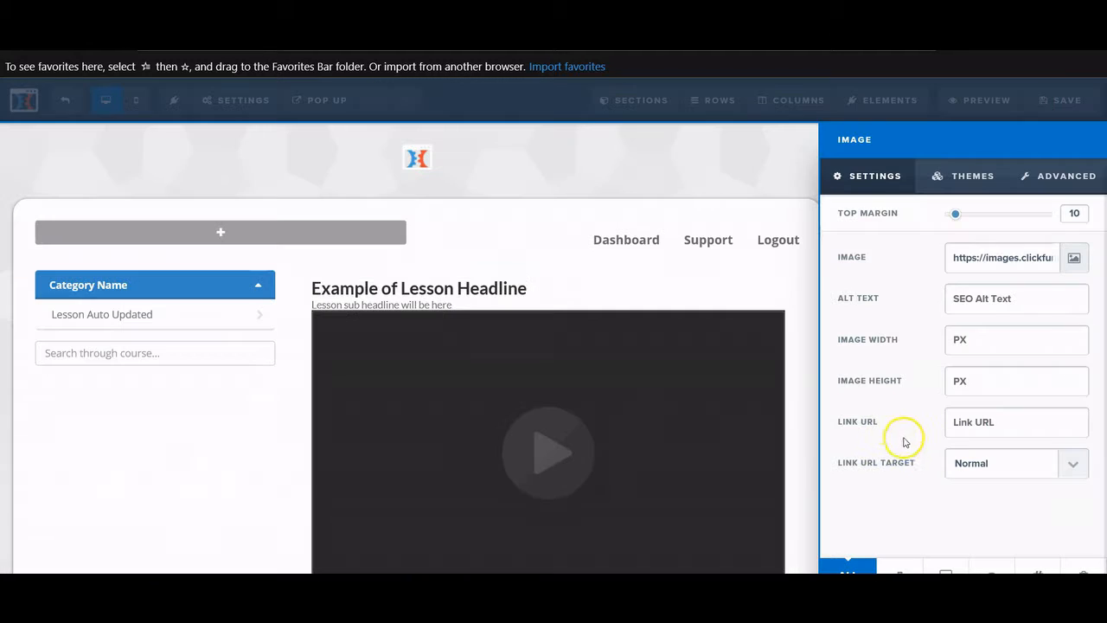
{"action": "left_click", "coordinate": [450, 172]}
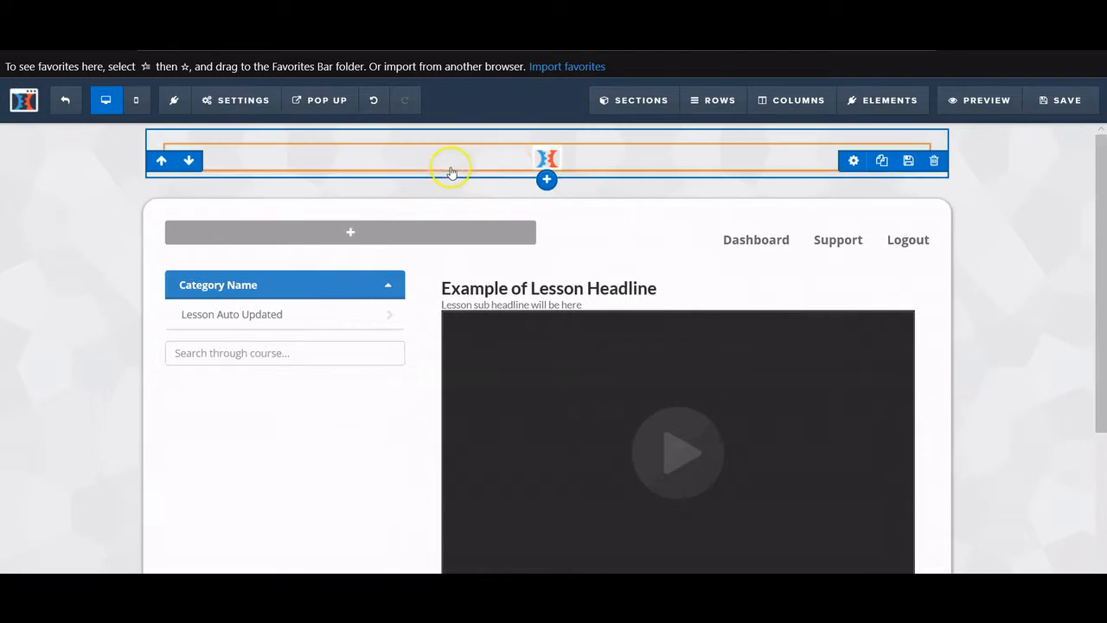
{"action": "left_click", "coordinate": [543, 163]}
- Set the header logo's image width to 150 px
{"action": "left_click", "coordinate": [978, 339]}
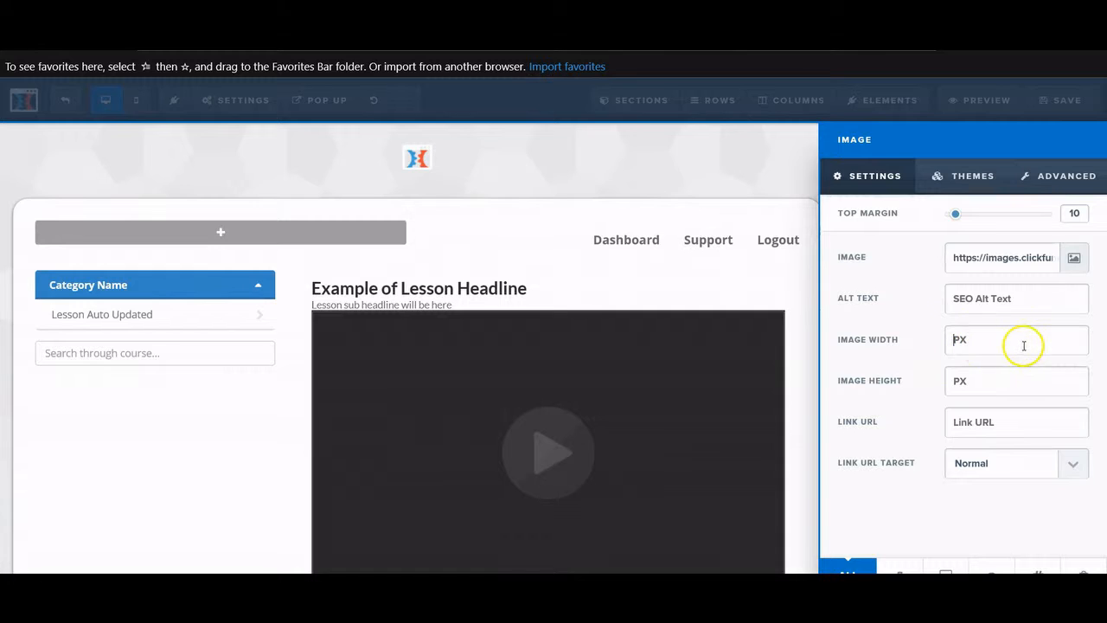
{"action": "type", "text": "300"}
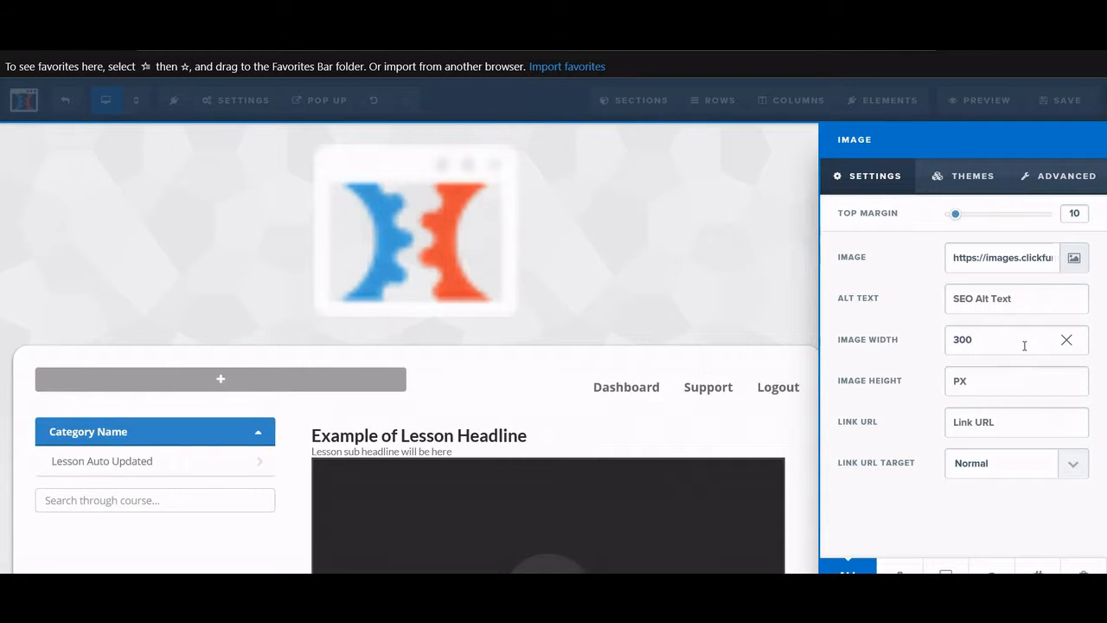
{"action": "key", "text": "BackSpace"}
{"action": "key", "text": "BackSpace"}
{"action": "key", "text": "BackSpace"}
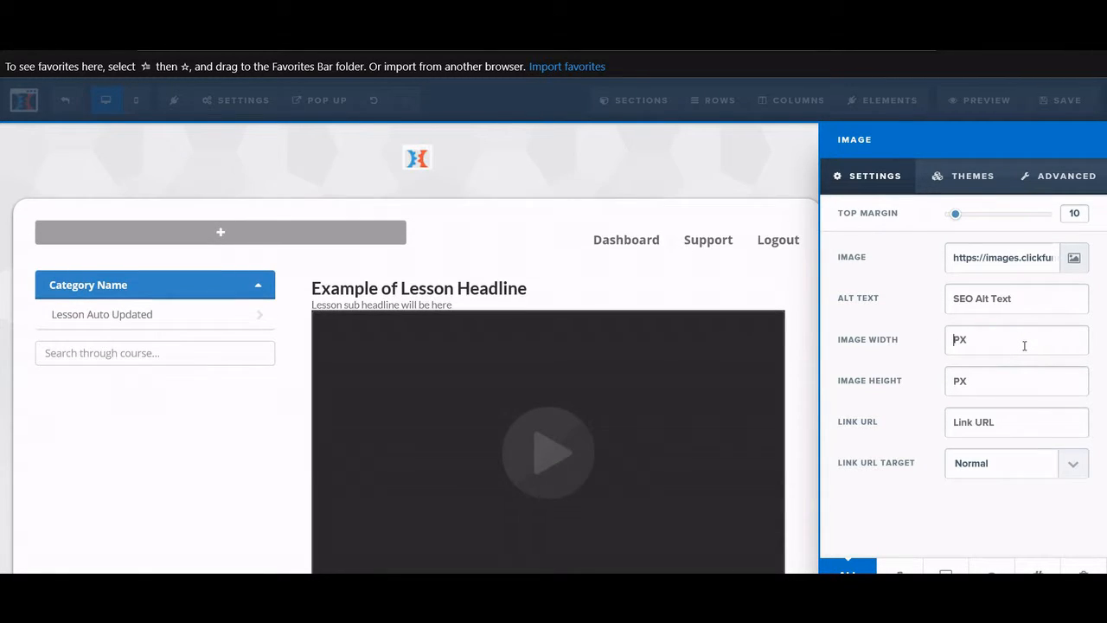
{"action": "type", "text": "200"}
{"action": "key", "text": "BackSpace"}
{"action": "key", "text": "BackSpace"}
{"action": "key", "text": "BackSpace"}
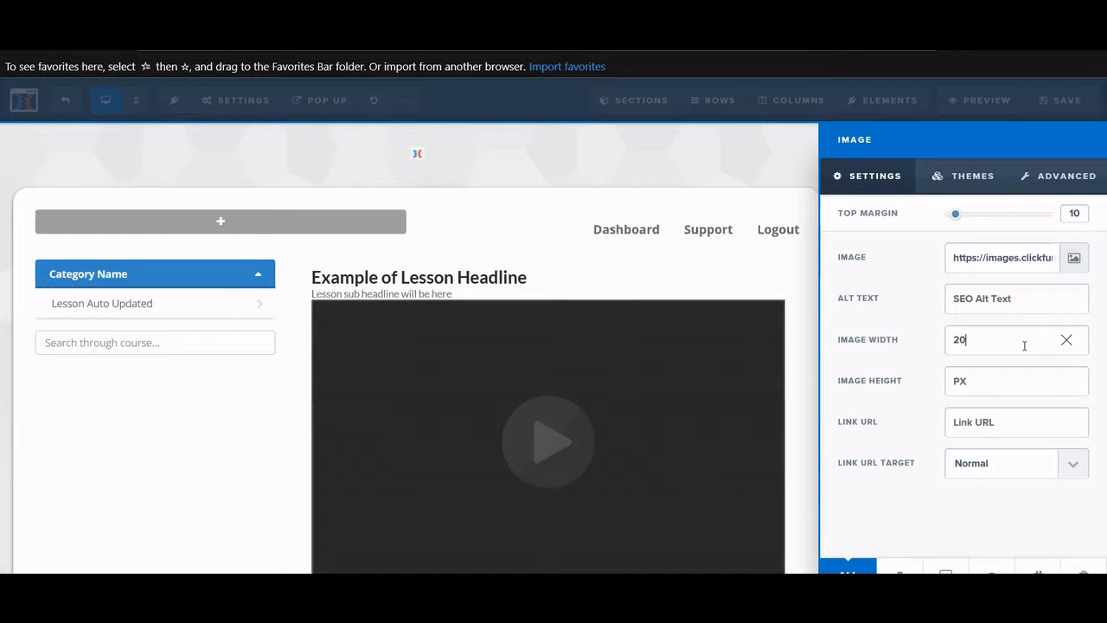
{"action": "type", "text": "150"}
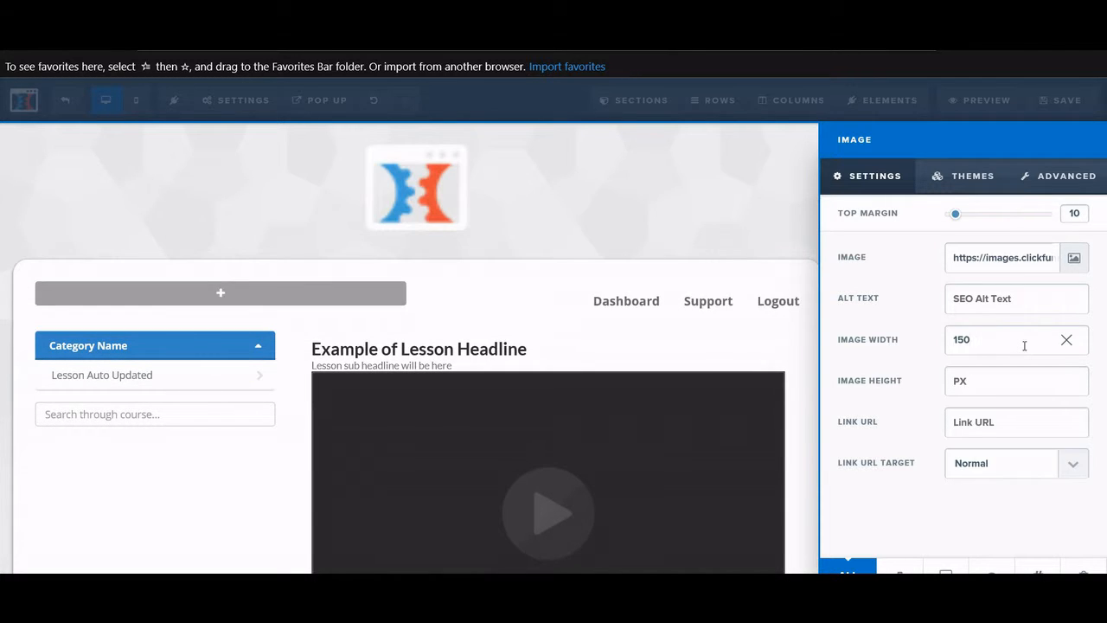
{"action": "left_click", "coordinate": [602, 251]}
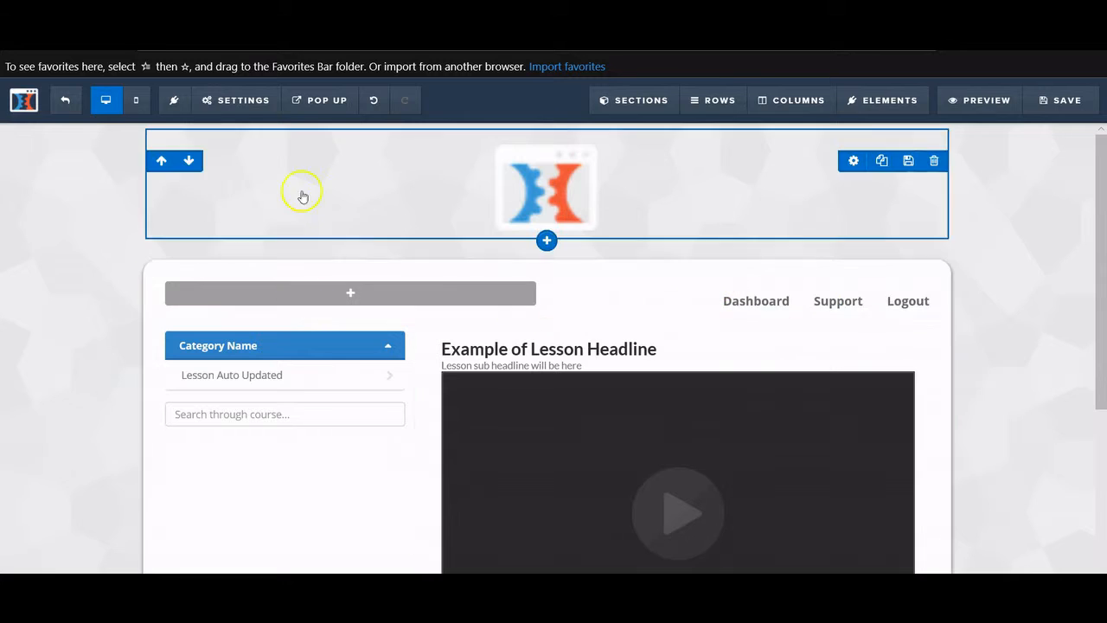
{"action": "left_click", "coordinate": [227, 100]}
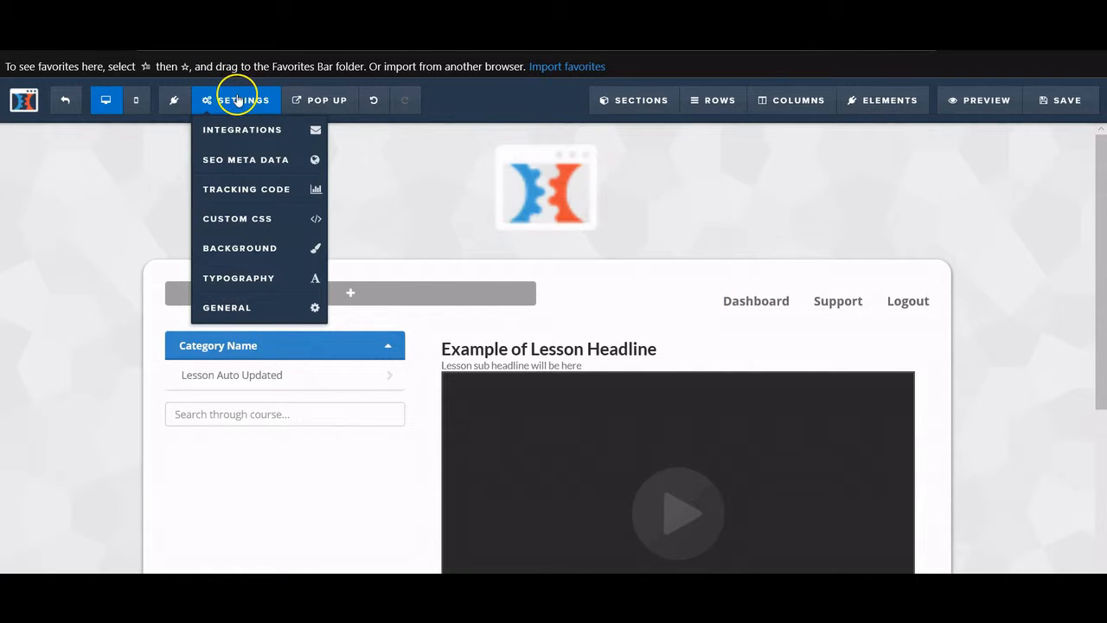
- Make the black-and-white stripe image from the library the members page background
{"action": "left_click", "coordinate": [240, 247]}
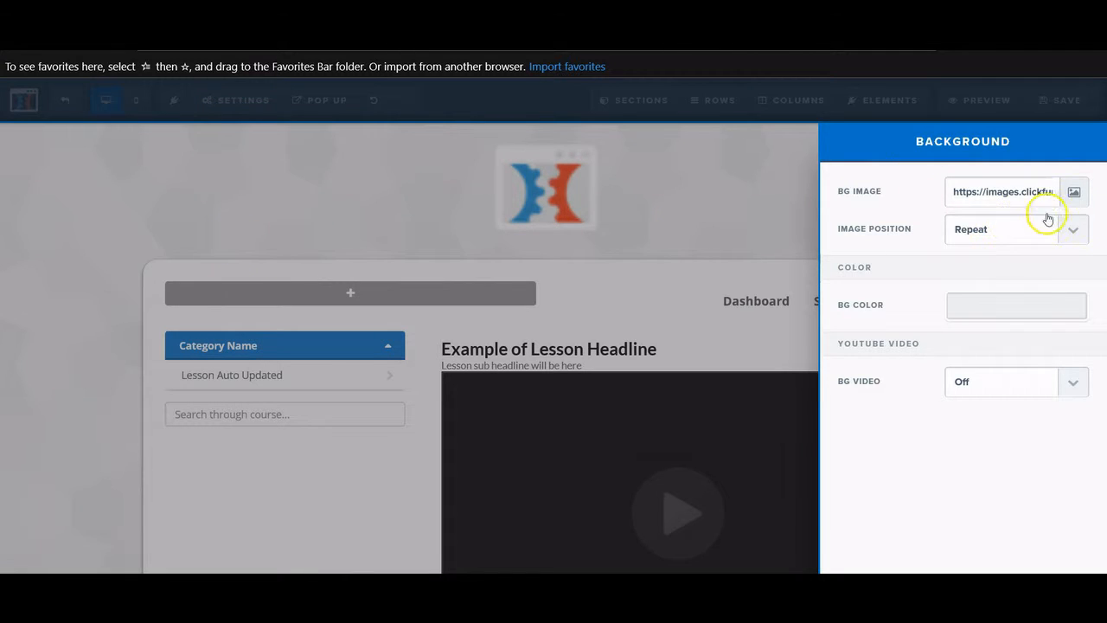
{"action": "left_click", "coordinate": [1074, 191]}
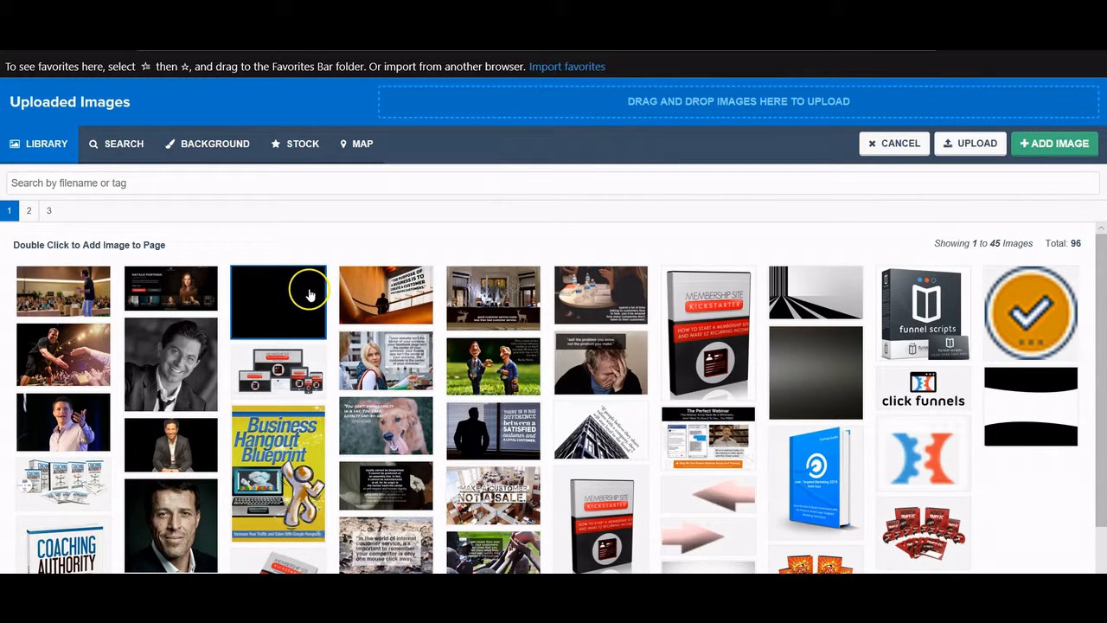
{"action": "scroll", "coordinate": [519, 346], "scroll_direction": "down", "scroll_amount": 1}
{"action": "scroll", "coordinate": [818, 345], "scroll_direction": "up", "scroll_amount": 1}
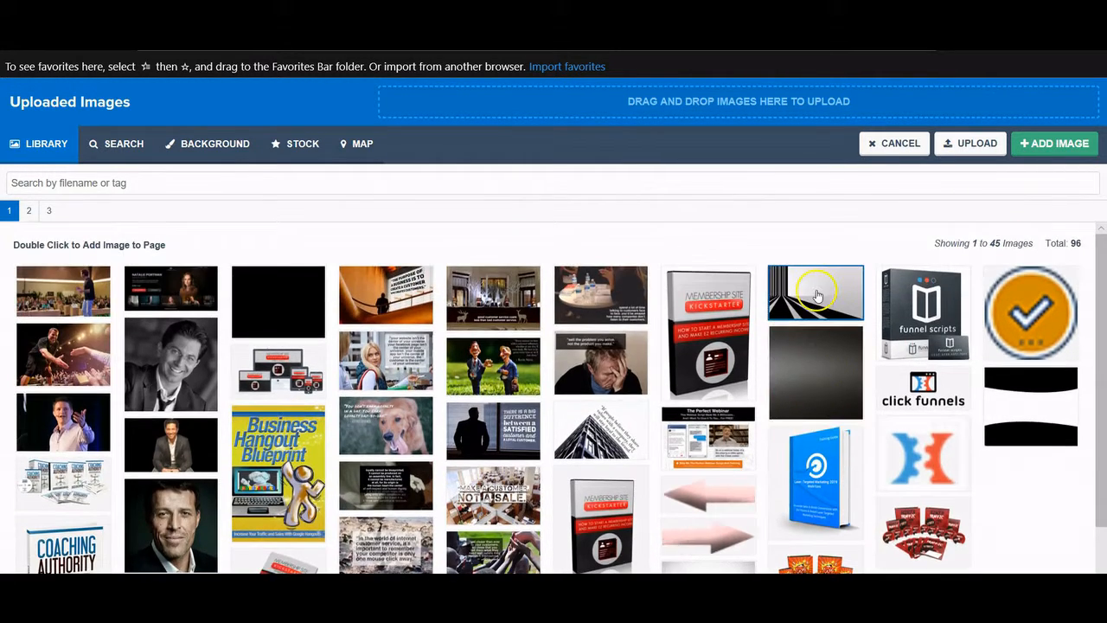
{"action": "double_click", "coordinate": [811, 294]}
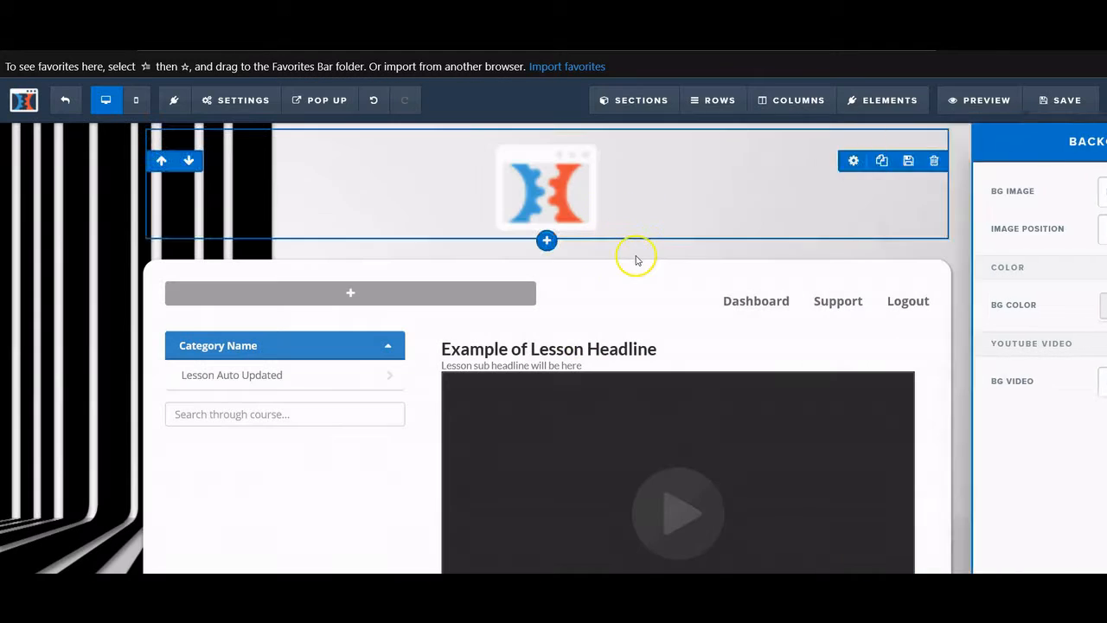
{"action": "left_click", "coordinate": [636, 259]}
{"action": "scroll", "coordinate": [635, 256], "scroll_direction": "down", "scroll_amount": 5}
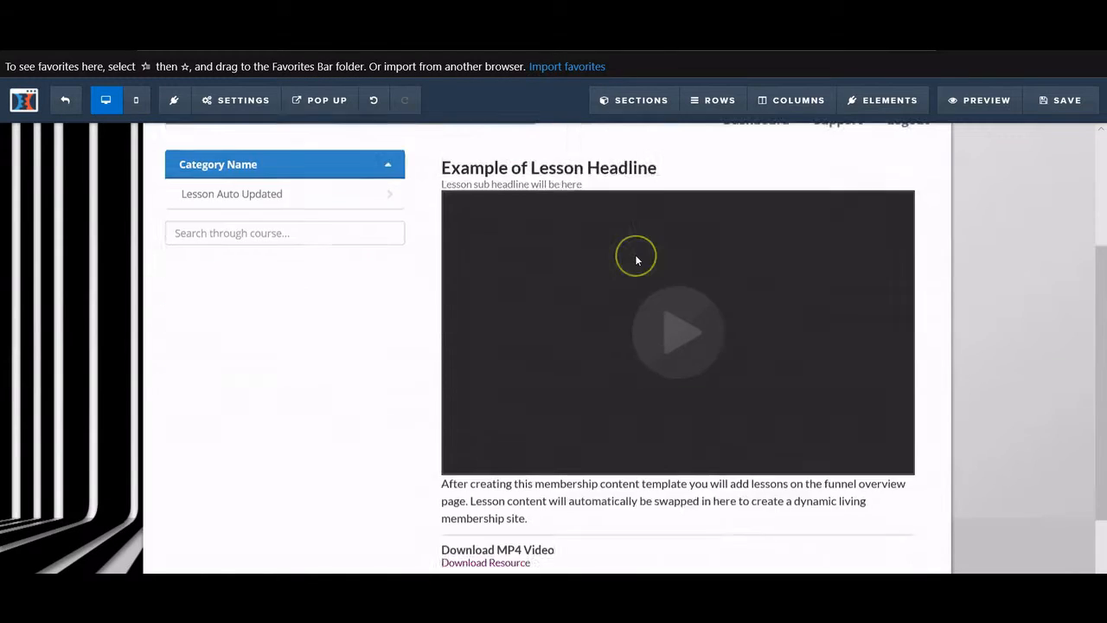
{"action": "scroll", "coordinate": [636, 259], "scroll_direction": "up", "scroll_amount": 5}
{"action": "left_click", "coordinate": [238, 100]}
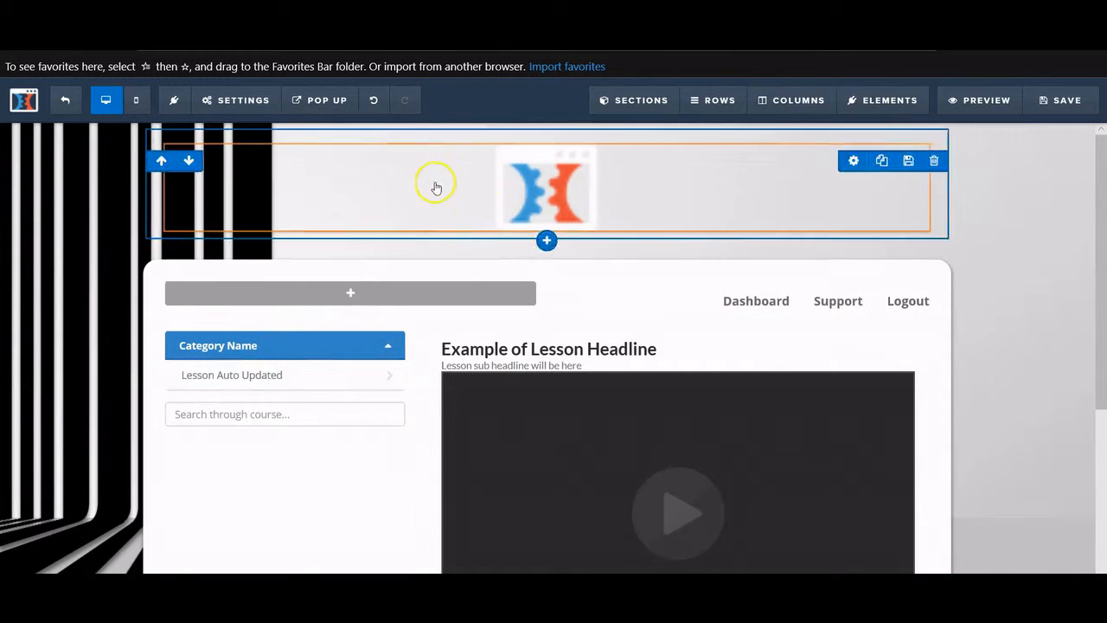
{"action": "scroll", "coordinate": [783, 348], "scroll_direction": "down", "scroll_amount": 1}
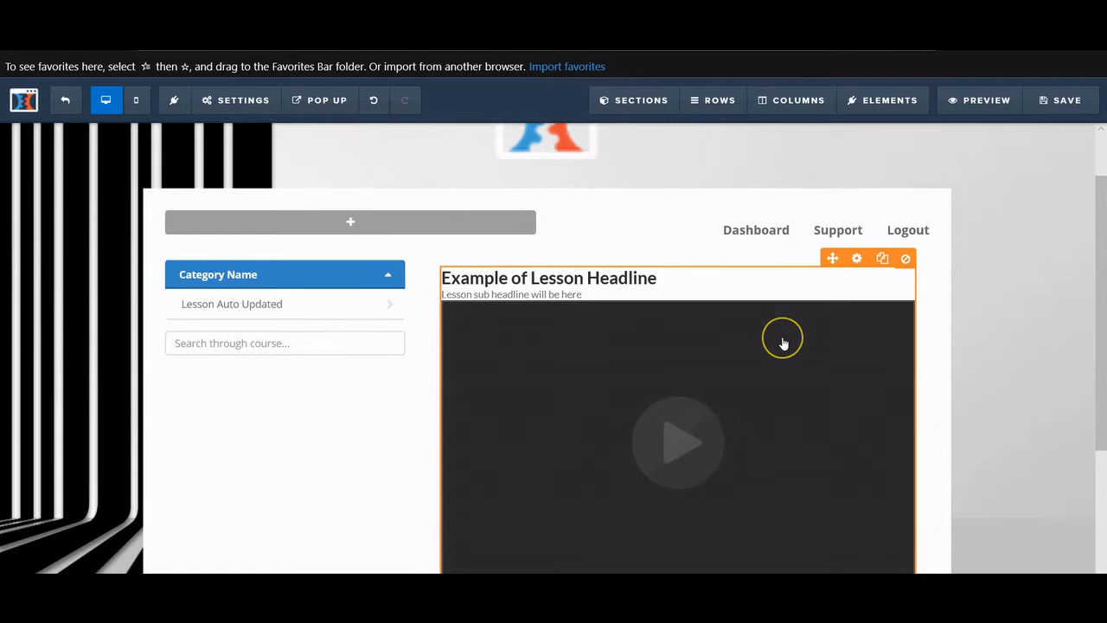
{"action": "scroll", "coordinate": [814, 339], "scroll_direction": "down", "scroll_amount": 1}
{"action": "scroll", "coordinate": [852, 337], "scroll_direction": "up", "scroll_amount": 2}
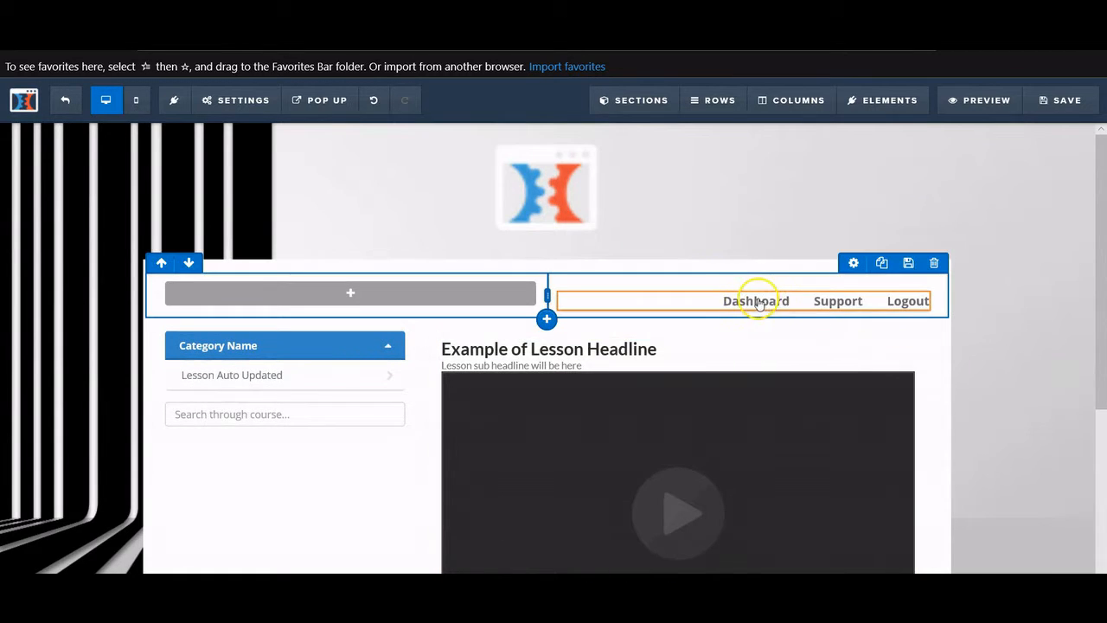
- Point the Dashboard nav link to #scroll-Section and begin replacing Support's URL with a www address
{"action": "left_click", "coordinate": [697, 303]}
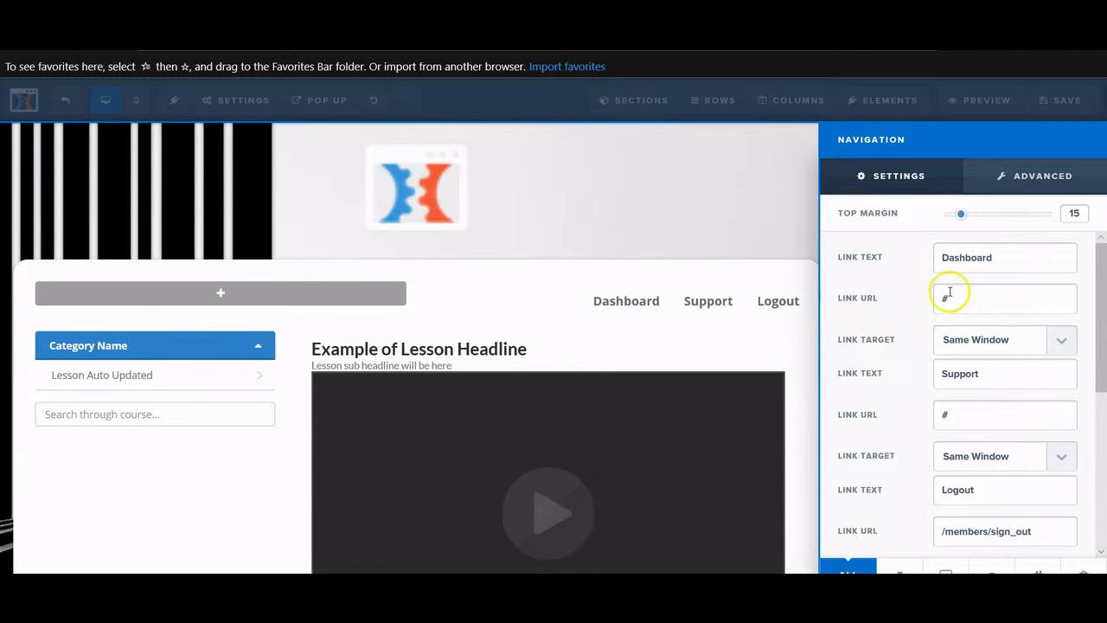
{"action": "left_click", "coordinate": [981, 299]}
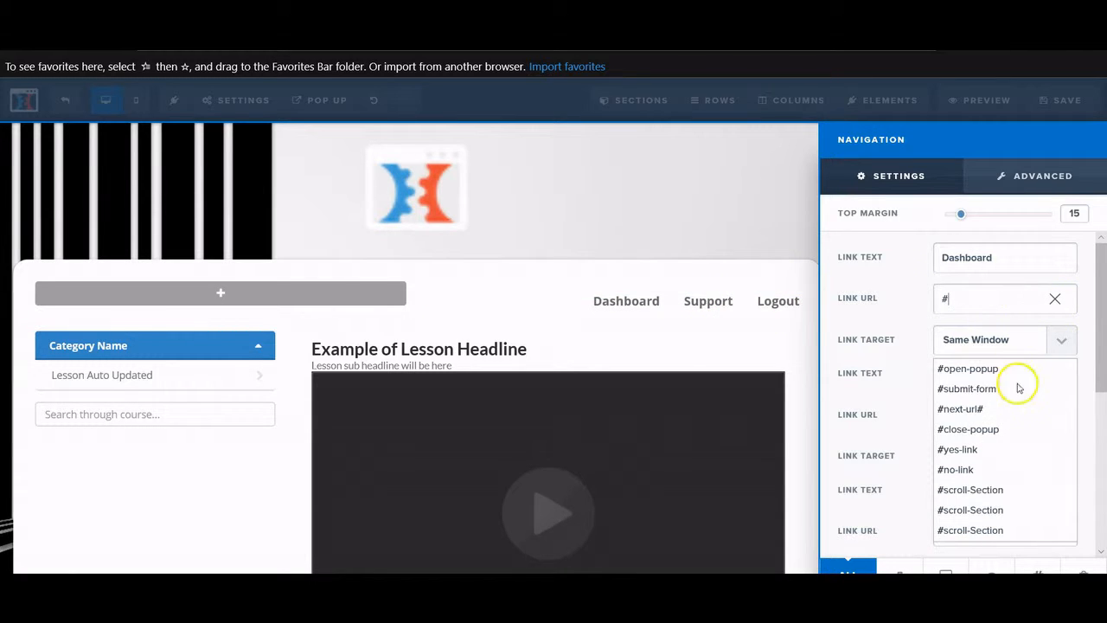
{"action": "left_click", "coordinate": [1016, 499]}
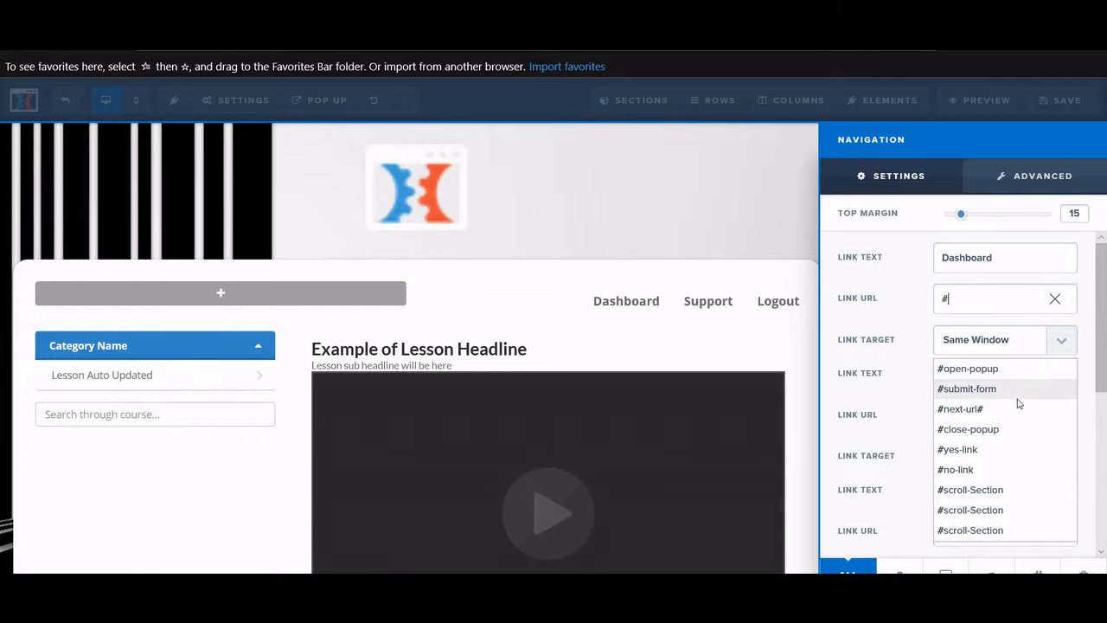
{"action": "left_click", "coordinate": [1002, 487]}
{"action": "scroll", "coordinate": [1003, 340], "scroll_direction": "down", "scroll_amount": 1}
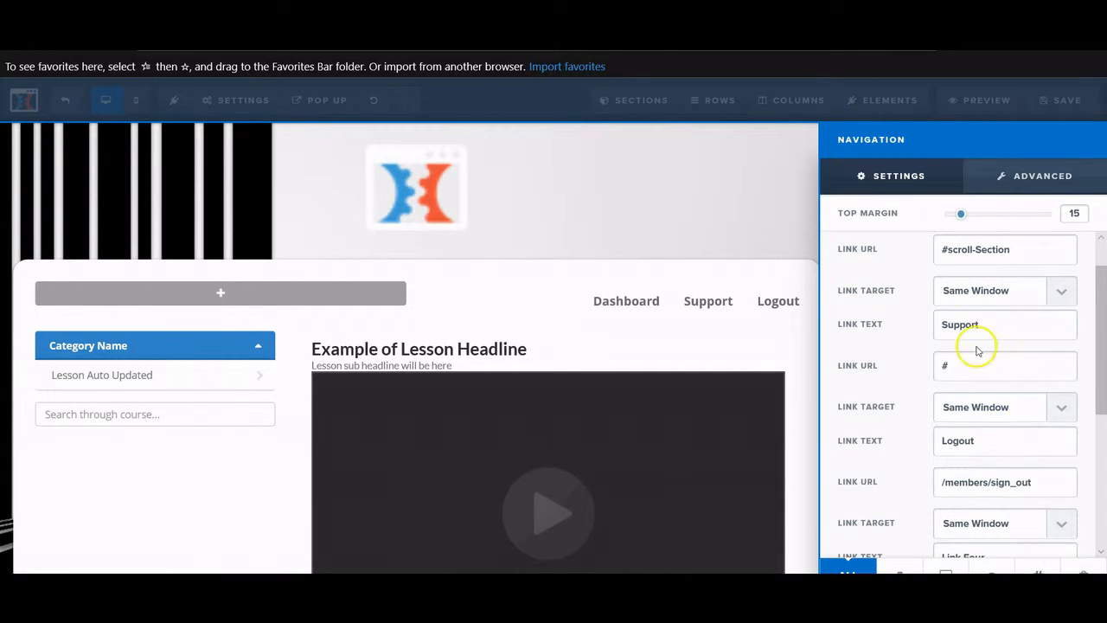
{"action": "double_click", "coordinate": [961, 366]}
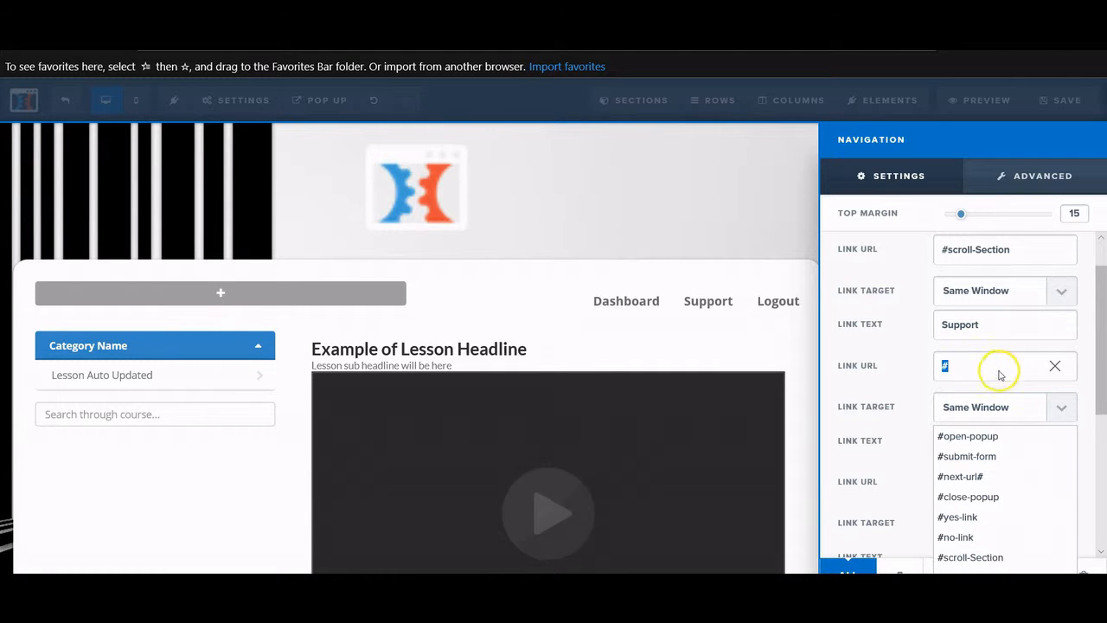
{"action": "type", "text": "www.support.com"}
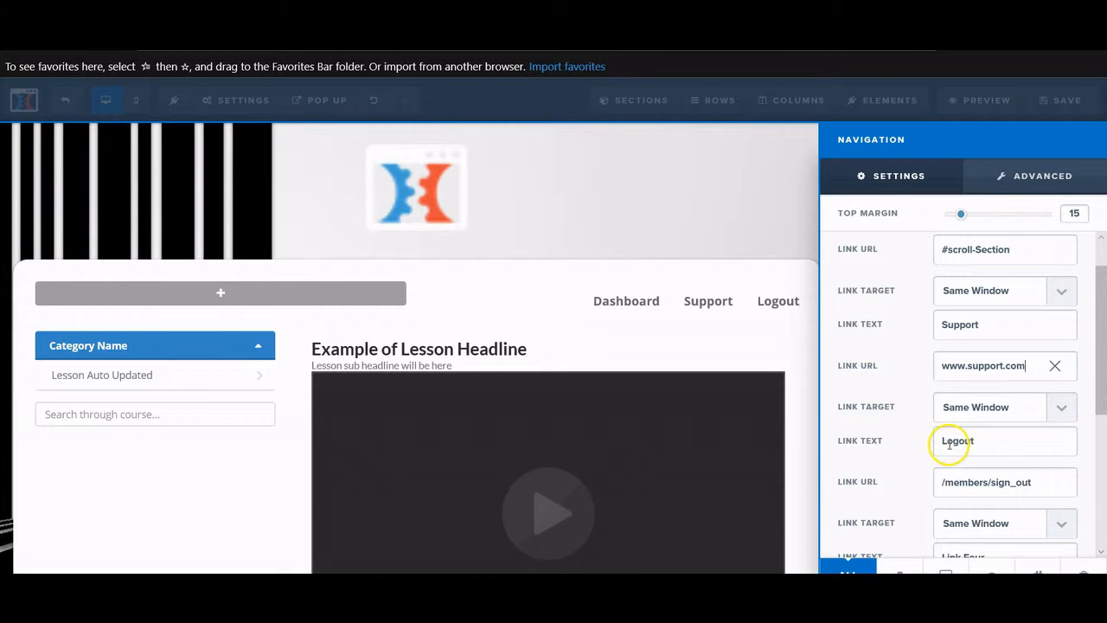
{"action": "scroll", "coordinate": [949, 449], "scroll_direction": "down", "scroll_amount": 1}
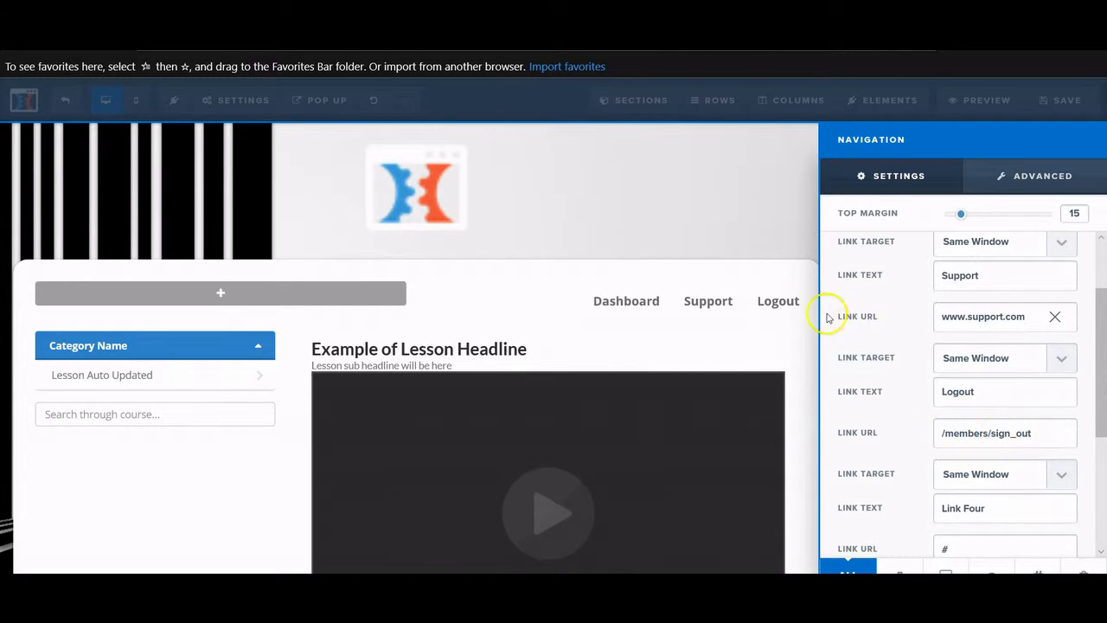
{"action": "left_click", "coordinate": [743, 240]}
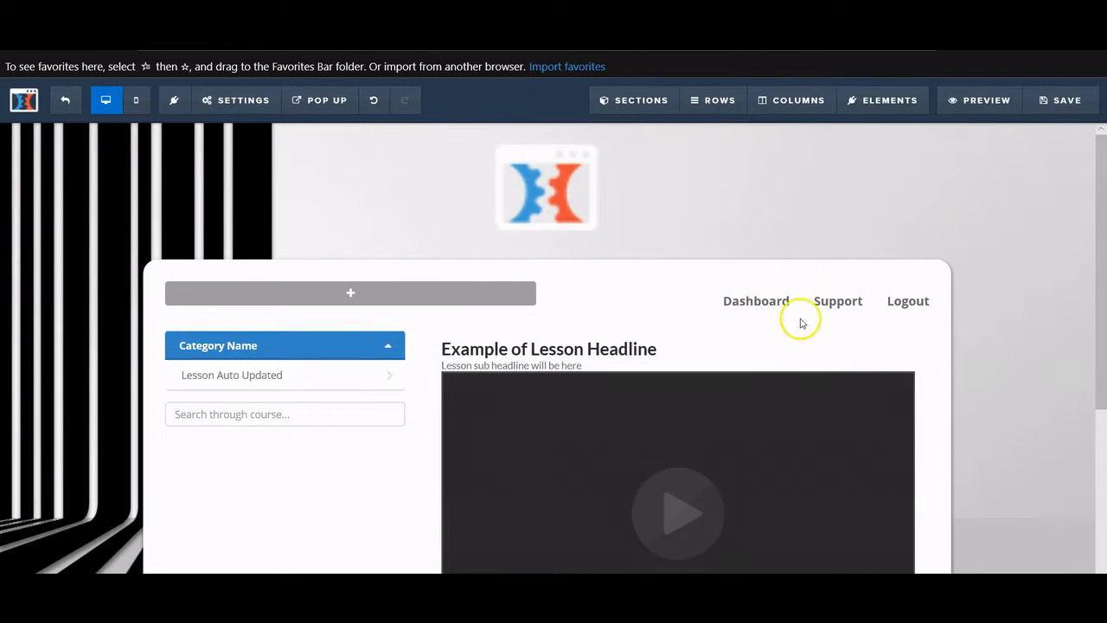
{"action": "scroll", "coordinate": [806, 315], "scroll_direction": "down", "scroll_amount": 2}
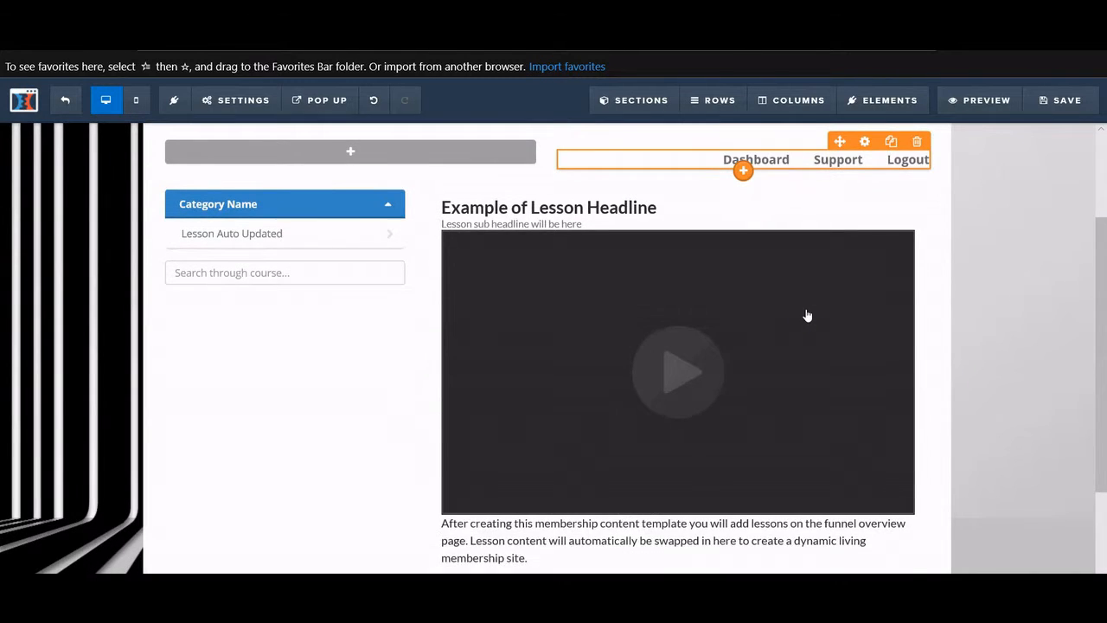
{"action": "scroll", "coordinate": [807, 315], "scroll_direction": "down", "scroll_amount": 1}
{"action": "scroll", "coordinate": [806, 316], "scroll_direction": "up", "scroll_amount": 1}
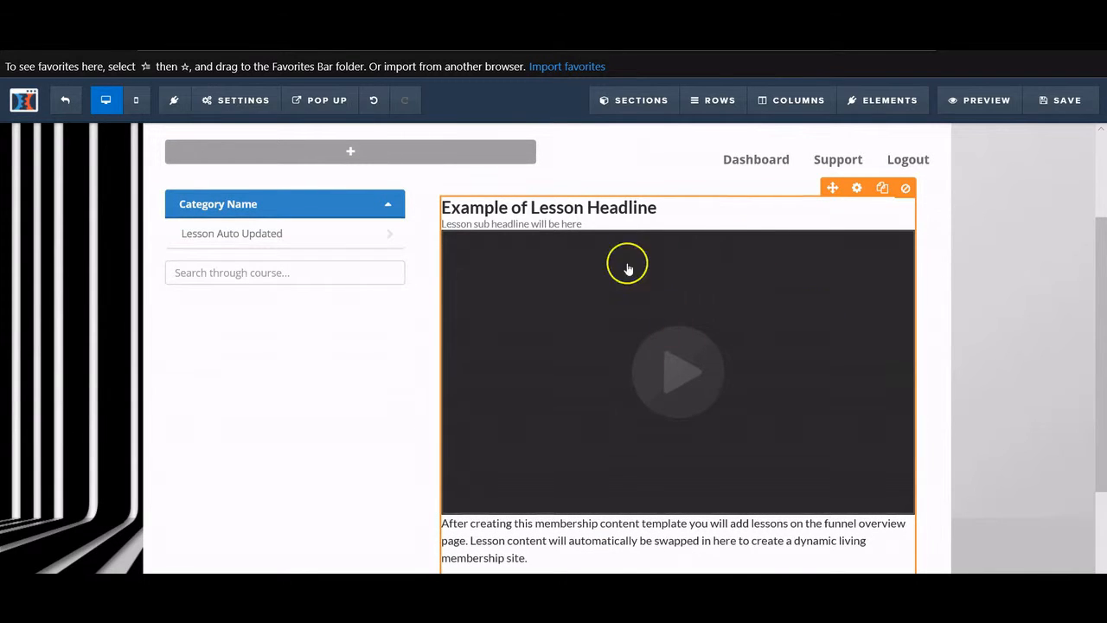
{"action": "scroll", "coordinate": [623, 260], "scroll_direction": "down", "scroll_amount": 1}
{"action": "scroll", "coordinate": [614, 282], "scroll_direction": "up", "scroll_amount": 2}
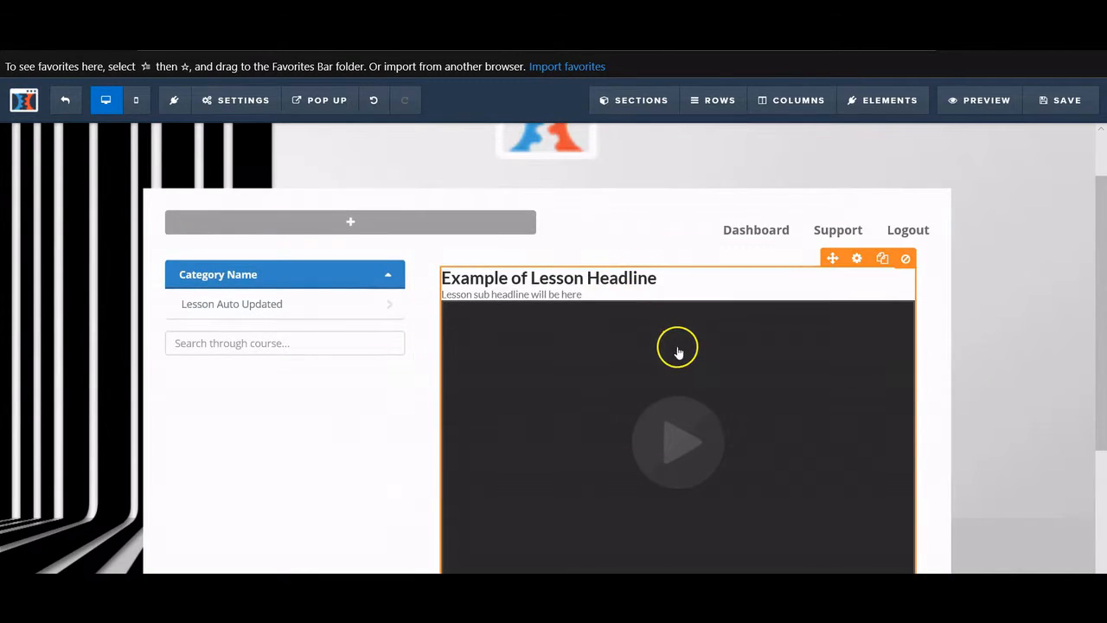
{"action": "scroll", "coordinate": [657, 346], "scroll_direction": "down", "scroll_amount": 2}
{"action": "scroll", "coordinate": [380, 301], "scroll_direction": "up", "scroll_amount": 2}
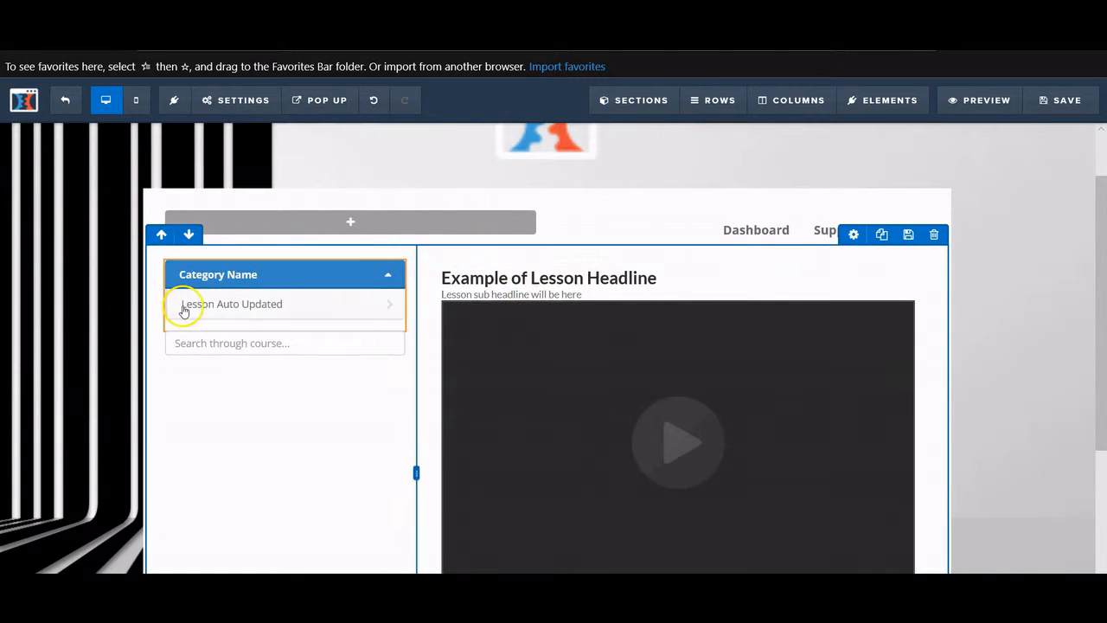
{"action": "scroll", "coordinate": [183, 308], "scroll_direction": "down", "scroll_amount": 1}
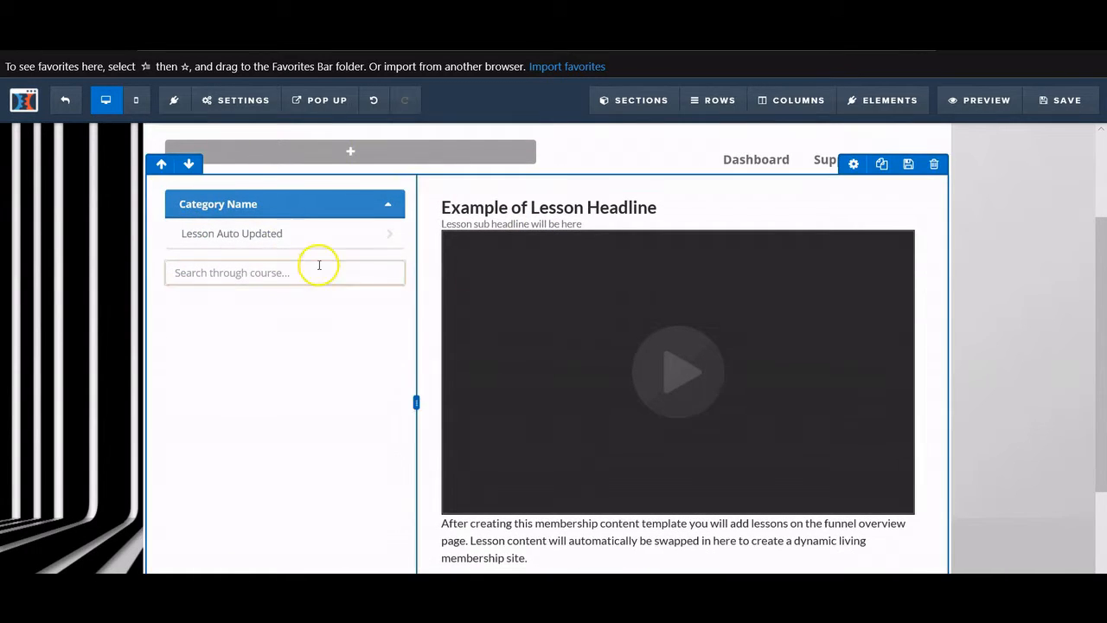
{"action": "scroll", "coordinate": [666, 415], "scroll_direction": "up", "scroll_amount": 2}
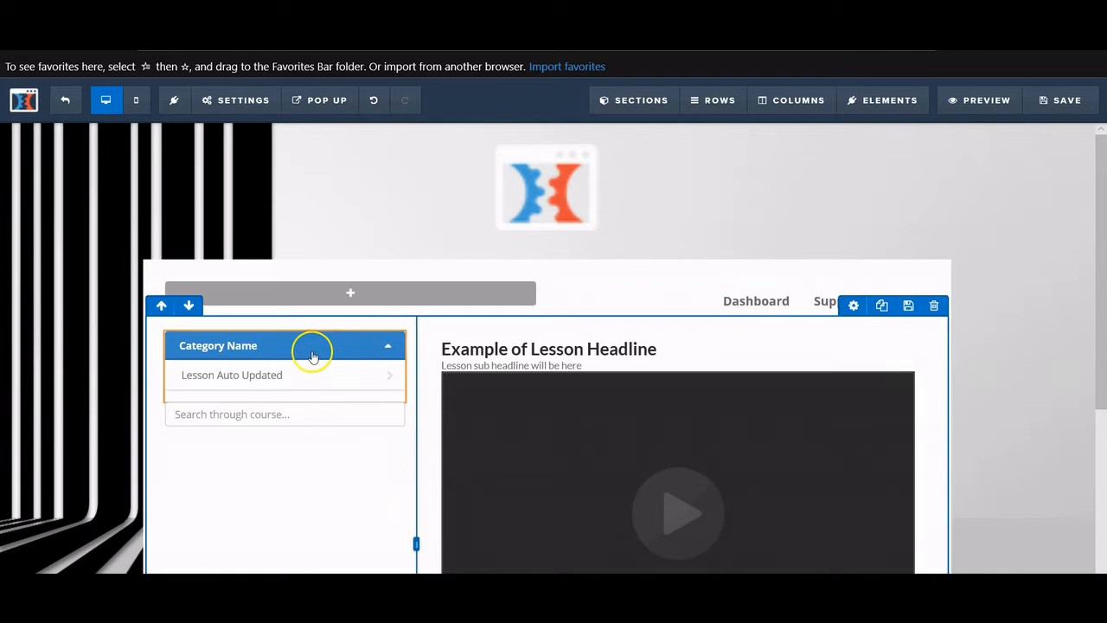
- Change the Membership Nav's Category Name bar background from blue to red #e43b2c
{"action": "left_click", "coordinate": [338, 323]}
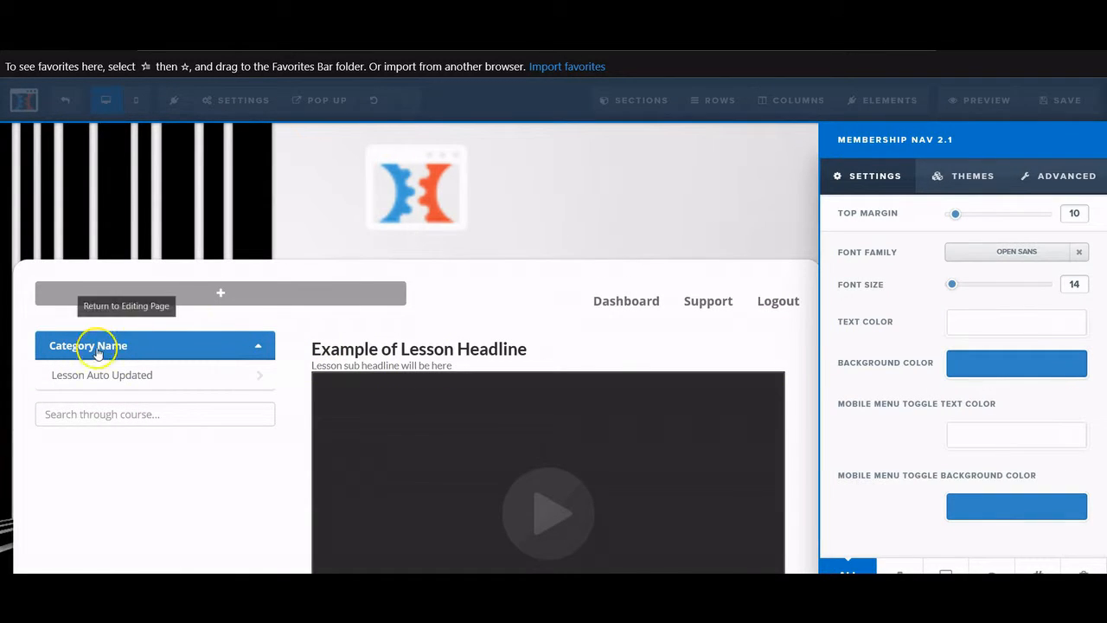
{"action": "left_click", "coordinate": [1000, 368]}
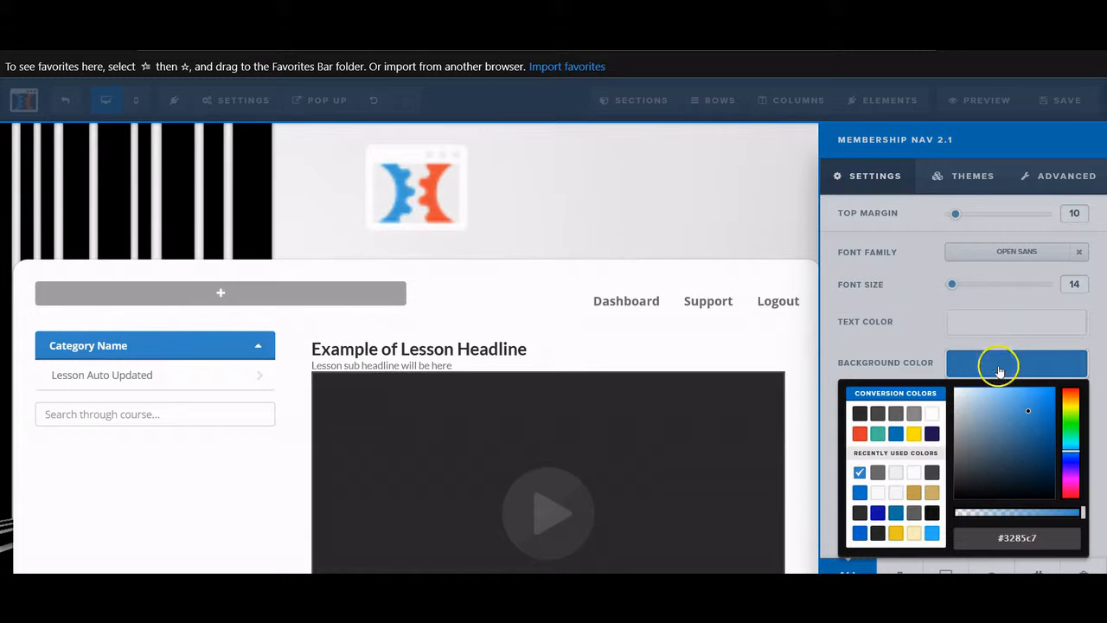
{"action": "left_click", "coordinate": [859, 435]}
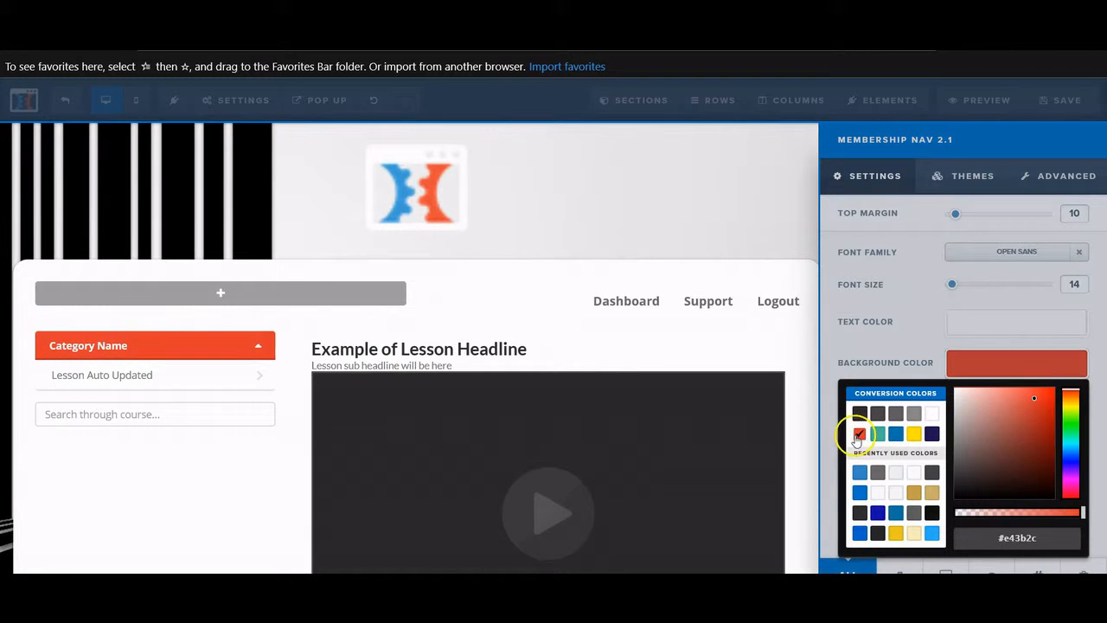
{"action": "left_click", "coordinate": [217, 457]}
{"action": "scroll", "coordinate": [217, 449], "scroll_direction": "down", "scroll_amount": 1}
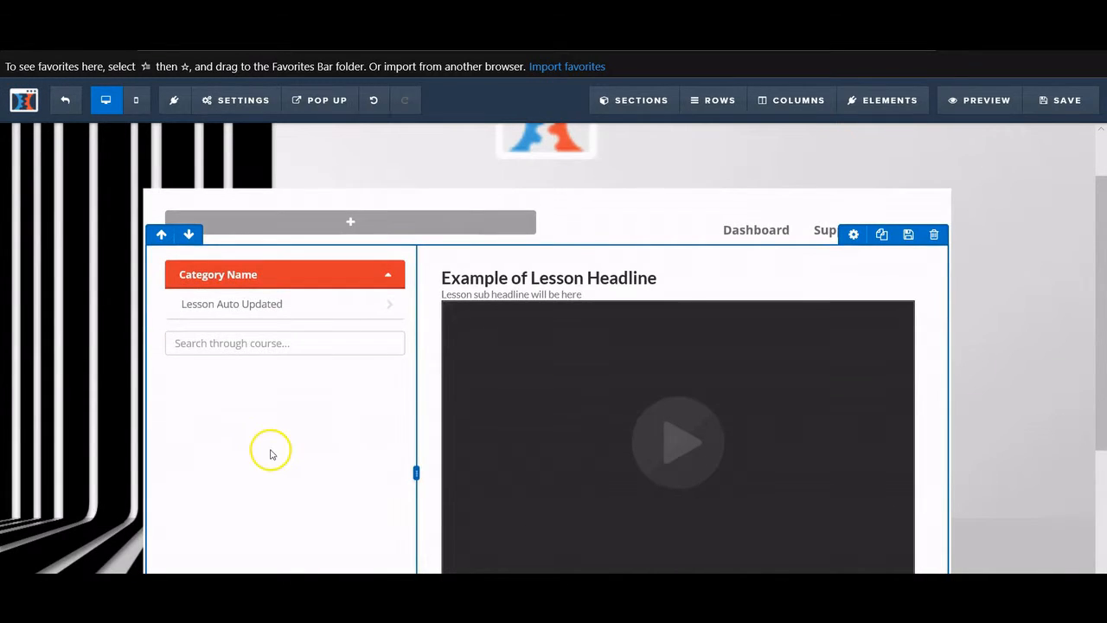
{"action": "scroll", "coordinate": [295, 397], "scroll_direction": "down", "scroll_amount": 1}
{"action": "scroll", "coordinate": [299, 394], "scroll_direction": "up", "scroll_amount": 1}
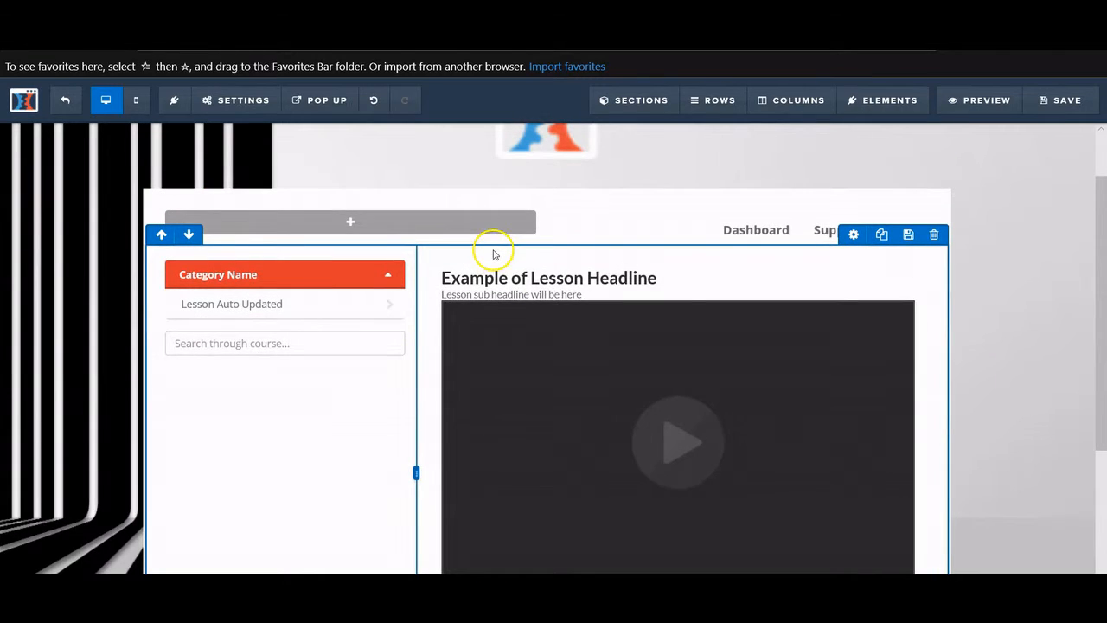
{"action": "scroll", "coordinate": [494, 250], "scroll_direction": "down", "scroll_amount": 2}
{"action": "scroll", "coordinate": [487, 271], "scroll_direction": "up", "scroll_amount": 3}
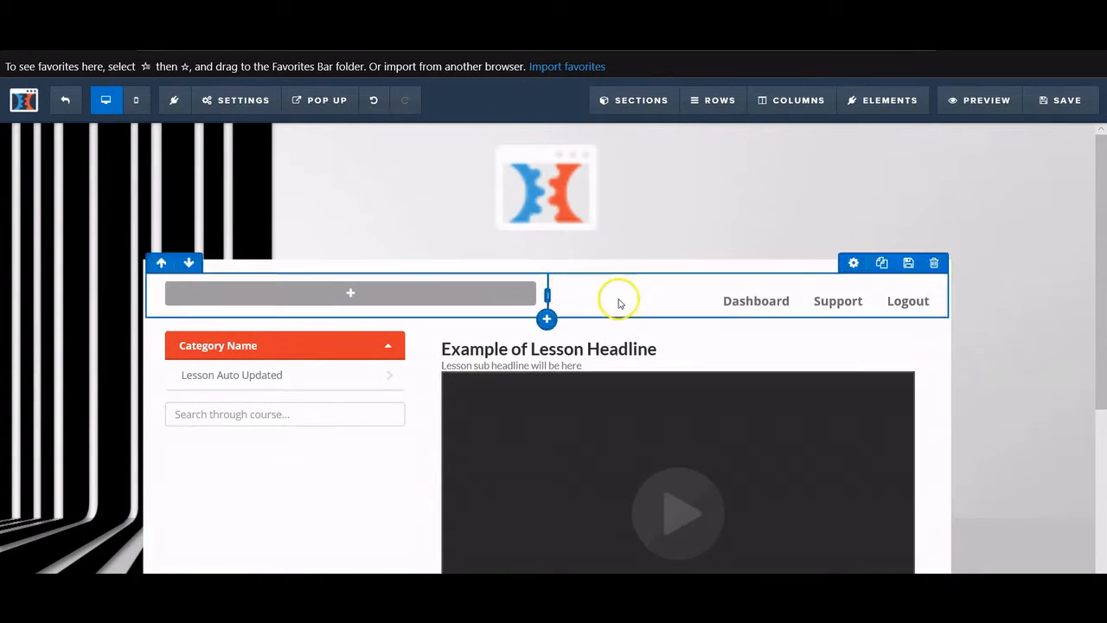
{"action": "scroll", "coordinate": [605, 333], "scroll_direction": "down", "scroll_amount": 3}
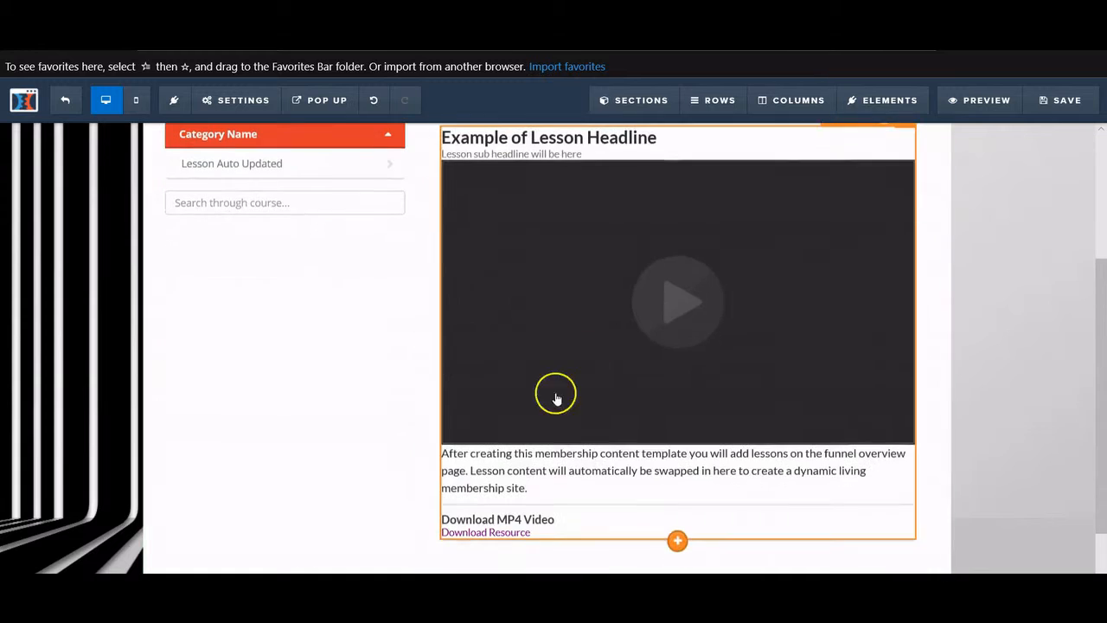
{"action": "scroll", "coordinate": [459, 450], "scroll_direction": "up", "scroll_amount": 3}
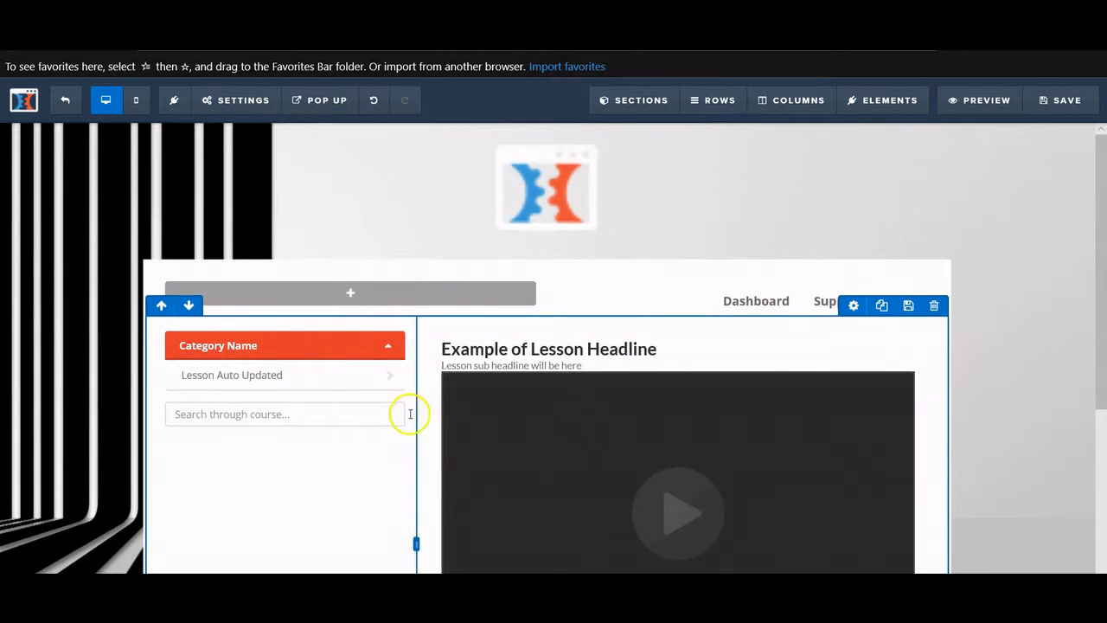
{"action": "scroll", "coordinate": [687, 390], "scroll_direction": "down", "scroll_amount": 3}
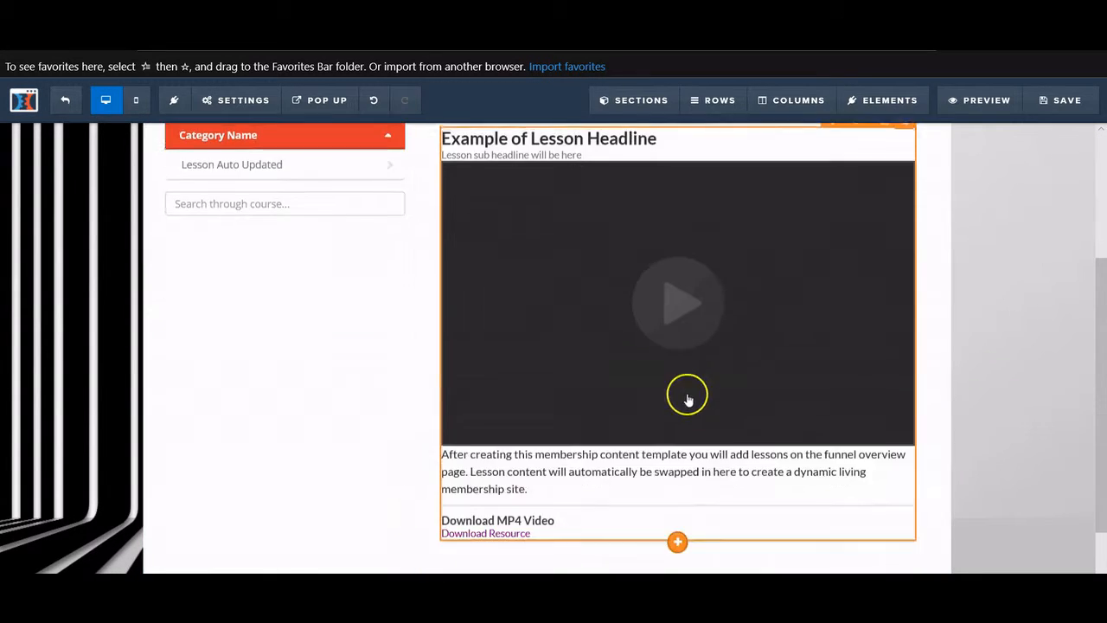
{"action": "scroll", "coordinate": [650, 376], "scroll_direction": "up", "scroll_amount": 3}
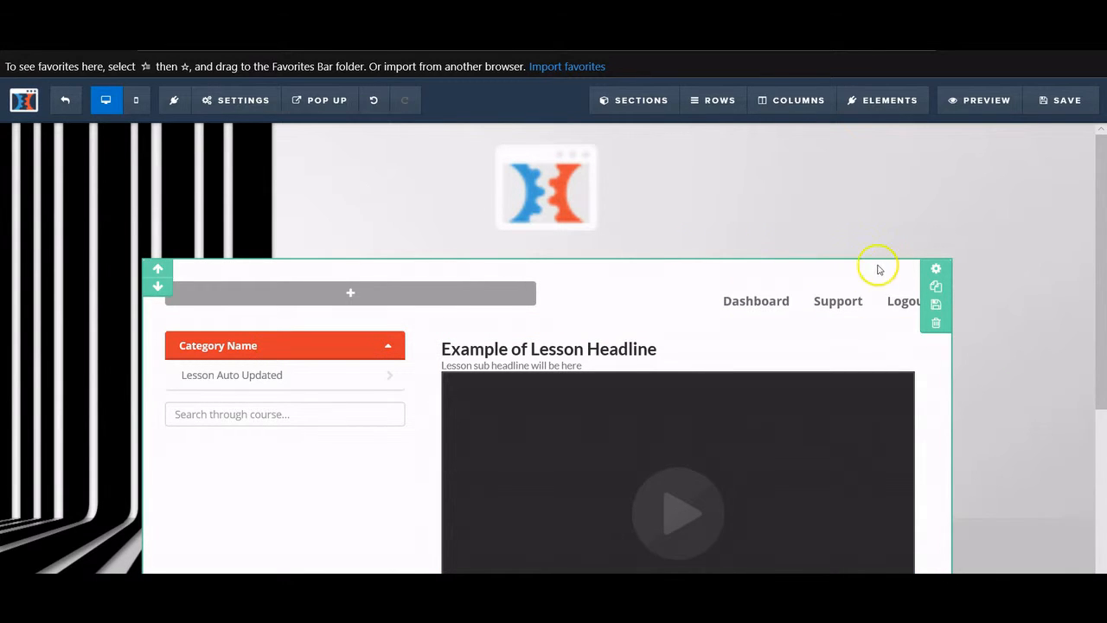
- Try yellow, gold, red and navy section backgrounds, finally setting it to blue #3285c7
{"action": "left_click", "coordinate": [936, 268]}
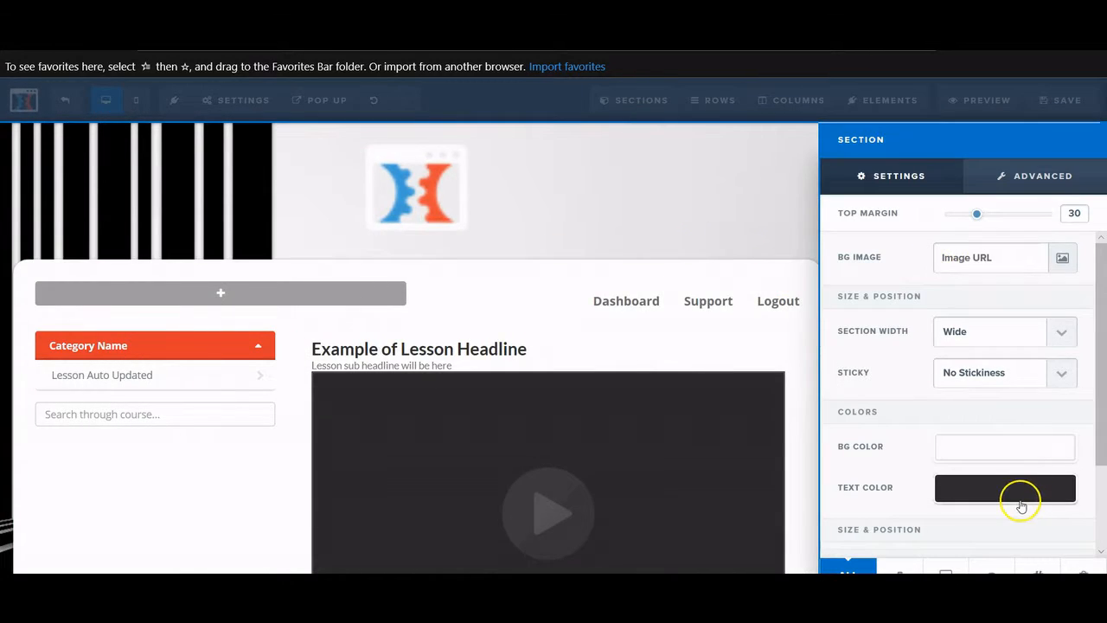
{"action": "left_click", "coordinate": [1040, 454]}
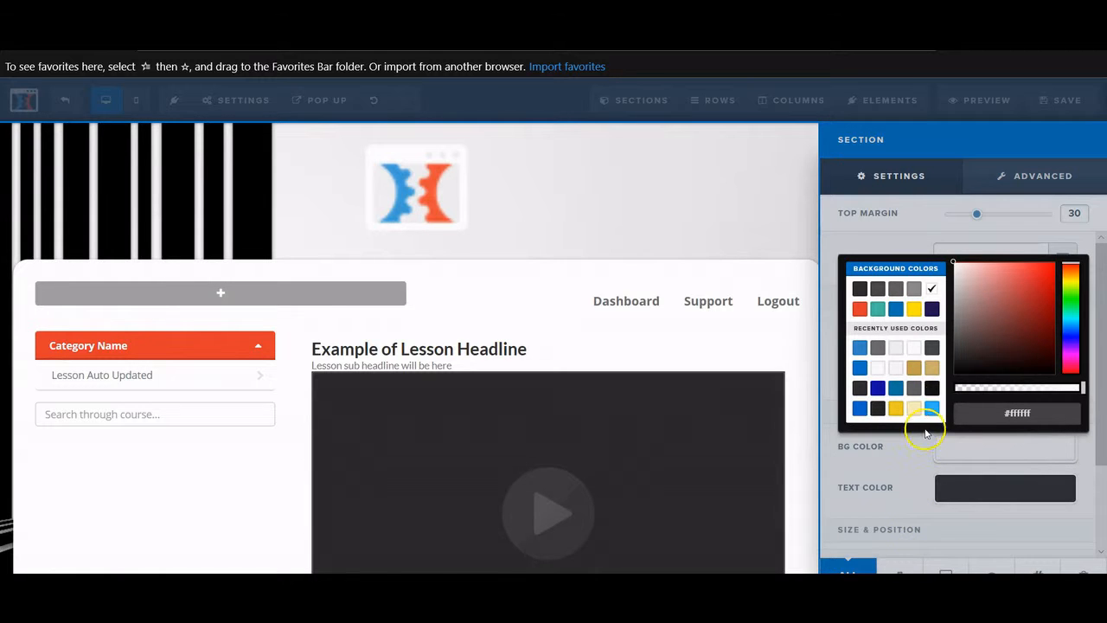
{"action": "left_click", "coordinate": [914, 309]}
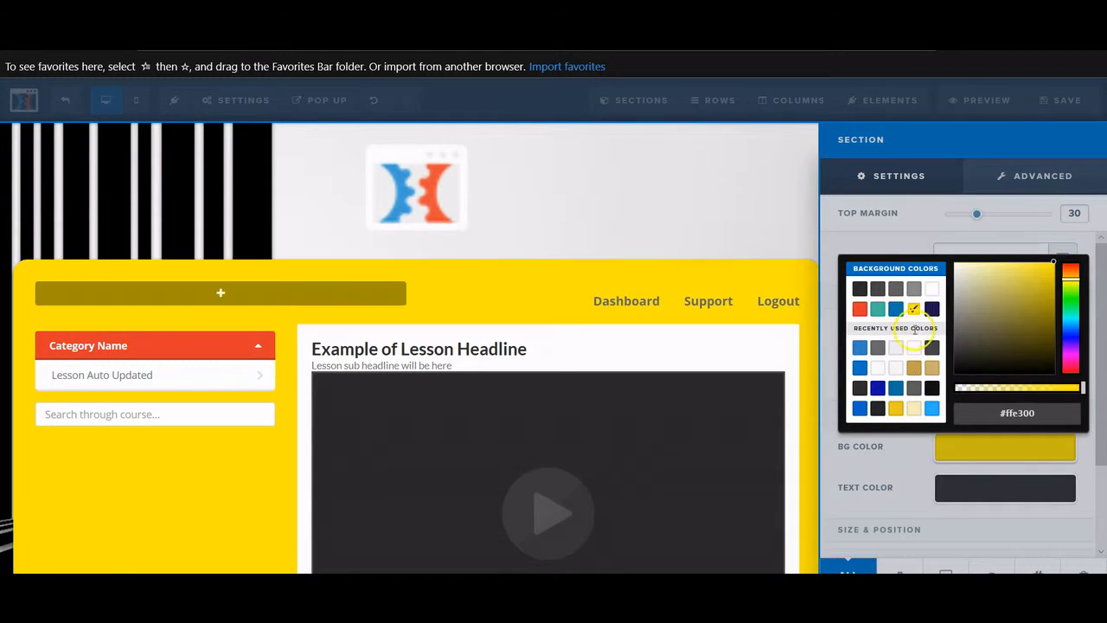
{"action": "left_click", "coordinate": [896, 408]}
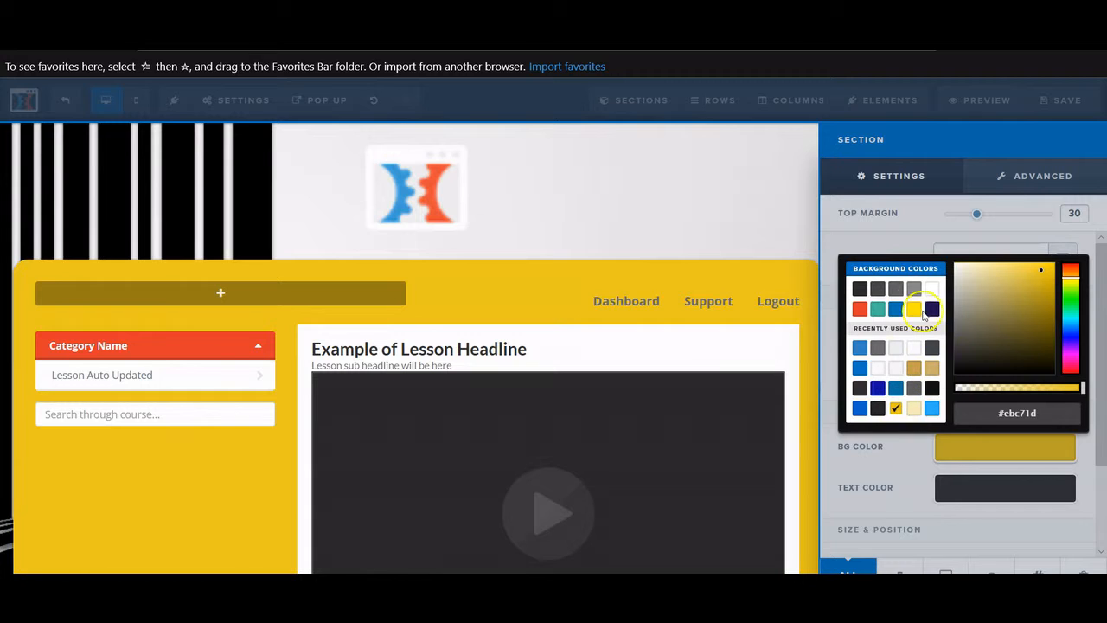
{"action": "left_click", "coordinate": [860, 310]}
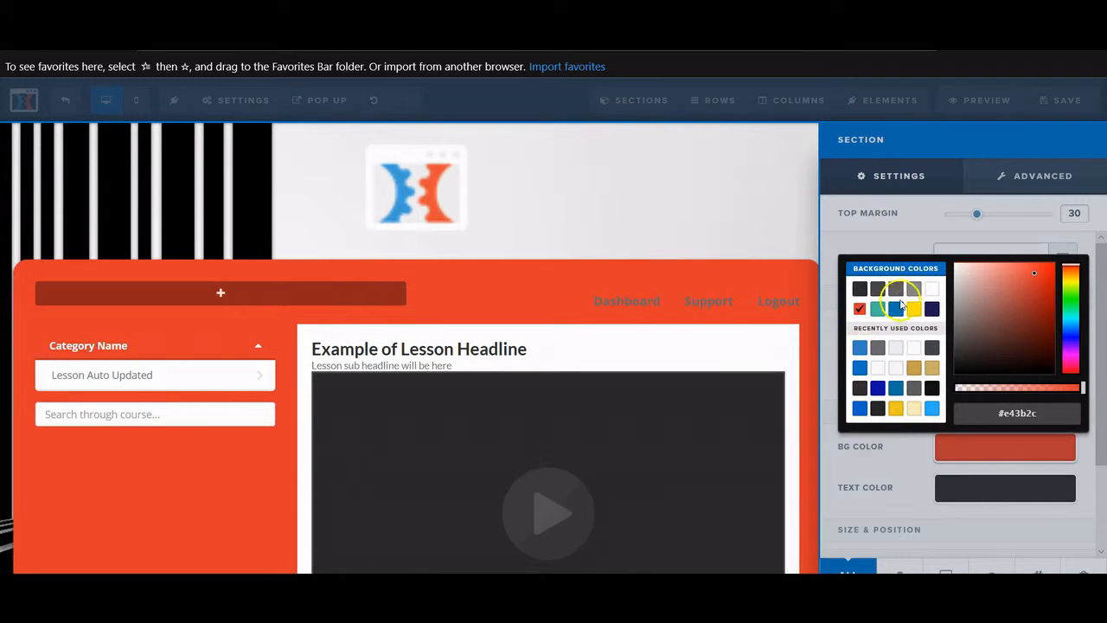
{"action": "left_click", "coordinate": [932, 309]}
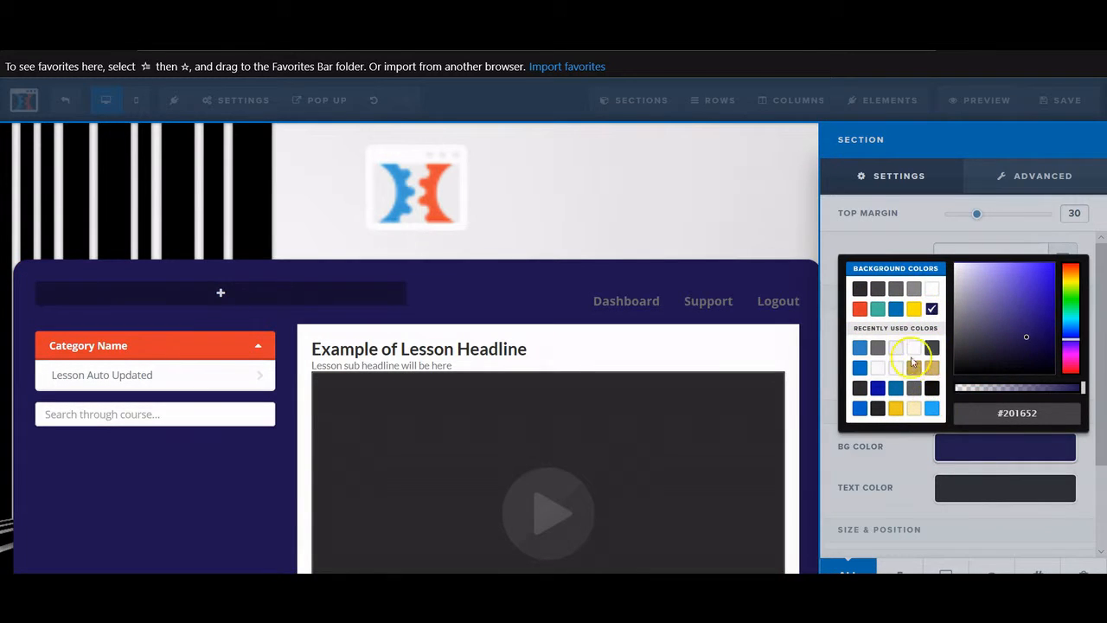
{"action": "left_click", "coordinate": [916, 370]}
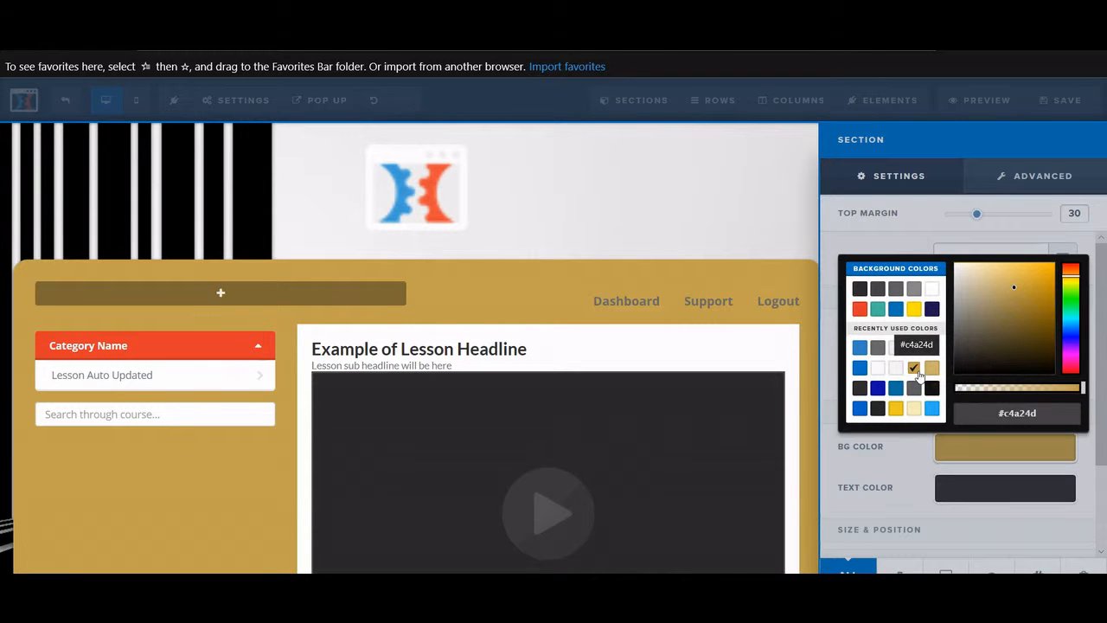
{"action": "left_click", "coordinate": [860, 347]}
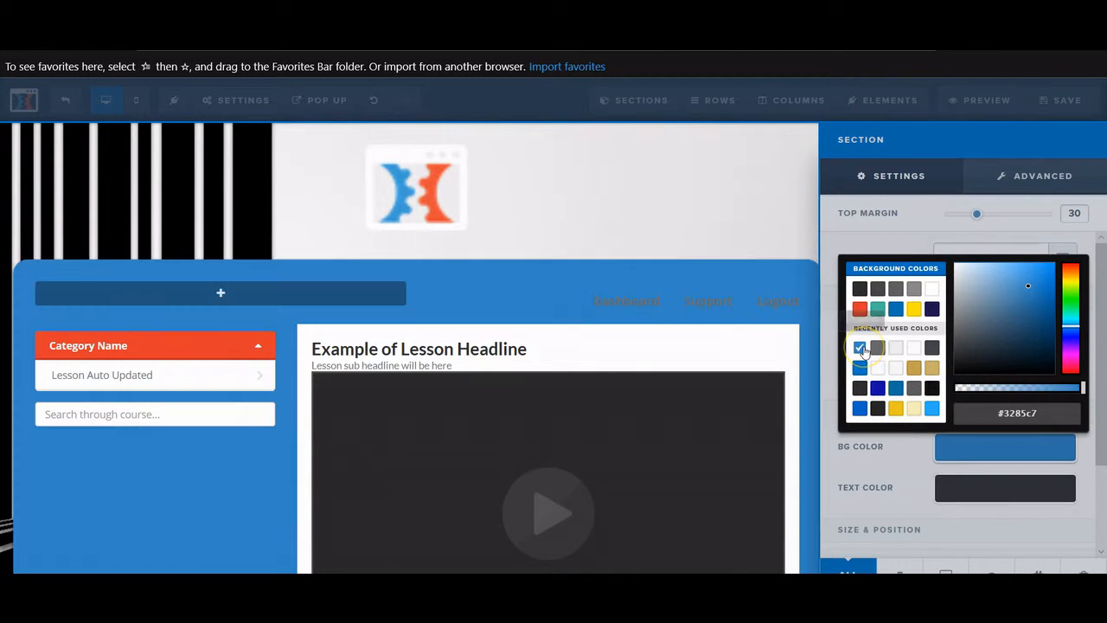
{"action": "left_click", "coordinate": [721, 238]}
- Scroll through the membership lesson template to review its layout
{"action": "scroll", "coordinate": [551, 254], "scroll_direction": "down", "scroll_amount": 3}
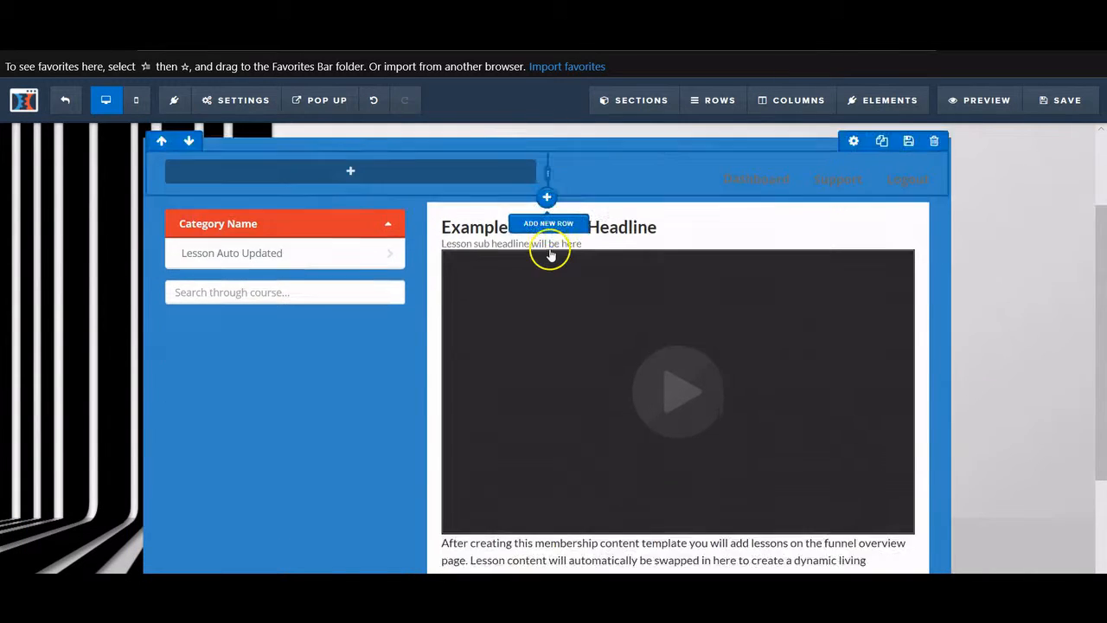
{"action": "scroll", "coordinate": [556, 263], "scroll_direction": "up", "scroll_amount": 3}
{"action": "scroll", "coordinate": [489, 372], "scroll_direction": "down", "scroll_amount": 1}
{"action": "scroll", "coordinate": [488, 370], "scroll_direction": "down", "scroll_amount": 2}
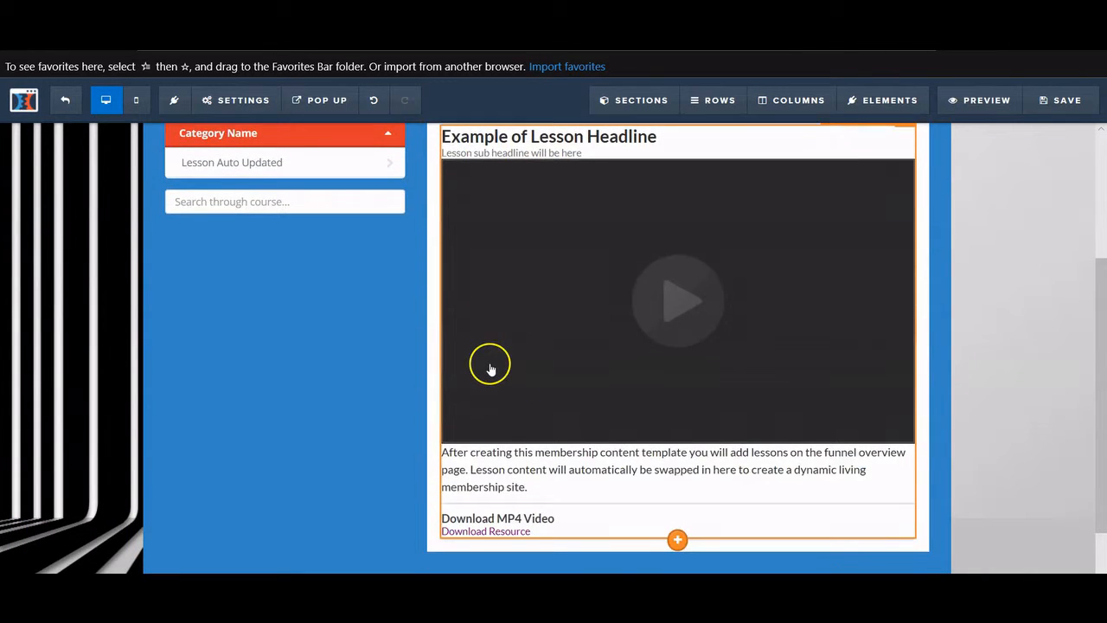
{"action": "scroll", "coordinate": [489, 367], "scroll_direction": "up", "scroll_amount": 3}
{"action": "scroll", "coordinate": [492, 366], "scroll_direction": "down", "scroll_amount": 1}
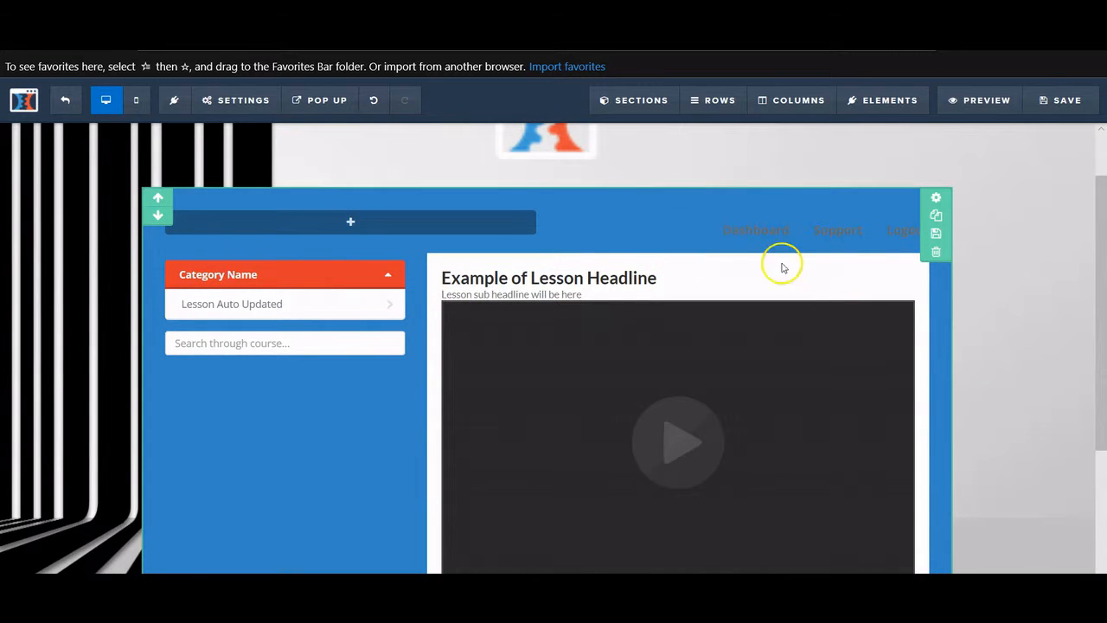
{"action": "scroll", "coordinate": [563, 424], "scroll_direction": "up", "scroll_amount": 1}
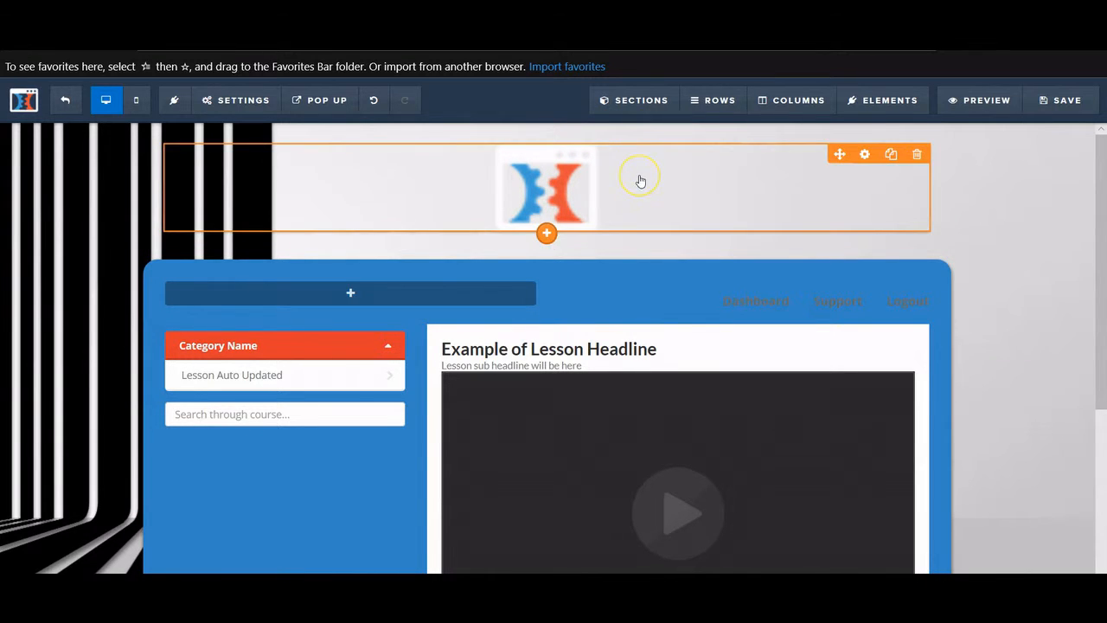
{"action": "left_click", "coordinate": [689, 268]}
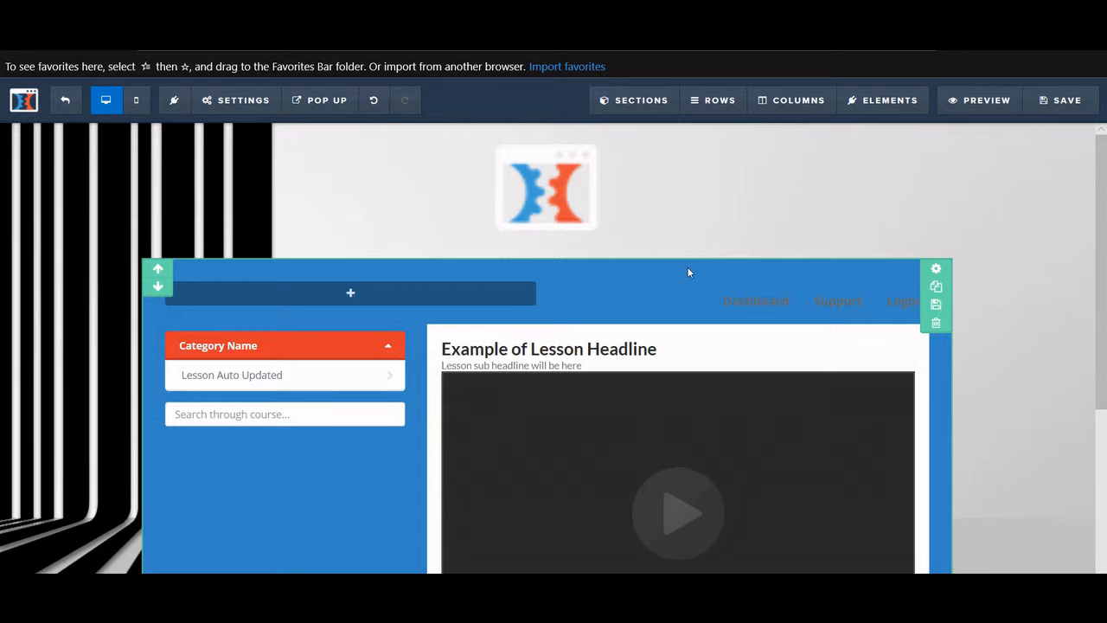
{"action": "scroll", "coordinate": [689, 270], "scroll_direction": "down", "scroll_amount": 1}
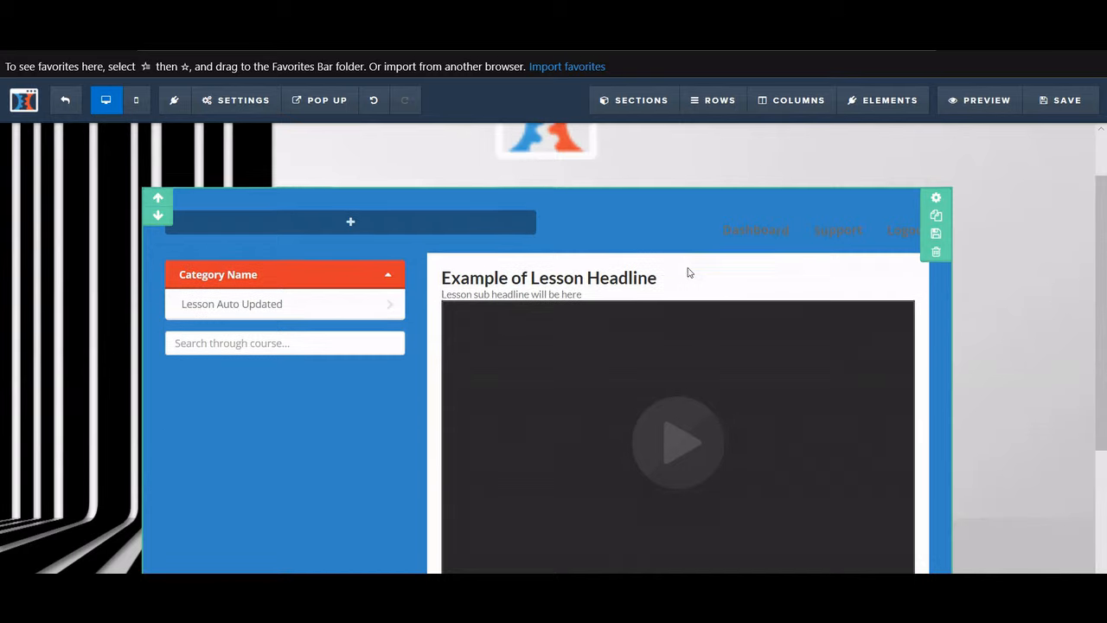
{"action": "scroll", "coordinate": [636, 296], "scroll_direction": "down", "scroll_amount": 1}
{"action": "scroll", "coordinate": [637, 296], "scroll_direction": "down", "scroll_amount": 2}
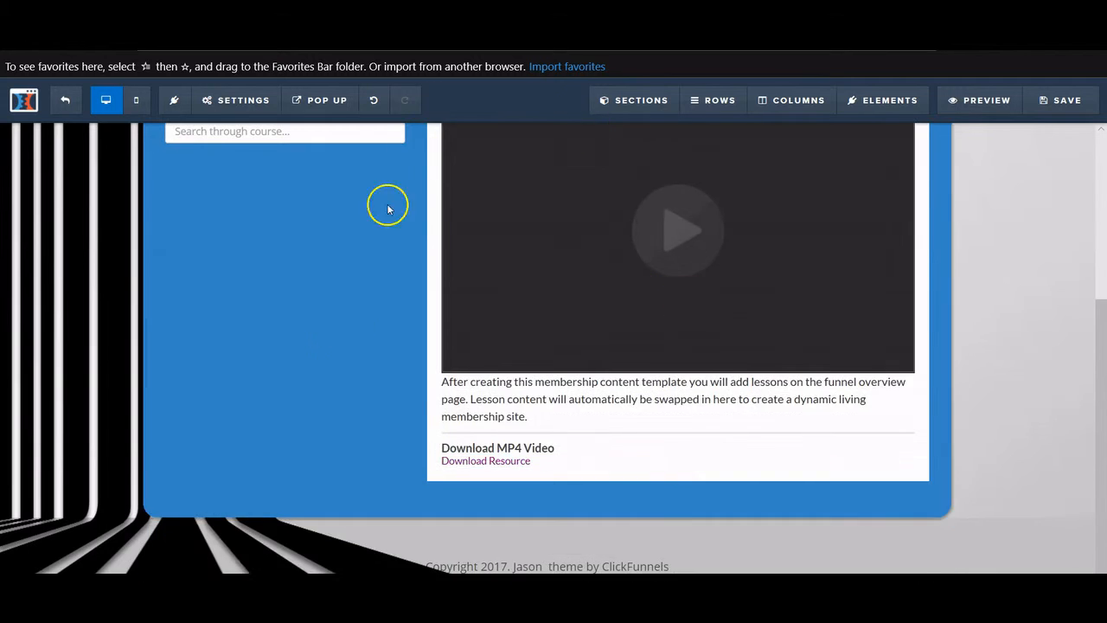
{"action": "scroll", "coordinate": [389, 205], "scroll_direction": "up", "scroll_amount": 3}
{"action": "scroll", "coordinate": [631, 354], "scroll_direction": "down", "scroll_amount": 2}
{"action": "scroll", "coordinate": [310, 390], "scroll_direction": "up", "scroll_amount": 2}
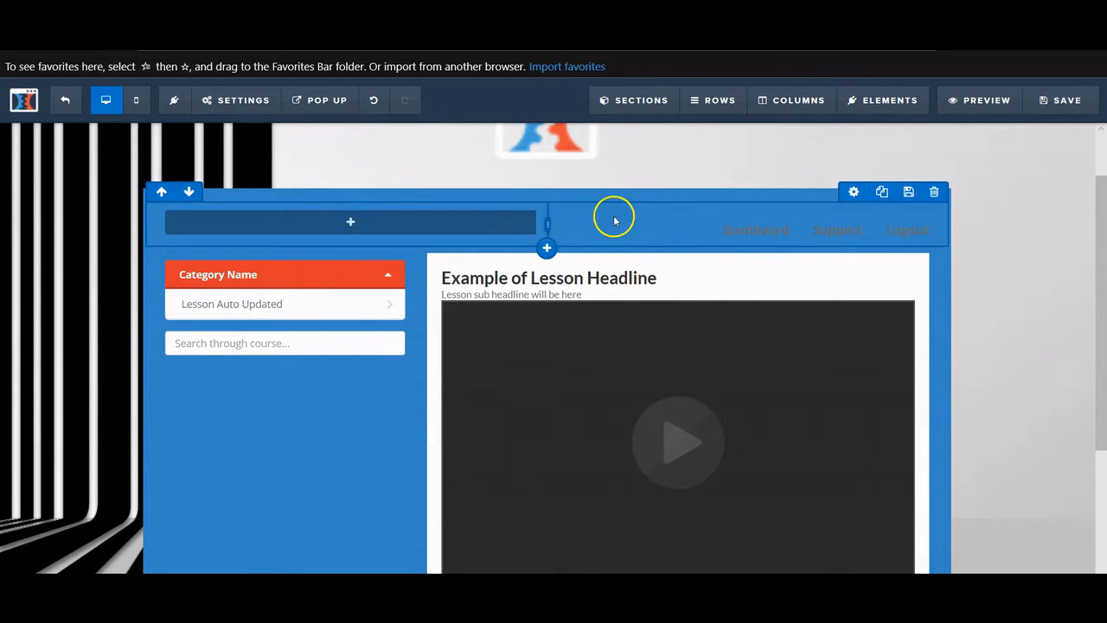
- Scroll down to the footer and open its copyright line for editing
{"action": "mouse_move", "coordinate": [498, 222]}
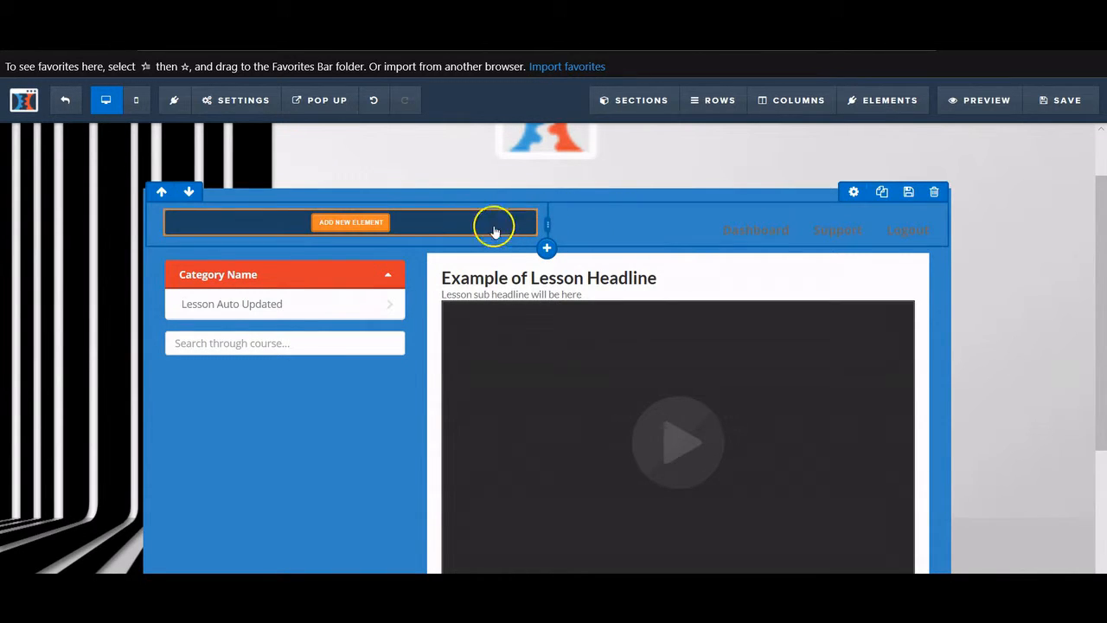
{"action": "scroll", "coordinate": [339, 299], "scroll_direction": "down", "scroll_amount": 2}
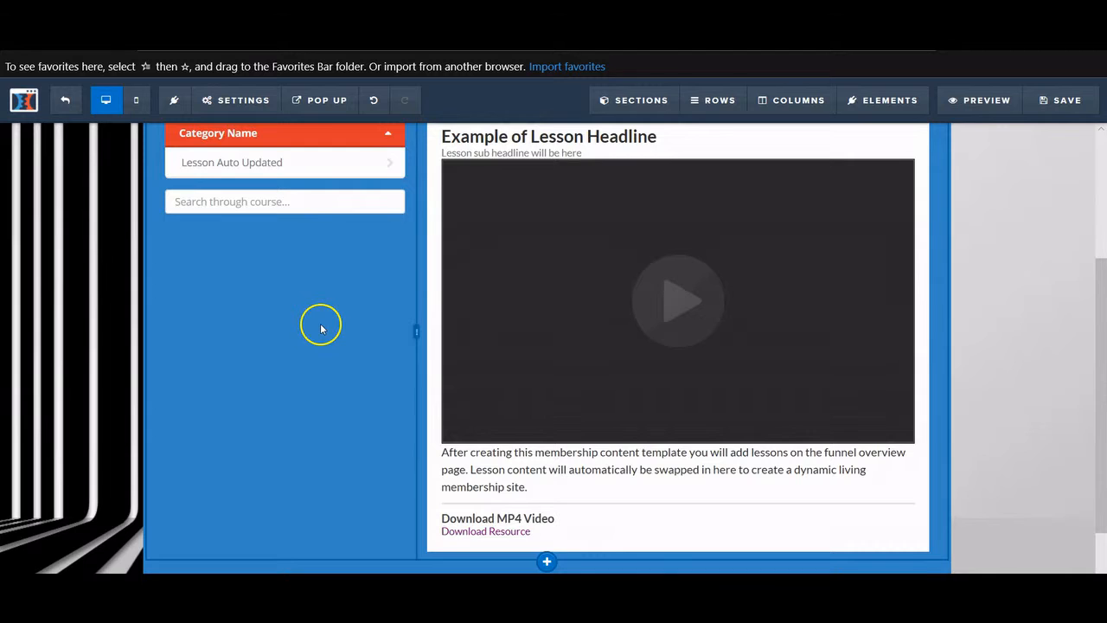
{"action": "scroll", "coordinate": [321, 328], "scroll_direction": "up", "scroll_amount": 1}
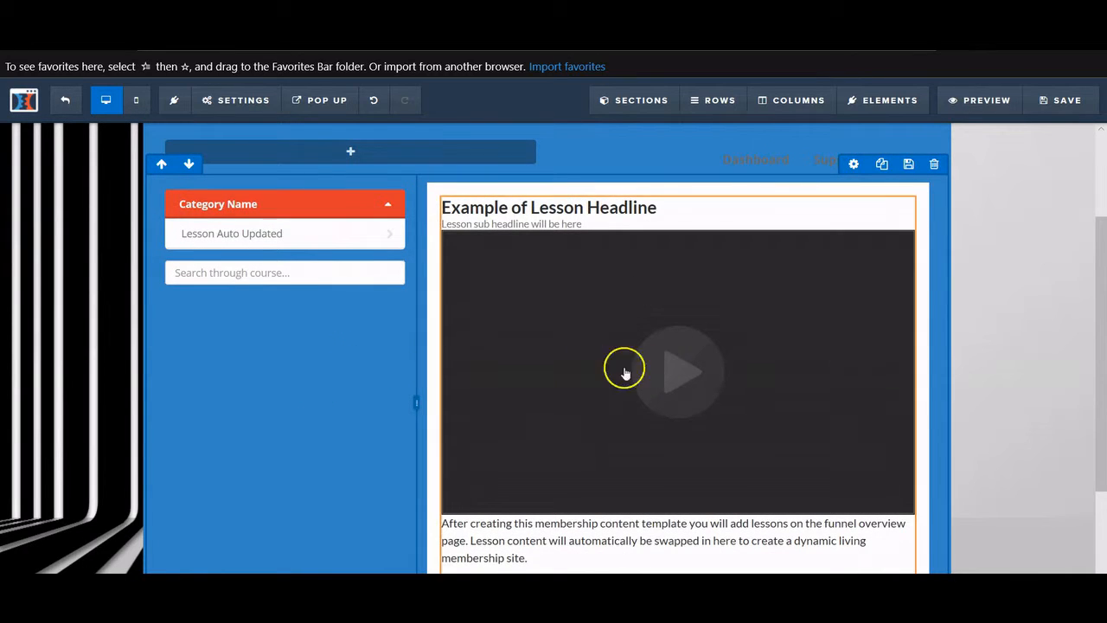
{"action": "scroll", "coordinate": [657, 371], "scroll_direction": "down", "scroll_amount": 2}
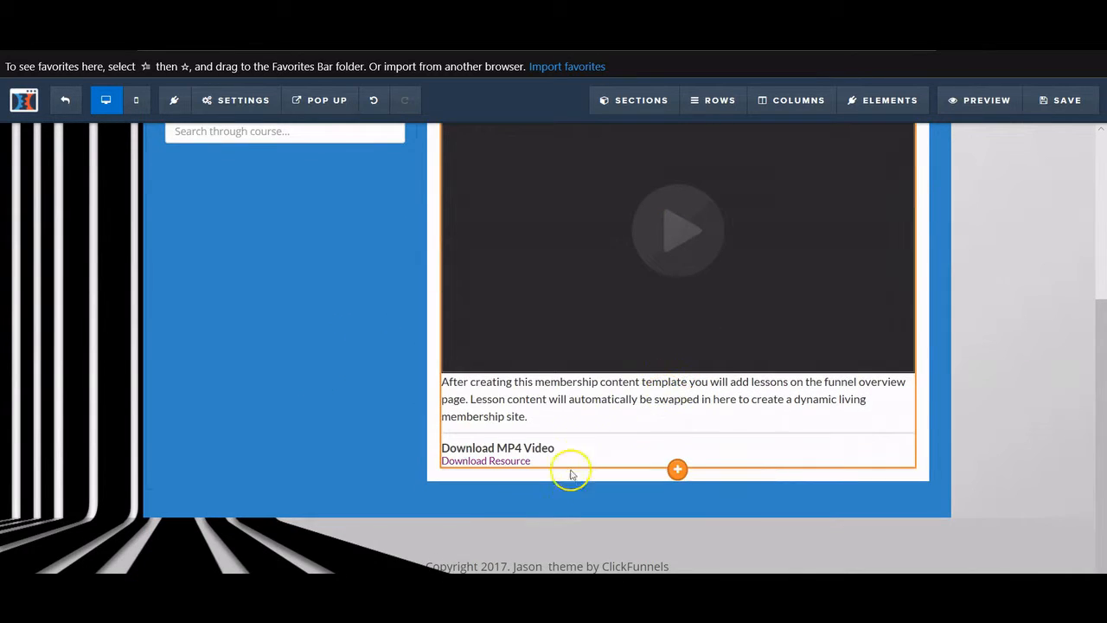
{"action": "scroll", "coordinate": [566, 471], "scroll_direction": "down", "scroll_amount": 1}
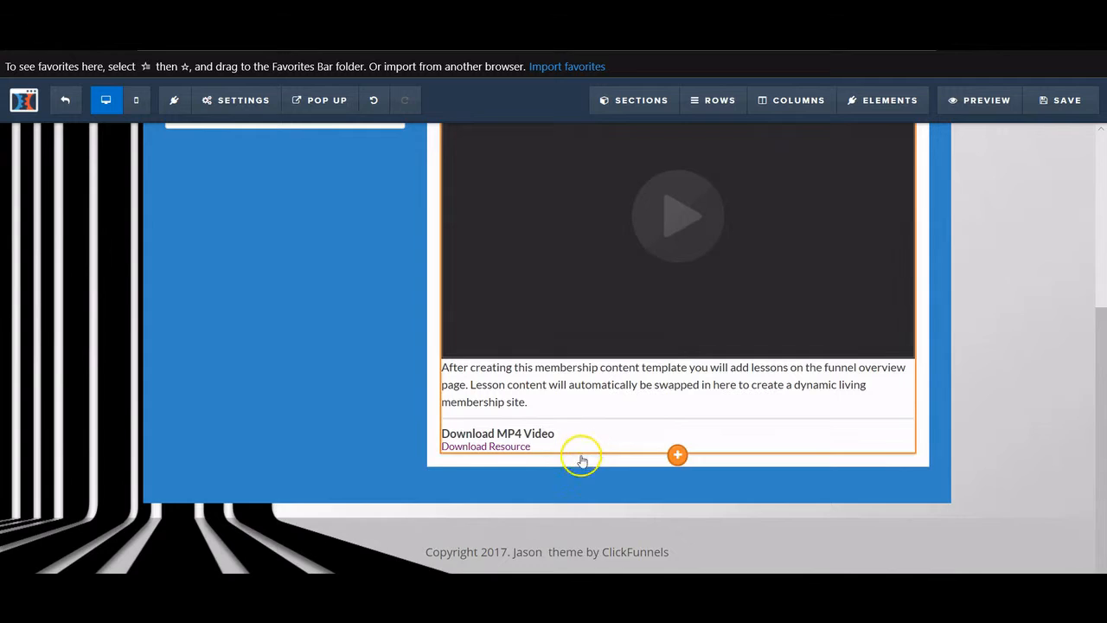
{"action": "left_click", "coordinate": [507, 550]}
{"action": "left_click", "coordinate": [506, 554]}
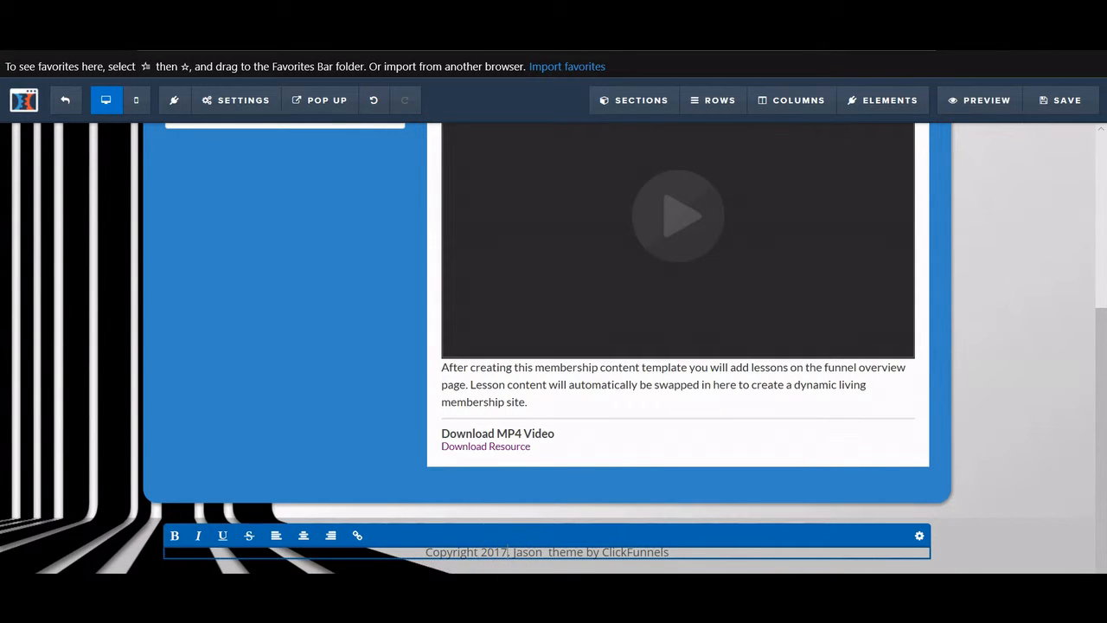
- Change the footer copyright year from 2017 to 2019 and save the page
{"action": "key", "text": "BackSpace"}
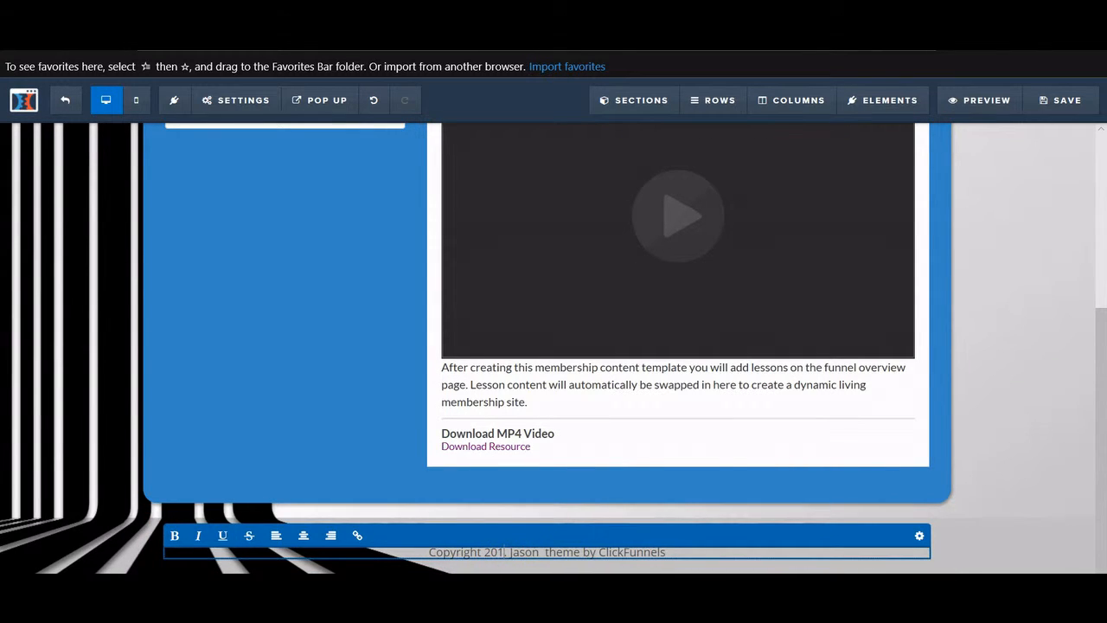
{"action": "type", "text": "9"}
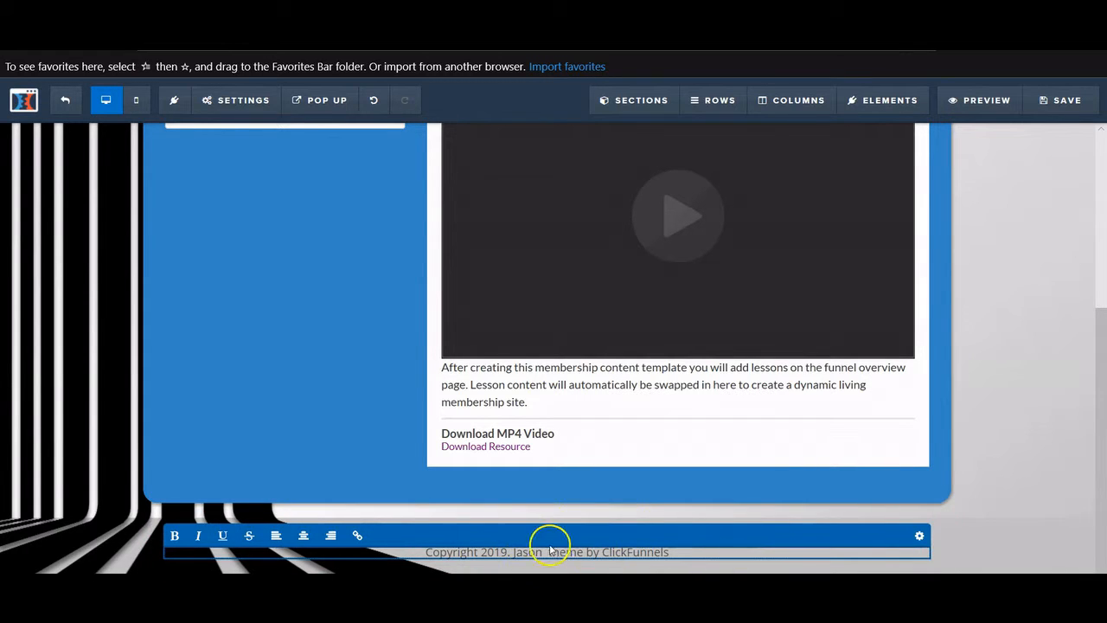
{"action": "left_click", "coordinate": [1029, 426]}
{"action": "scroll", "coordinate": [1029, 427], "scroll_direction": "up", "scroll_amount": 5}
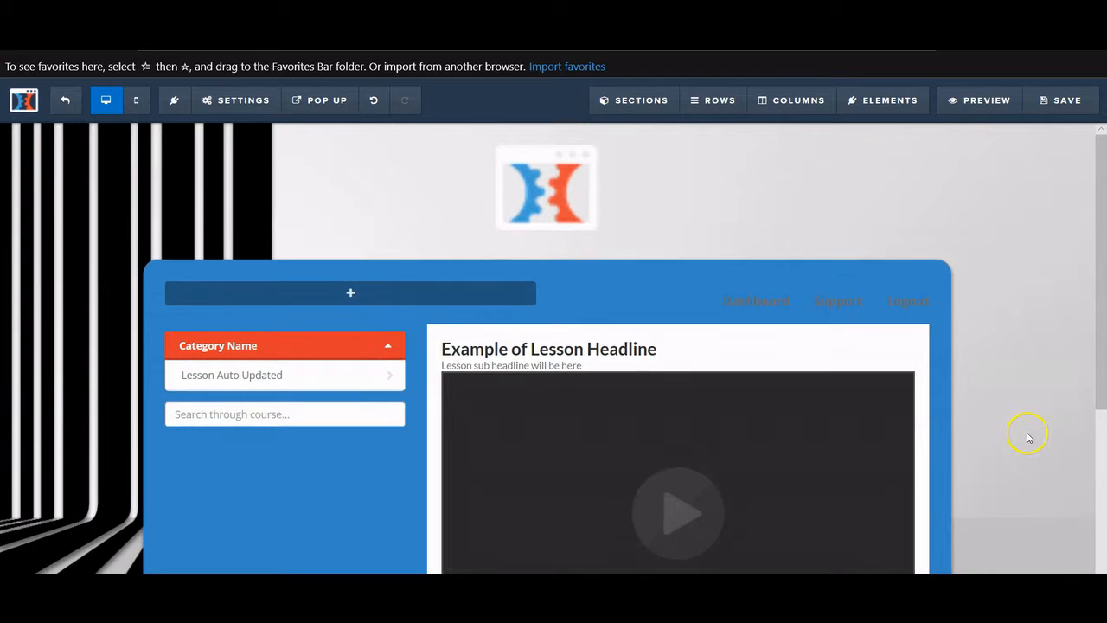
{"action": "key", "text": "ctrl+s"}
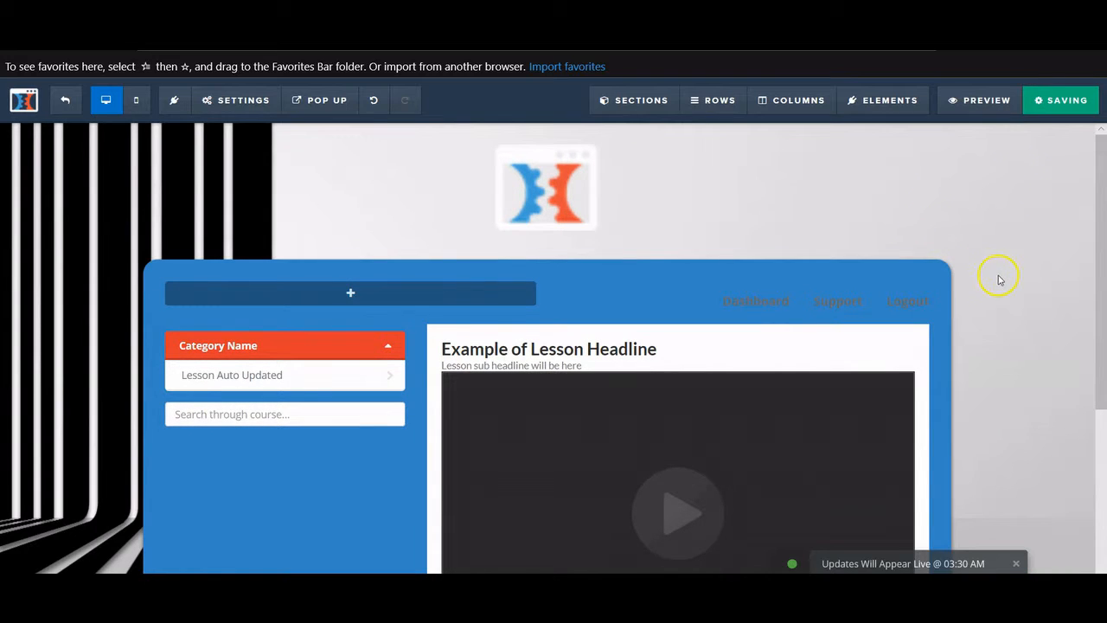
- Preview the membership area, expanding the Pink lamps, Blue Lamps and First Section categories
{"action": "left_click", "coordinate": [984, 100]}
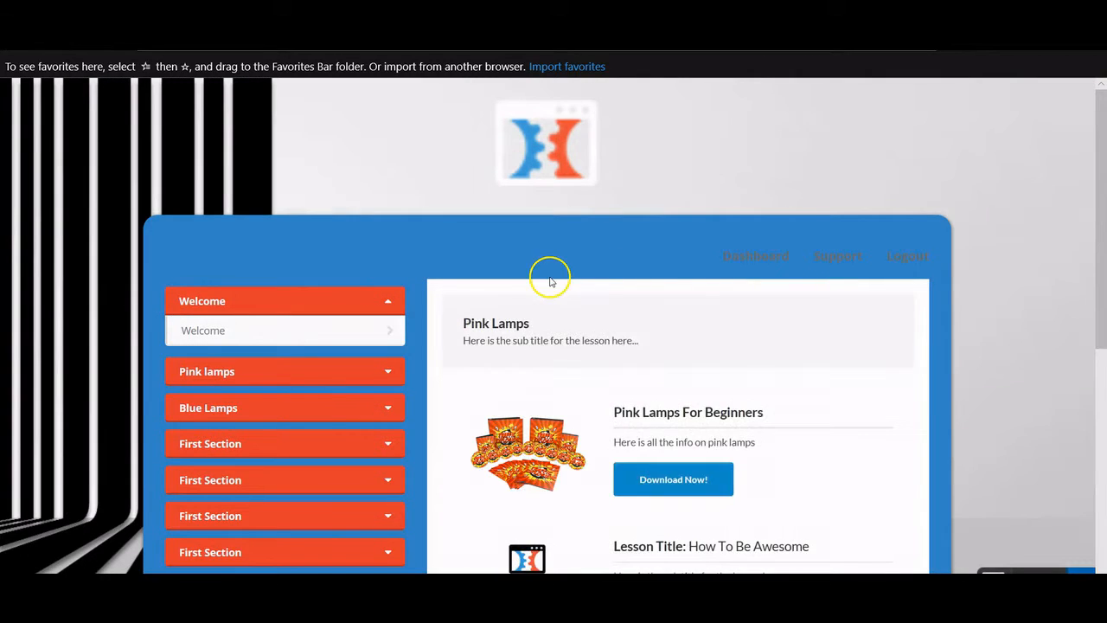
{"action": "scroll", "coordinate": [484, 277], "scroll_direction": "down", "scroll_amount": 3}
{"action": "scroll", "coordinate": [311, 238], "scroll_direction": "up", "scroll_amount": 3}
{"action": "scroll", "coordinate": [292, 259], "scroll_direction": "down", "scroll_amount": 1}
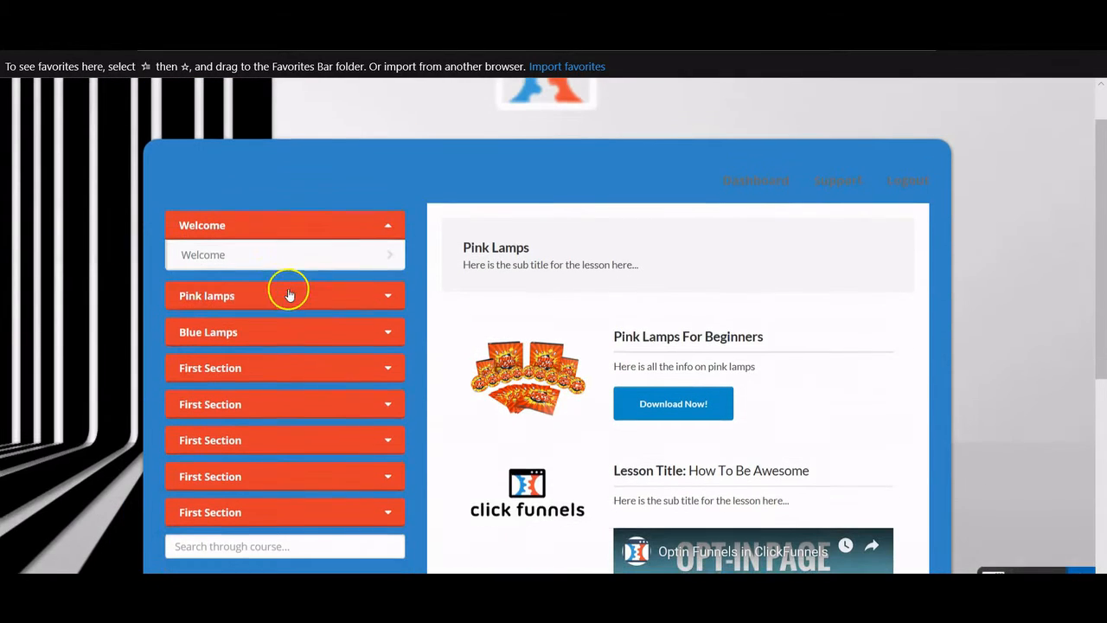
{"action": "left_click", "coordinate": [255, 294]}
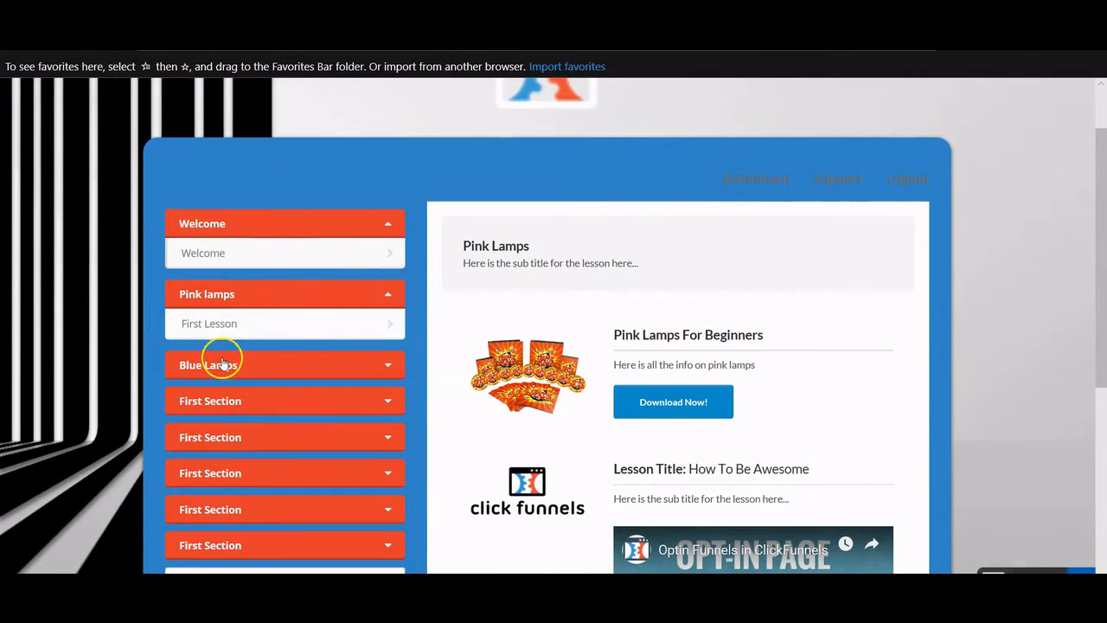
{"action": "left_click", "coordinate": [218, 364]}
{"action": "left_click", "coordinate": [257, 437]}
{"action": "scroll", "coordinate": [256, 437], "scroll_direction": "down", "scroll_amount": 1}
{"action": "left_click", "coordinate": [244, 433]}
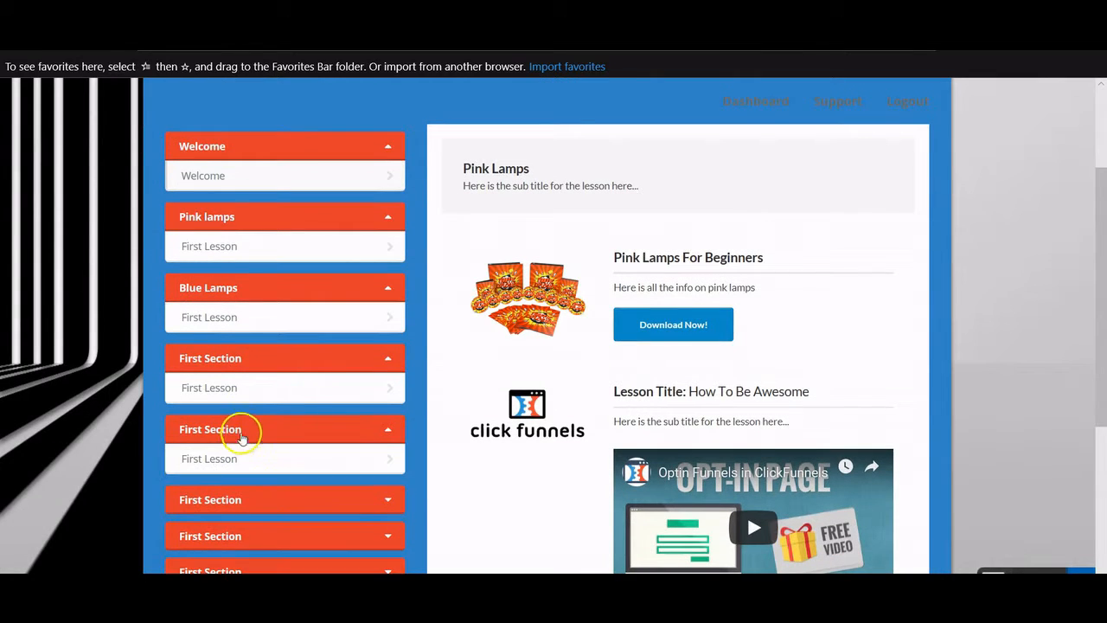
{"action": "left_click", "coordinate": [227, 247]}
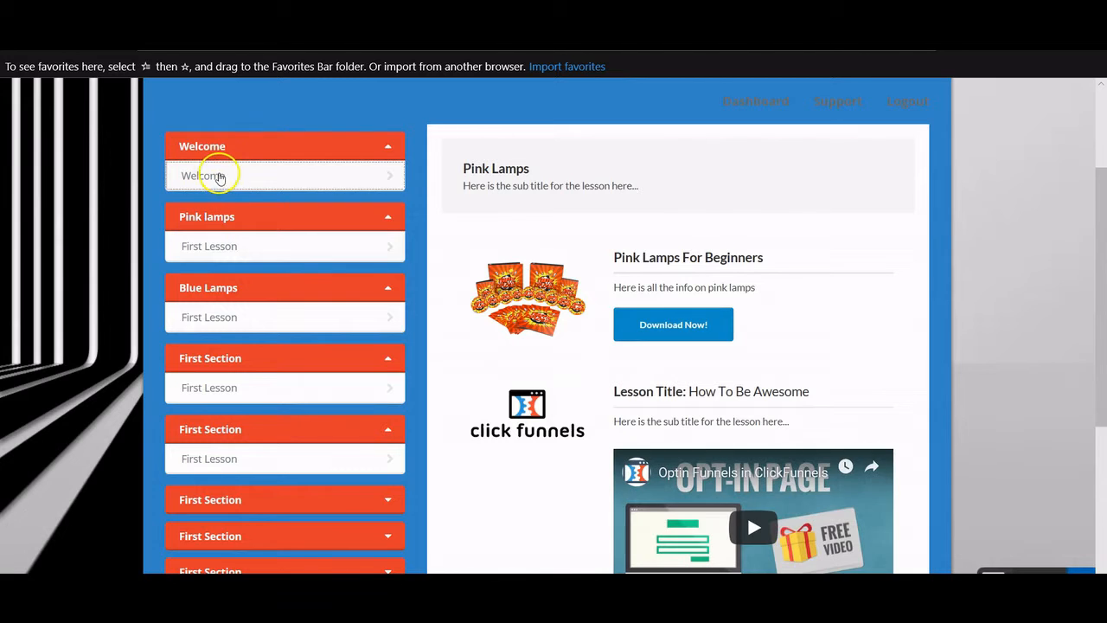
- Browse the opened lesson in preview, then leave the editor back to the funnel
{"action": "scroll", "coordinate": [373, 237], "scroll_direction": "down", "scroll_amount": 1}
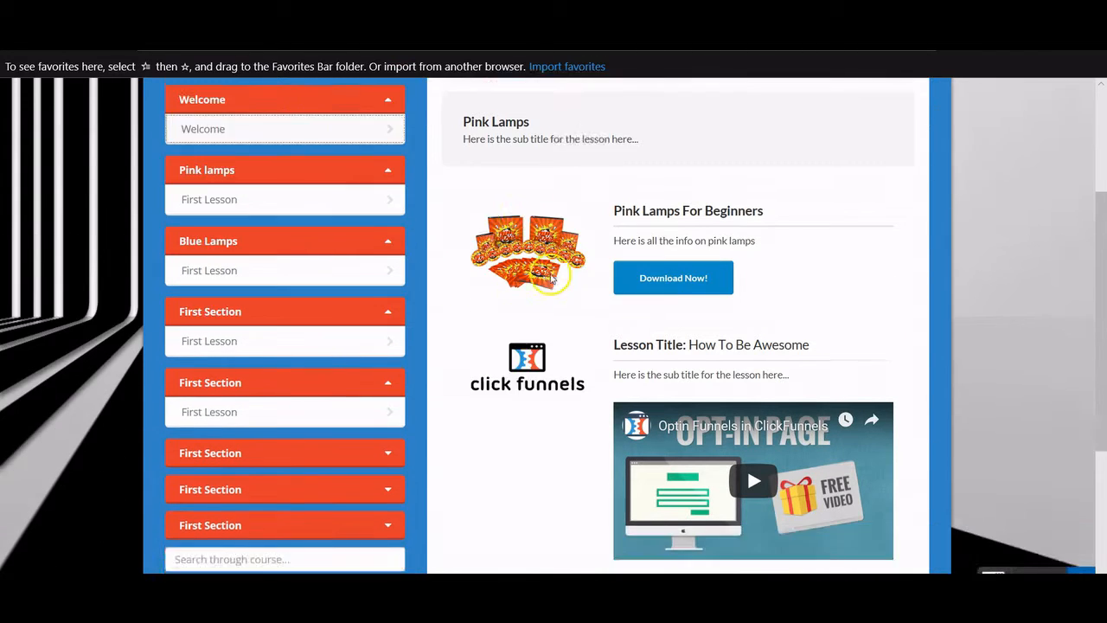
{"action": "scroll", "coordinate": [568, 283], "scroll_direction": "up", "scroll_amount": 2}
{"action": "scroll", "coordinate": [569, 283], "scroll_direction": "up", "scroll_amount": 2}
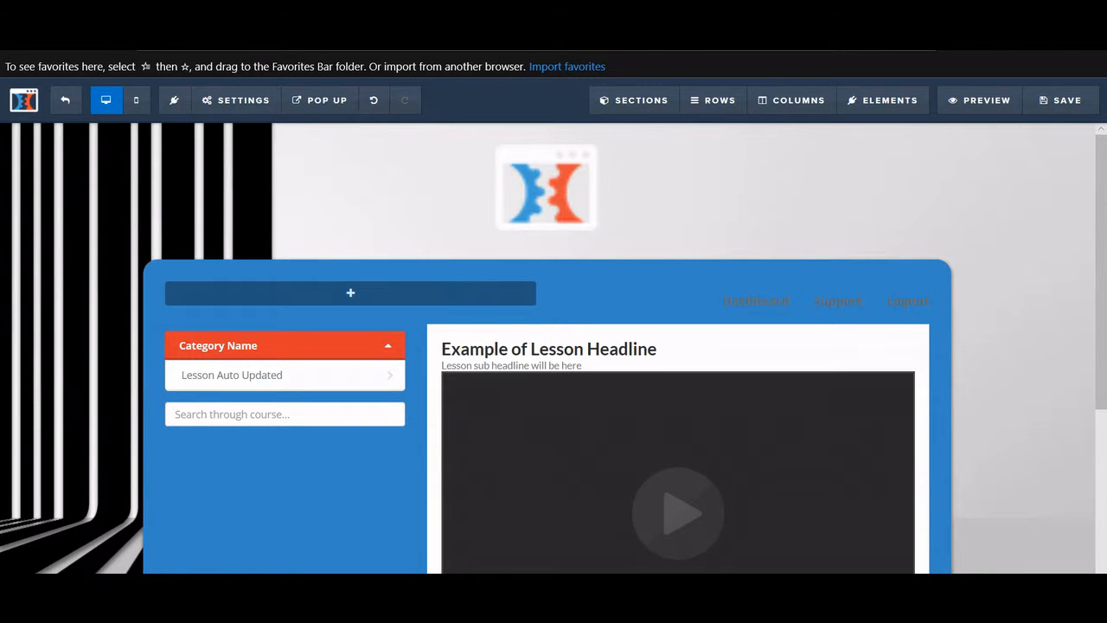
{"action": "scroll", "coordinate": [526, 354], "scroll_direction": "down", "scroll_amount": 2}
{"action": "scroll", "coordinate": [528, 350], "scroll_direction": "up", "scroll_amount": 1}
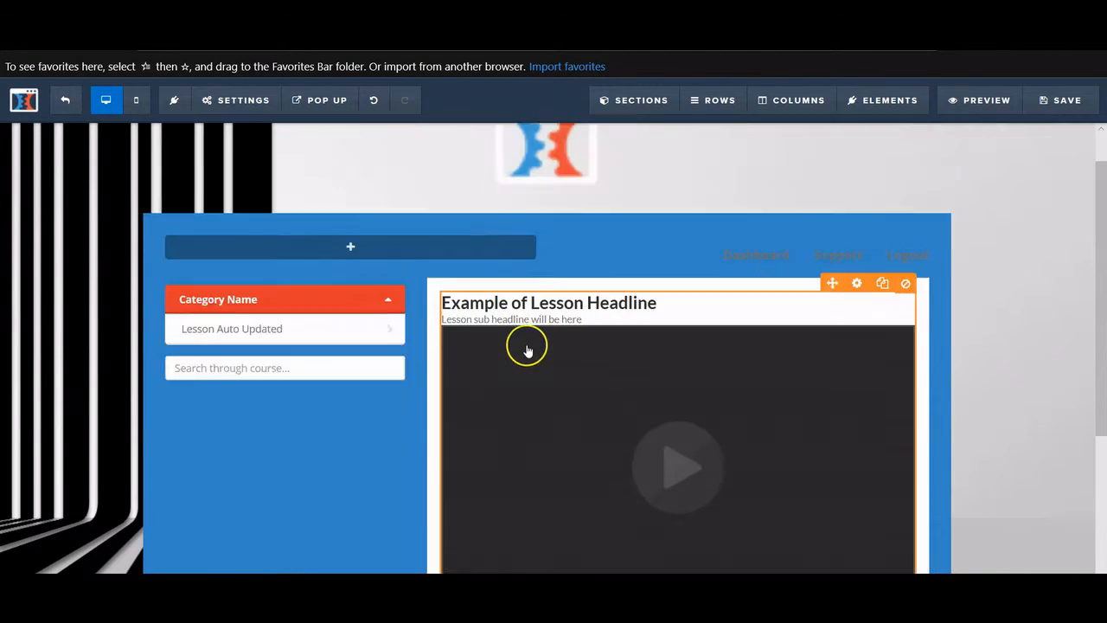
{"action": "scroll", "coordinate": [528, 349], "scroll_direction": "up", "scroll_amount": 1}
{"action": "scroll", "coordinate": [528, 349], "scroll_direction": "down", "scroll_amount": 4}
{"action": "scroll", "coordinate": [176, 240], "scroll_direction": "up", "scroll_amount": 4}
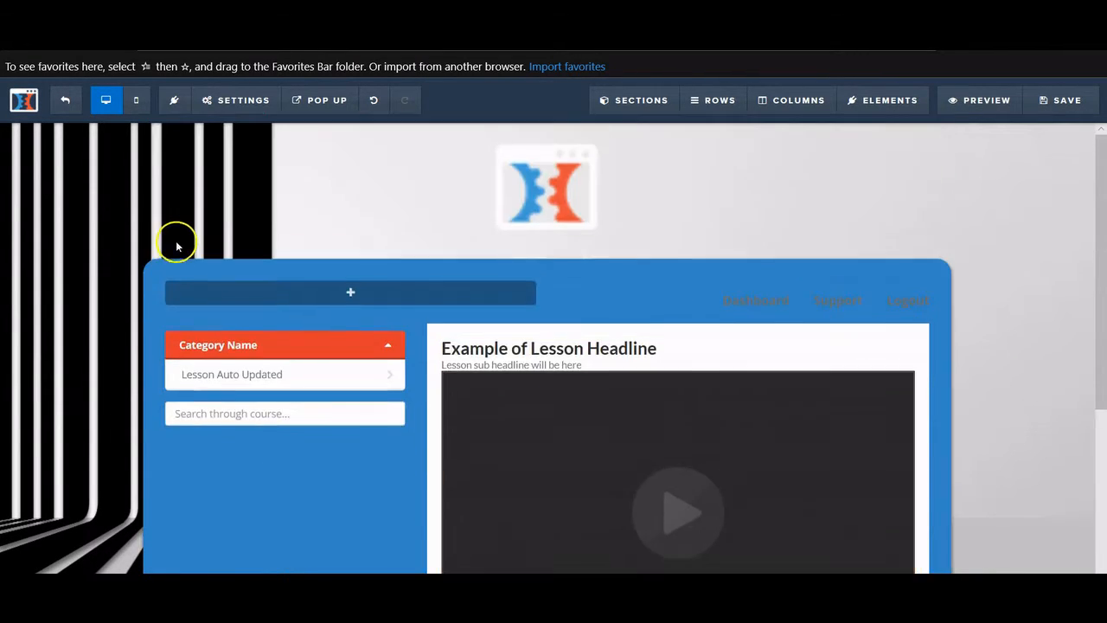
{"action": "key", "text": "alt+Left"}
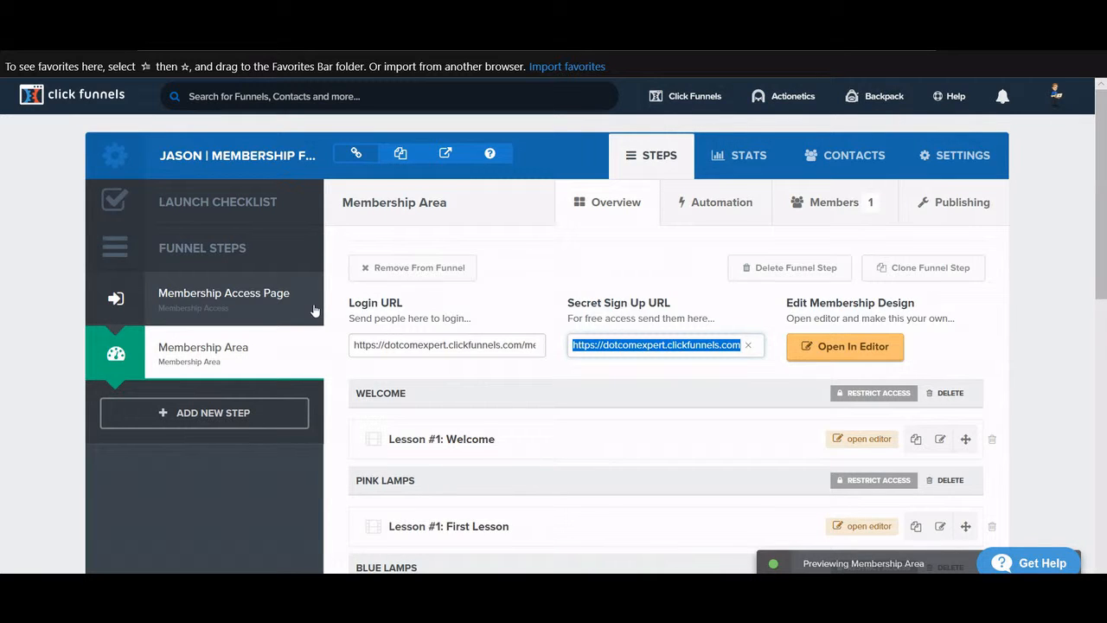
- Show the Membership Area's members, note the April 7th, 2019 sign-up, and open the member's profile
{"action": "left_click", "coordinate": [361, 277]}
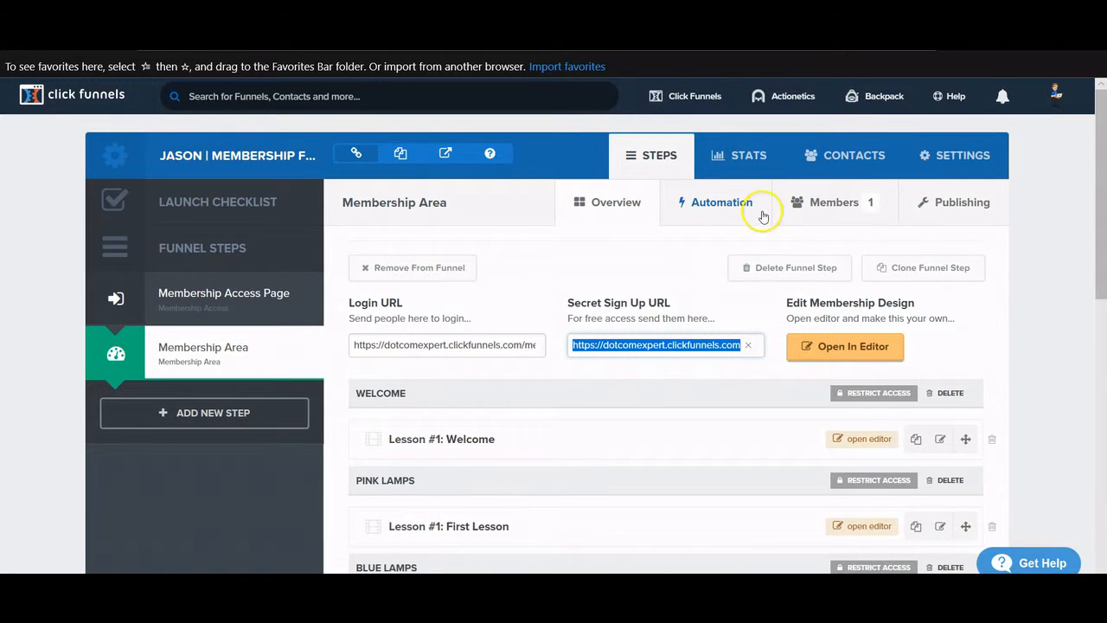
{"action": "left_click", "coordinate": [823, 210]}
{"action": "left_click", "coordinate": [822, 210]}
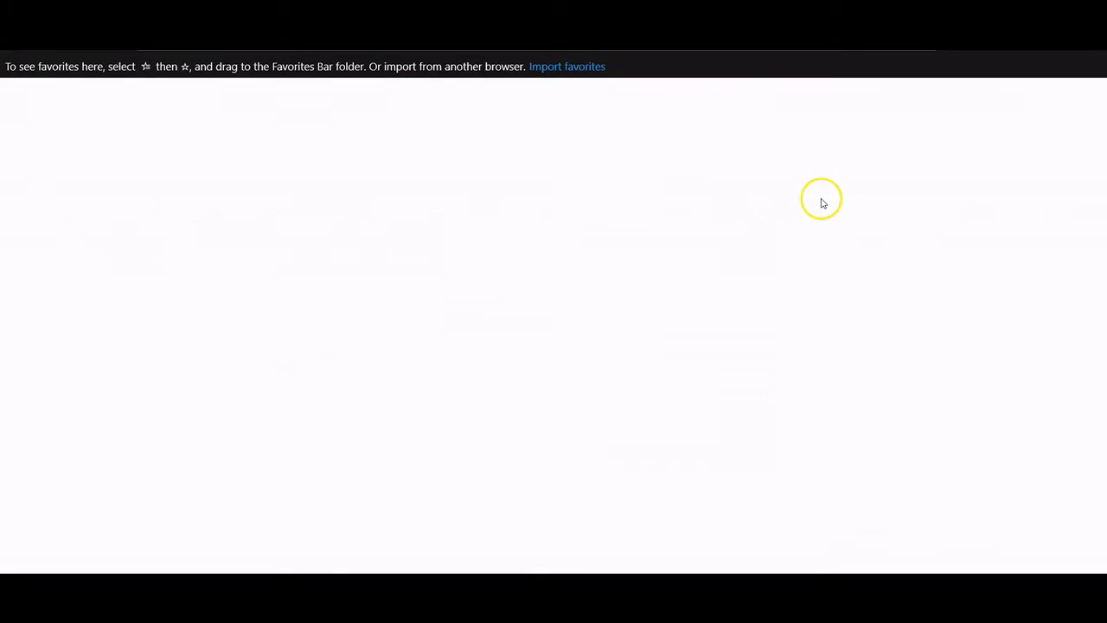
{"action": "scroll", "coordinate": [820, 217], "scroll_direction": "down", "scroll_amount": 1}
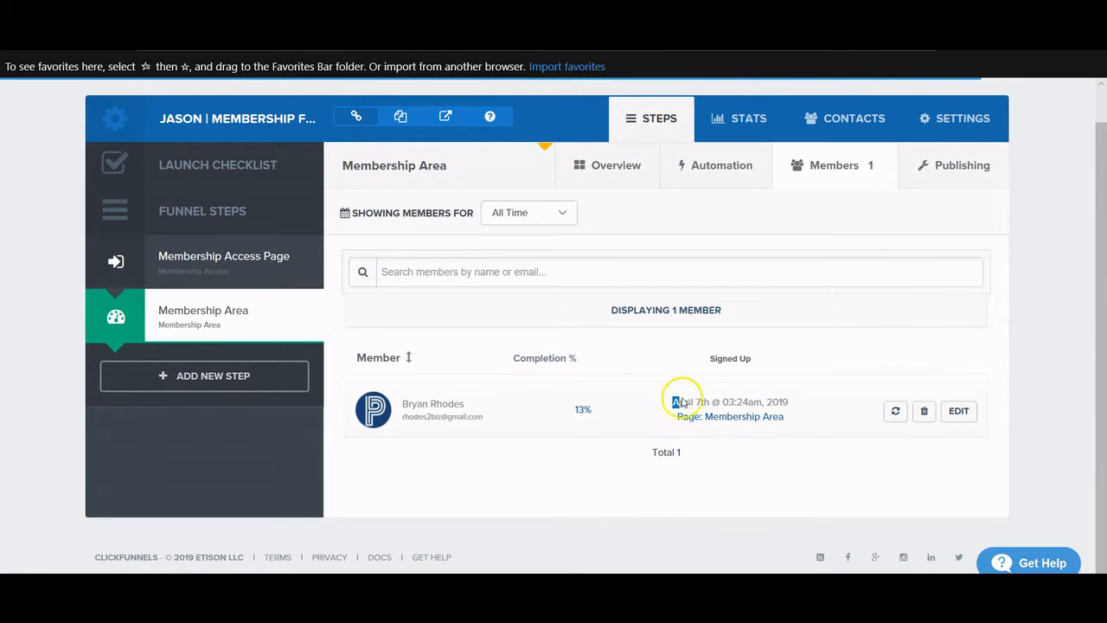
{"action": "left_click_drag", "start_coordinate": [673, 401], "coordinate": [804, 401]}
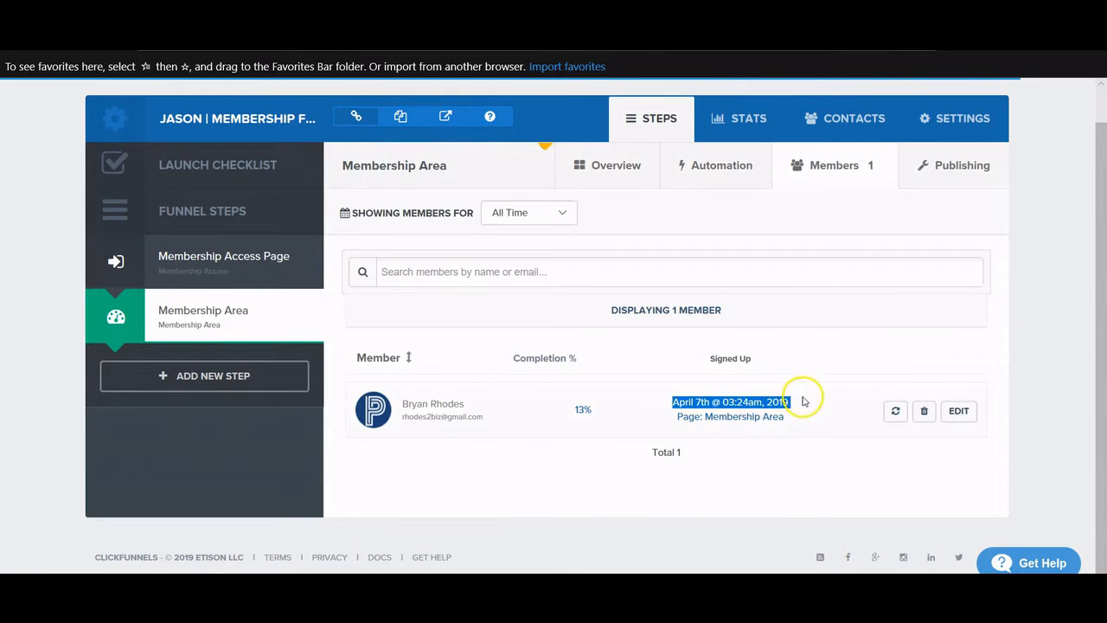
{"action": "left_click", "coordinate": [925, 415]}
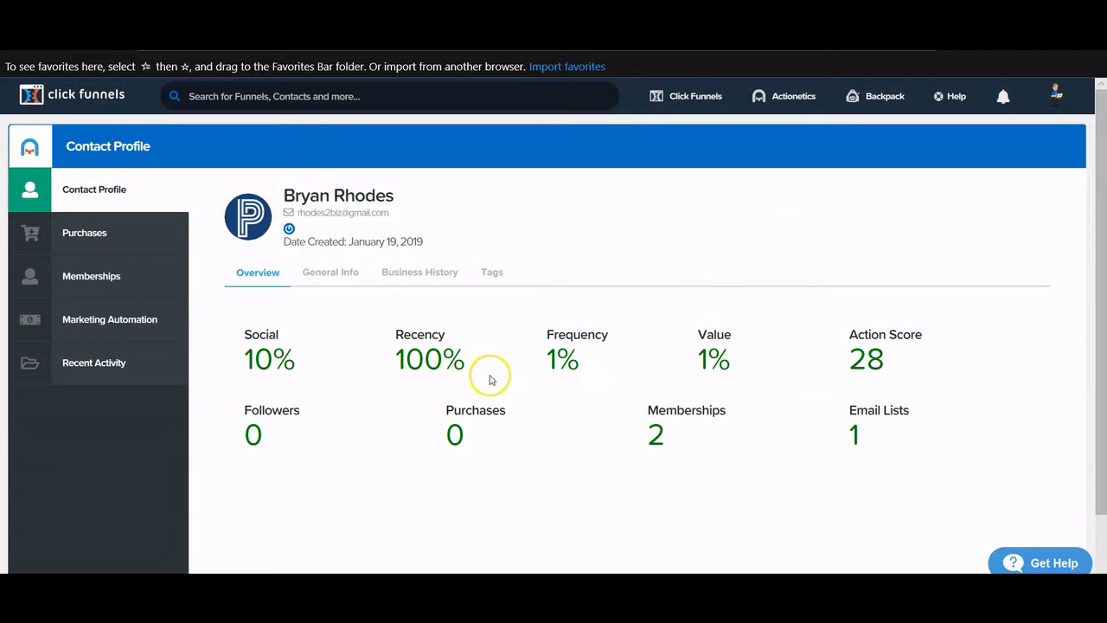
- Return to the Membership Area Overview and scroll its Welcome, Pink Lamps and Blue Lamps lessons
{"action": "left_click", "coordinate": [376, 351]}
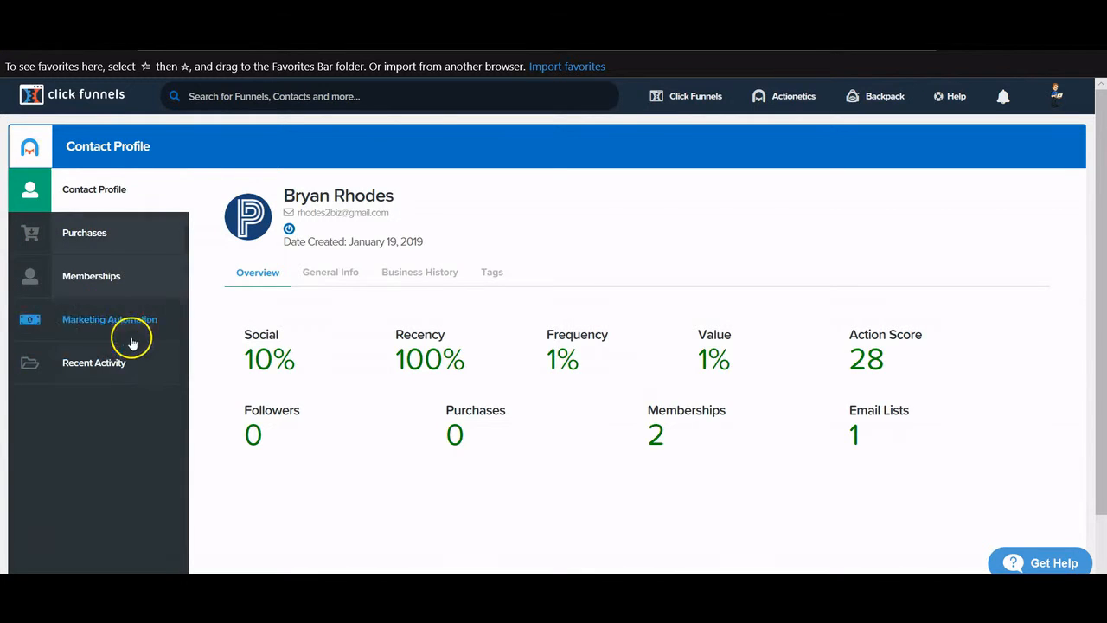
{"action": "left_click", "coordinate": [83, 147]}
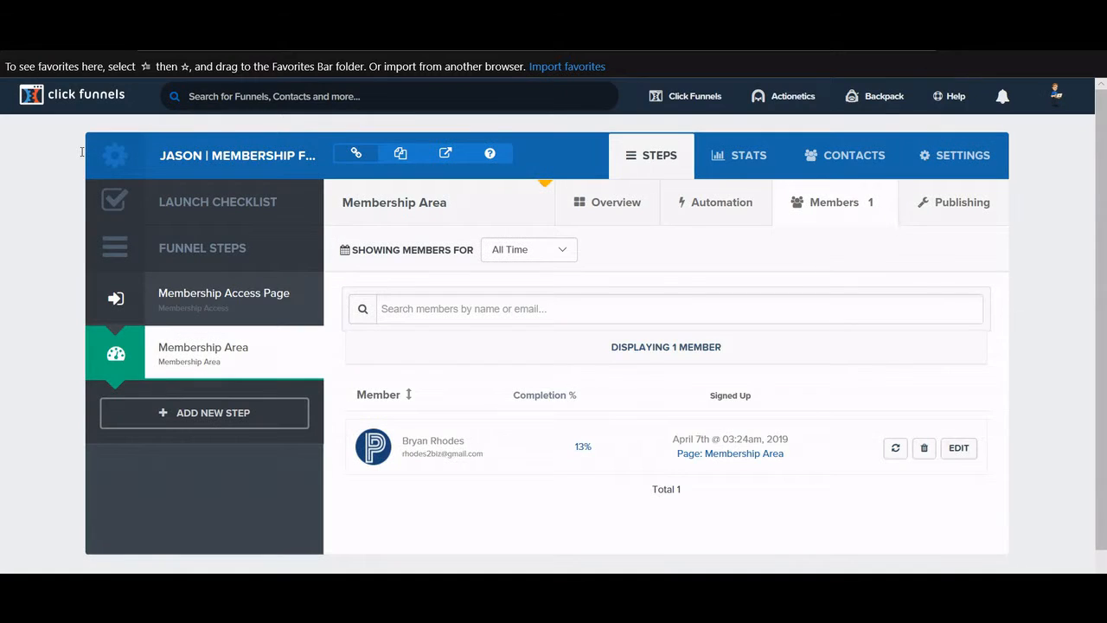
{"action": "left_click", "coordinate": [52, 91]}
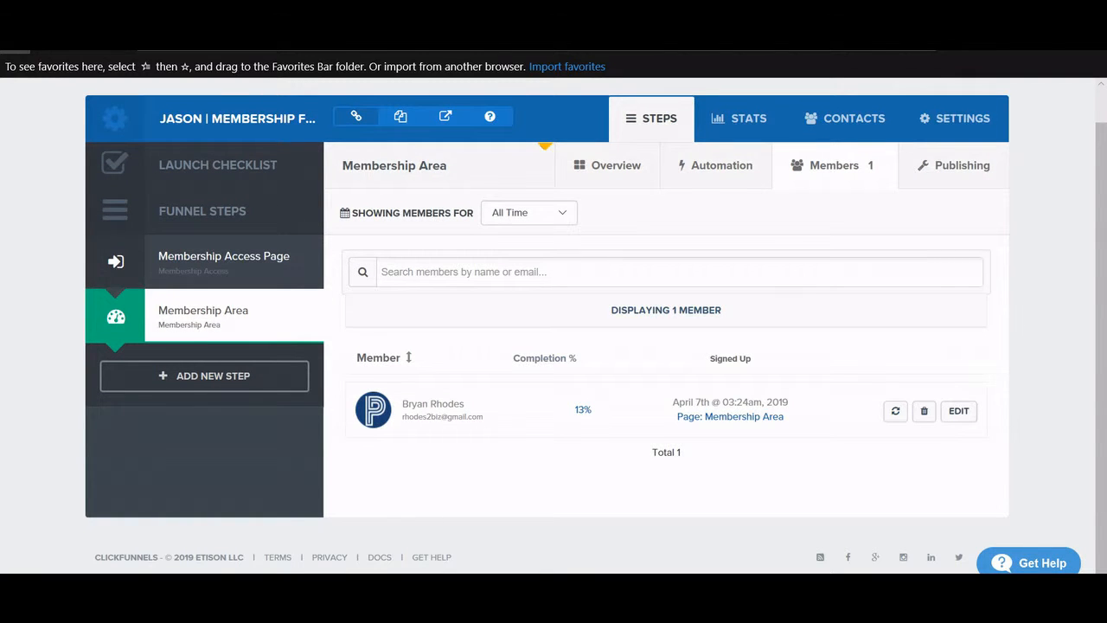
{"action": "scroll", "coordinate": [636, 320], "scroll_direction": "up", "scroll_amount": 1}
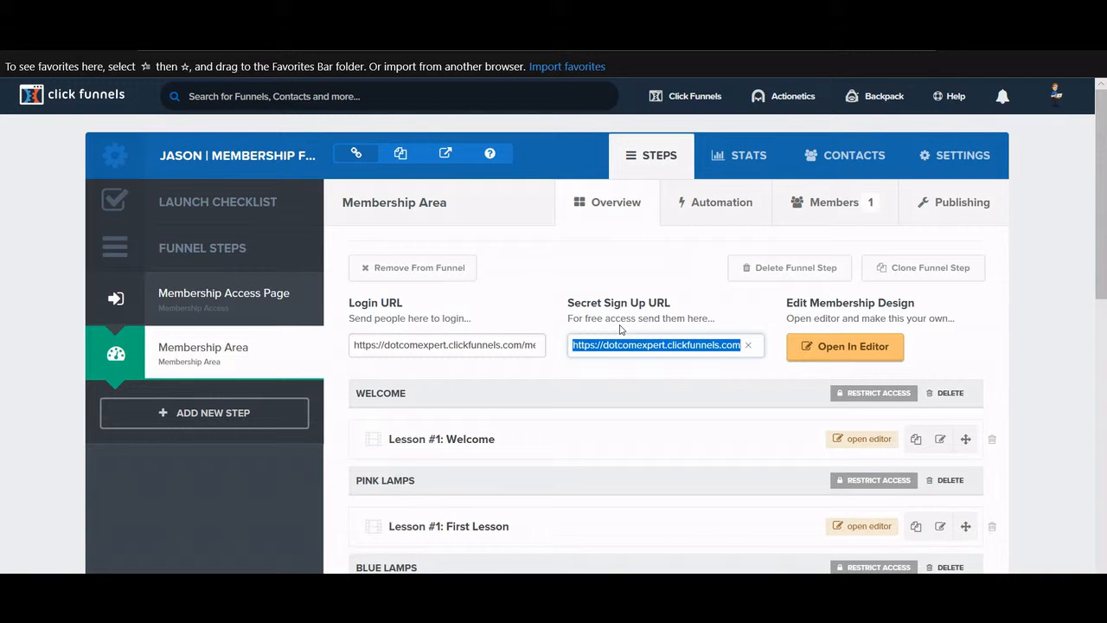
{"action": "scroll", "coordinate": [617, 320], "scroll_direction": "down", "scroll_amount": 4}
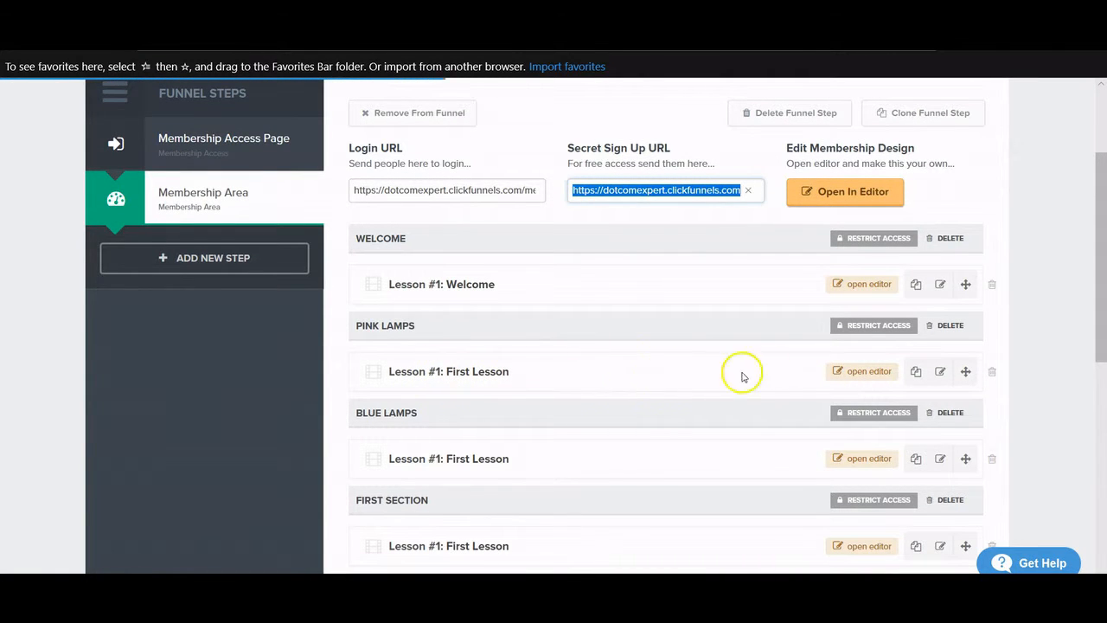
- Replace the third lesson's grey 350 x 150 placeholder with the orange product-bundle image
{"action": "left_click", "coordinate": [852, 374]}
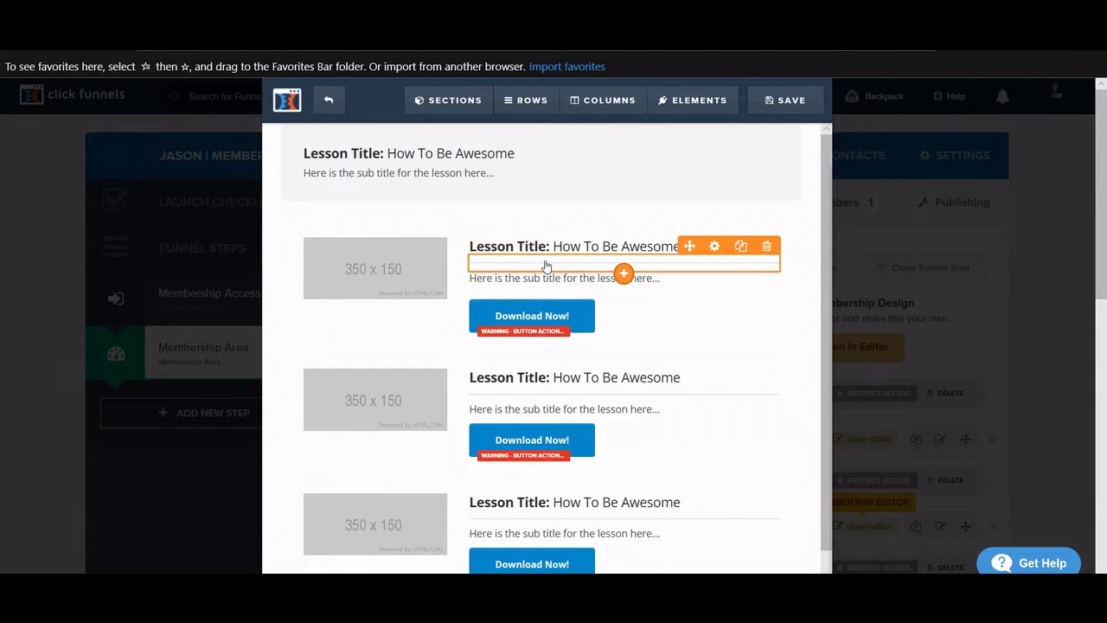
{"action": "scroll", "coordinate": [546, 267], "scroll_direction": "down", "scroll_amount": 3}
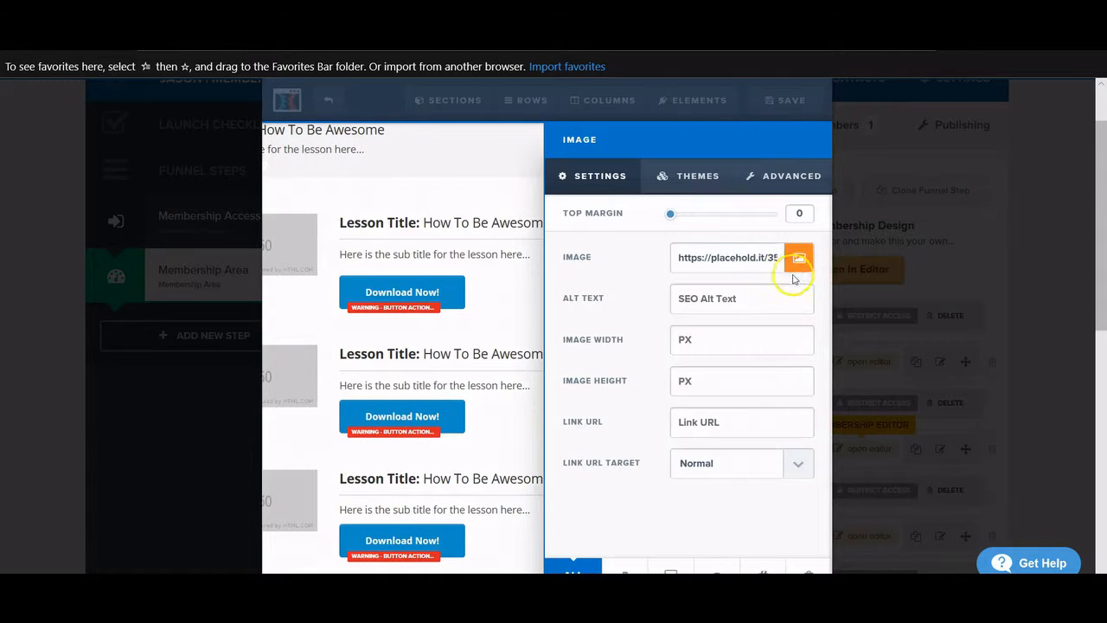
{"action": "left_click", "coordinate": [794, 262]}
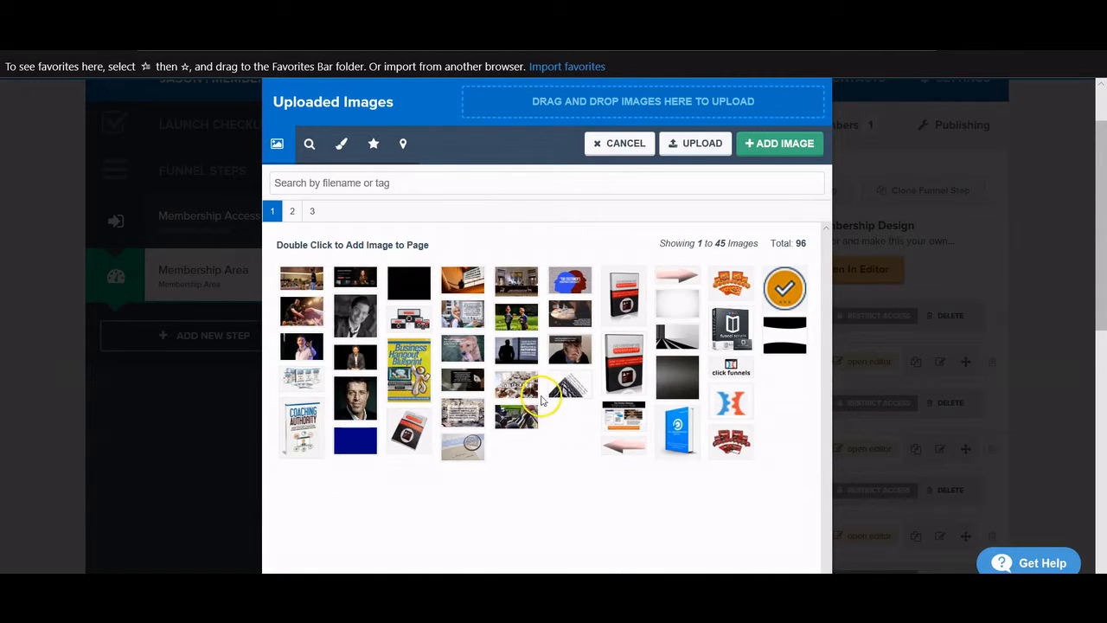
{"action": "left_click", "coordinate": [733, 281]}
{"action": "scroll", "coordinate": [435, 424], "scroll_direction": "down", "scroll_amount": 2}
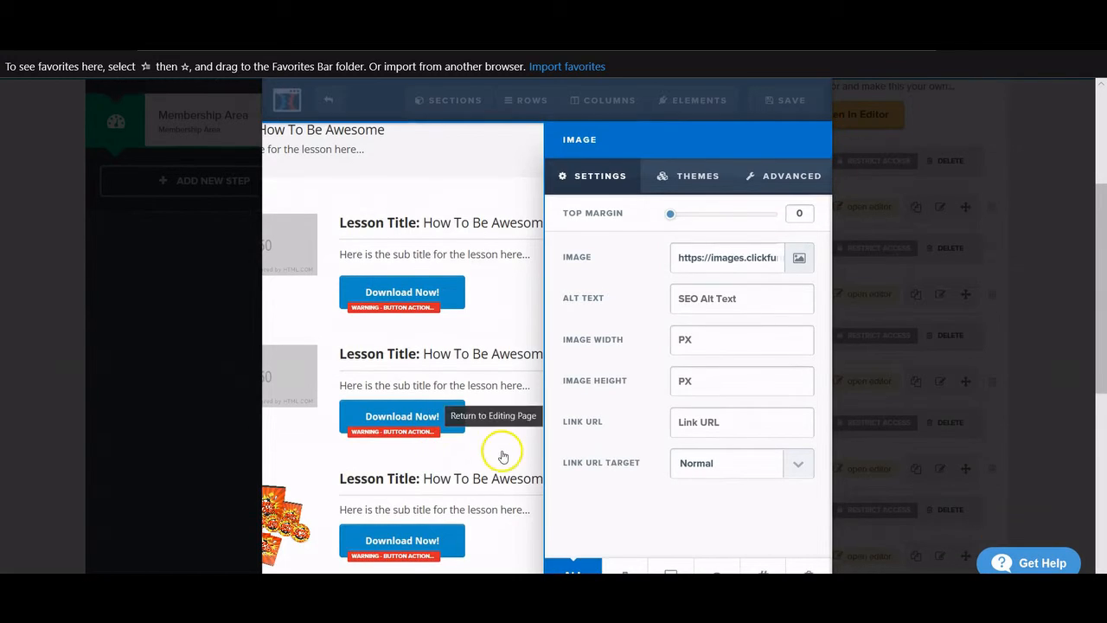
{"action": "left_click", "coordinate": [504, 455]}
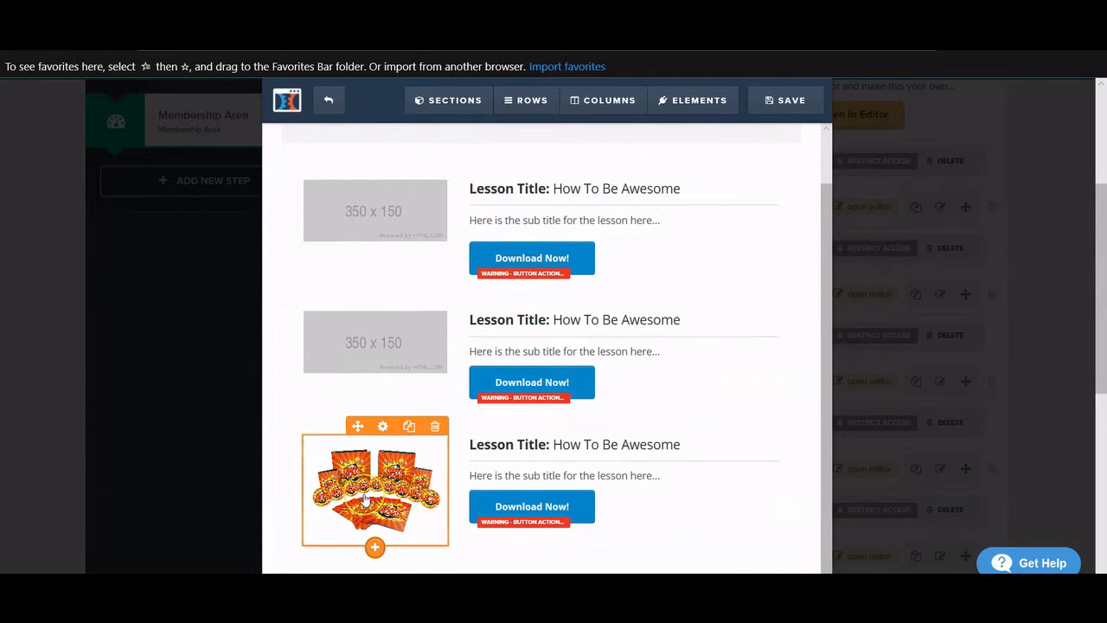
{"action": "left_click", "coordinate": [668, 447]}
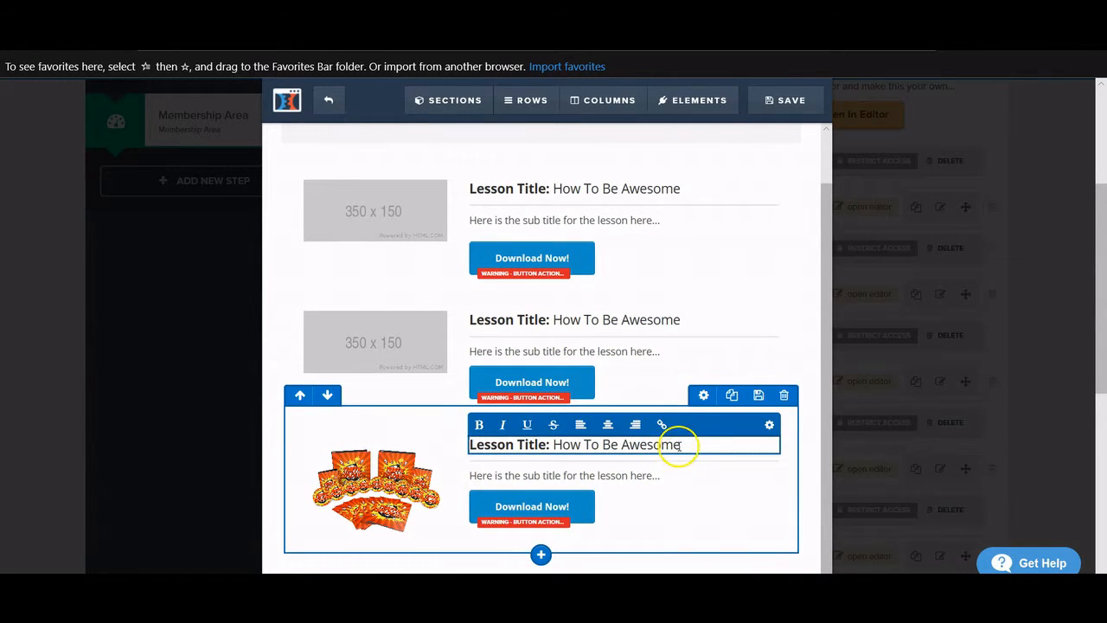
- Retitle the third lesson "Buy The BEST Pink Lamps - Learn How!"
{"action": "left_click_drag", "start_coordinate": [672, 445], "coordinate": [474, 446]}
{"action": "key", "text": "BackSpace"}
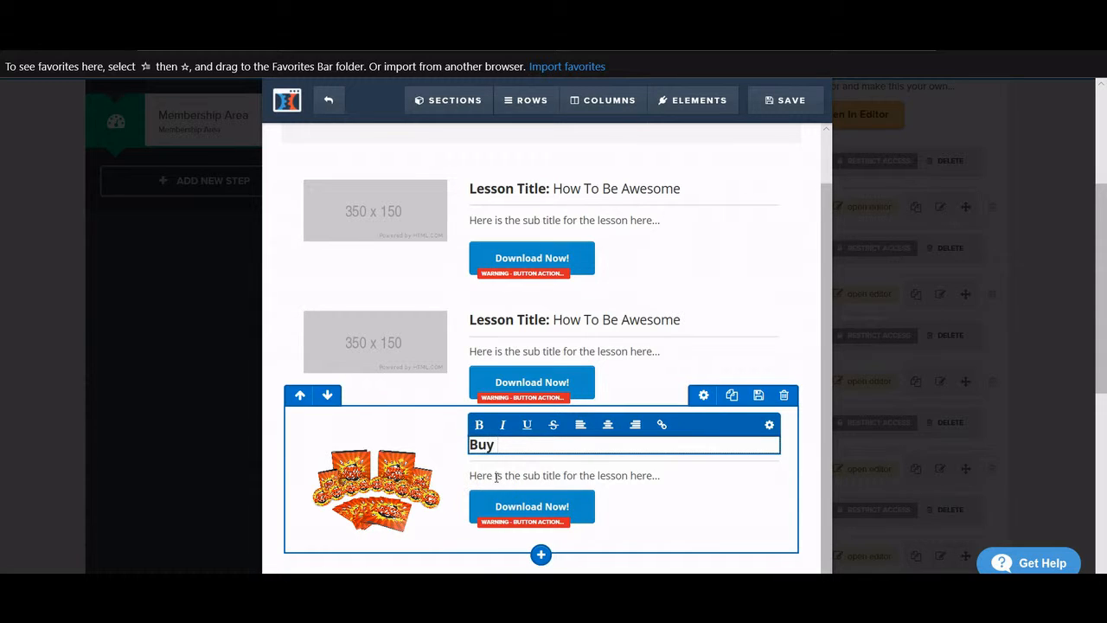
{"action": "type", "text": "Buy The B"}
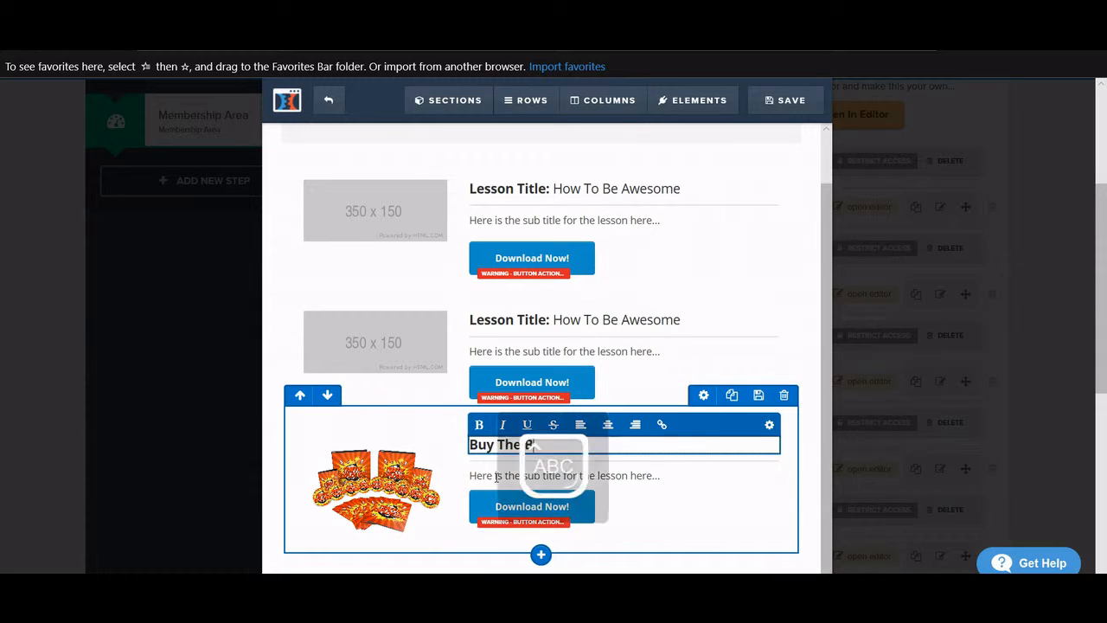
{"action": "key", "text": "Caps_Lock"}
{"action": "type", "text": "EST Pink L"}
{"action": "key", "text": "Caps_Lock"}
{"action": "type", "text": "AMP"}
{"action": "key", "text": "BackSpace"}
{"action": "key", "text": "BackSpace"}
{"action": "key", "text": "BackSpace"}
{"action": "key", "text": "Caps_Lock"}
{"action": "type", "text": "amps"}
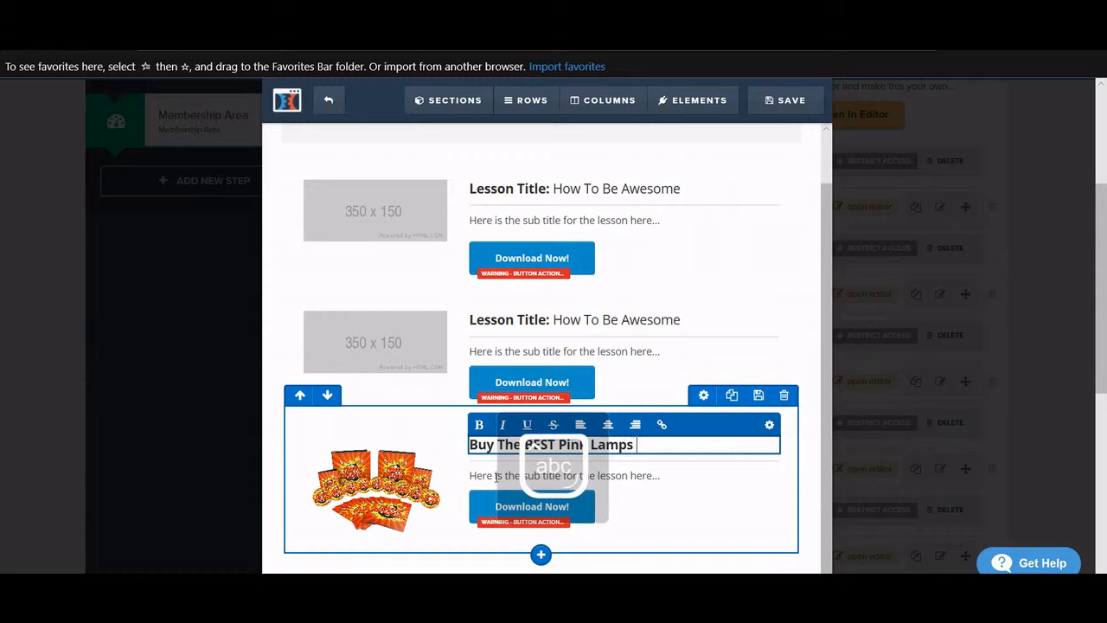
{"action": "type", "text": " - Learn"}
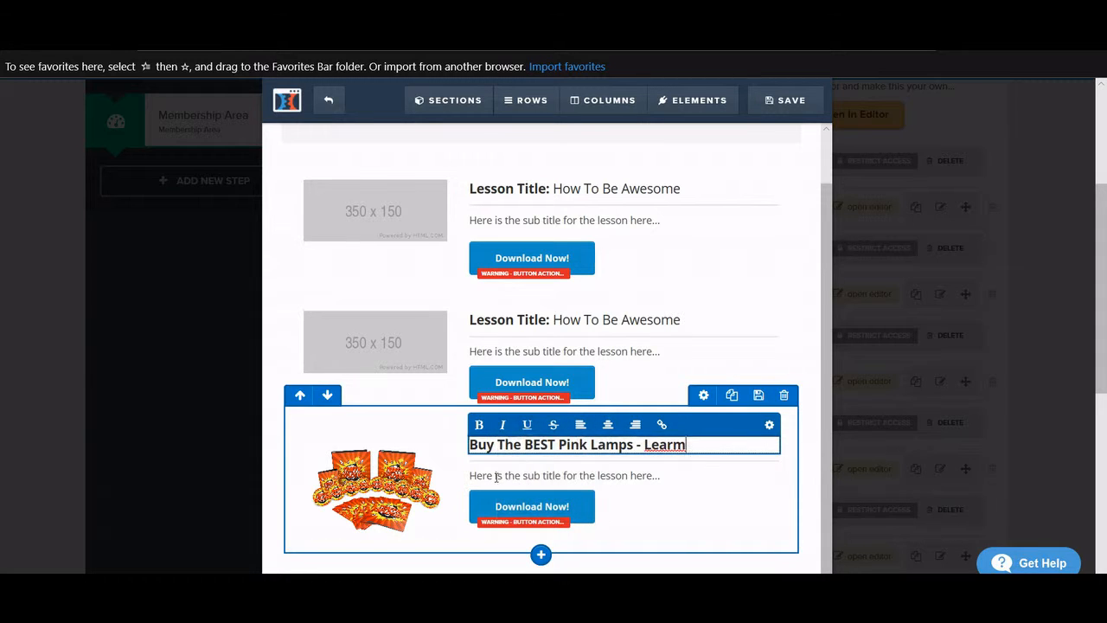
{"action": "type", "text": " How!"}
- Replace the placeholder subtitle with a description starting "This amazing course will show you how you can"
{"action": "left_click", "coordinate": [638, 475]}
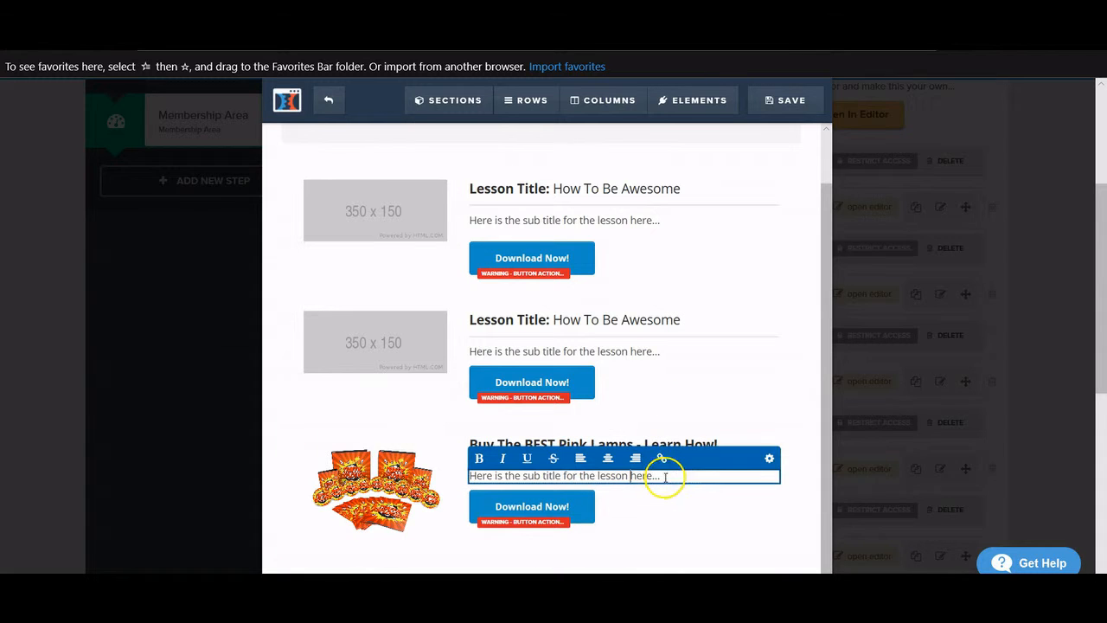
{"action": "left_click_drag", "start_coordinate": [663, 488], "coordinate": [469, 491]}
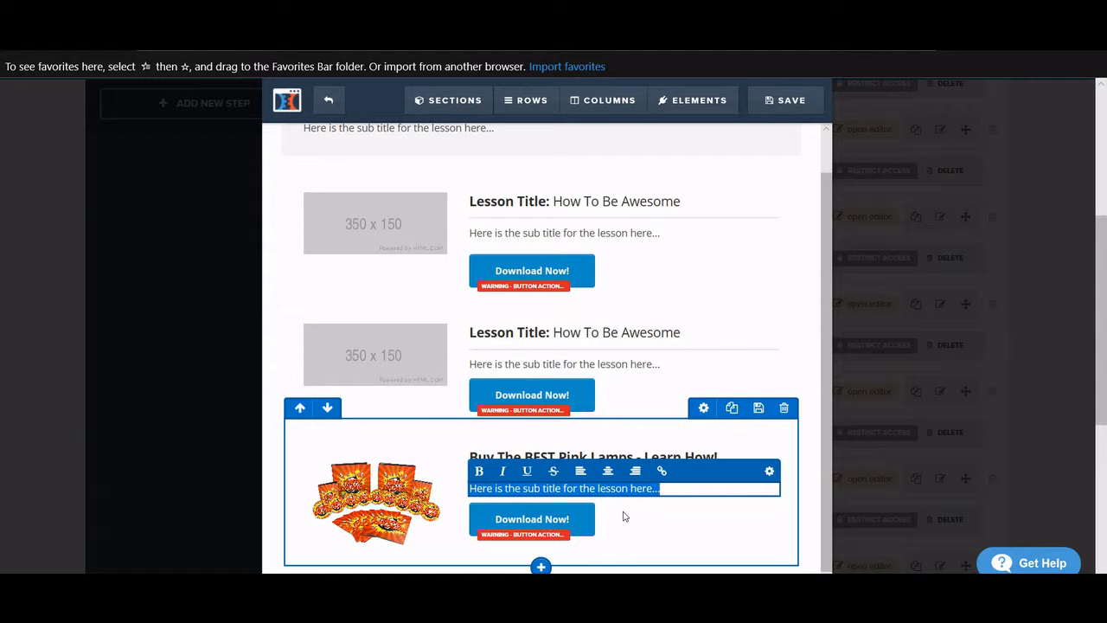
{"action": "type", "text": "This amaz"}
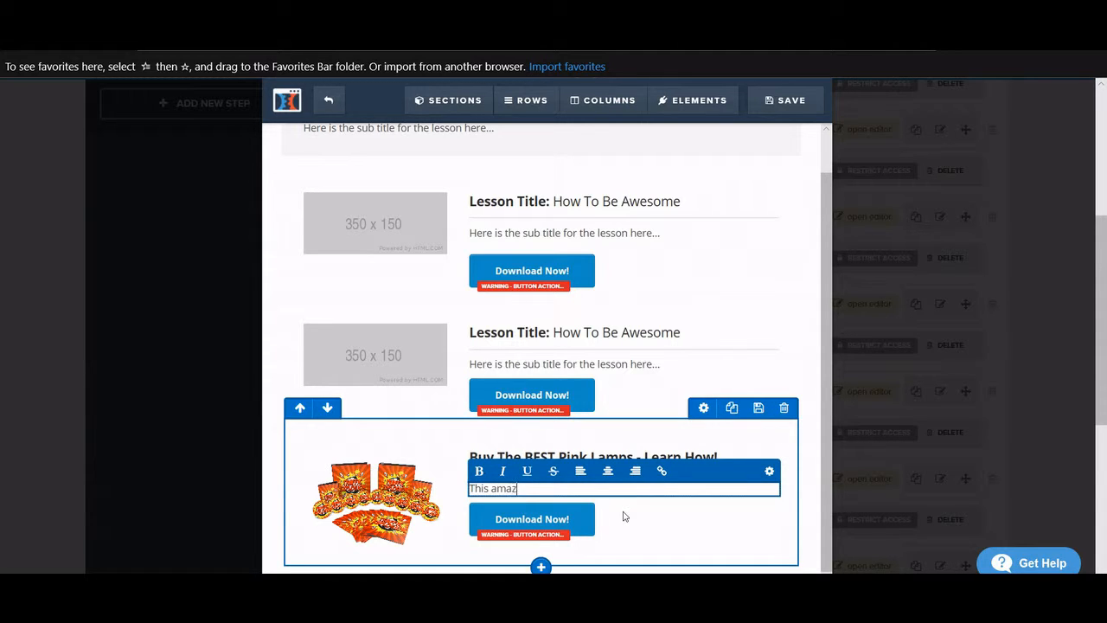
{"action": "type", "text": "ing course will show"}
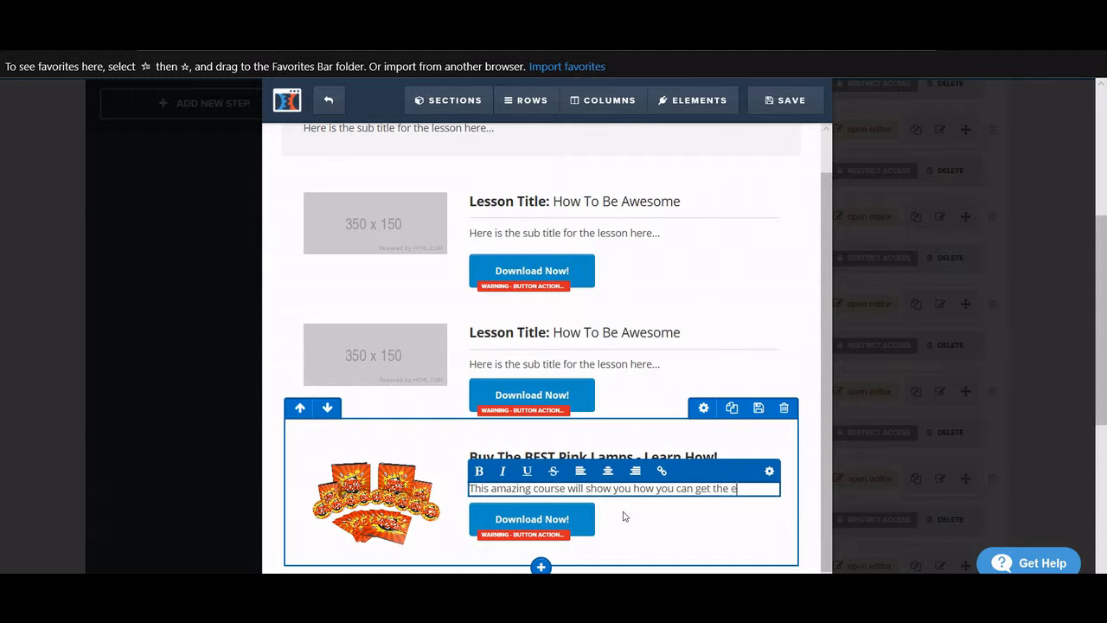
{"action": "type", "text": " you how you can"}
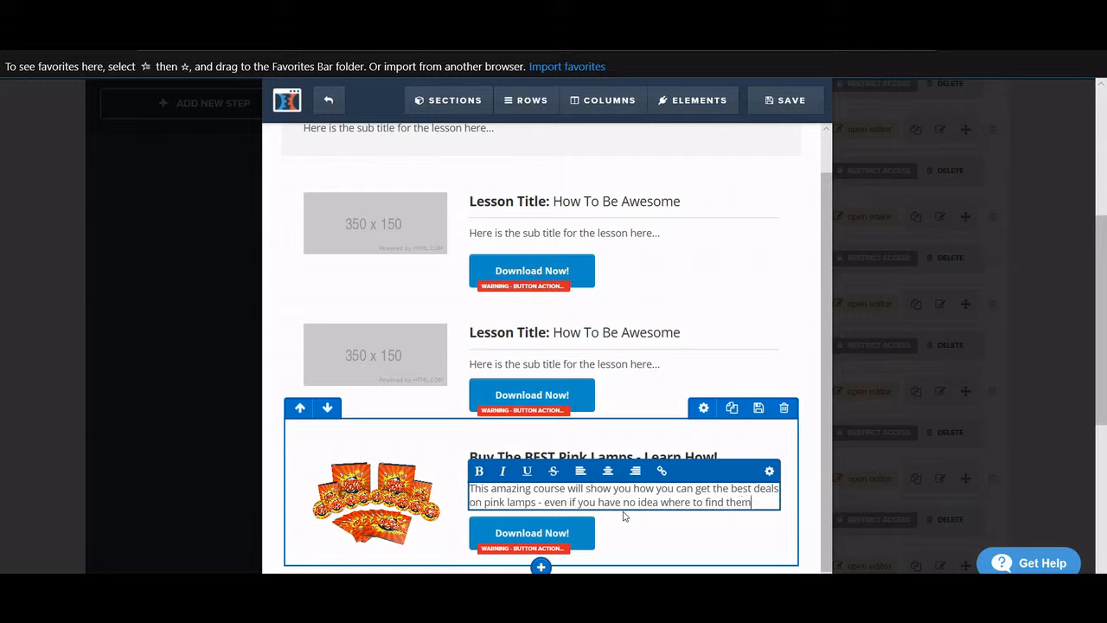
{"action": "left_click", "coordinate": [648, 522]}
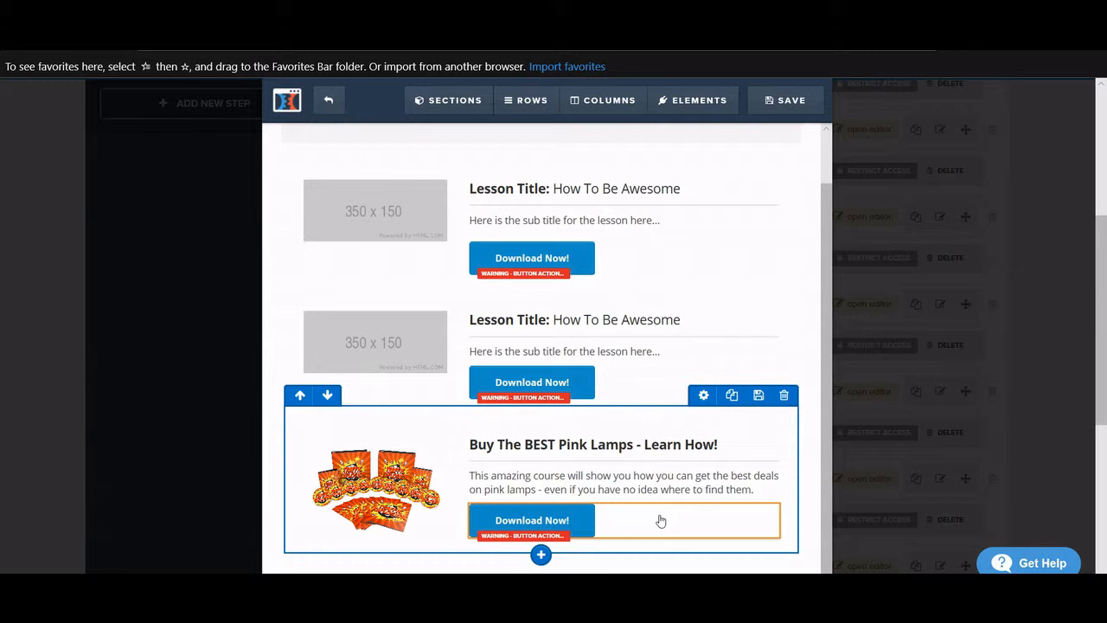
{"action": "left_click", "coordinate": [648, 524]}
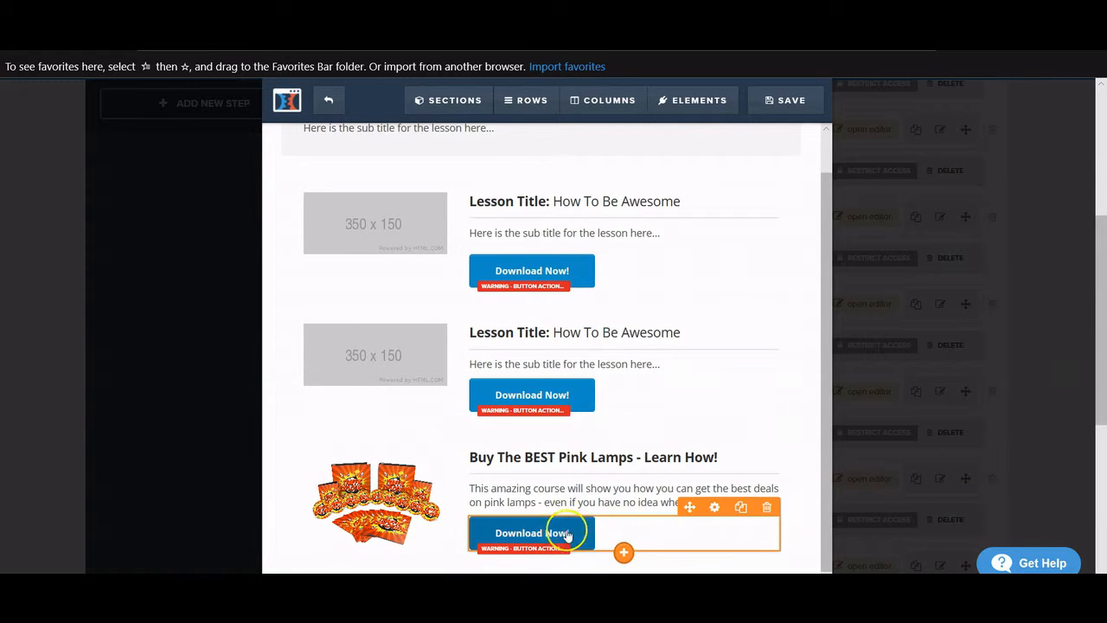
- Change the third lesson's button label from 'Download Now!' to 'Click Here NOW!'
{"action": "left_click", "coordinate": [539, 529]}
{"action": "left_click", "coordinate": [539, 530]}
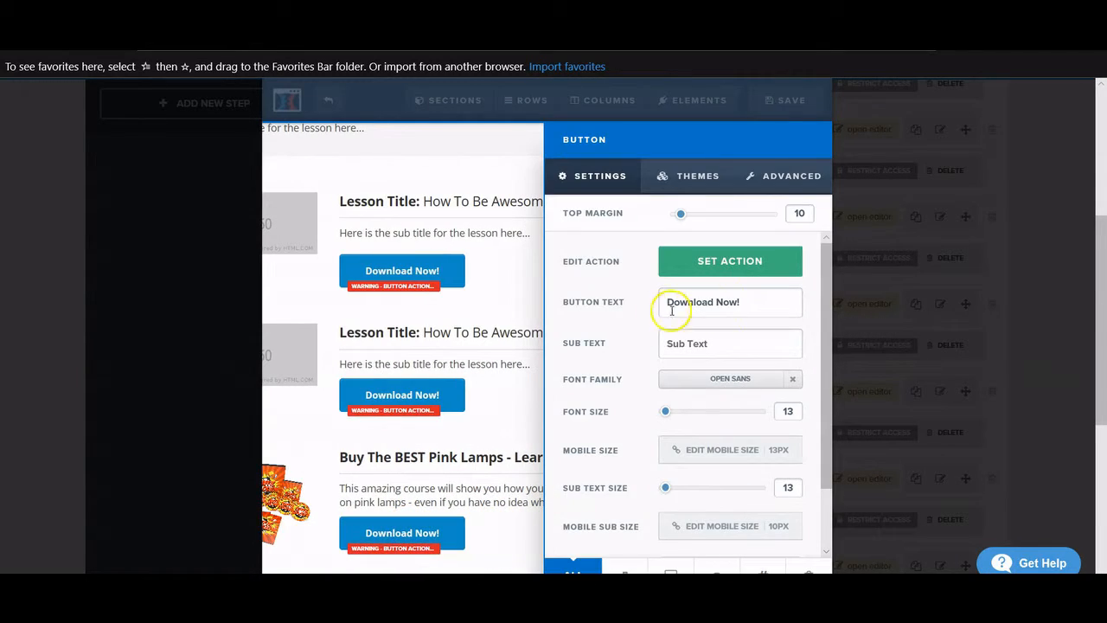
{"action": "triple_click", "coordinate": [751, 301]}
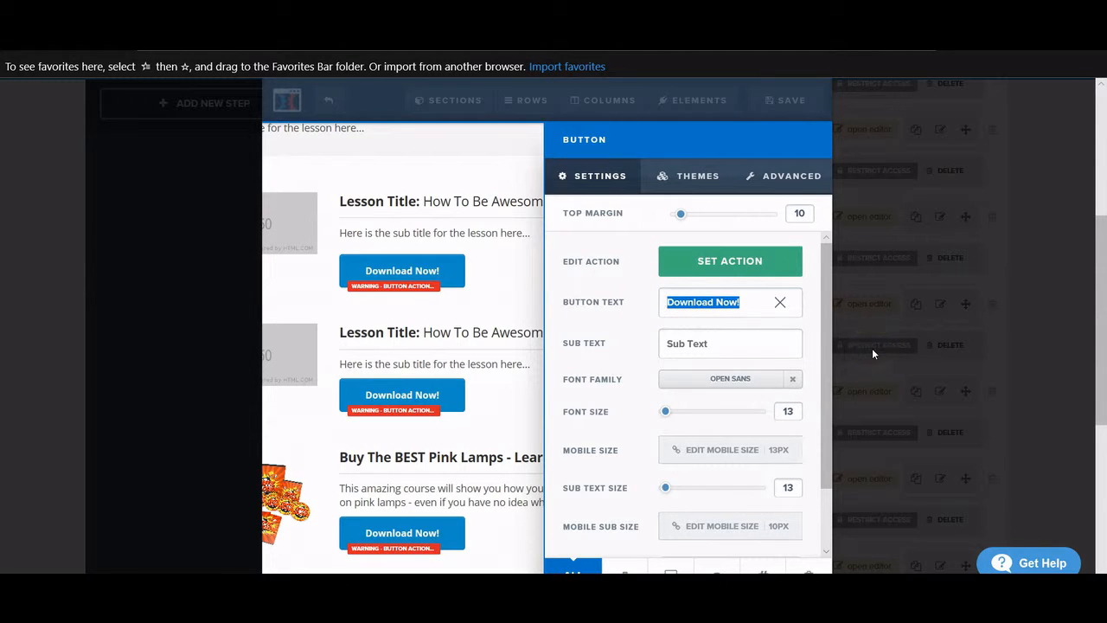
{"action": "type", "text": "Click Here"}
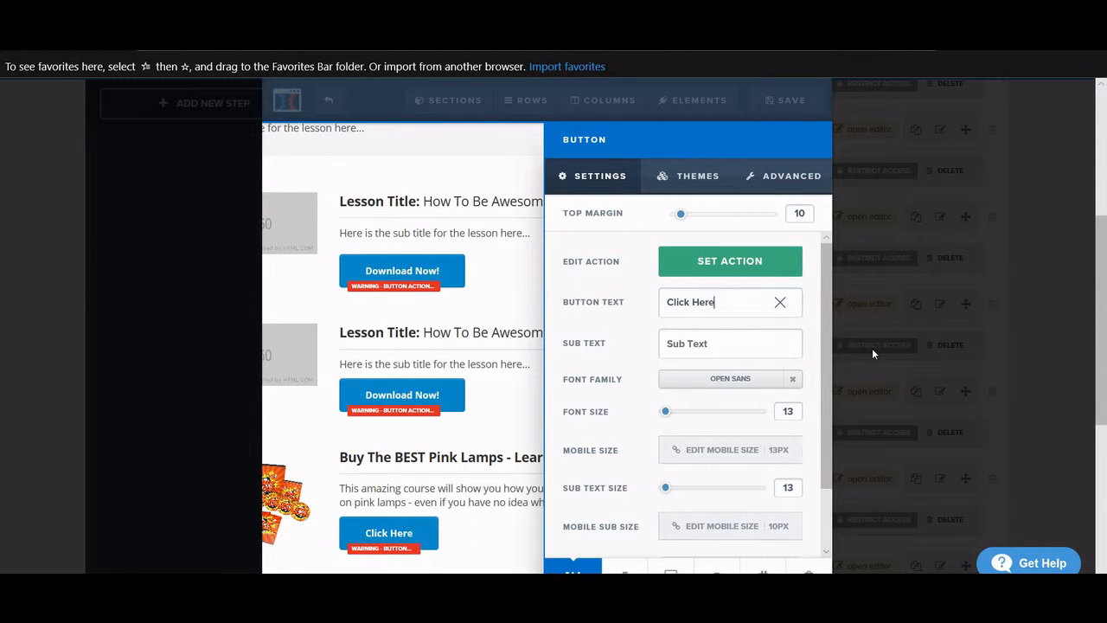
{"action": "type", "text": " Nb"}
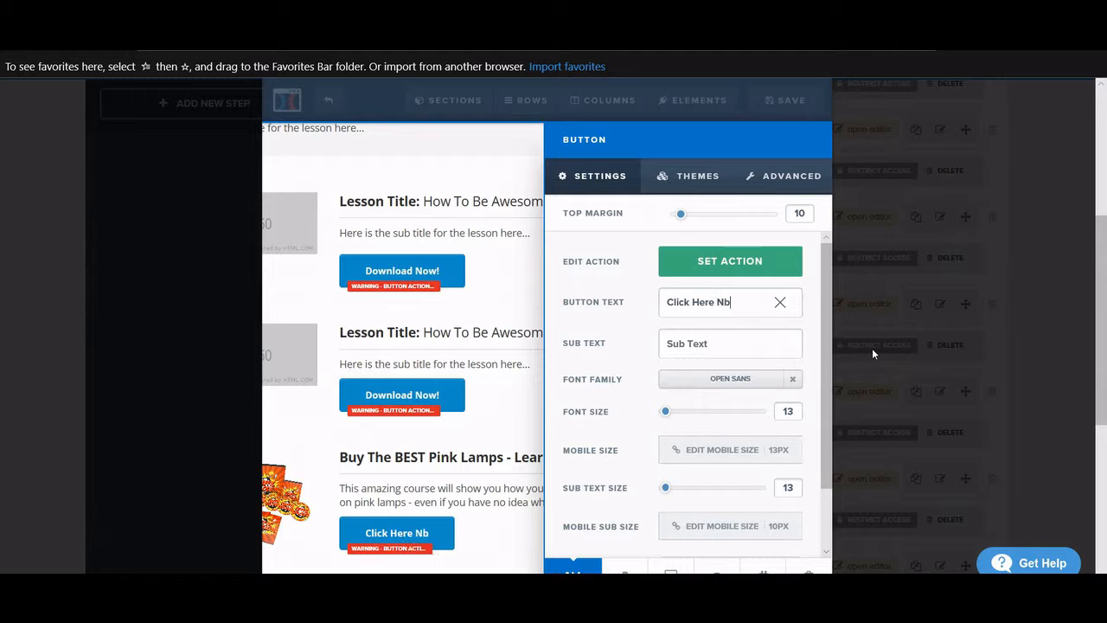
{"action": "key", "text": "BackSpace"}
{"action": "key", "text": "BackSpace"}
{"action": "type", "text": "Now"}
{"action": "key", "text": "BackSpace"}
{"action": "key", "text": "BackSpace"}
{"action": "key", "text": "Caps_Lock"}
{"action": "type", "text": "OW!"}
{"action": "key", "text": "Caps_Lock"}
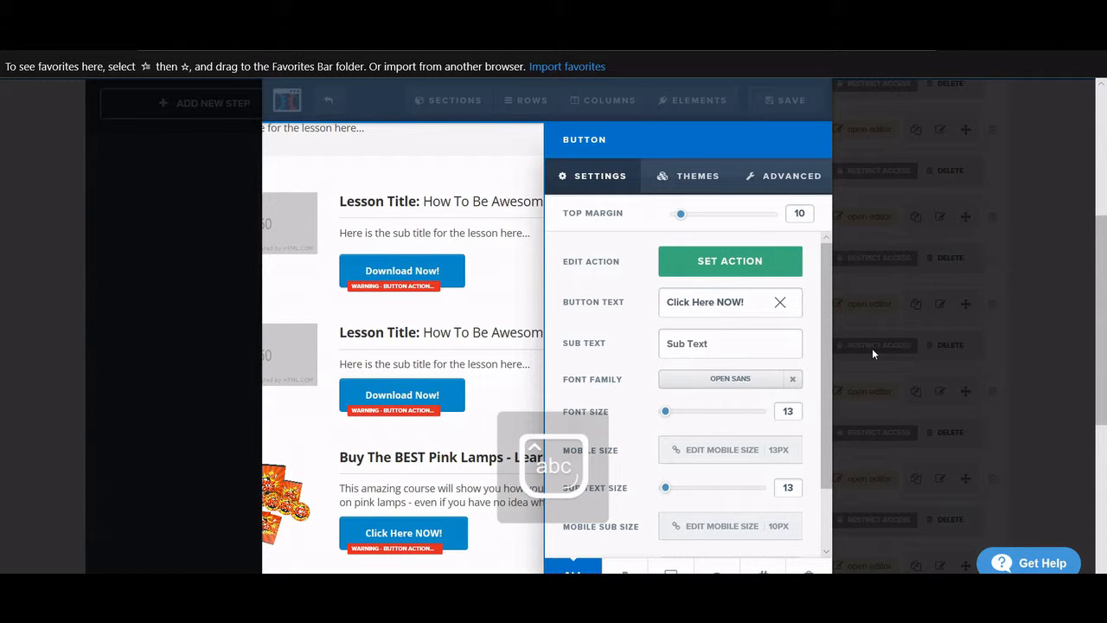
{"action": "left_click", "coordinate": [749, 268]}
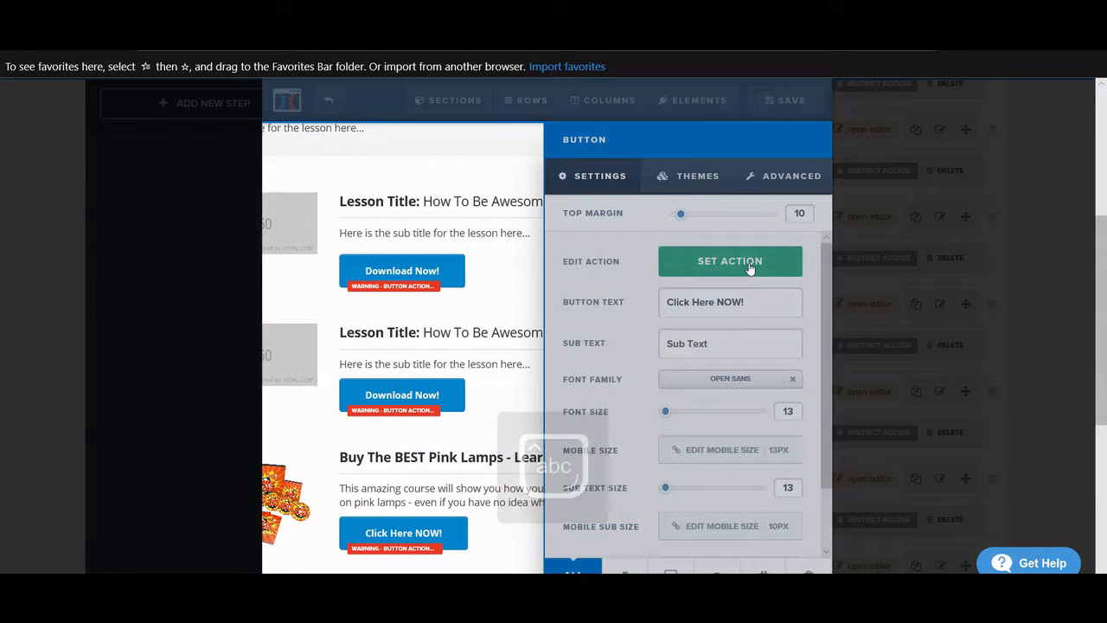
{"action": "left_click", "coordinate": [644, 328]}
{"action": "key", "text": "BackSpace"}
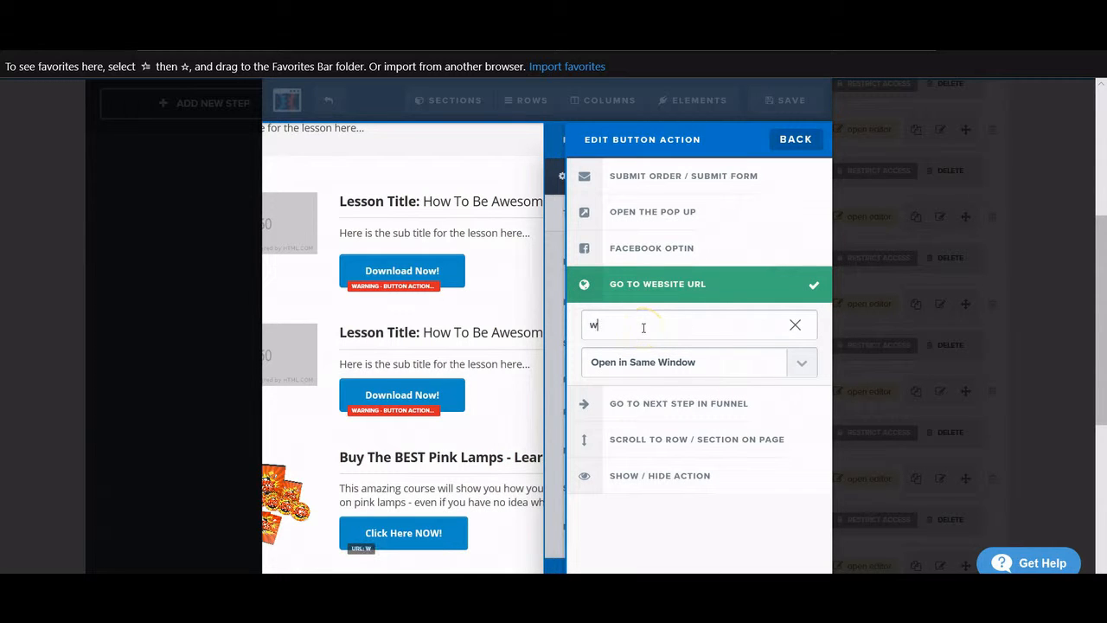
{"action": "type", "text": "www.affiliatelink"}
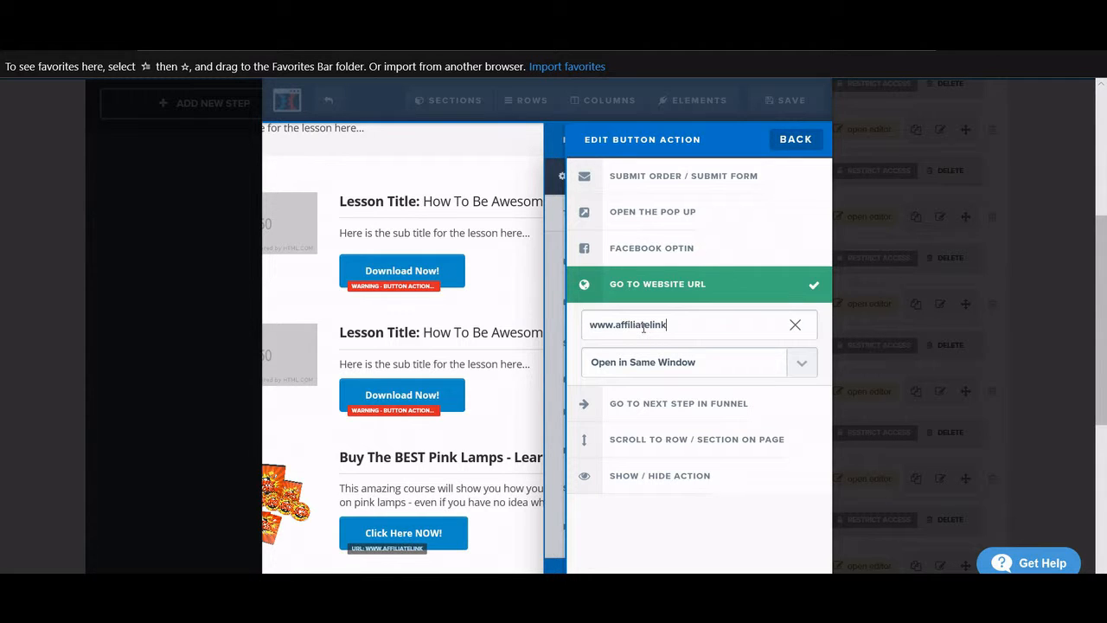
{"action": "type", "text": ".com"}
{"action": "left_click", "coordinate": [509, 334]}
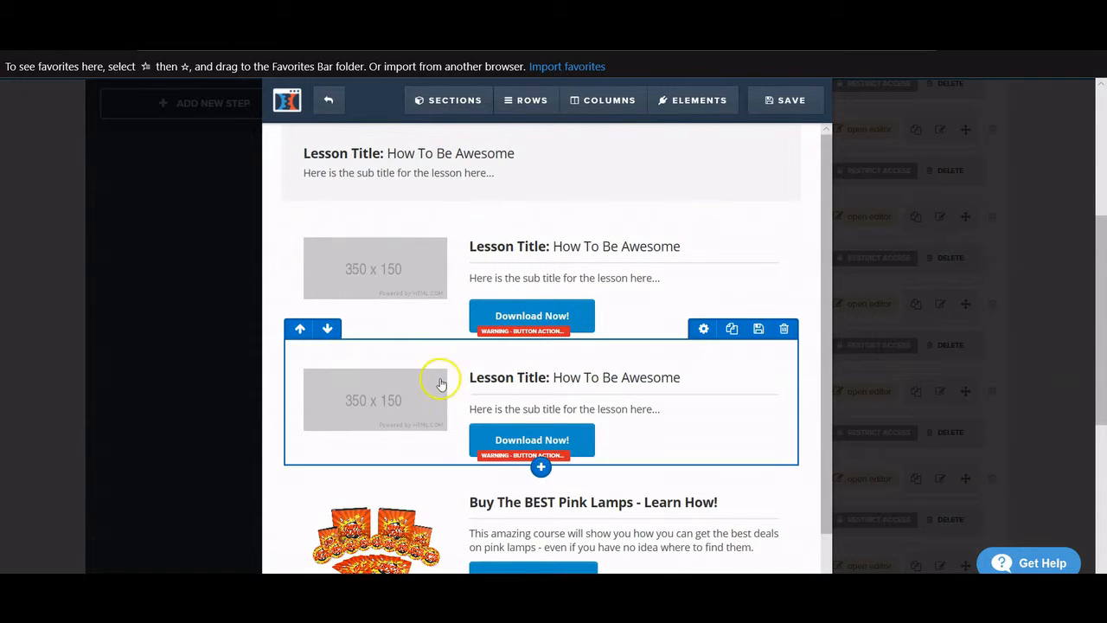
- Deselect the edited button and save the updated lesson page
{"action": "scroll", "coordinate": [498, 437], "scroll_direction": "down", "scroll_amount": 1}
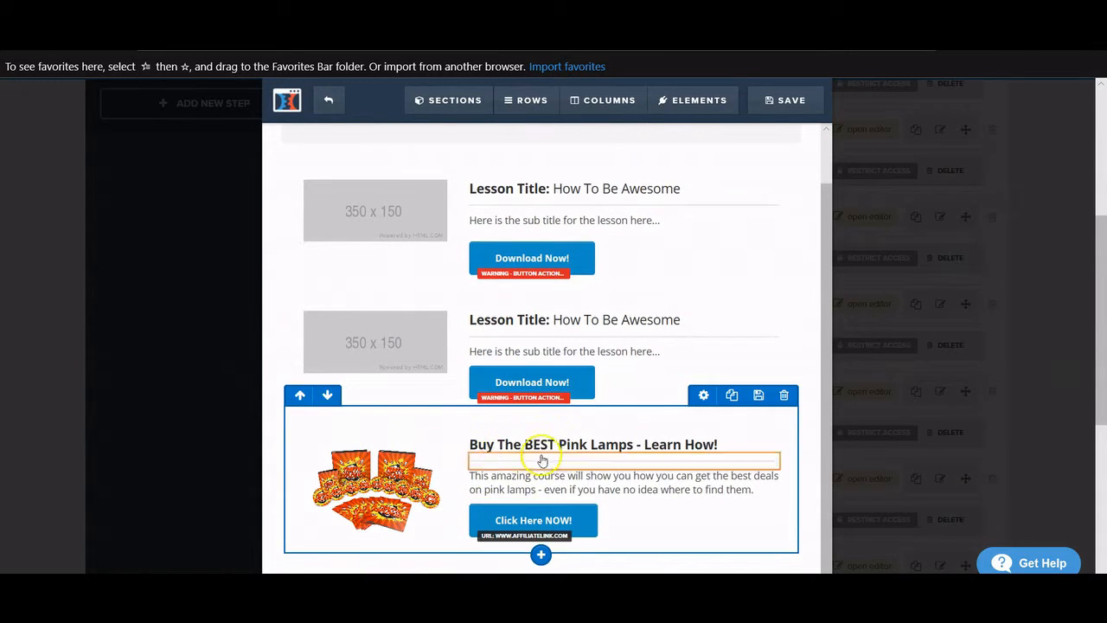
{"action": "scroll", "coordinate": [556, 478], "scroll_direction": "up", "scroll_amount": 1}
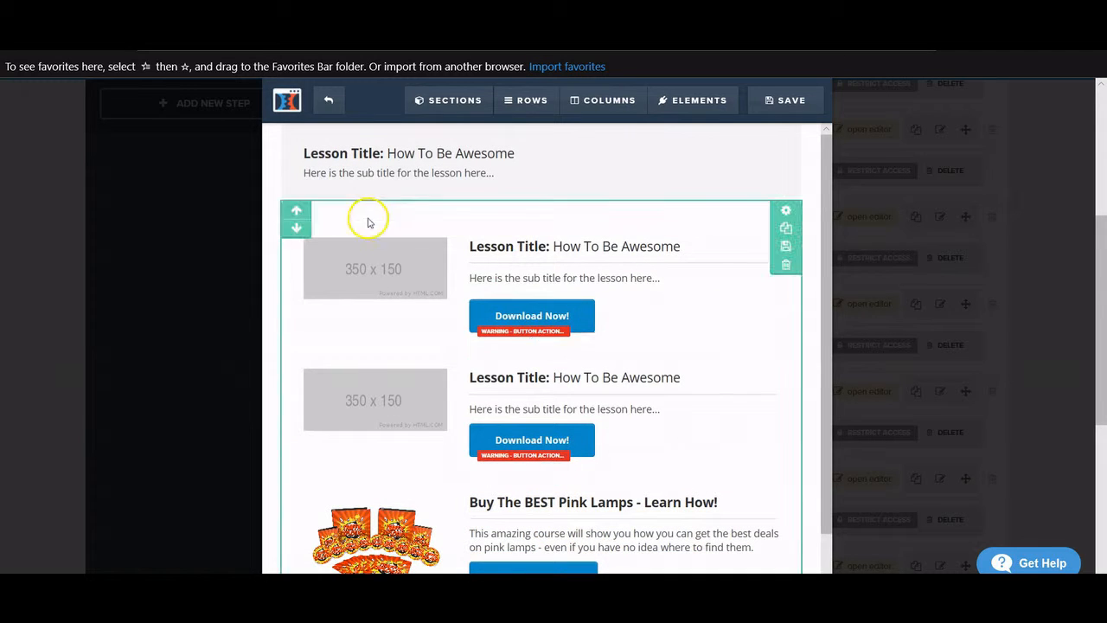
{"action": "scroll", "coordinate": [534, 368], "scroll_direction": "down", "scroll_amount": 1}
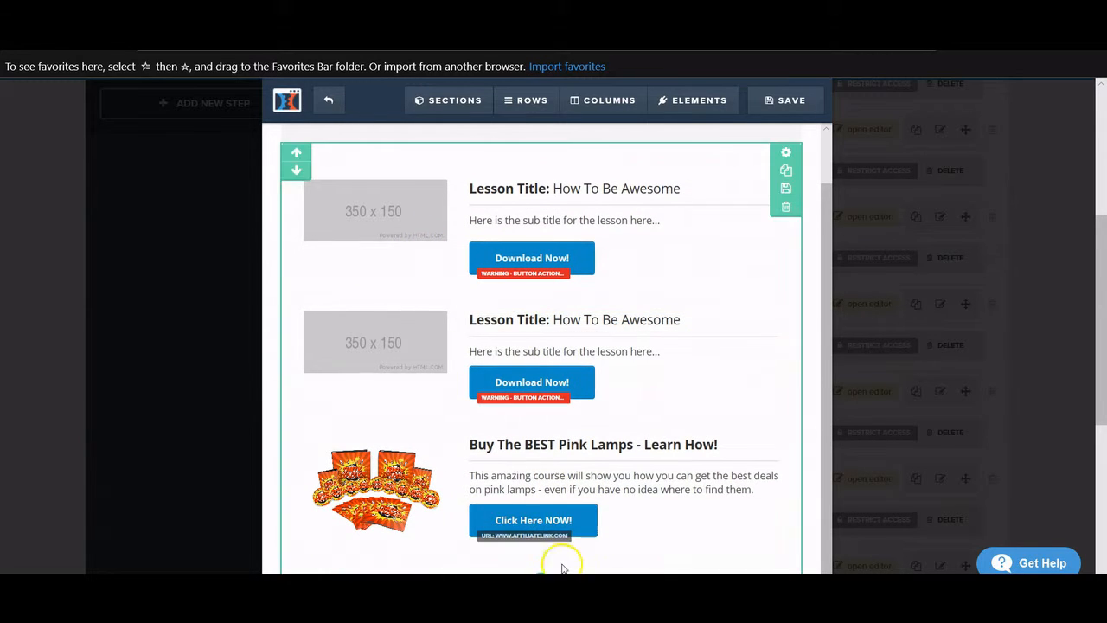
{"action": "scroll", "coordinate": [618, 321], "scroll_direction": "up", "scroll_amount": 1}
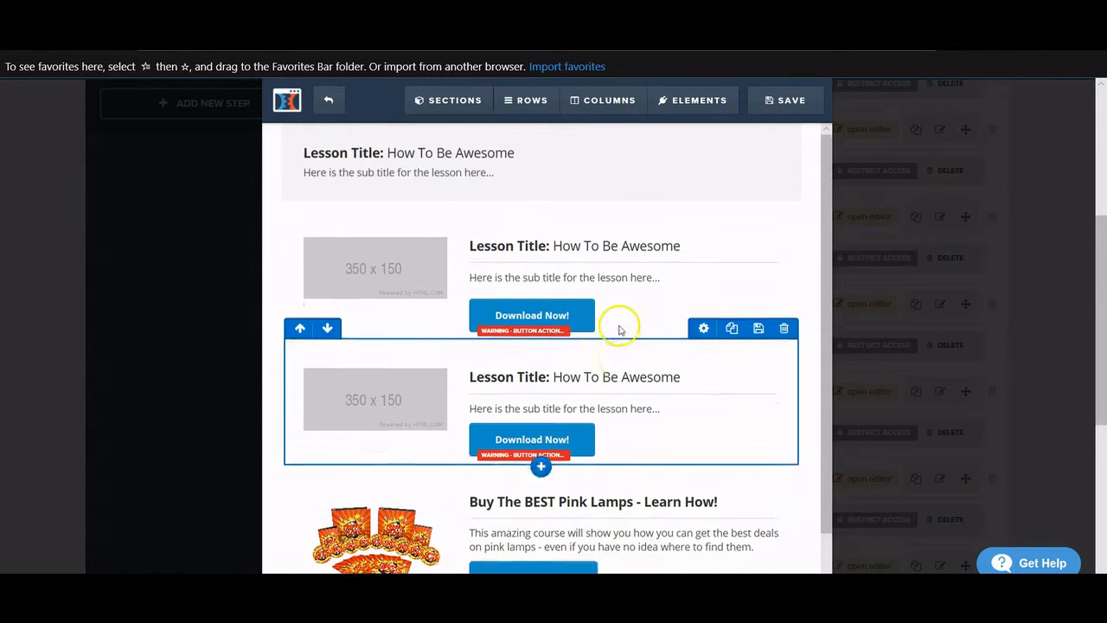
{"action": "scroll", "coordinate": [593, 297], "scroll_direction": "down", "scroll_amount": 1}
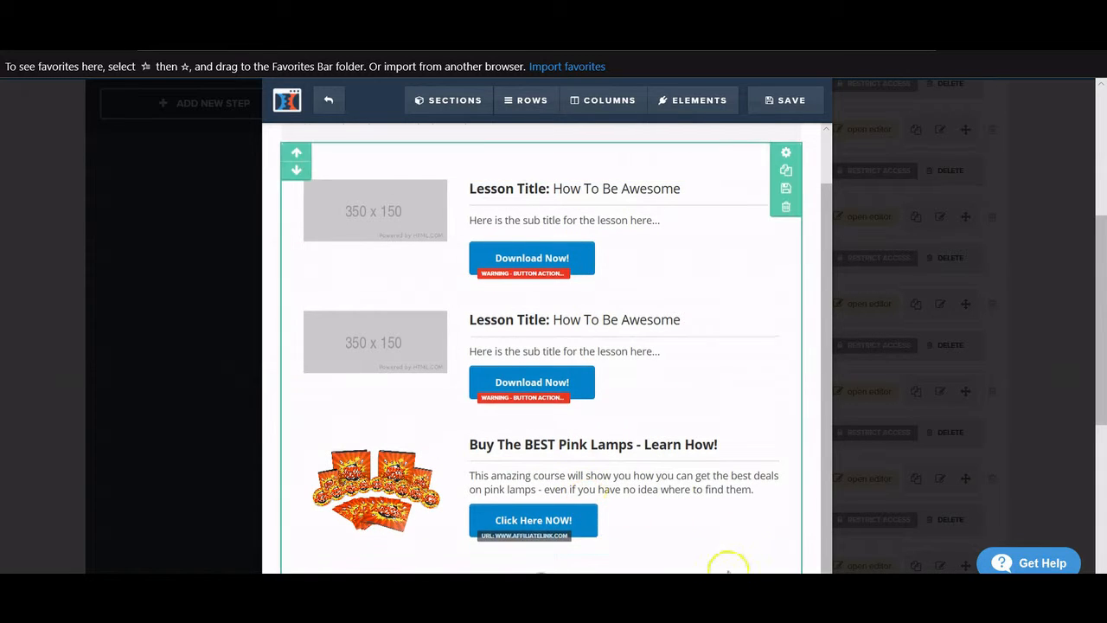
{"action": "scroll", "coordinate": [562, 540], "scroll_direction": "up", "scroll_amount": 1}
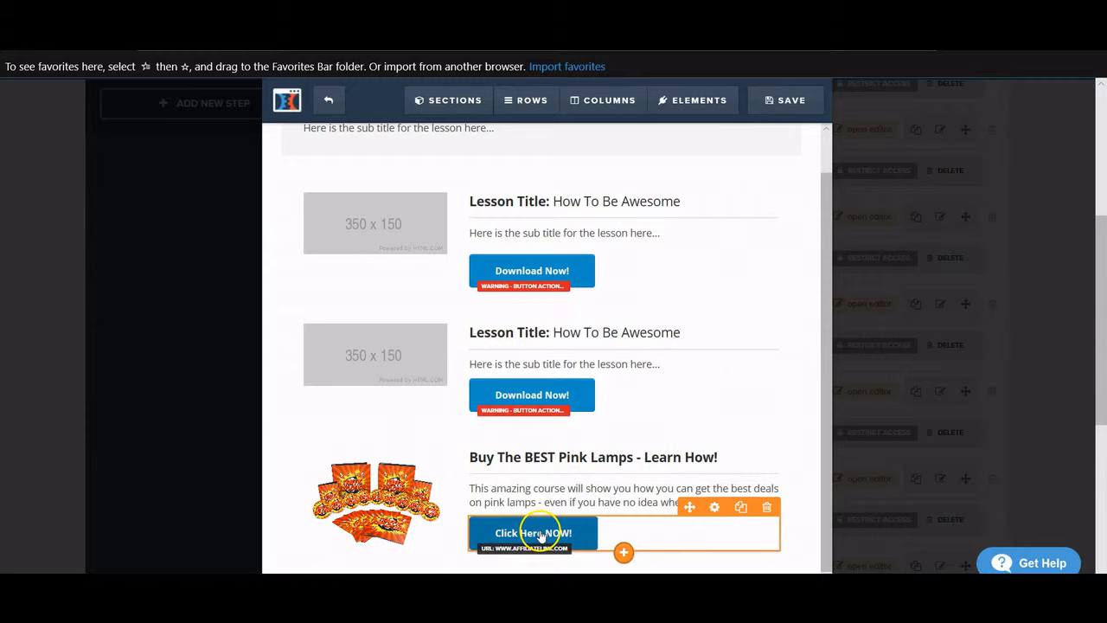
{"action": "left_click", "coordinate": [545, 487]}
{"action": "left_click", "coordinate": [789, 100]}
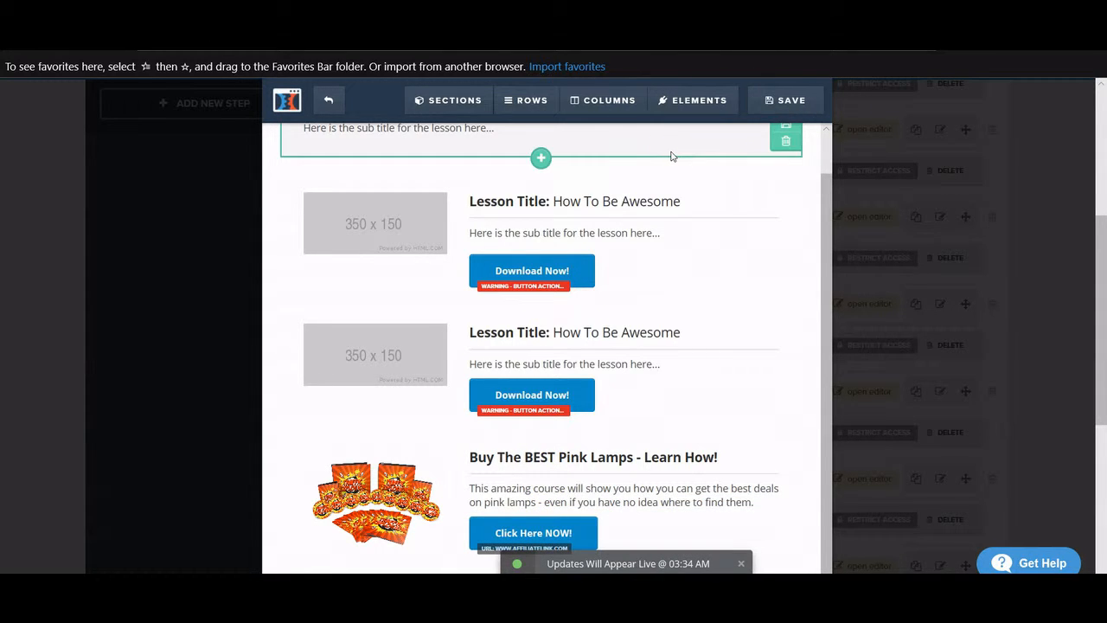
- Leave the page editor and return to the top of the Membership Area step overview
{"action": "left_click", "coordinate": [332, 110]}
{"action": "scroll", "coordinate": [381, 147], "scroll_direction": "up", "scroll_amount": 4}
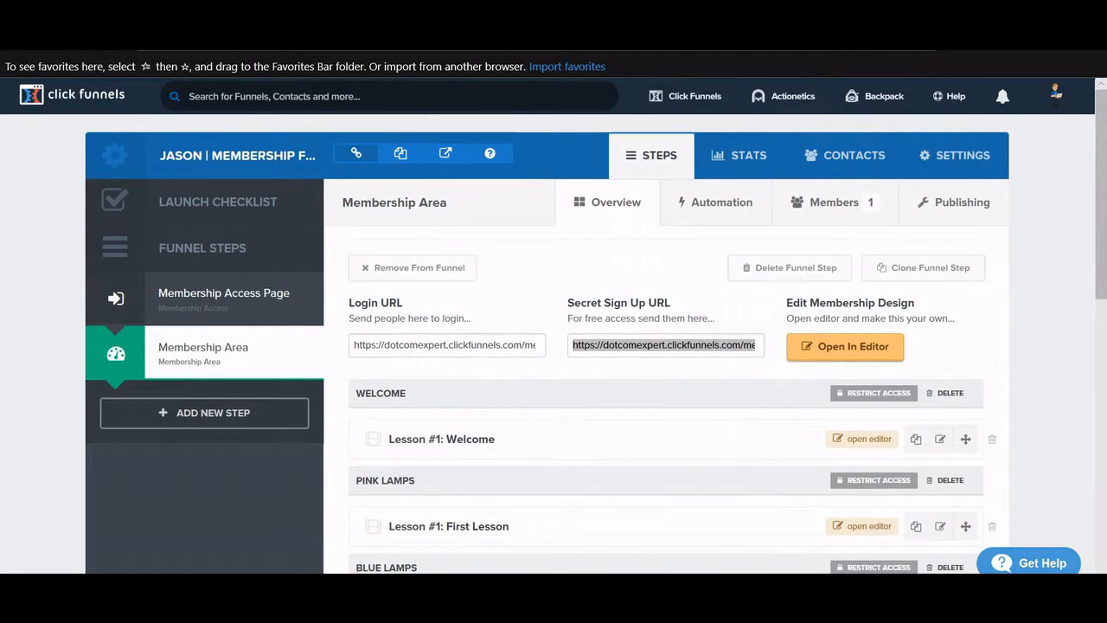
{"action": "left_click", "coordinate": [920, 37]}
- Load Check My Colours from Favorites in a new tab, then switch back to the ClickFunnels tab
{"action": "left_click", "coordinate": [975, 319]}
{"action": "left_click", "coordinate": [964, 37]}
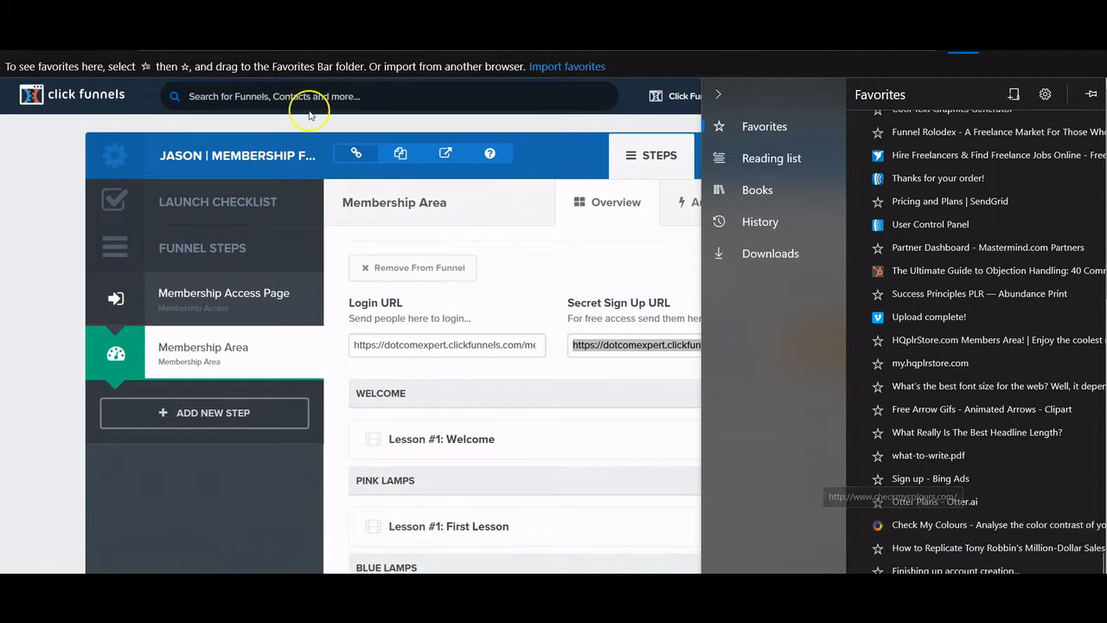
{"action": "left_click", "coordinate": [281, 37]}
{"action": "key", "text": "ctrl+t"}
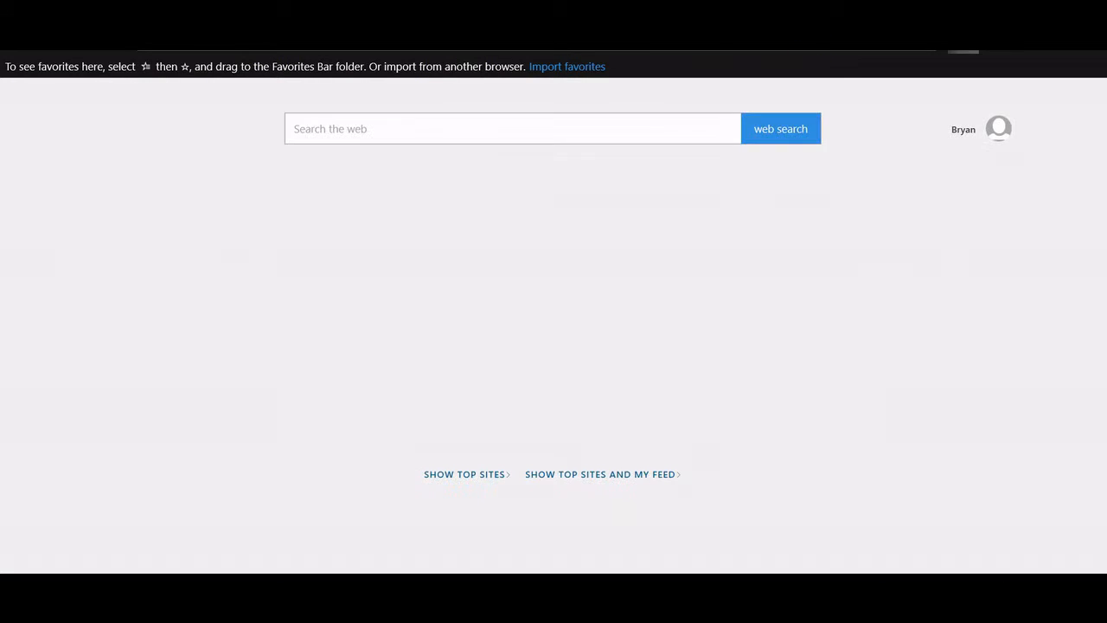
{"action": "left_click", "coordinate": [964, 37]}
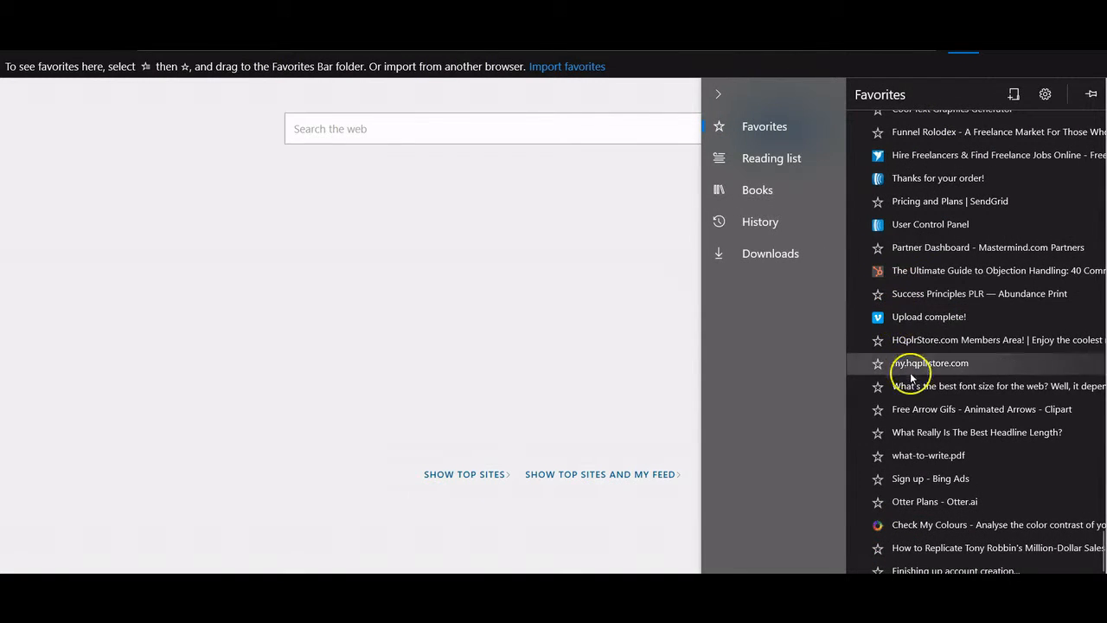
{"action": "left_click", "coordinate": [964, 528]}
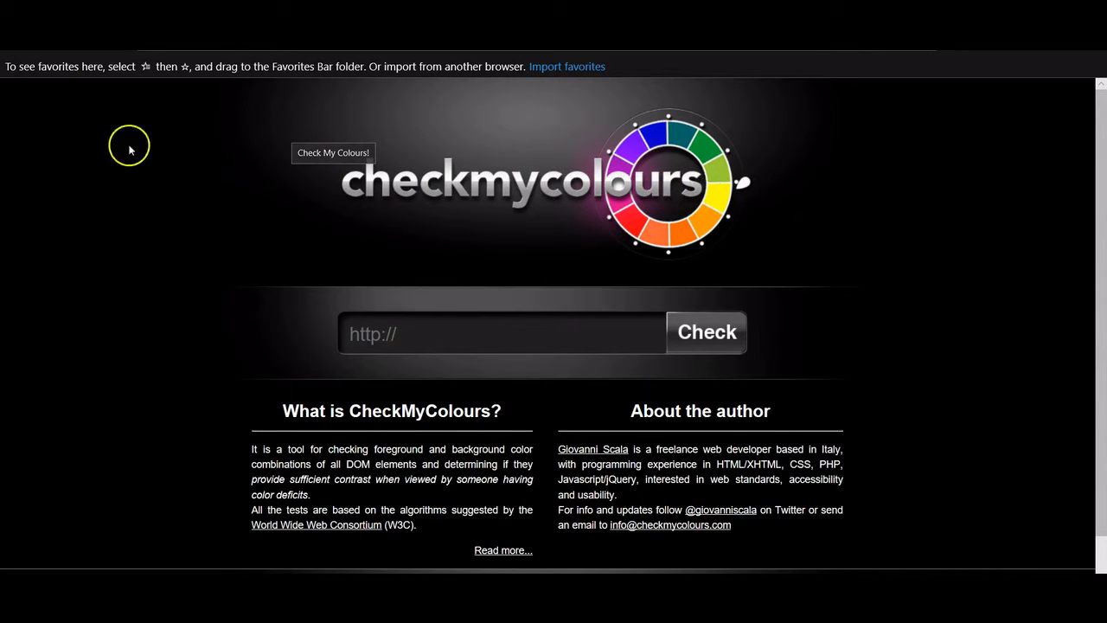
{"action": "left_click", "coordinate": [77, 18]}
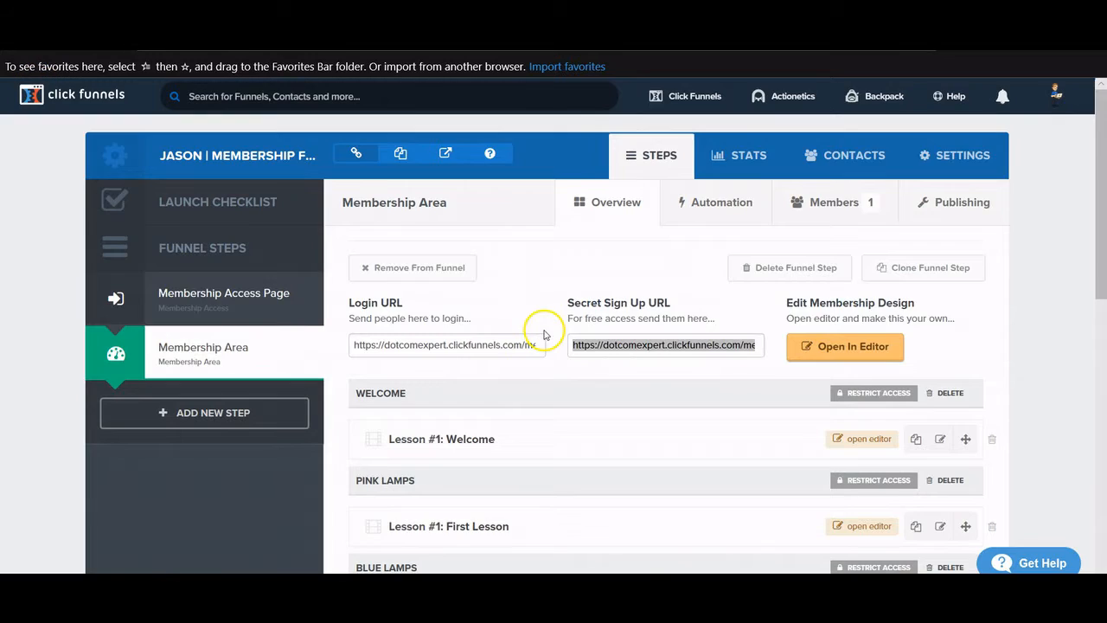
- Open the Membership Access Page step's 'How To Make Money Online From Home' page for editing
{"action": "left_click", "coordinate": [209, 300]}
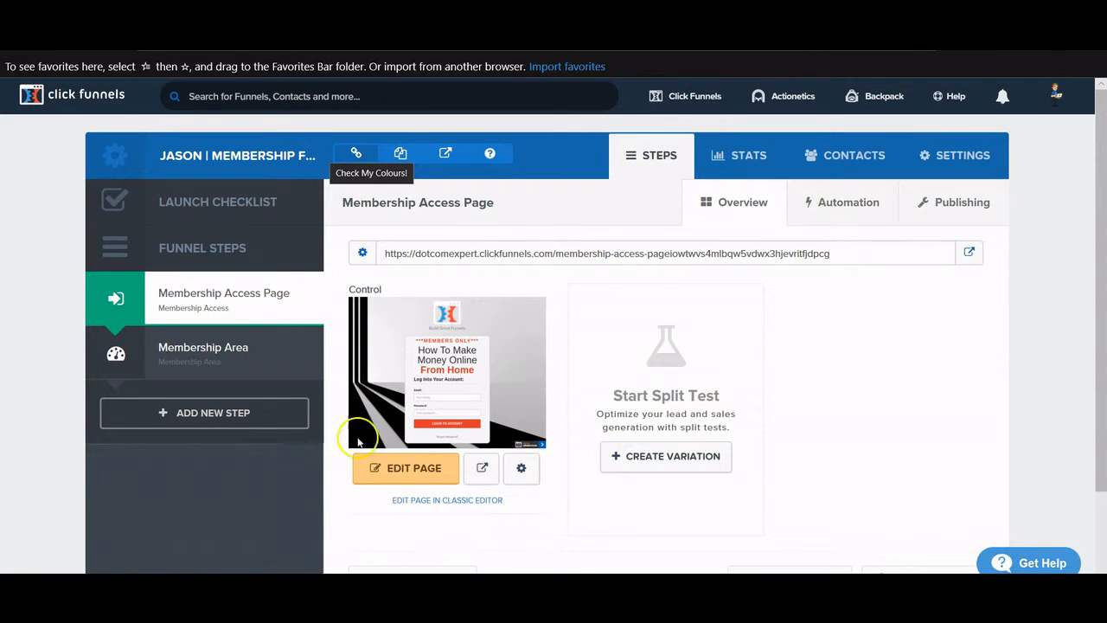
{"action": "left_click", "coordinate": [398, 461]}
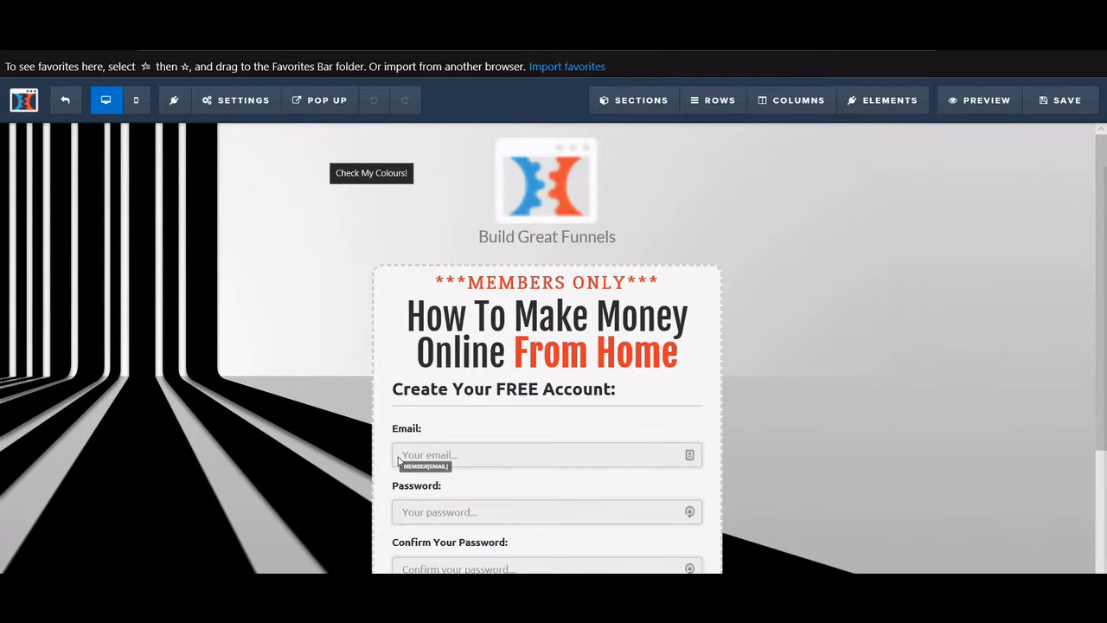
{"action": "scroll", "coordinate": [528, 315], "scroll_direction": "down", "scroll_amount": 1}
{"action": "scroll", "coordinate": [526, 318], "scroll_direction": "up", "scroll_amount": 1}
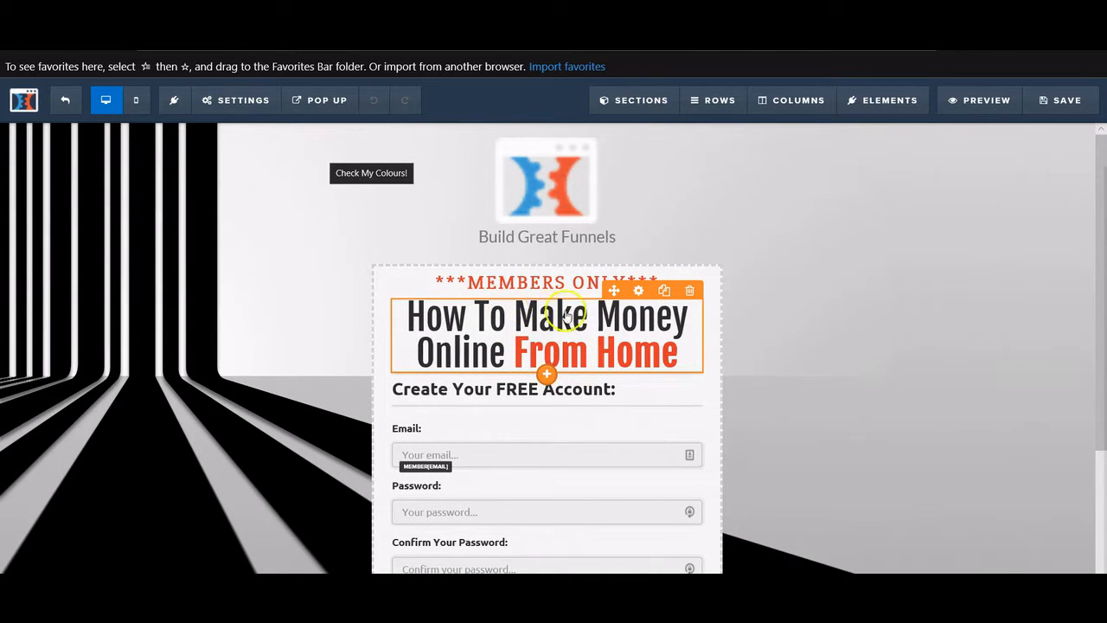
- Check the headline's text colour in its settings, hex #2f2f2f, then start a new tab
{"action": "left_click", "coordinate": [516, 326]}
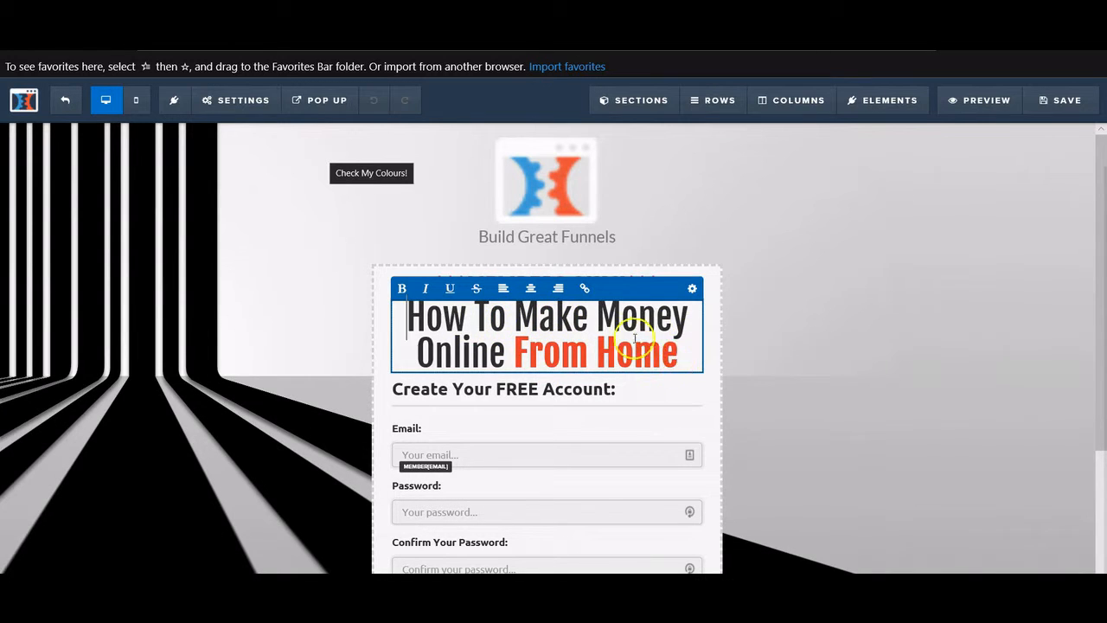
{"action": "left_click_drag", "start_coordinate": [507, 346], "coordinate": [420, 312]}
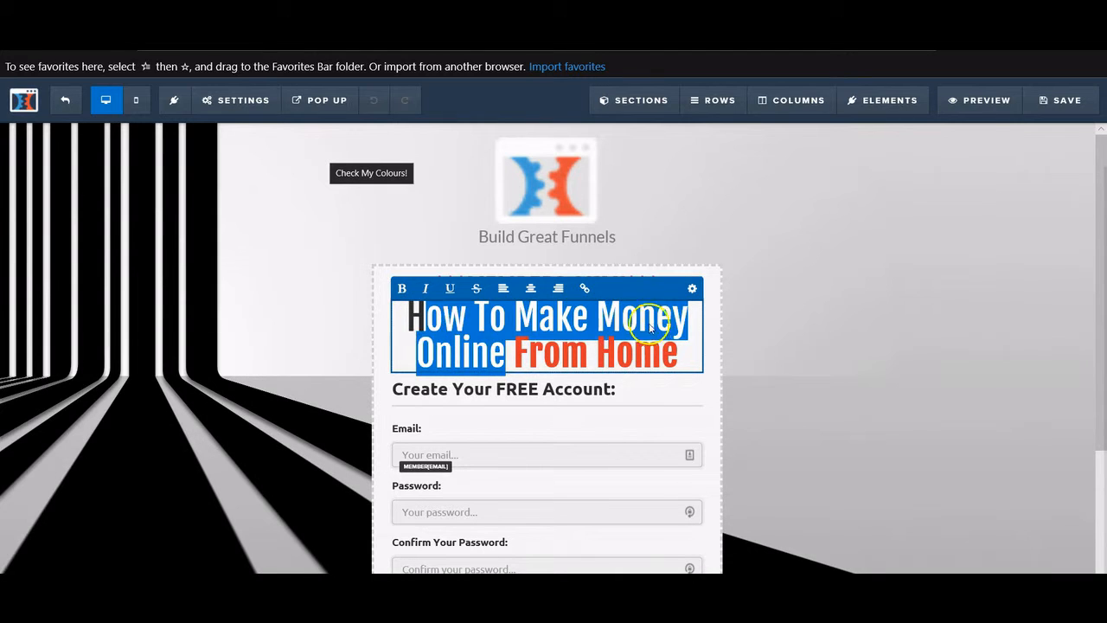
{"action": "left_click", "coordinate": [659, 327]}
{"action": "left_click", "coordinate": [693, 289]}
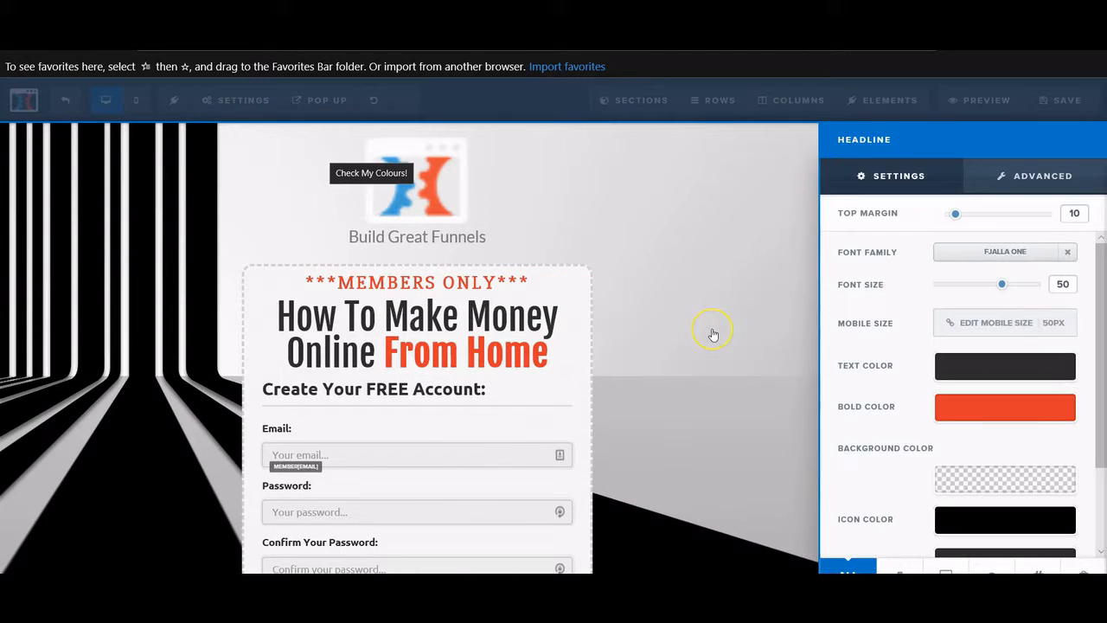
{"action": "left_click", "coordinate": [979, 365]}
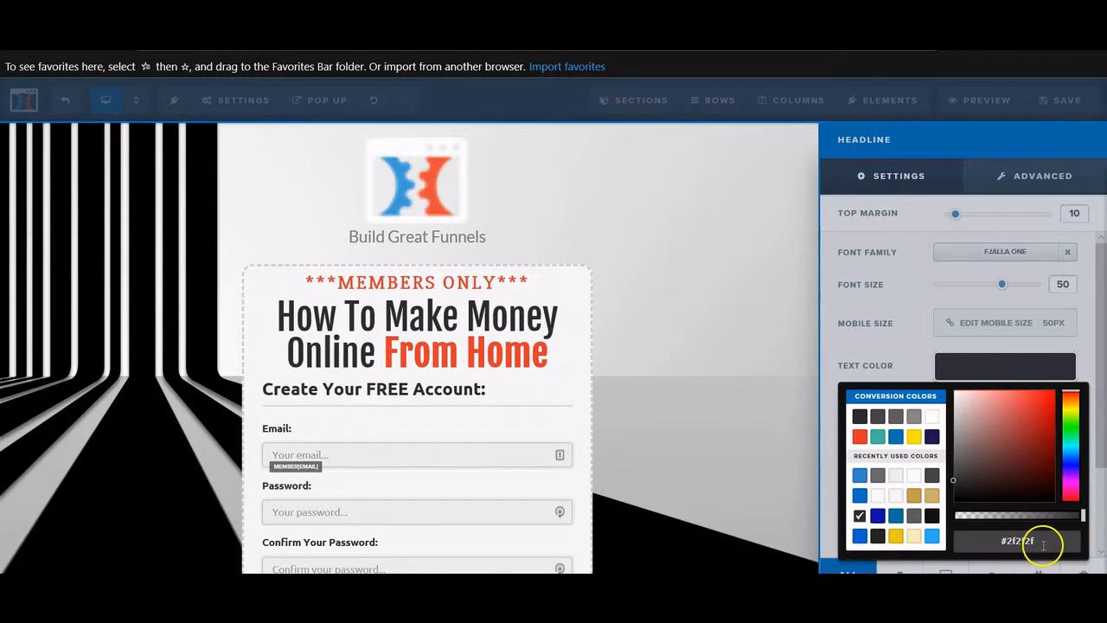
{"action": "left_click_drag", "start_coordinate": [1044, 542], "coordinate": [1006, 545]}
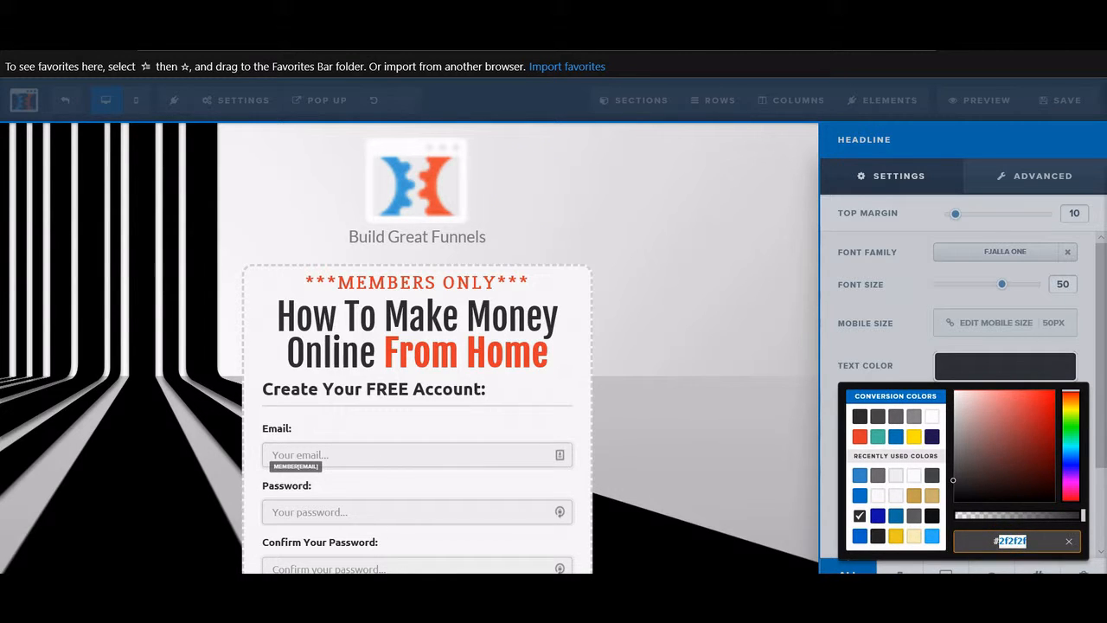
{"action": "key", "text": "ctrl+t"}
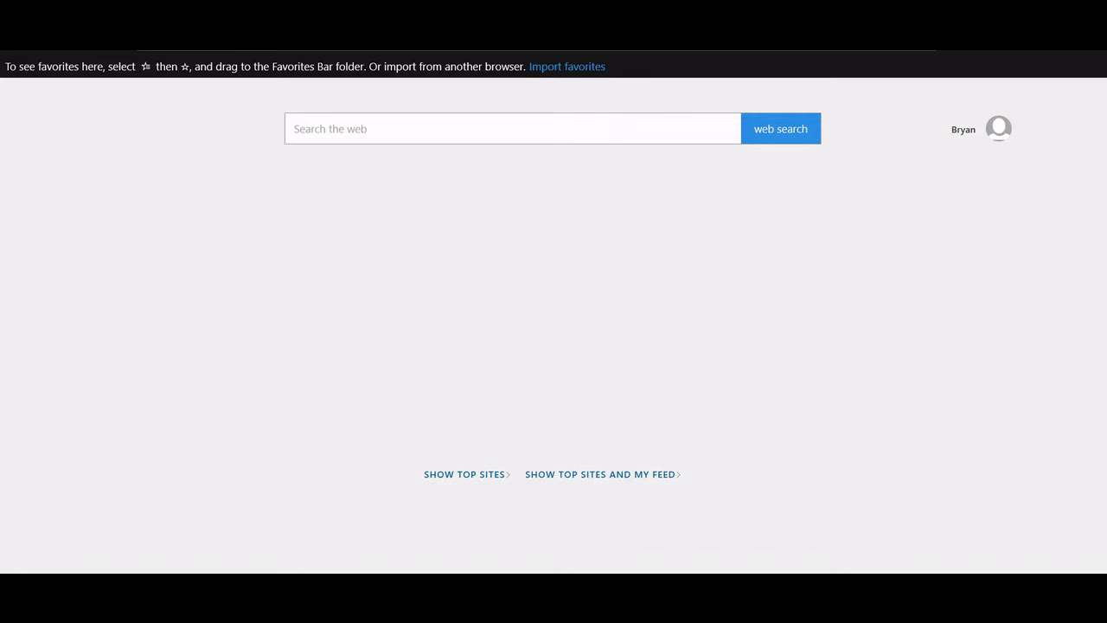
{"action": "type", "text": "l"}
{"action": "key", "text": "BackSpace"}
{"action": "key", "text": "BackSpace"}
{"action": "type", "text": "clickfunne"}
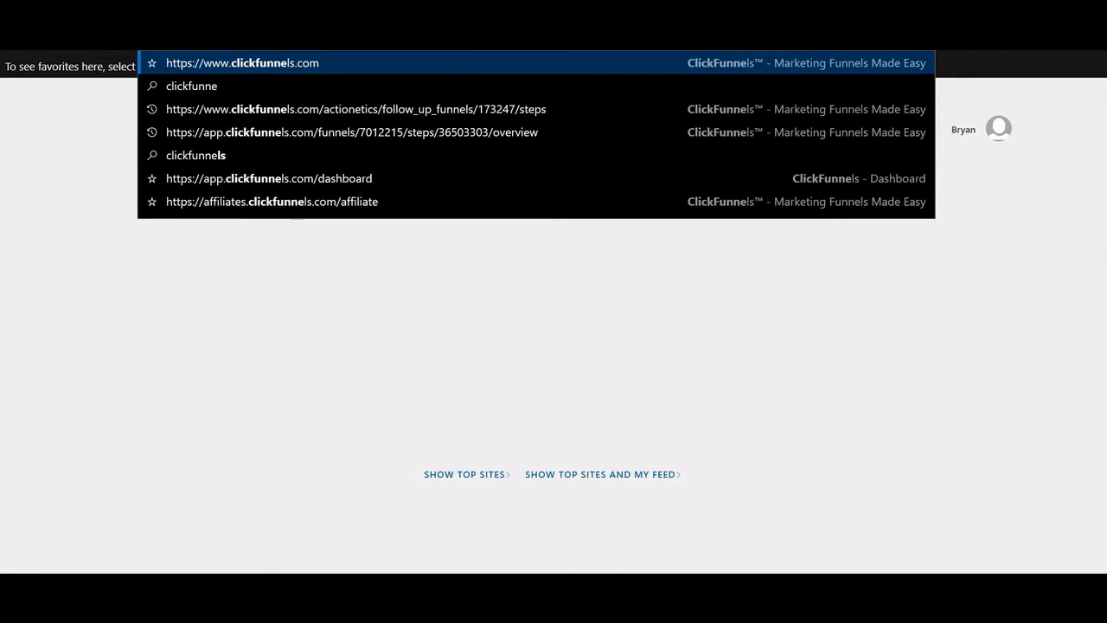
{"action": "type", "text": "l"}
{"action": "key", "text": "Return"}
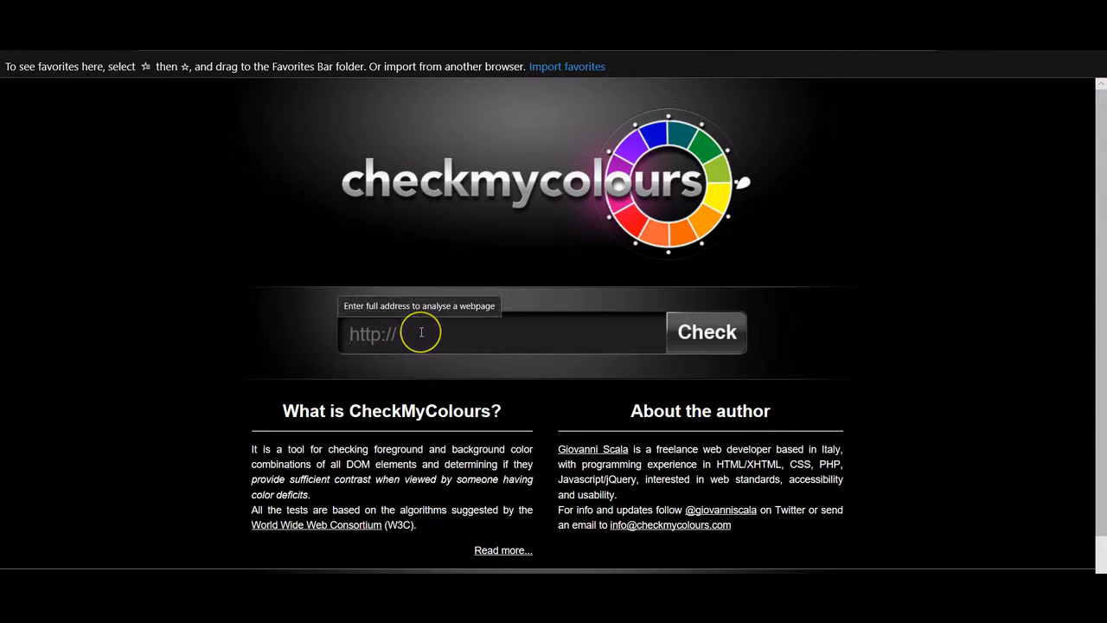
{"action": "type", "text": "clickfunnels.com"}
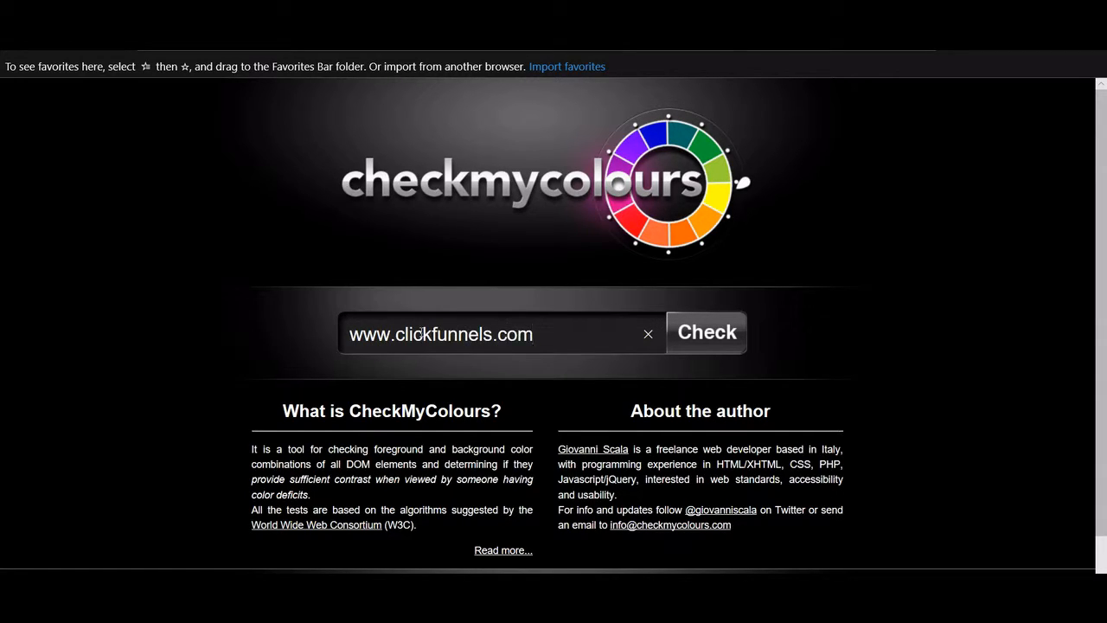
{"action": "left_click", "coordinate": [688, 348]}
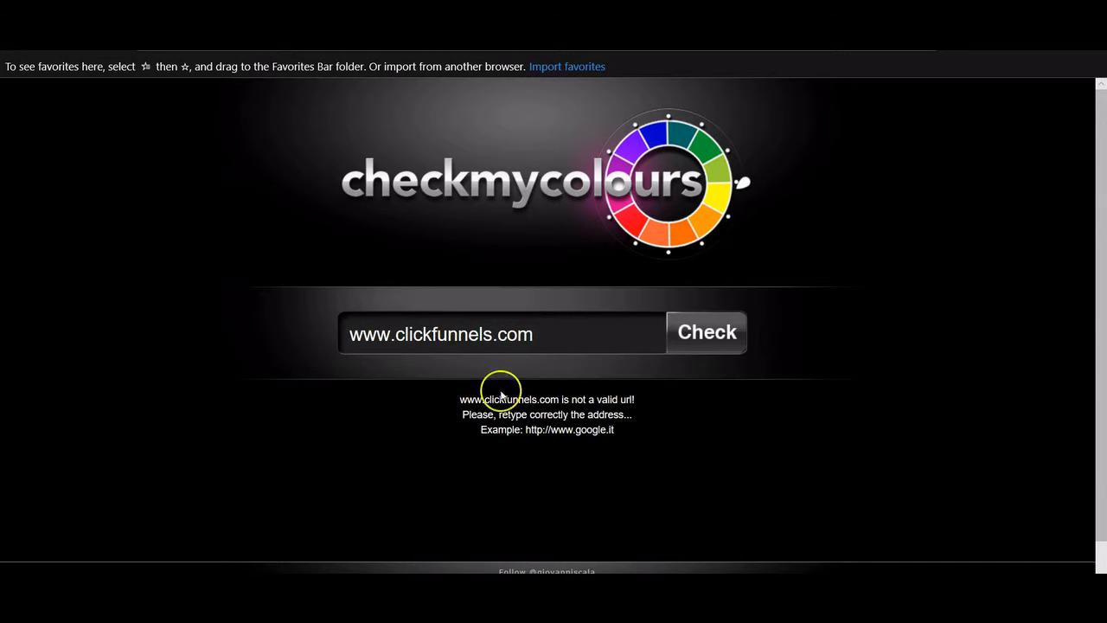
{"action": "left_click", "coordinate": [353, 333]}
{"action": "type", "text": "h"}
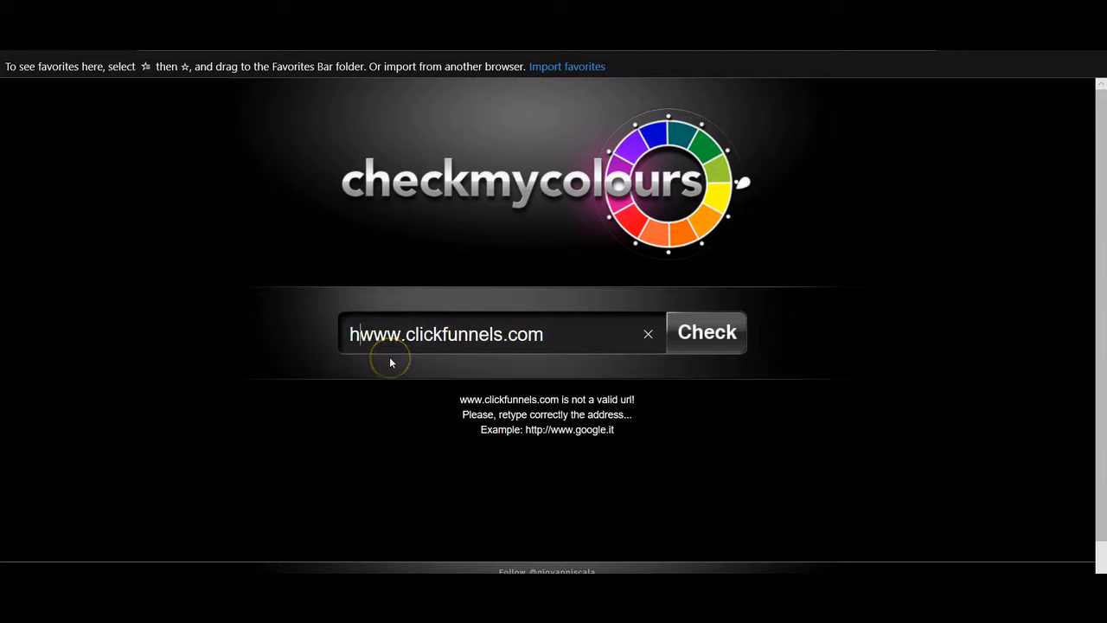
{"action": "type", "text": "ttp"}
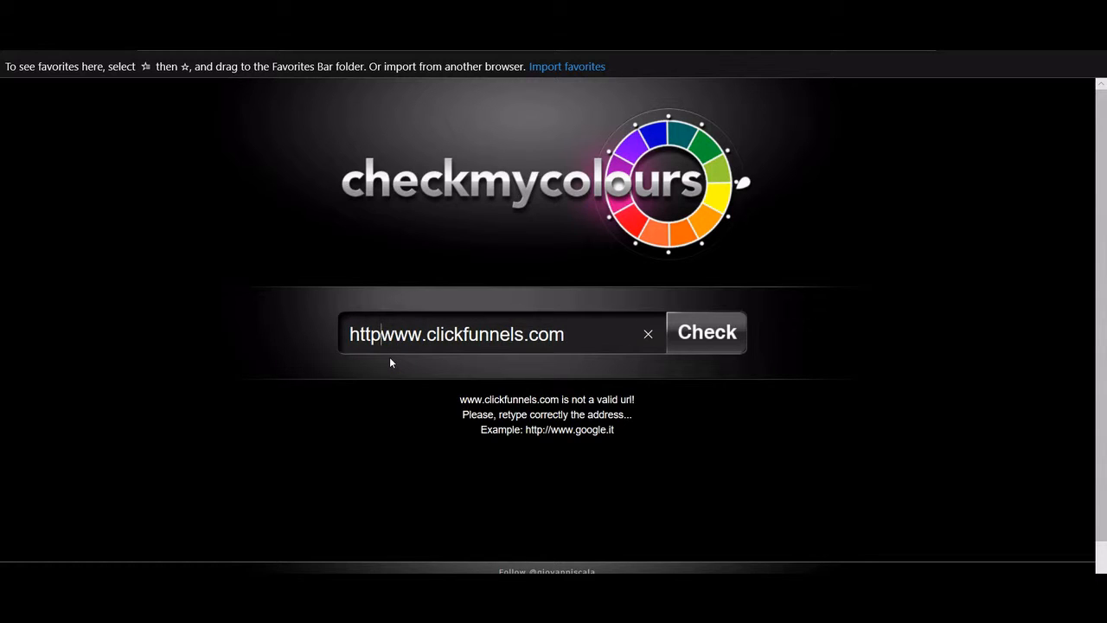
{"action": "type", "text": "://"}
{"action": "key", "text": "Return"}
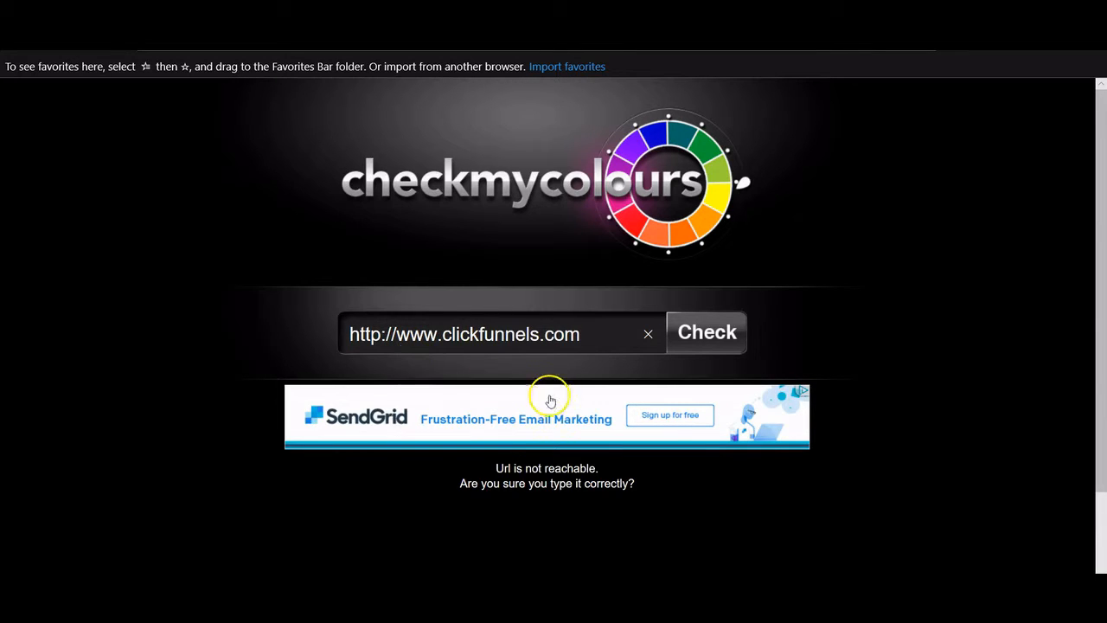
{"action": "left_click", "coordinate": [648, 334]}
{"action": "type", "text": "www.lurn"}
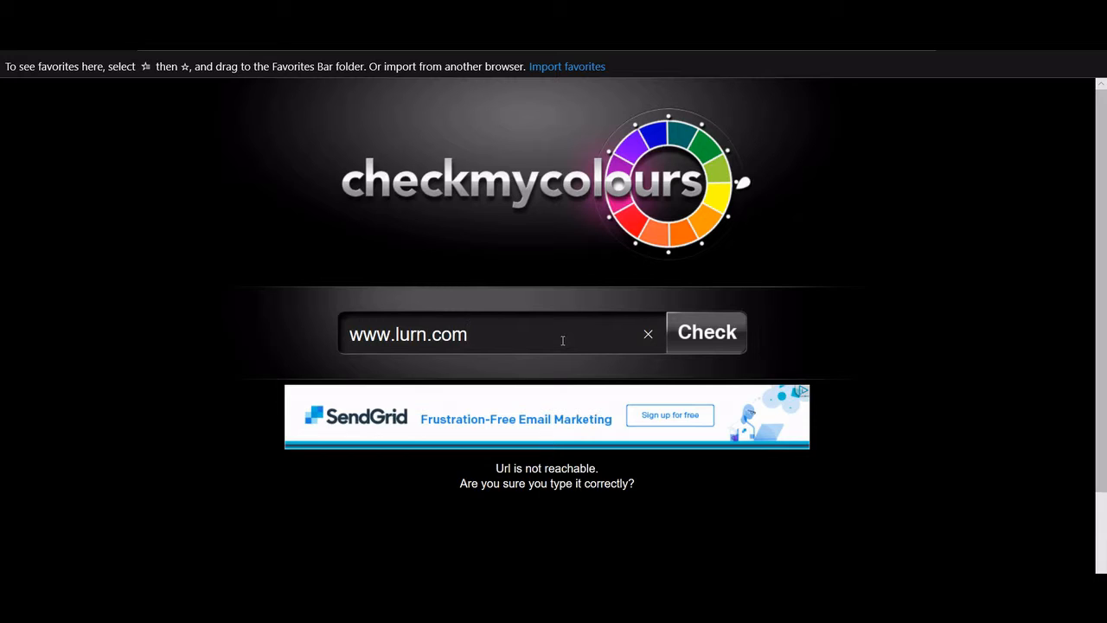
{"action": "left_click", "coordinate": [692, 330]}
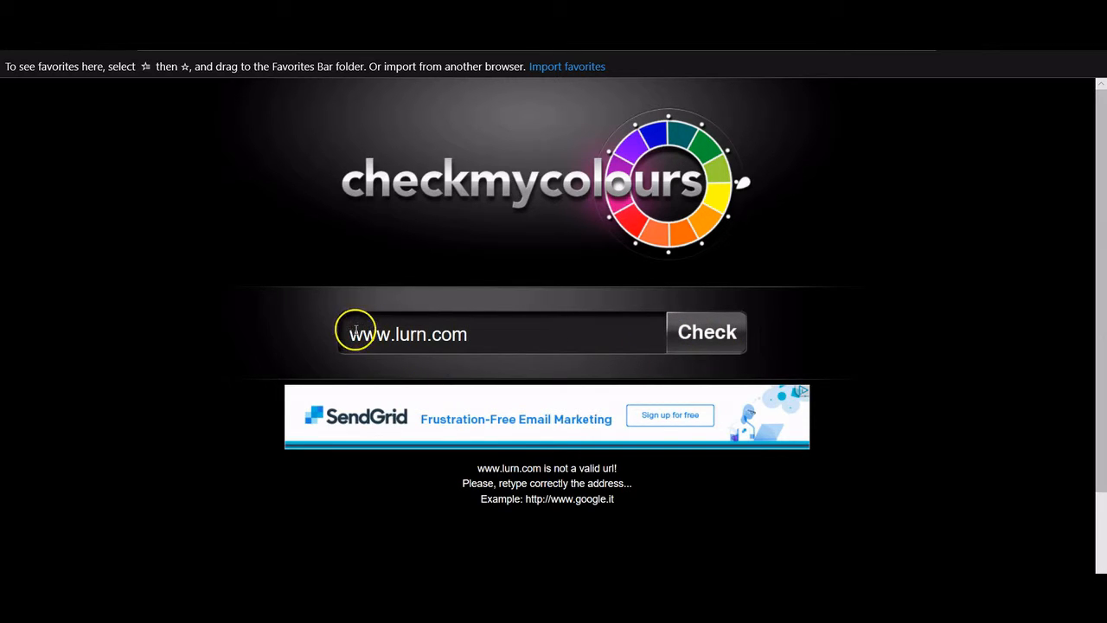
{"action": "left_click", "coordinate": [353, 344]}
{"action": "key", "text": "alt+Left"}
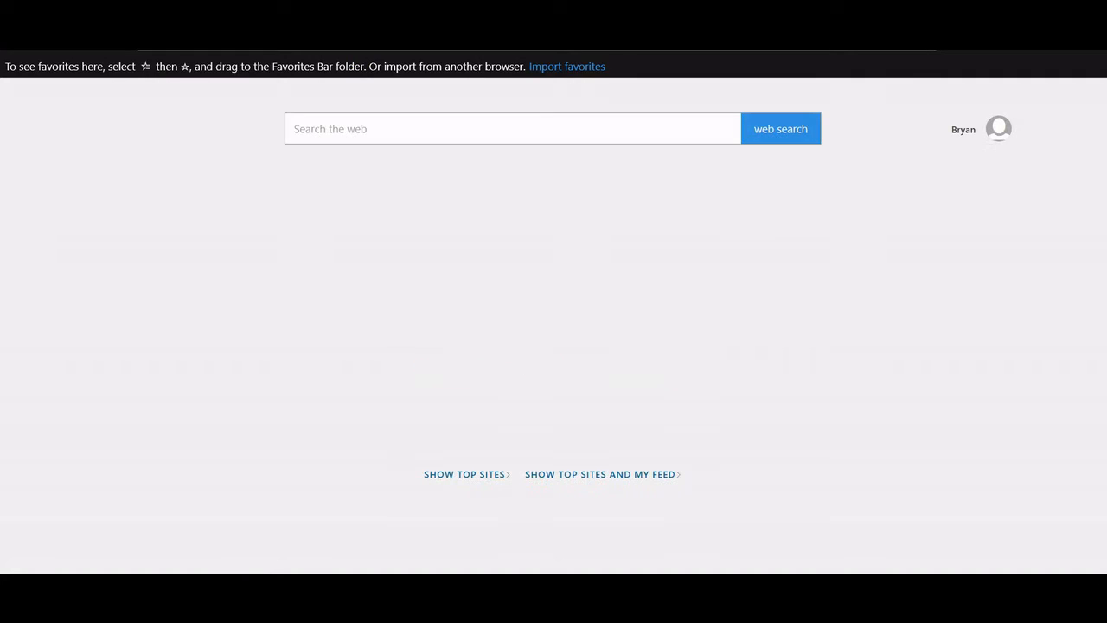
{"action": "type", "text": "lu"}
{"action": "key", "text": "Return"}
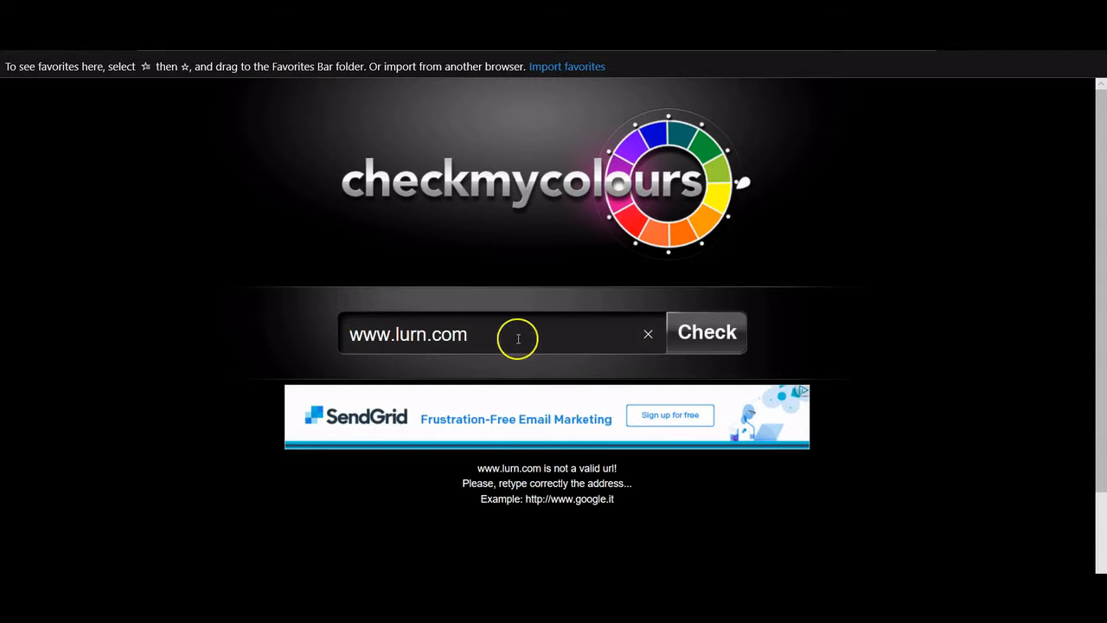
{"action": "left_click_drag", "start_coordinate": [514, 334], "coordinate": [340, 329]}
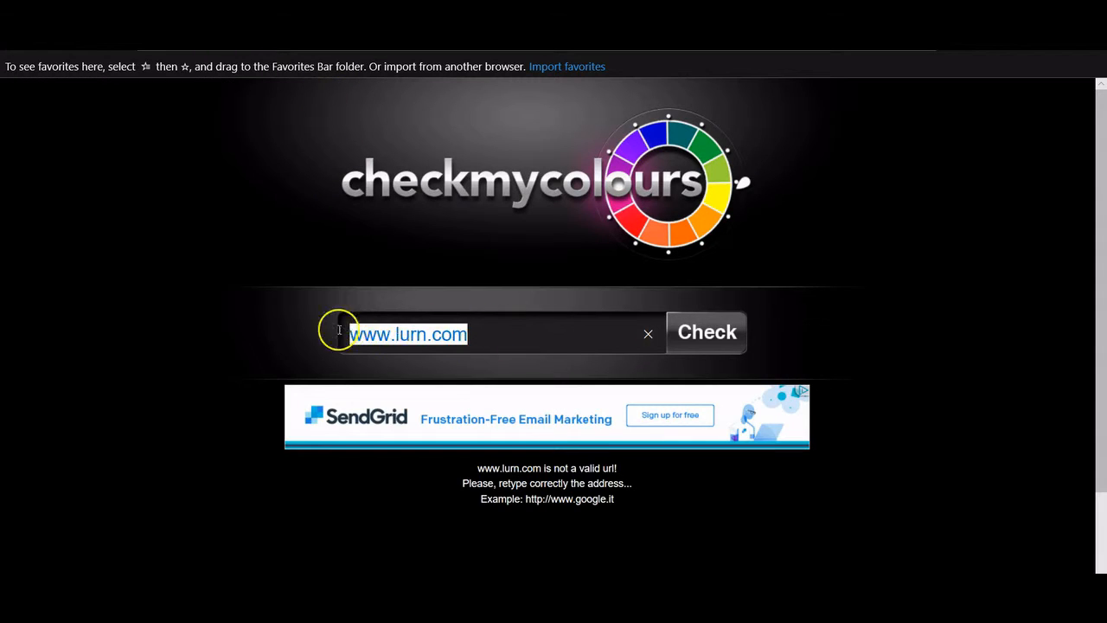
{"action": "type", "text": "https://lurn.com/"}
{"action": "left_click", "coordinate": [684, 342]}
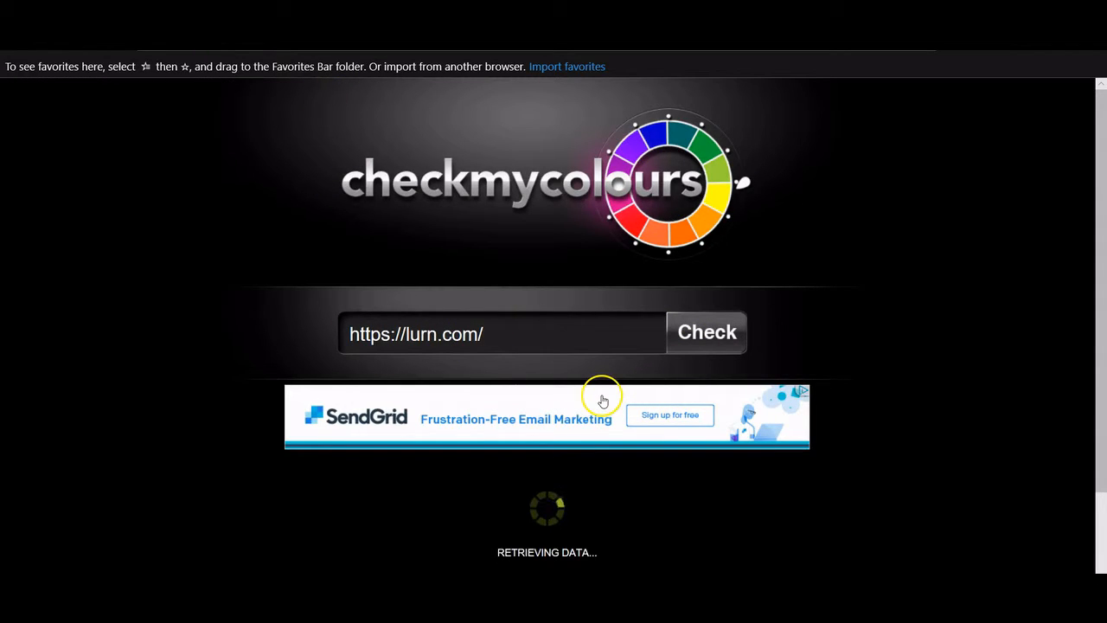
{"action": "scroll", "coordinate": [600, 374], "scroll_direction": "down", "scroll_amount": 2}
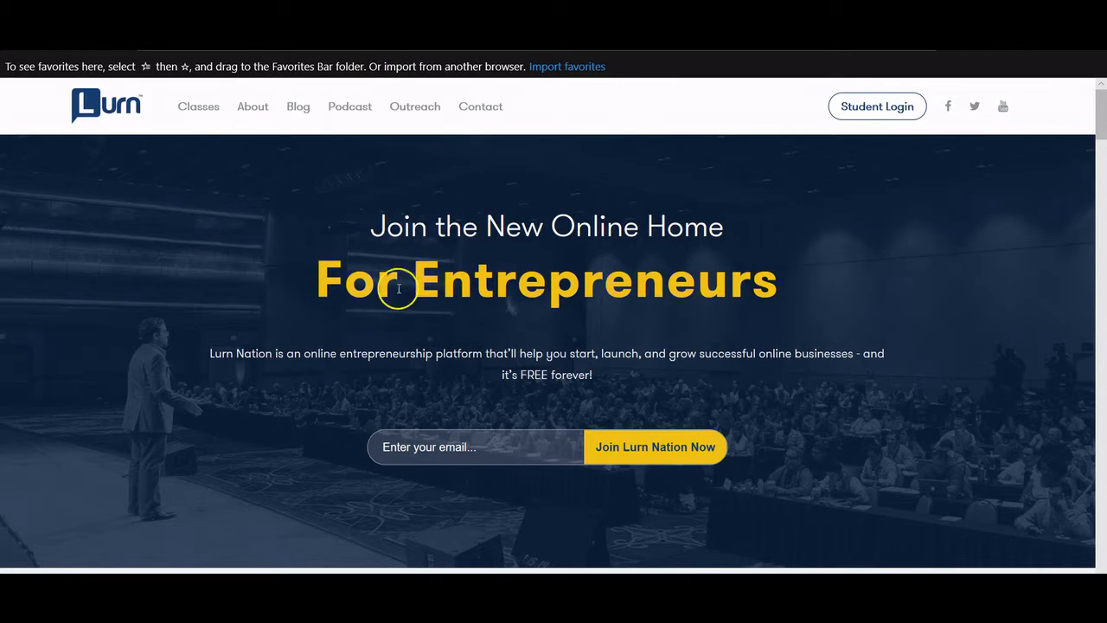
{"action": "scroll", "coordinate": [686, 482], "scroll_direction": "down", "scroll_amount": 3}
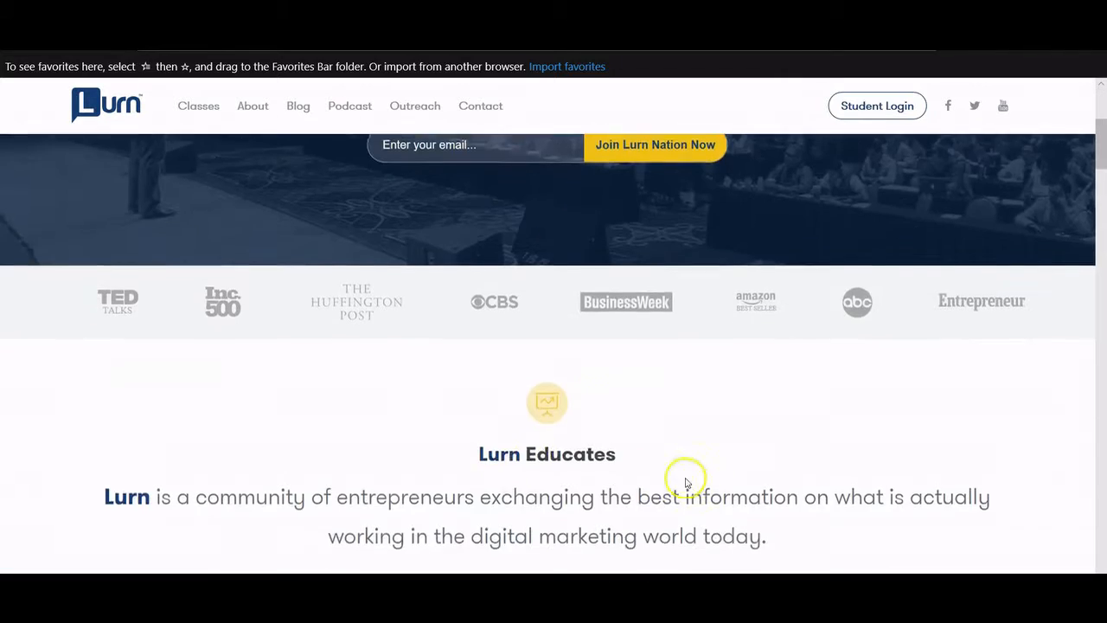
{"action": "scroll", "coordinate": [686, 482], "scroll_direction": "up", "scroll_amount": 3}
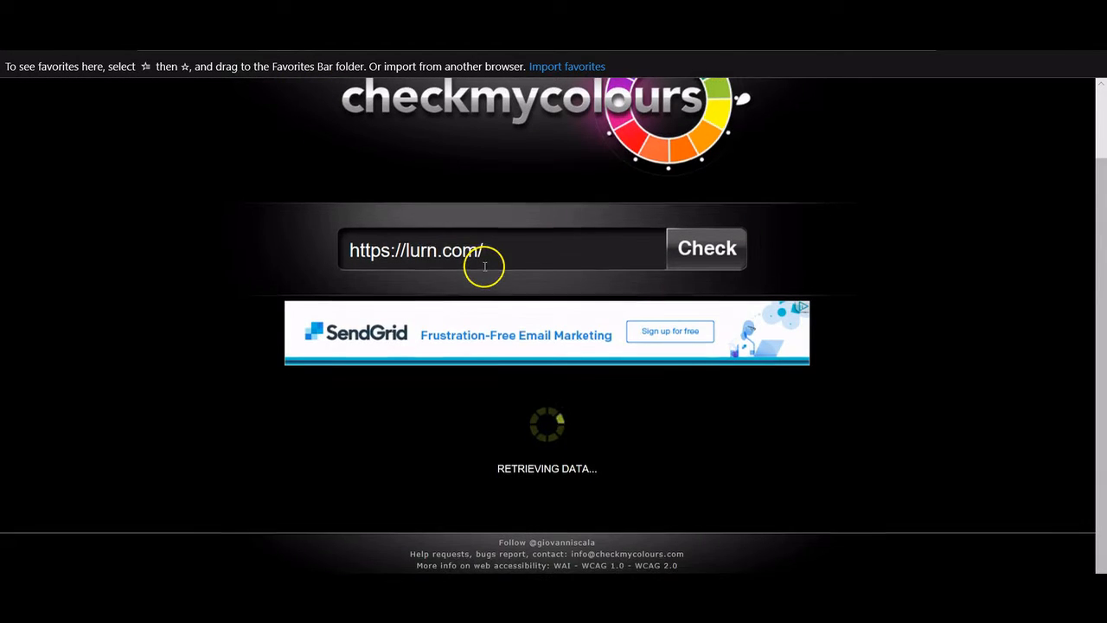
{"action": "scroll", "coordinate": [485, 266], "scroll_direction": "up", "scroll_amount": 1}
{"action": "scroll", "coordinate": [485, 266], "scroll_direction": "down", "scroll_amount": 3}
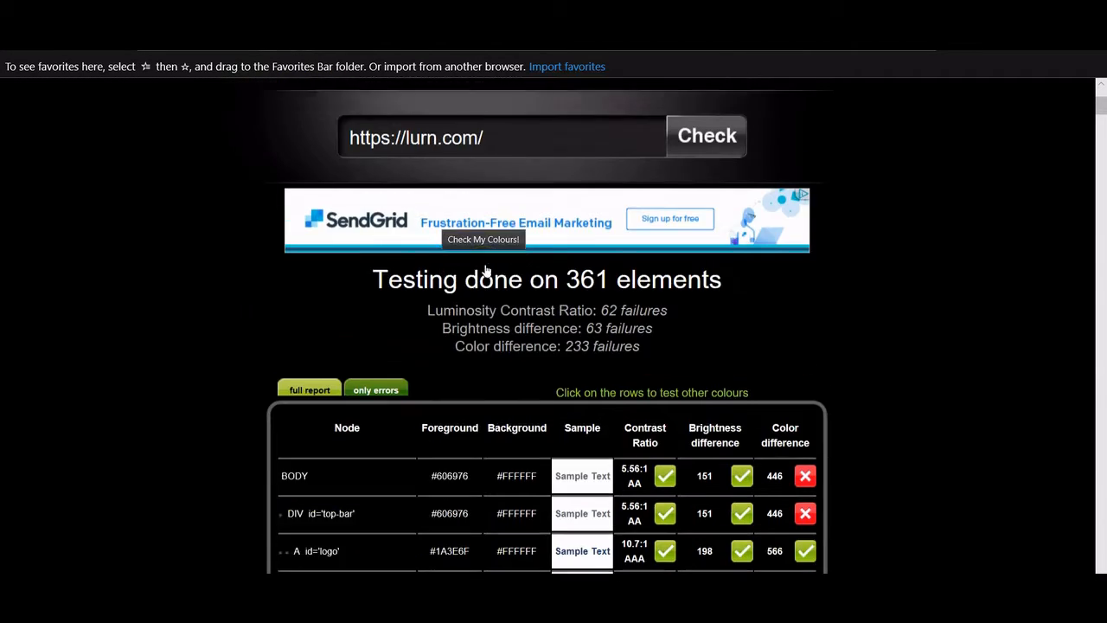
- Copy the register button's background EBC71D from its contrast check and select the headline's 2f2f2f value
{"action": "scroll", "coordinate": [485, 272], "scroll_direction": "down", "scroll_amount": 1}
{"action": "scroll", "coordinate": [485, 257], "scroll_direction": "up", "scroll_amount": 3}
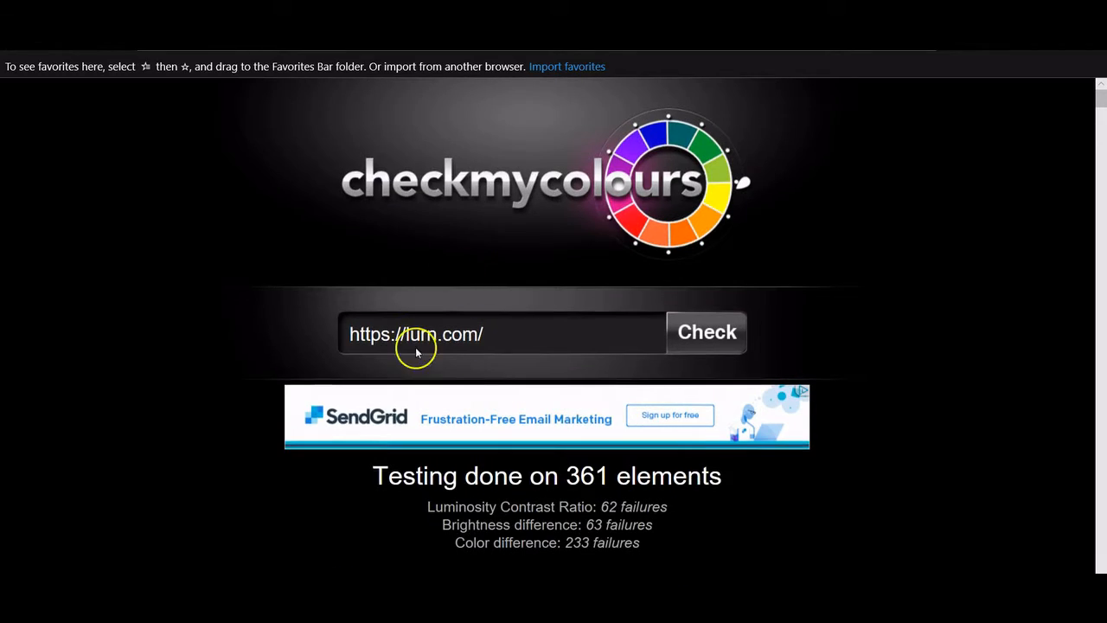
{"action": "scroll", "coordinate": [453, 341], "scroll_direction": "down", "scroll_amount": 4}
{"action": "scroll", "coordinate": [450, 325], "scroll_direction": "down", "scroll_amount": 5}
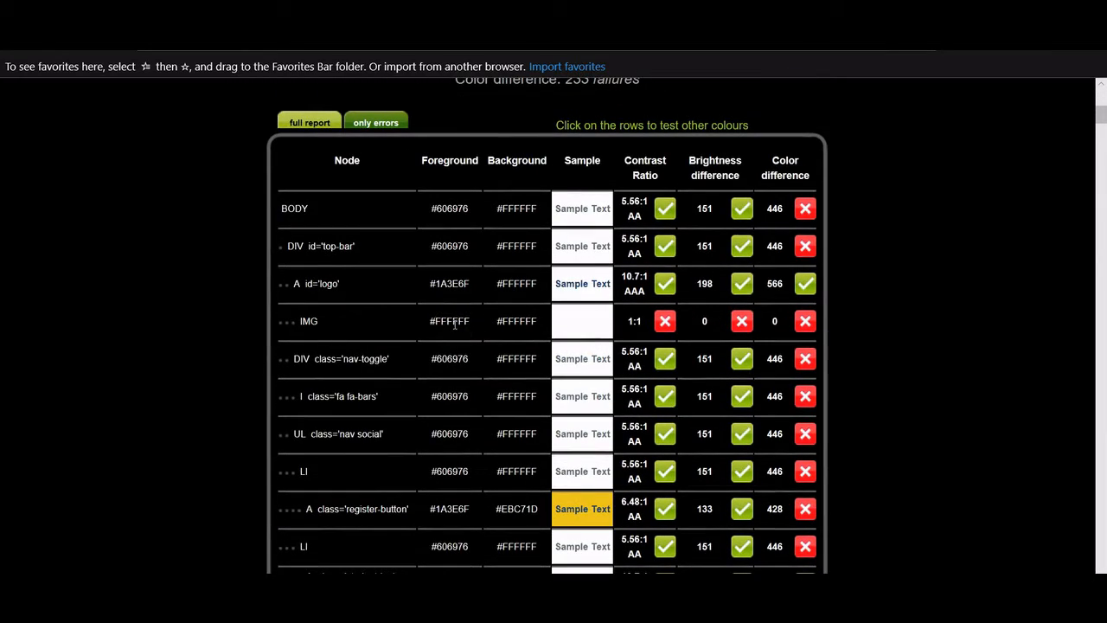
{"action": "scroll", "coordinate": [571, 357], "scroll_direction": "down", "scroll_amount": 2}
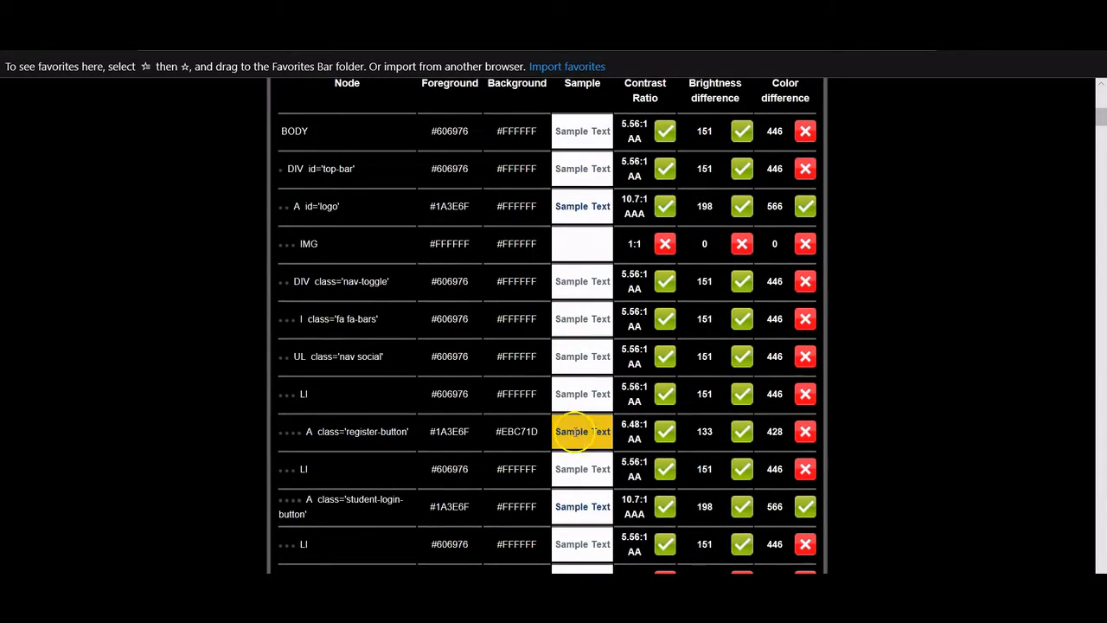
{"action": "scroll", "coordinate": [581, 431], "scroll_direction": "up", "scroll_amount": 1}
{"action": "scroll", "coordinate": [579, 430], "scroll_direction": "down", "scroll_amount": 1}
{"action": "scroll", "coordinate": [579, 430], "scroll_direction": "up", "scroll_amount": 1}
{"action": "scroll", "coordinate": [571, 450], "scroll_direction": "down", "scroll_amount": 1}
{"action": "left_click", "coordinate": [578, 433]}
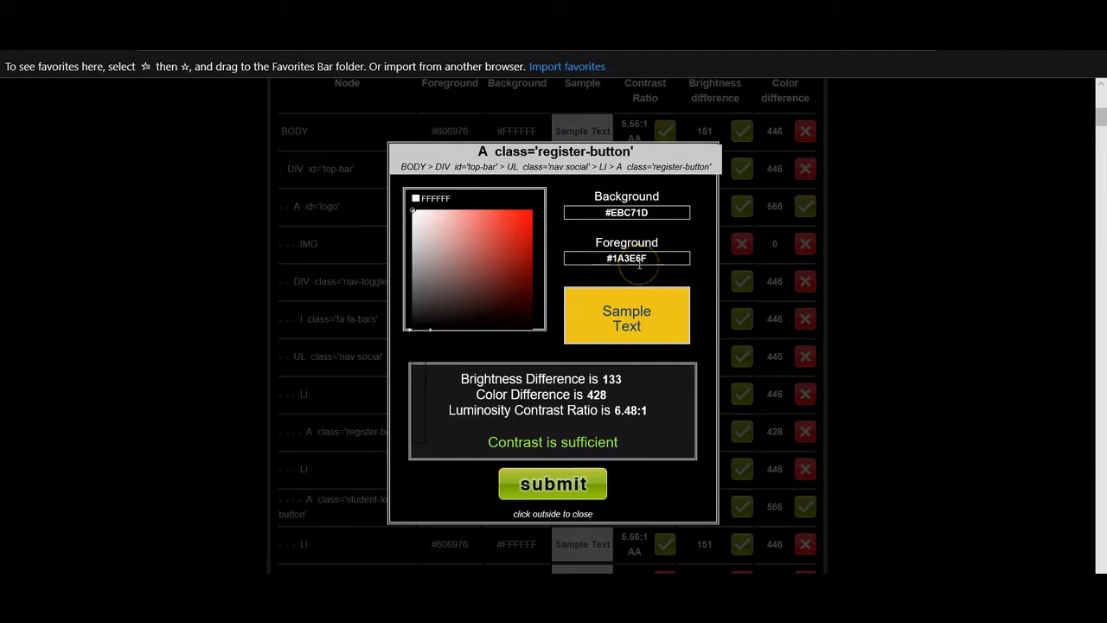
{"action": "left_click_drag", "start_coordinate": [663, 212], "coordinate": [603, 212]}
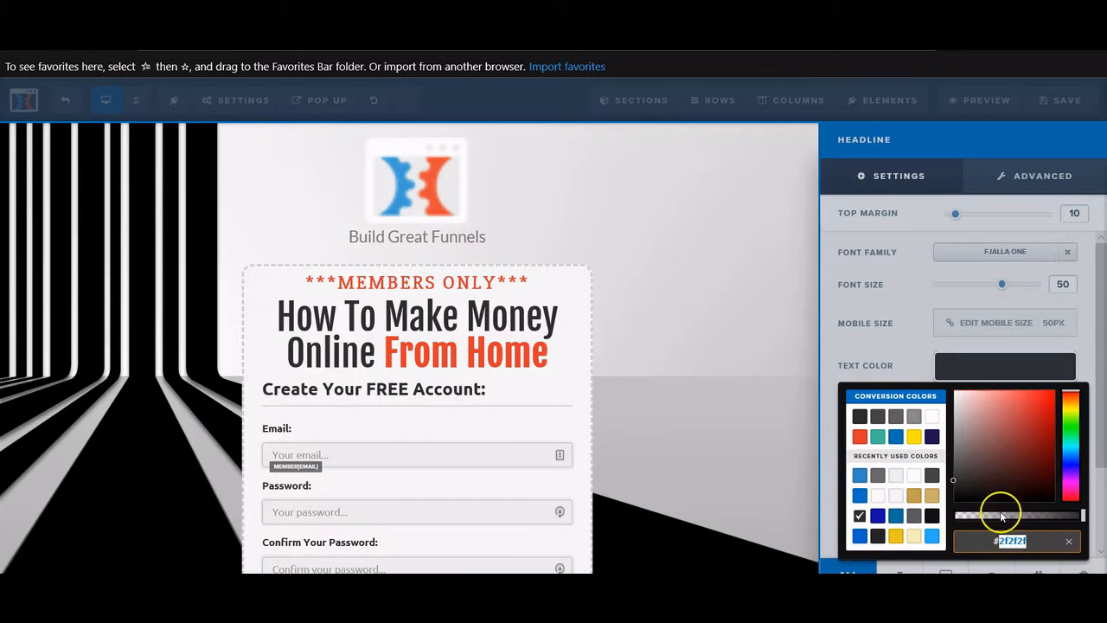
{"action": "double_click", "coordinate": [1025, 545]}
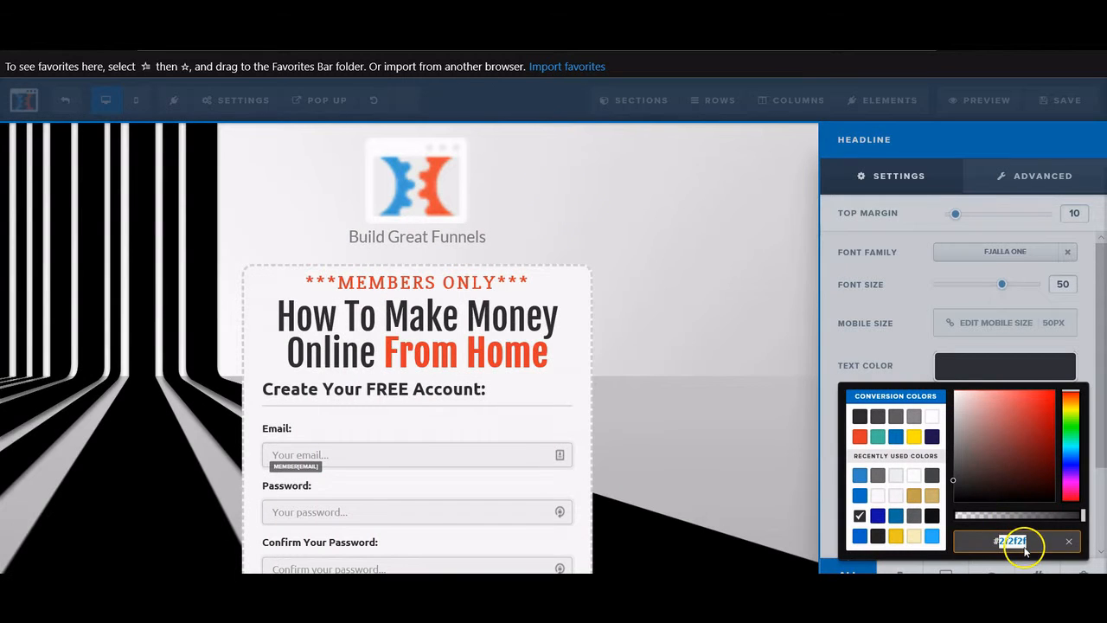
- Paste ebc71d as the headline's text colour, save the access page and exit the editor
{"action": "type", "text": "ebc71d"}
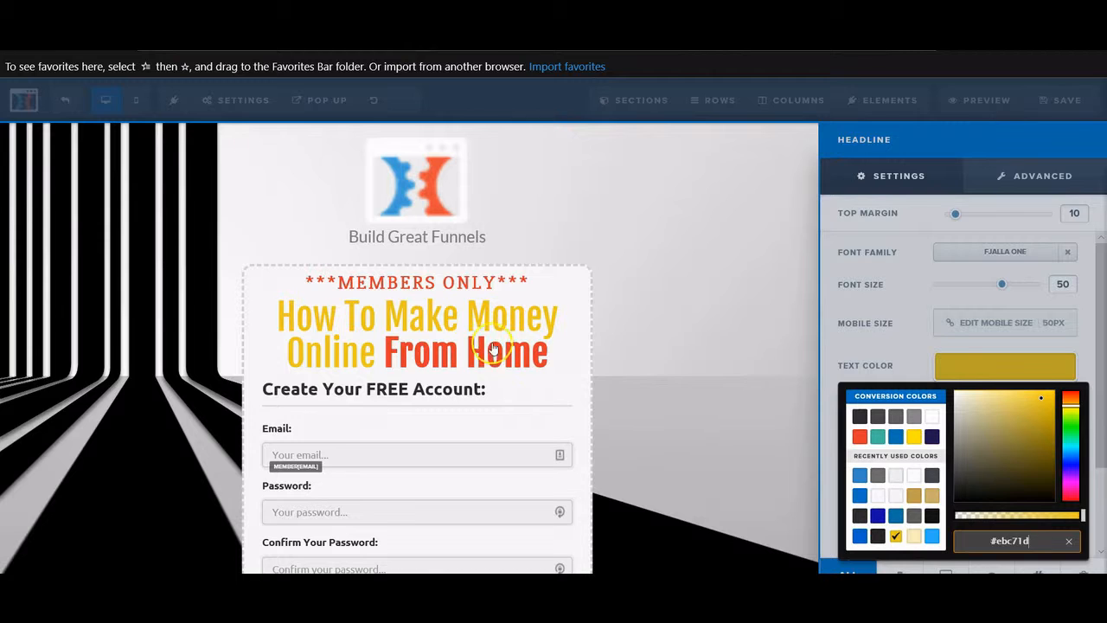
{"action": "left_click", "coordinate": [720, 249]}
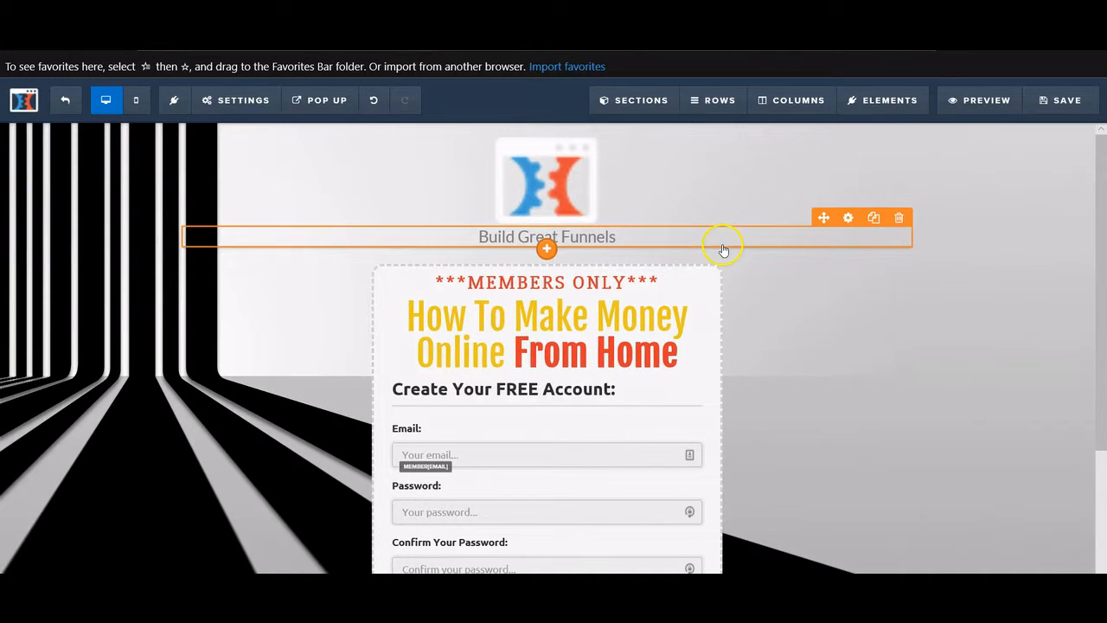
{"action": "left_click", "coordinate": [1059, 97]}
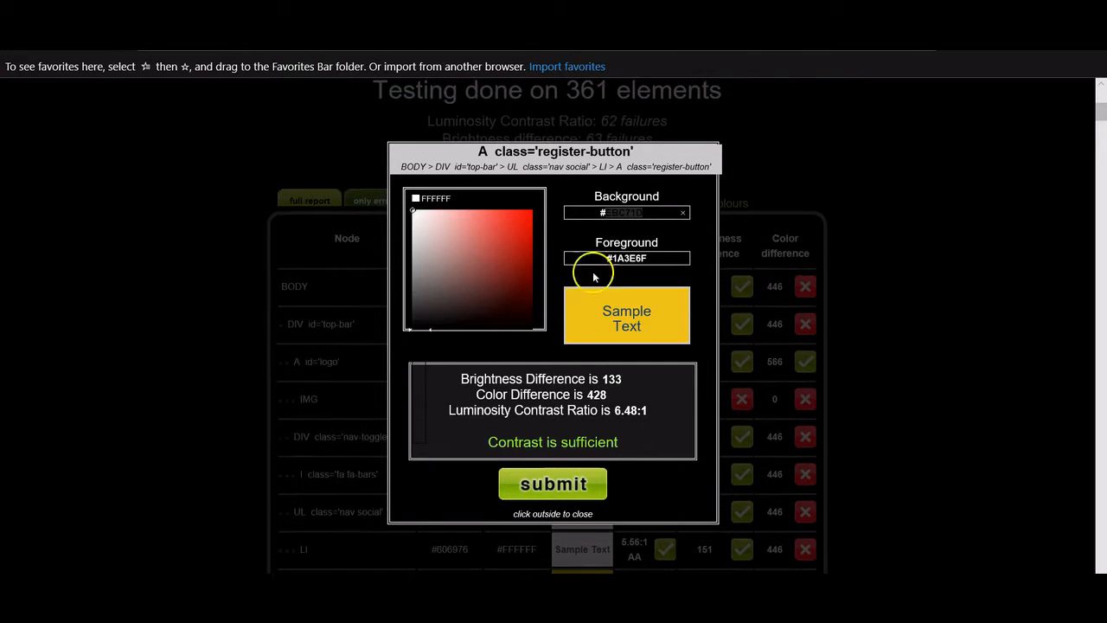
{"action": "left_click", "coordinate": [915, 250]}
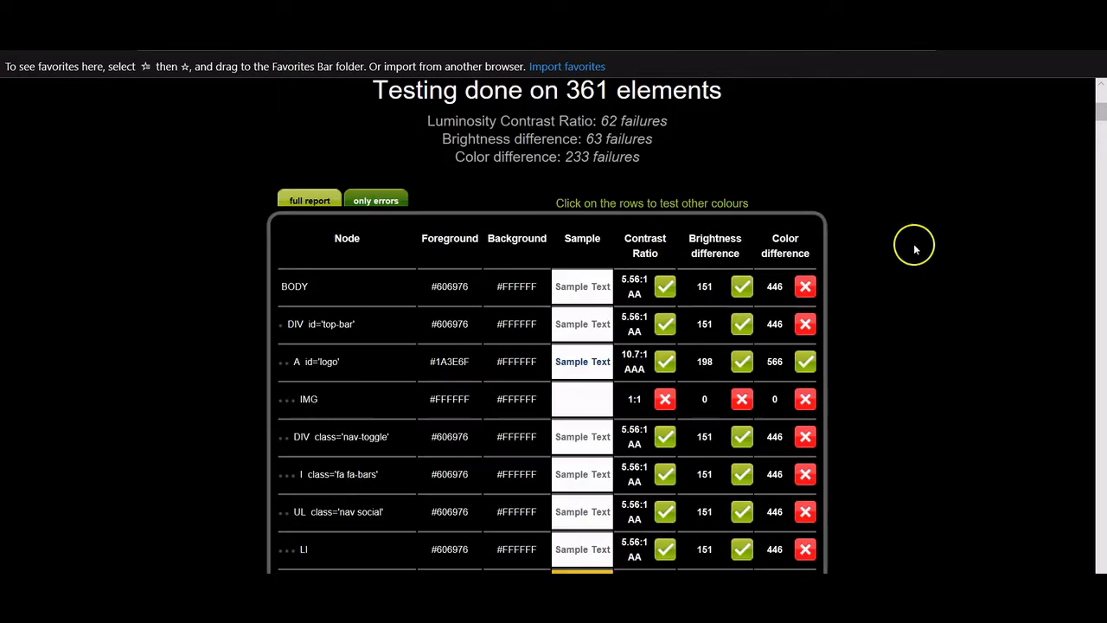
{"action": "scroll", "coordinate": [915, 249], "scroll_direction": "up", "scroll_amount": 5}
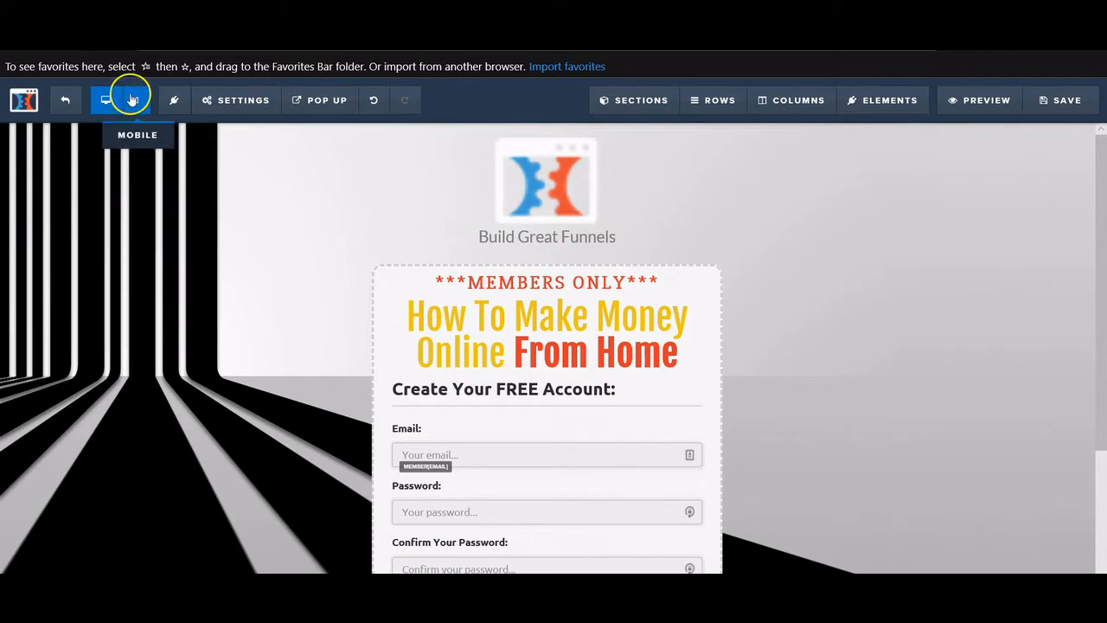
{"action": "left_click", "coordinate": [1063, 102]}
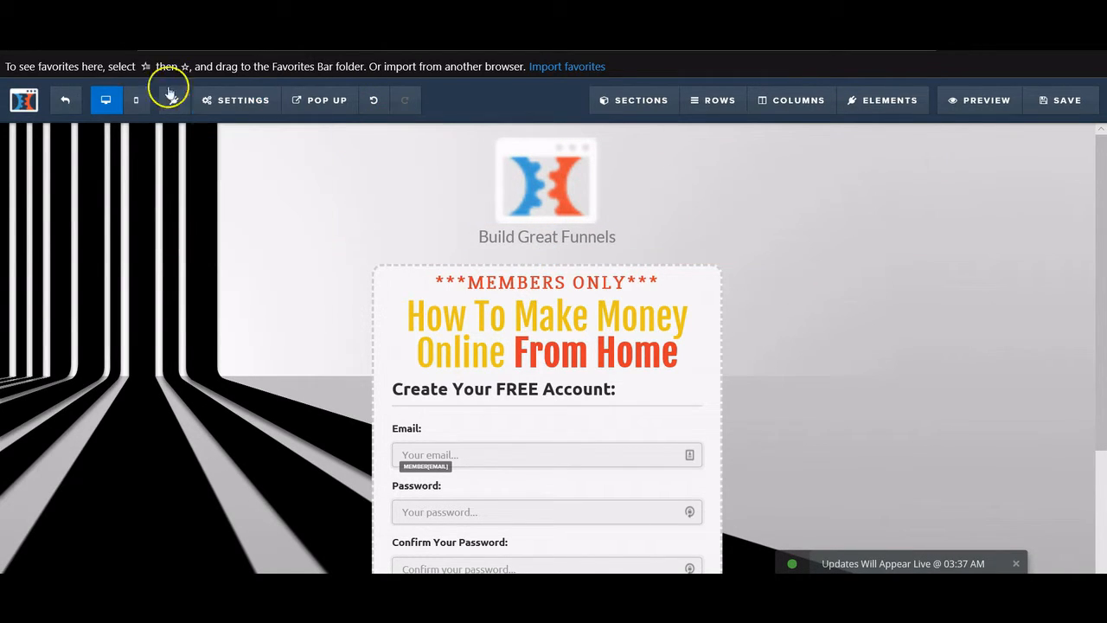
{"action": "left_click", "coordinate": [74, 97]}
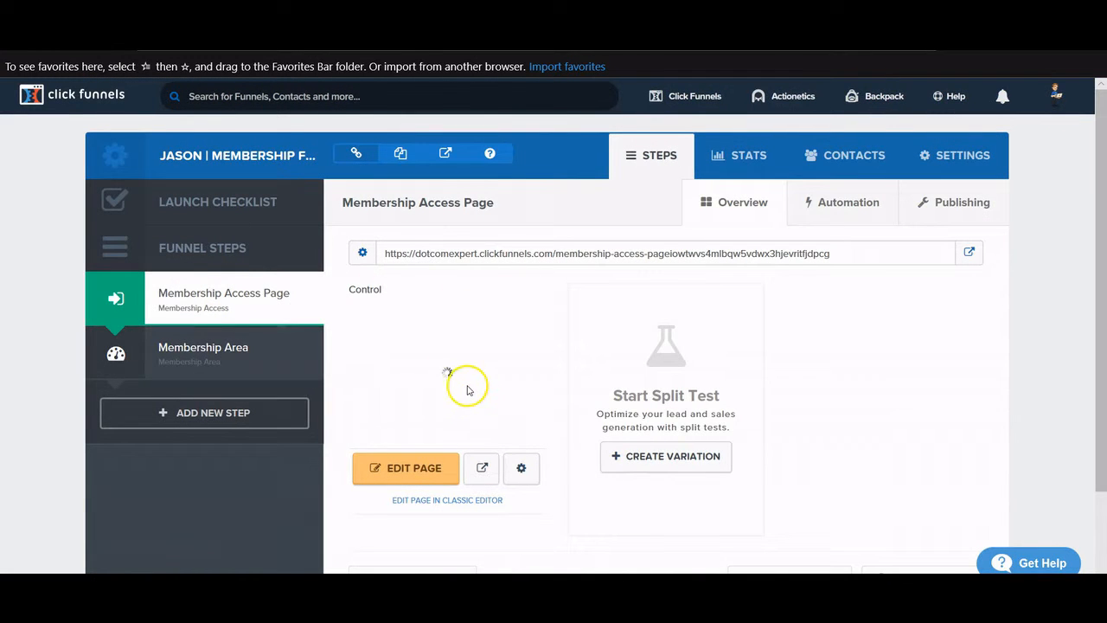
- Open the Membership Area step and scroll through the Welcome, Pink Lamps and Blue Lamps lessons
{"action": "left_click", "coordinate": [191, 350]}
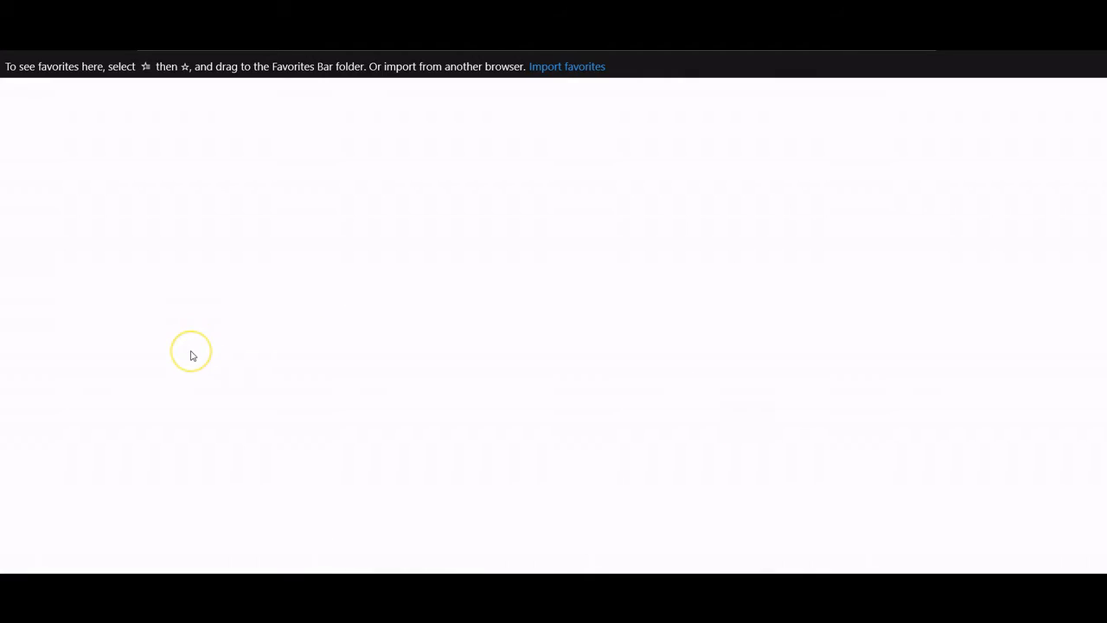
{"action": "scroll", "coordinate": [416, 363], "scroll_direction": "down", "scroll_amount": 1}
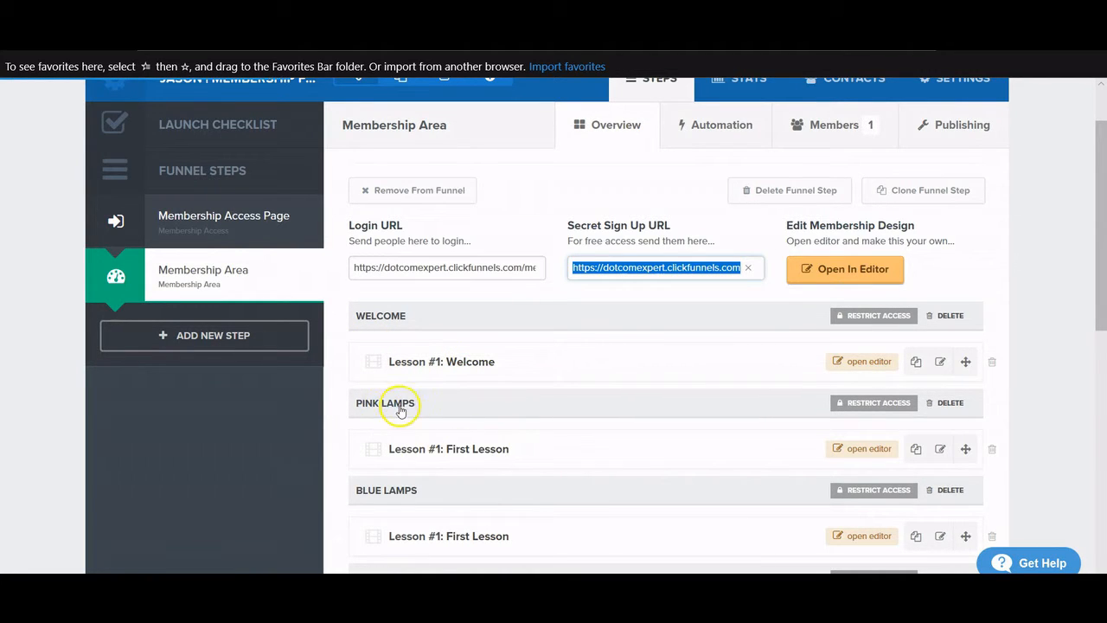
{"action": "scroll", "coordinate": [433, 413], "scroll_direction": "down", "scroll_amount": 10}
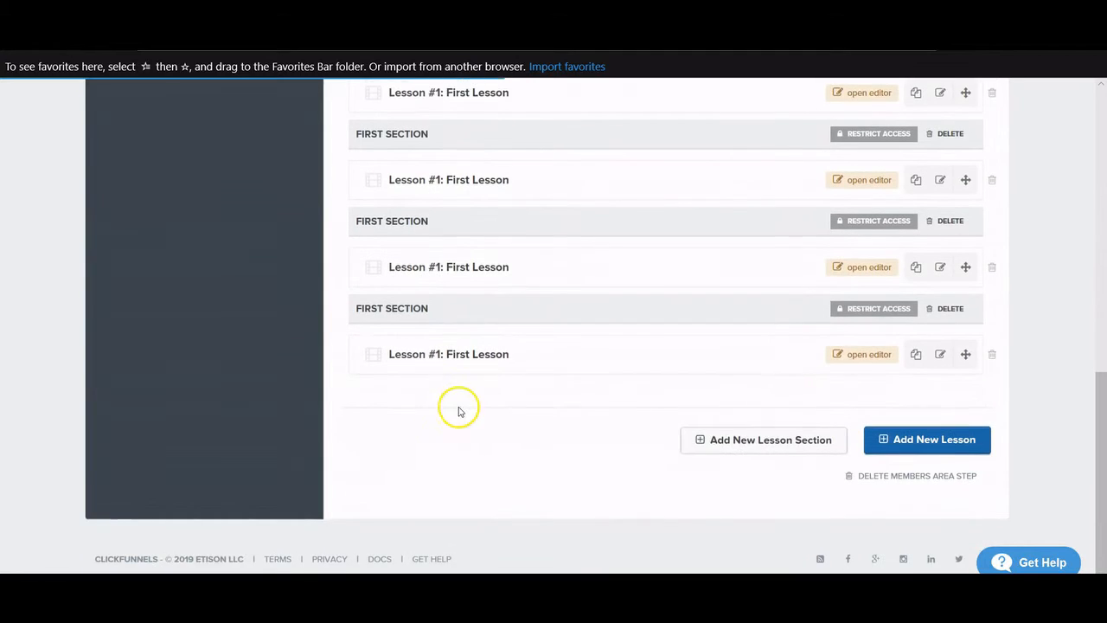
{"action": "scroll", "coordinate": [445, 305], "scroll_direction": "up", "scroll_amount": 2}
{"action": "scroll", "coordinate": [507, 401], "scroll_direction": "down", "scroll_amount": 1}
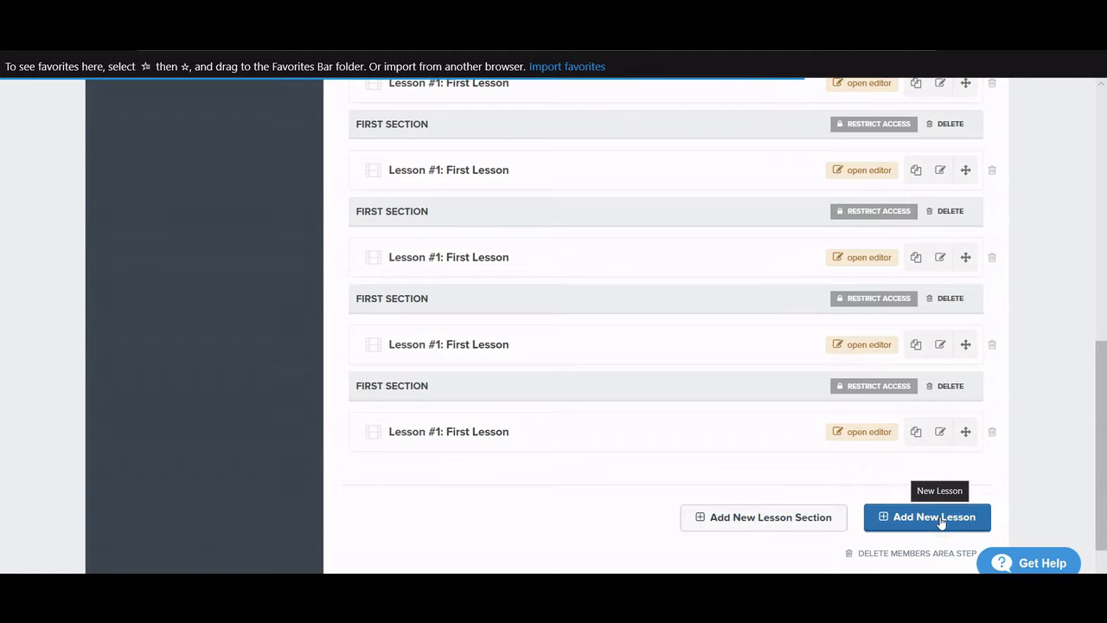
{"action": "scroll", "coordinate": [500, 439], "scroll_direction": "up", "scroll_amount": 10}
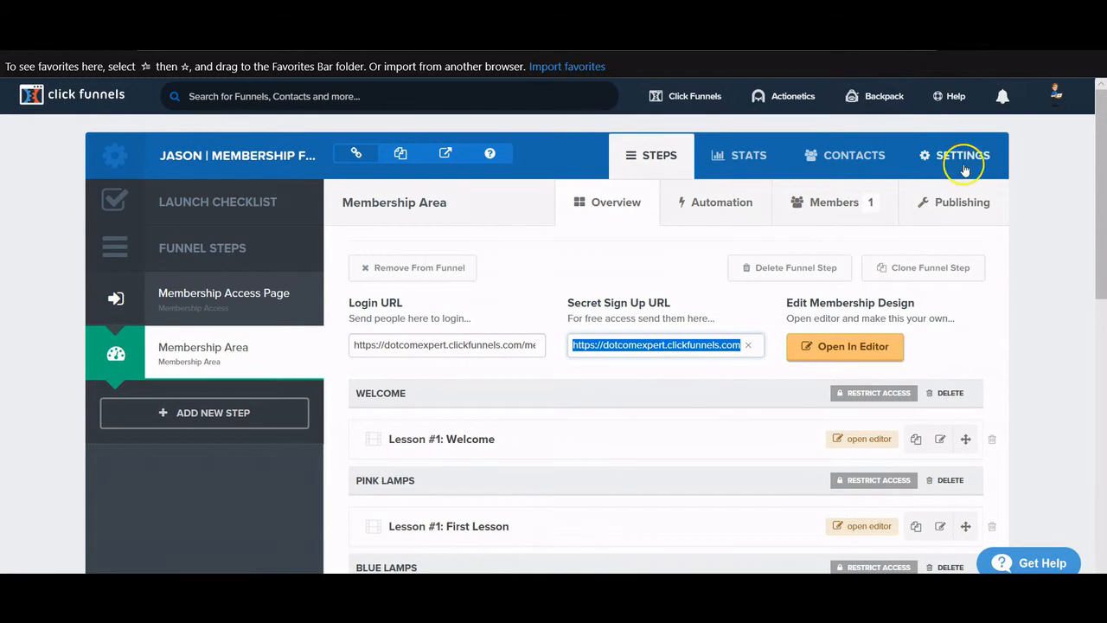
- In the funnel settings, try the dotcomconversions.com domain, then set the Domain back to blank
{"action": "left_click", "coordinate": [840, 222]}
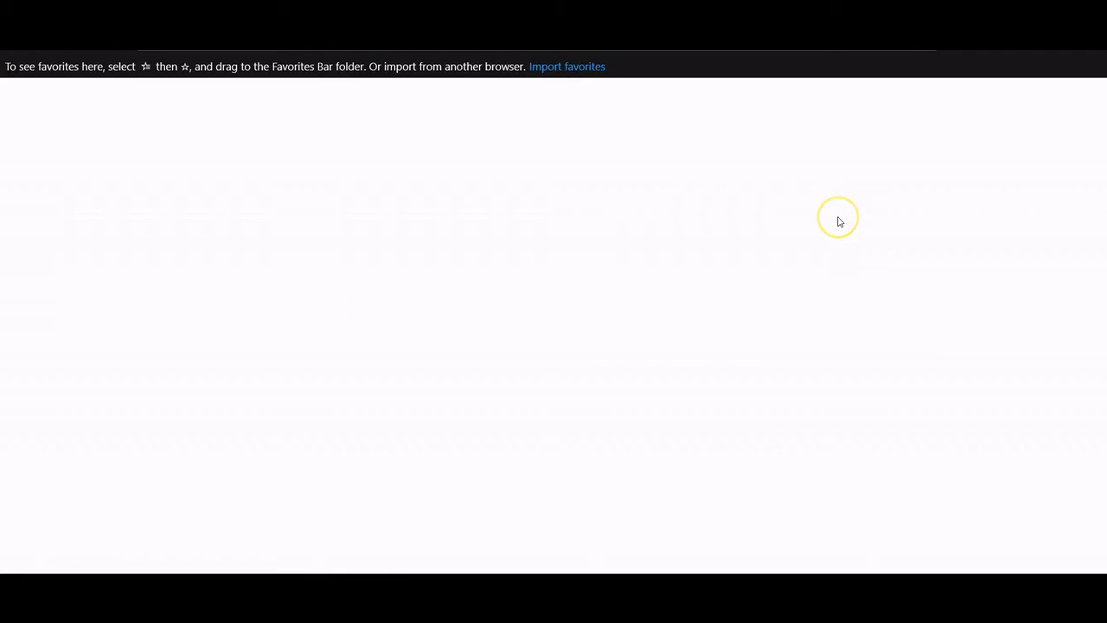
{"action": "scroll", "coordinate": [836, 224], "scroll_direction": "down", "scroll_amount": 1}
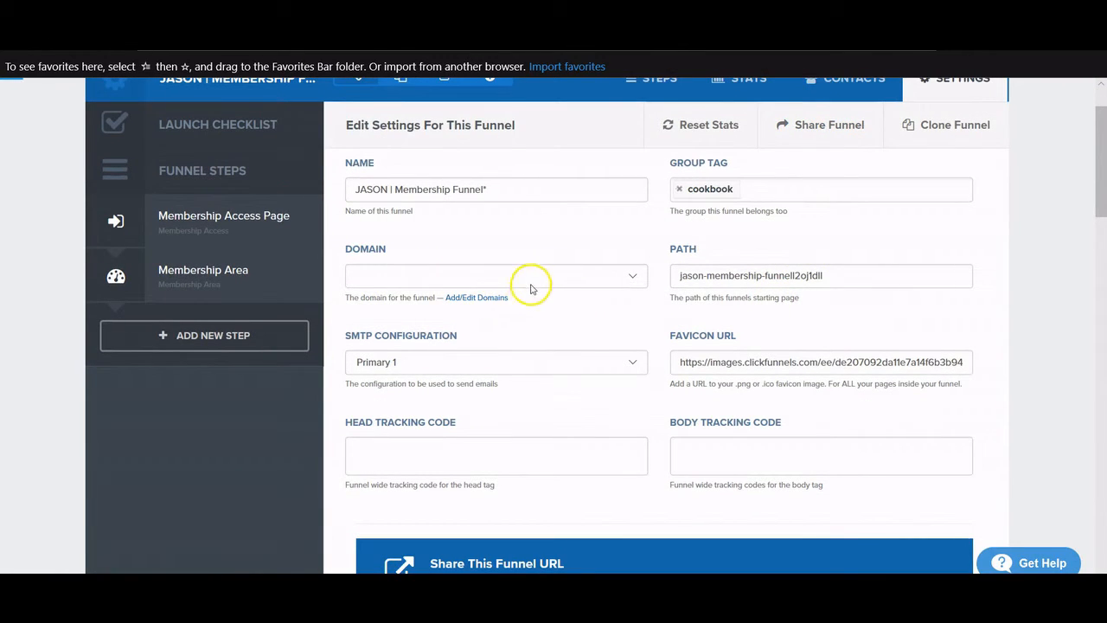
{"action": "left_click", "coordinate": [458, 281]}
{"action": "left_click", "coordinate": [403, 300]}
{"action": "left_click", "coordinate": [461, 275]}
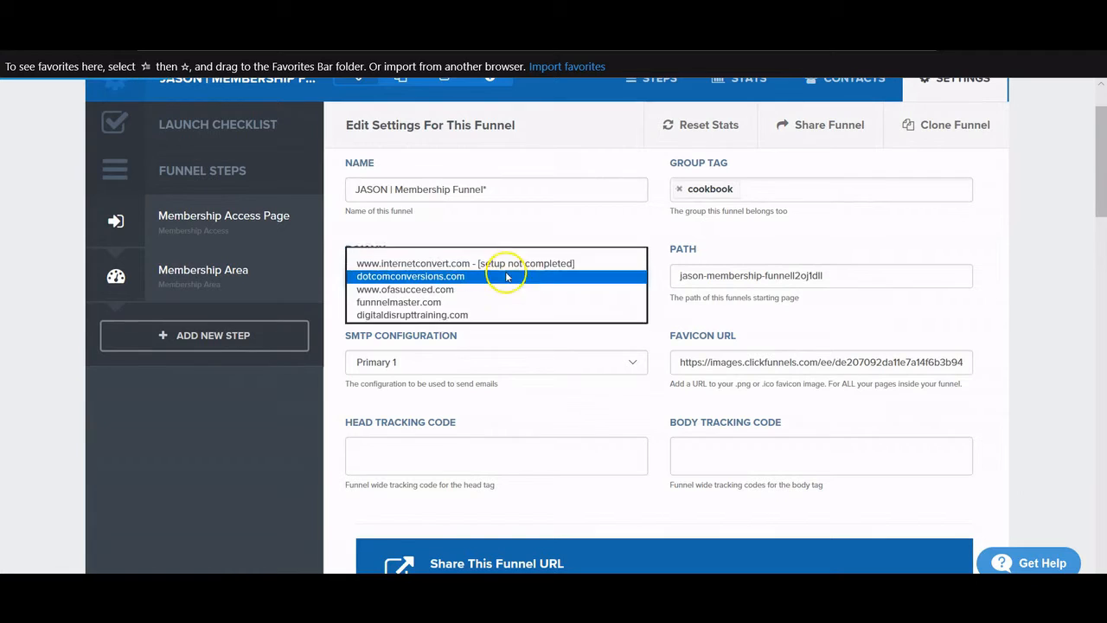
{"action": "scroll", "coordinate": [507, 262], "scroll_direction": "up", "scroll_amount": 1}
{"action": "left_click", "coordinate": [478, 258]}
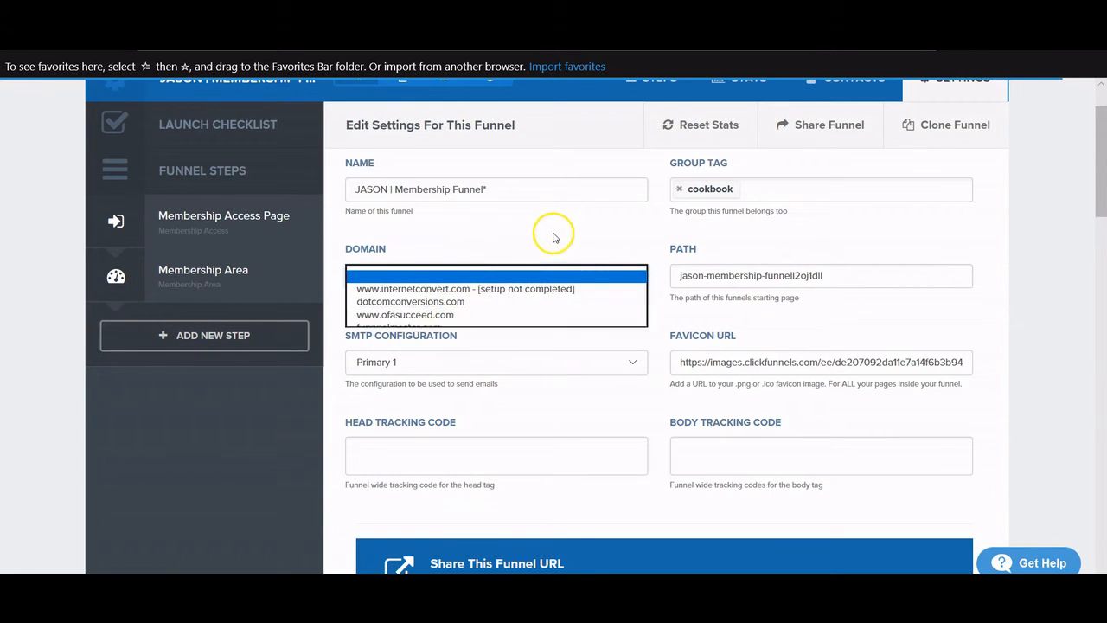
{"action": "left_click", "coordinate": [606, 237]}
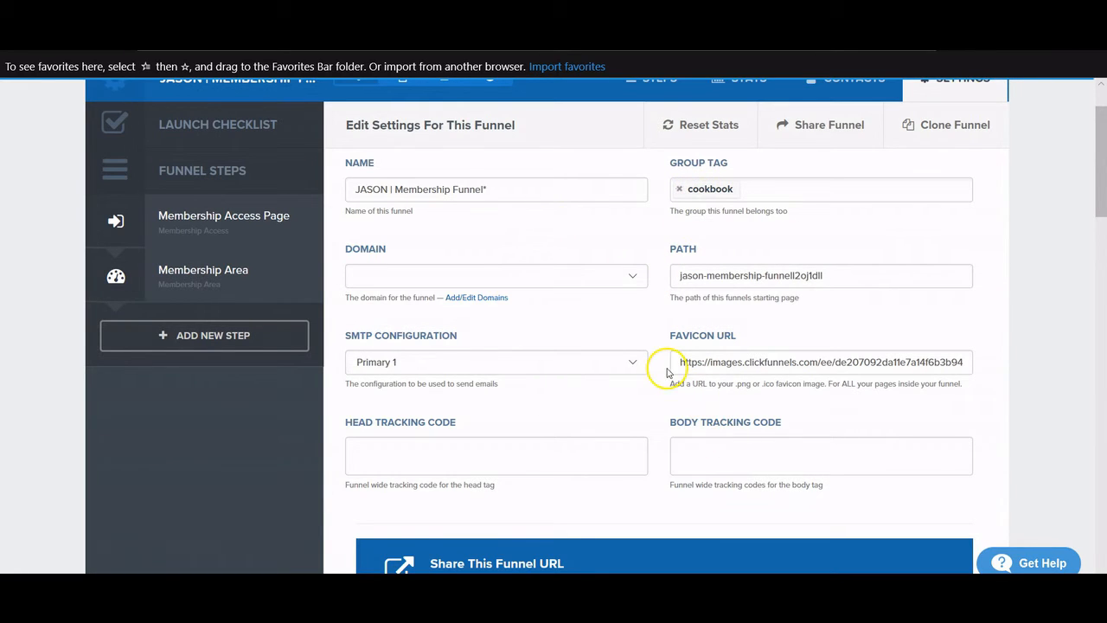
- Go back to the Membership Access Page step overview
{"action": "scroll", "coordinate": [673, 378], "scroll_direction": "up", "scroll_amount": 1}
{"action": "scroll", "coordinate": [672, 378], "scroll_direction": "down", "scroll_amount": 5}
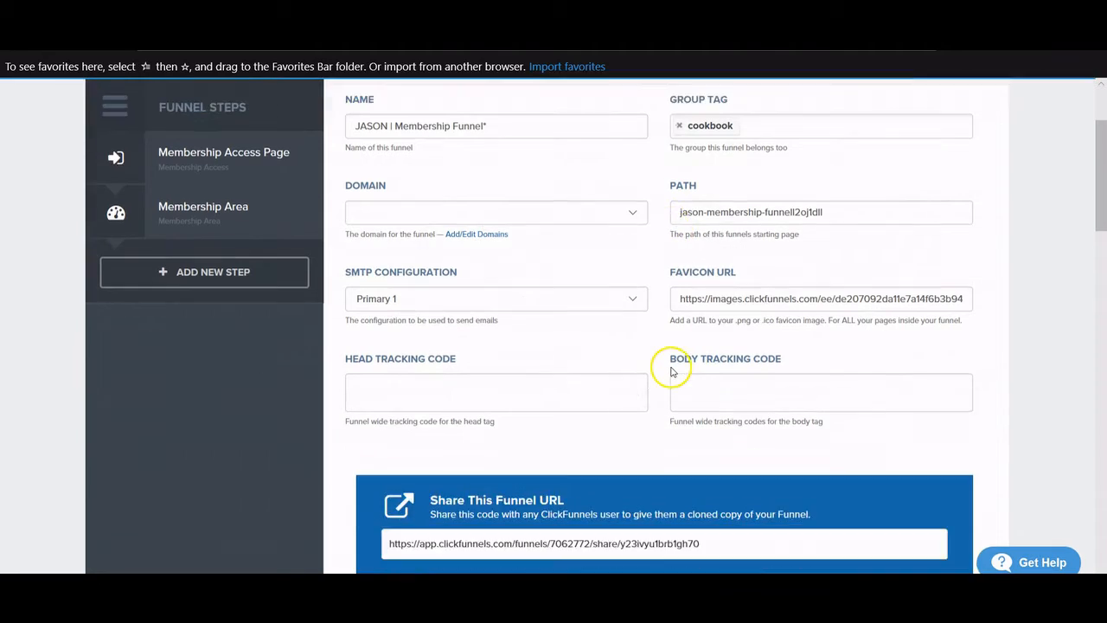
{"action": "scroll", "coordinate": [670, 372], "scroll_direction": "up", "scroll_amount": 2}
{"action": "scroll", "coordinate": [669, 371], "scroll_direction": "up", "scroll_amount": 3}
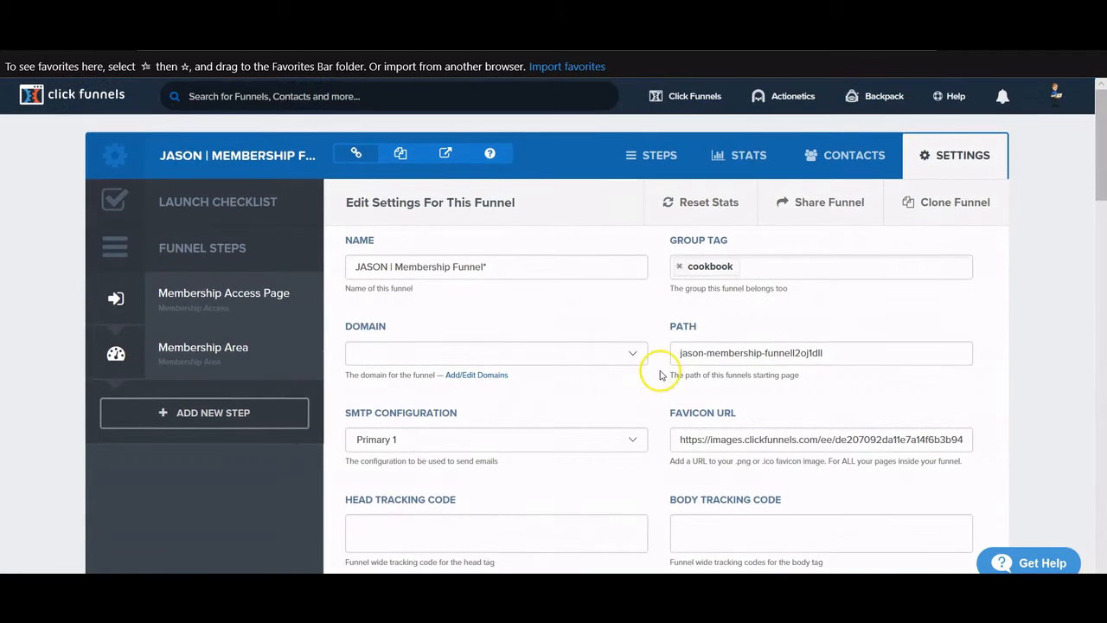
{"action": "left_click", "coordinate": [209, 315]}
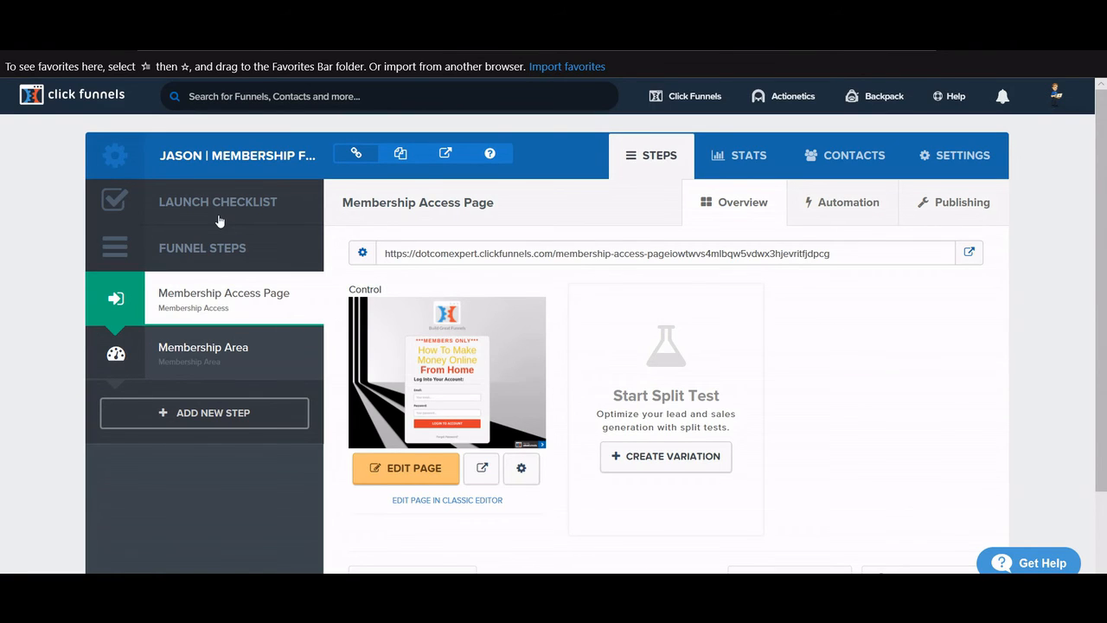
{"action": "scroll", "coordinate": [219, 221], "scroll_direction": "down", "scroll_amount": 2}
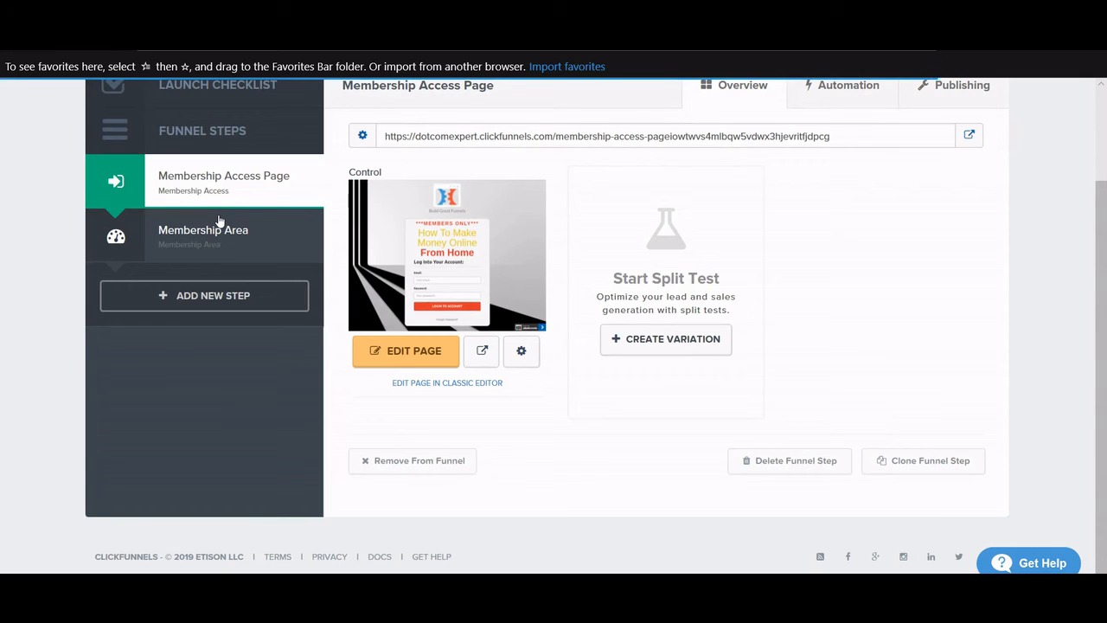